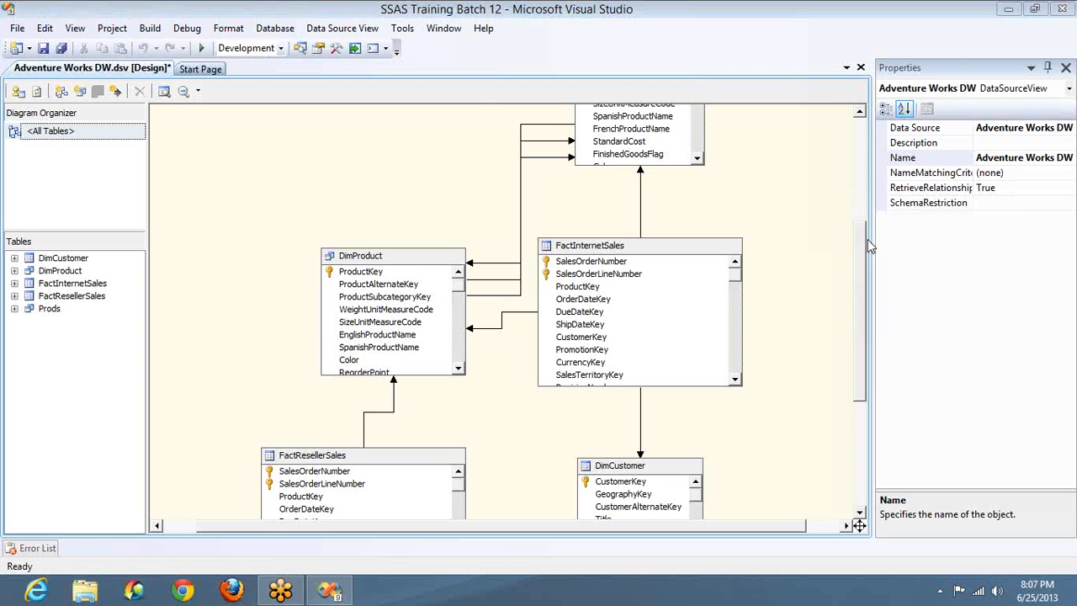
Step: Circle three tables on the diagram in green and outline a large box beside the top table
{"action": "mouse_move", "coordinate": [185, 139]}
{"action": "left_mouse_down"}
{"action": "mouse_move", "coordinate": [202, 185]}
{"action": "mouse_move", "coordinate": [192, 145]}
{"action": "mouse_move", "coordinate": [179, 142]}
{"action": "left_mouse_up"}
{"action": "mouse_move", "coordinate": [182, 216]}
{"action": "left_mouse_down"}
{"action": "mouse_move", "coordinate": [182, 252]}
{"action": "mouse_move", "coordinate": [190, 224]}
{"action": "mouse_move", "coordinate": [180, 216]}
{"action": "left_mouse_up"}
{"action": "mouse_move", "coordinate": [181, 295]}
{"action": "left_mouse_down"}
{"action": "mouse_move", "coordinate": [187, 315]}
{"action": "mouse_move", "coordinate": [204, 297]}
{"action": "mouse_move", "coordinate": [180, 296]}
{"action": "left_mouse_up"}
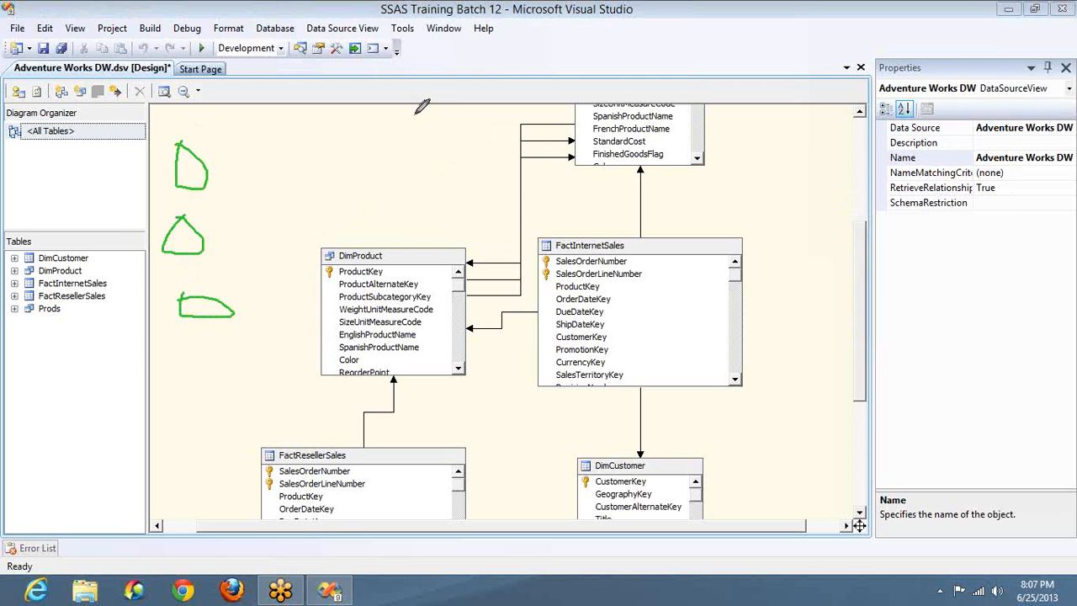
{"action": "mouse_move", "coordinate": [414, 113]}
{"action": "left_mouse_down"}
{"action": "mouse_move", "coordinate": [539, 179]}
{"action": "mouse_move", "coordinate": [527, 118]}
{"action": "mouse_move", "coordinate": [429, 106]}
{"action": "mouse_move", "coordinate": [403, 114]}
{"action": "left_mouse_up"}
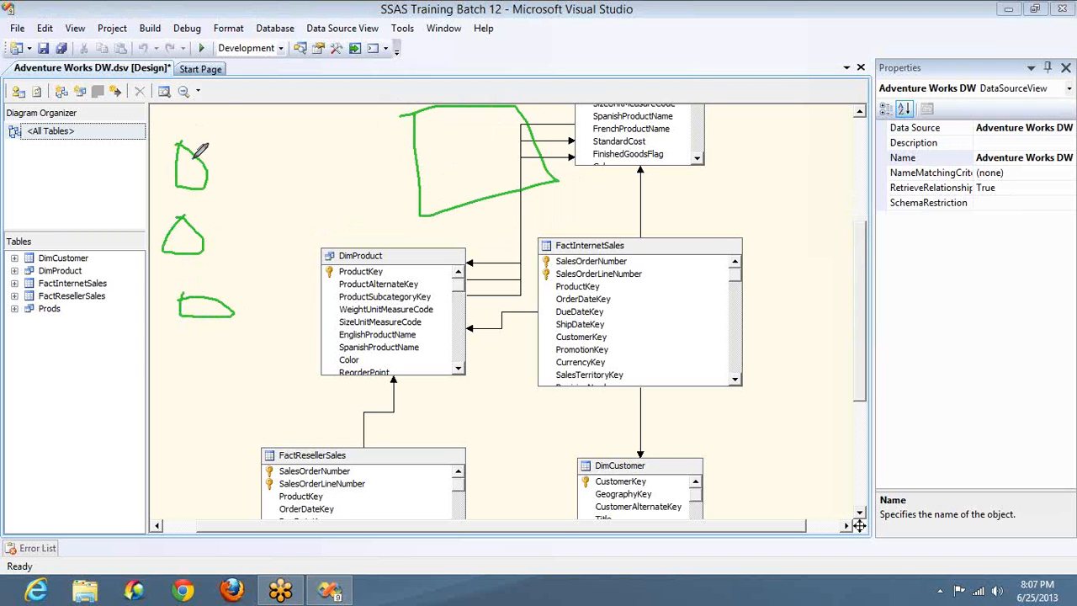
Step: Draw arrows linking the loops to the large box, then bring up the Windows Start screen
{"action": "mouse_move", "coordinate": [195, 155]}
{"action": "left_mouse_down"}
{"action": "mouse_move", "coordinate": [251, 89]}
{"action": "mouse_move", "coordinate": [389, 74]}
{"action": "mouse_move", "coordinate": [437, 92]}
{"action": "left_mouse_up"}
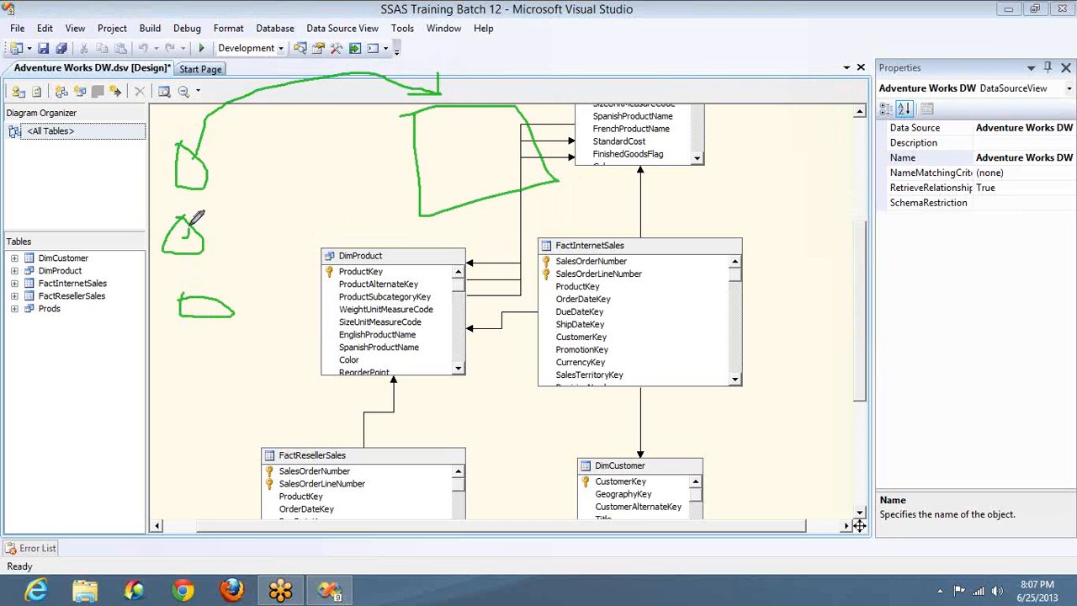
{"action": "mouse_move", "coordinate": [194, 220]}
{"action": "left_mouse_down"}
{"action": "mouse_move", "coordinate": [198, 187]}
{"action": "mouse_move", "coordinate": [195, 201]}
{"action": "left_mouse_up"}
{"action": "mouse_move", "coordinate": [225, 302]}
{"action": "left_mouse_down"}
{"action": "mouse_move", "coordinate": [416, 210]}
{"action": "mouse_move", "coordinate": [405, 237]}
{"action": "left_mouse_up"}
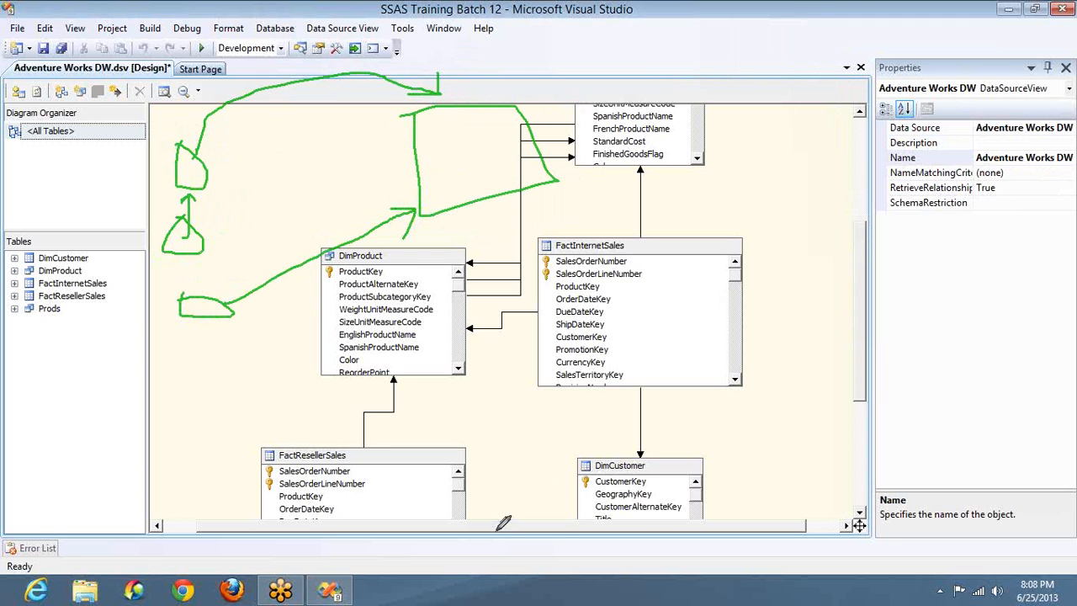
{"action": "key", "text": "super"}
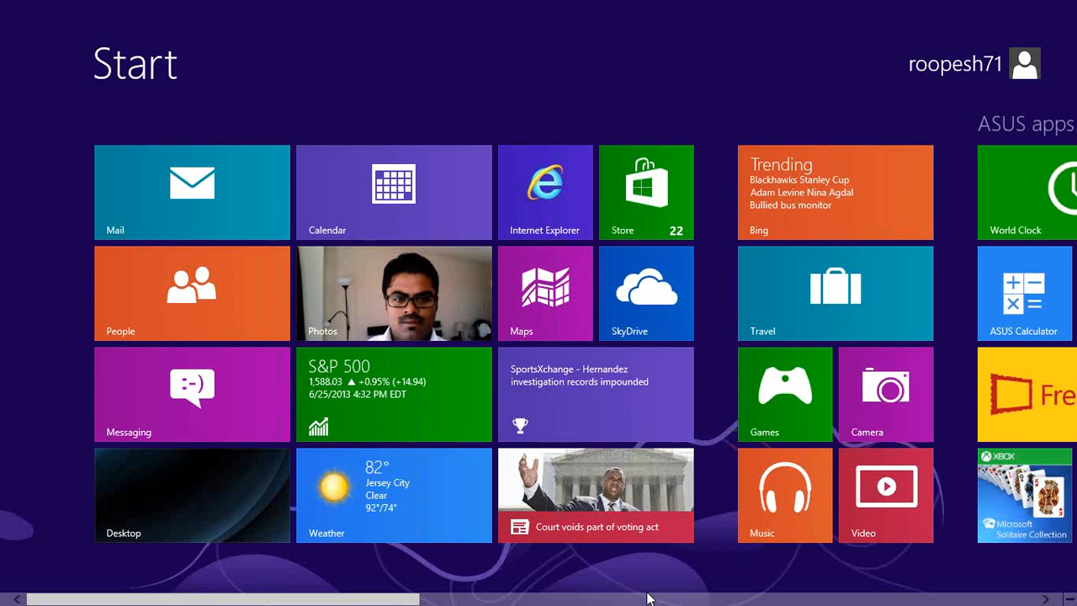
Step: Launch Microsoft Excel 2010 from the Office tiles on the Start screen
{"action": "key", "text": "super"}
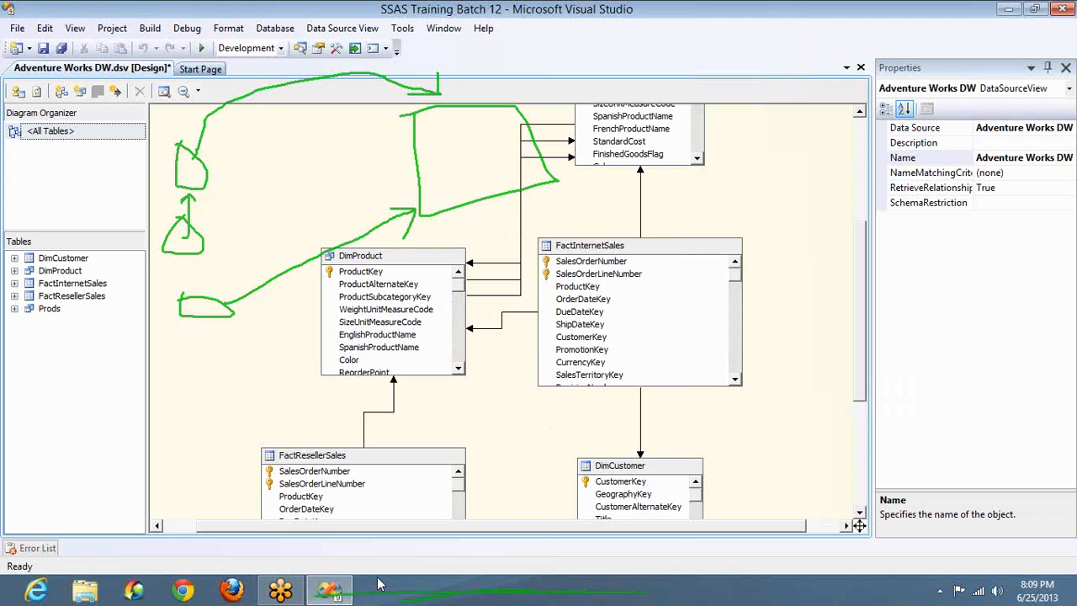
{"action": "key", "text": "super"}
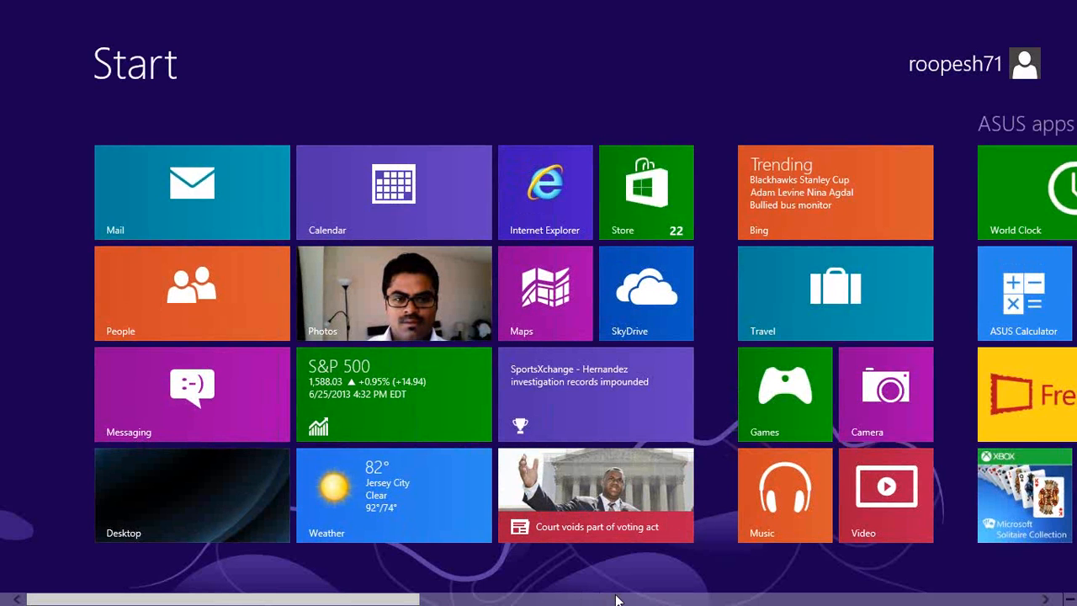
{"action": "left_click", "coordinate": [617, 599]}
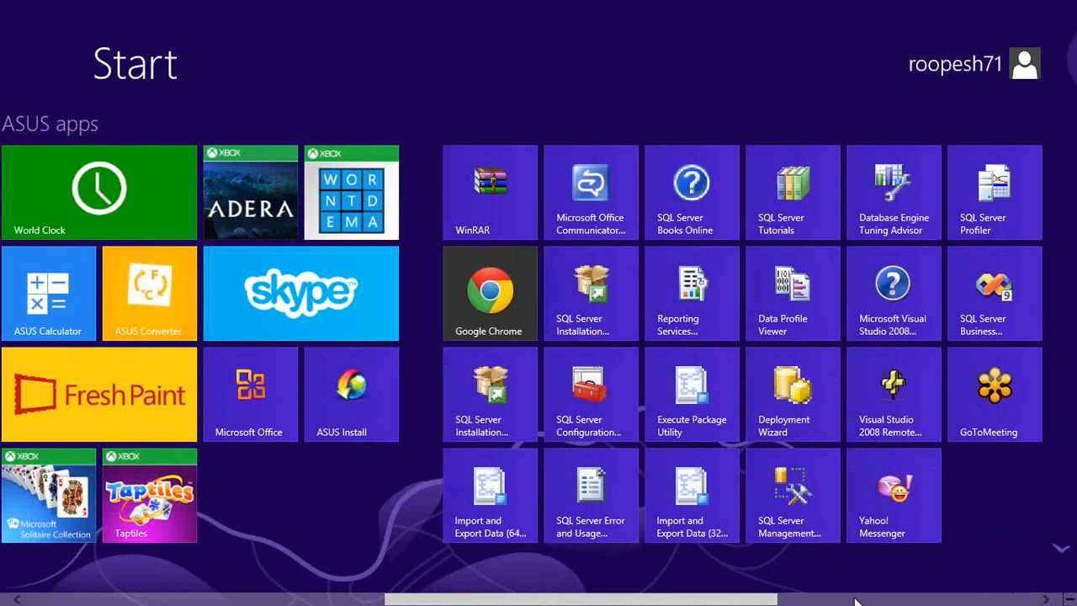
{"action": "left_click", "coordinate": [856, 601]}
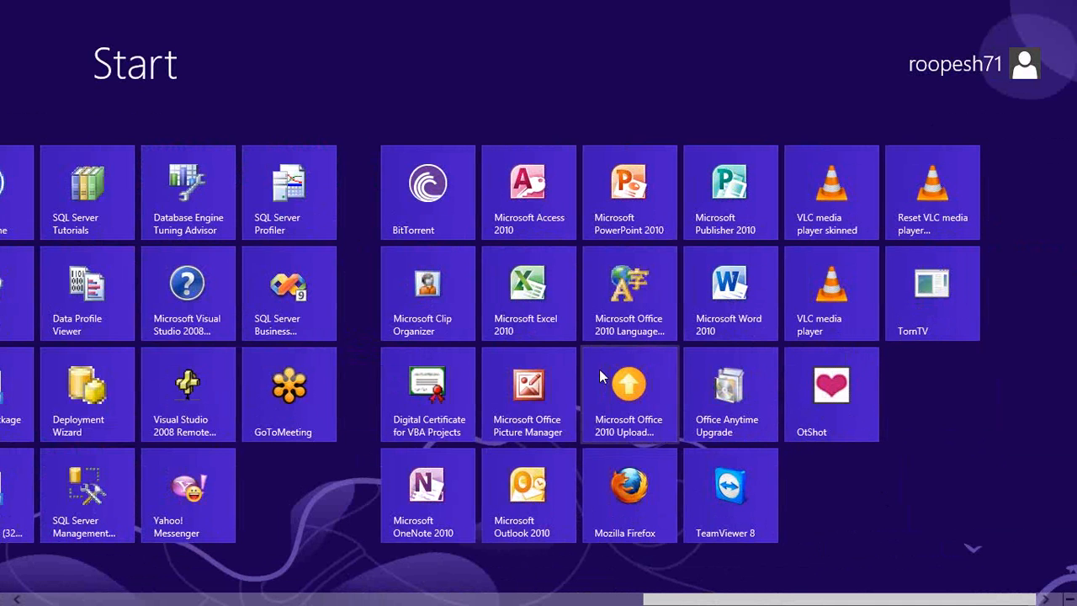
{"action": "key", "text": "super"}
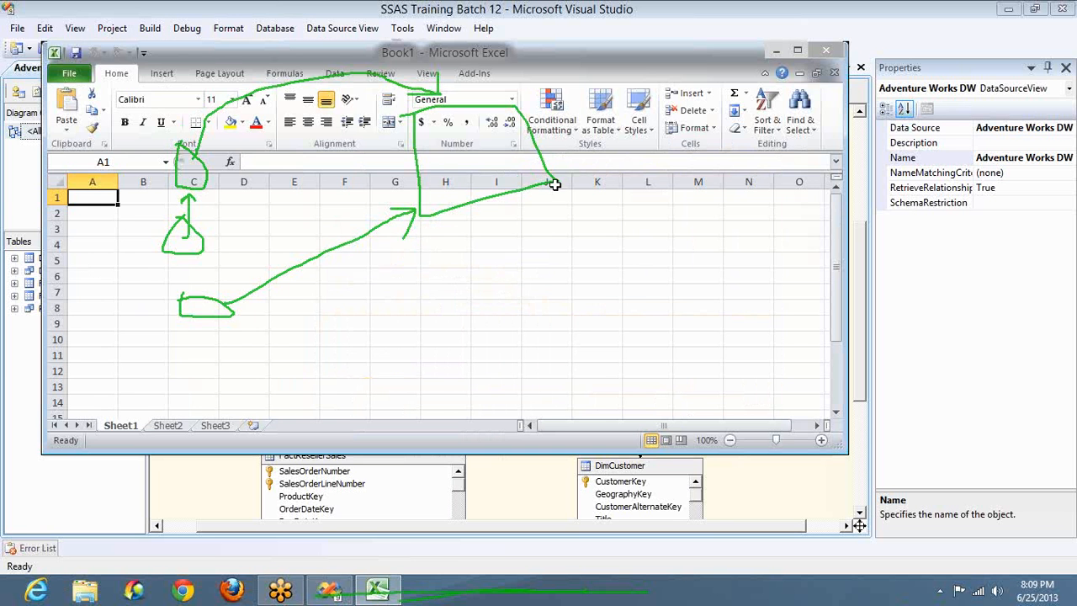
Step: Clear the green pen annotations and maximize the blank Book1 Excel window
{"action": "right_click", "coordinate": [483, 206]}
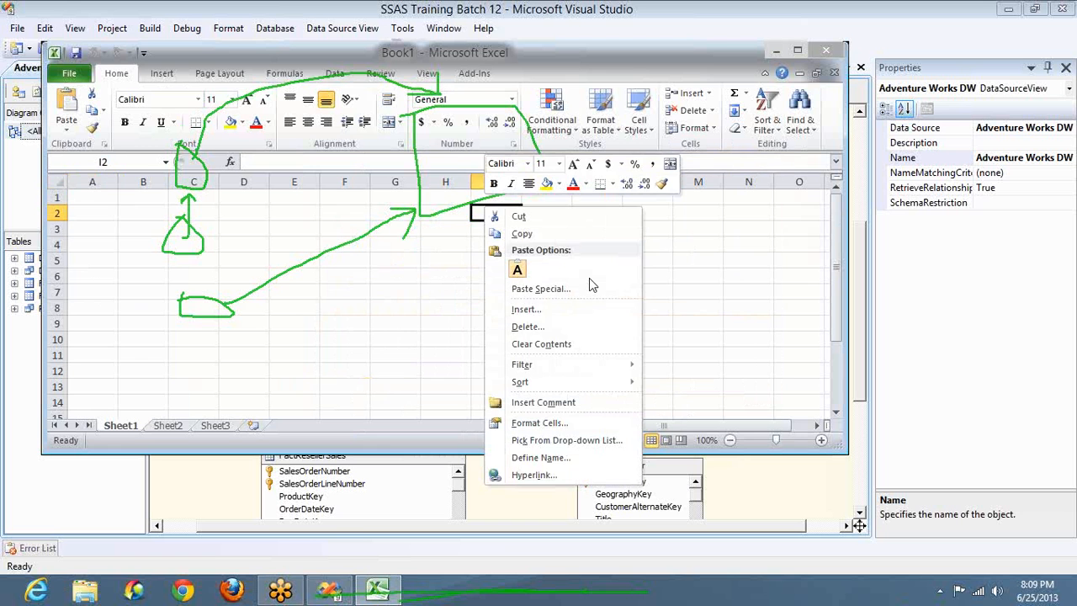
{"action": "left_click", "coordinate": [854, 206]}
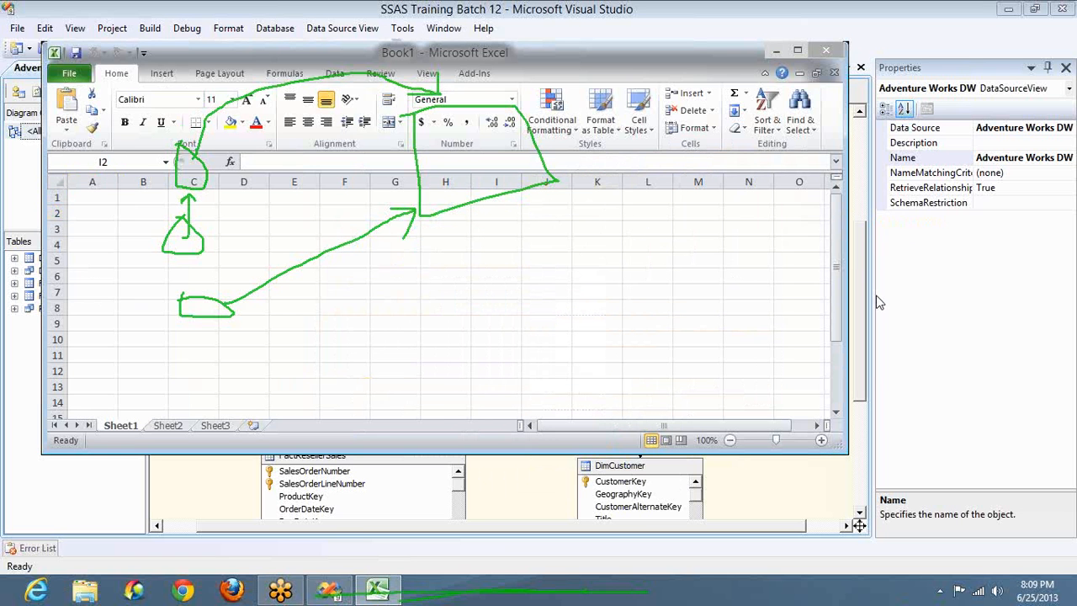
{"action": "key", "text": "Escape"}
{"action": "double_click", "coordinate": [573, 55]}
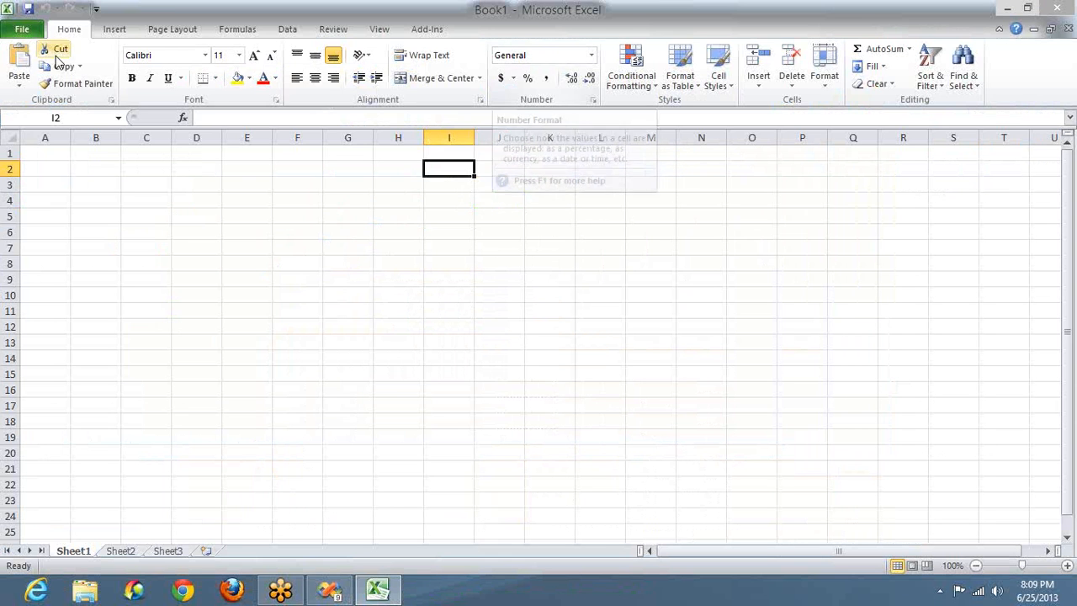
Step: Put 1 in A3 and headers Sl No, Adv Name, Played Time in row 2, autofitting columns B and C
{"action": "left_click", "coordinate": [54, 185]}
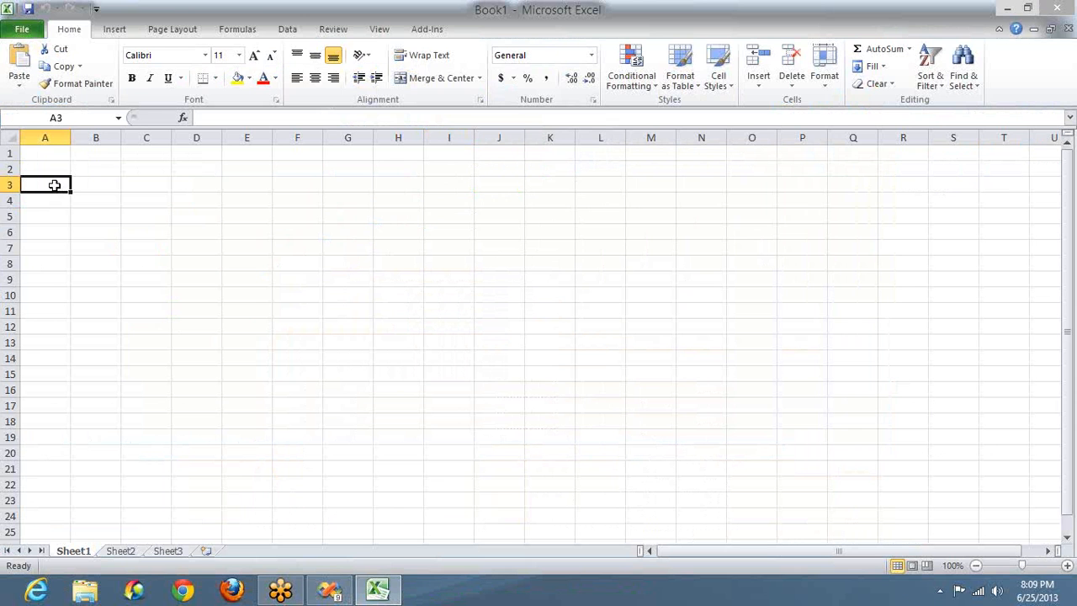
{"action": "type", "text": "1"}
{"action": "key", "text": "Up"}
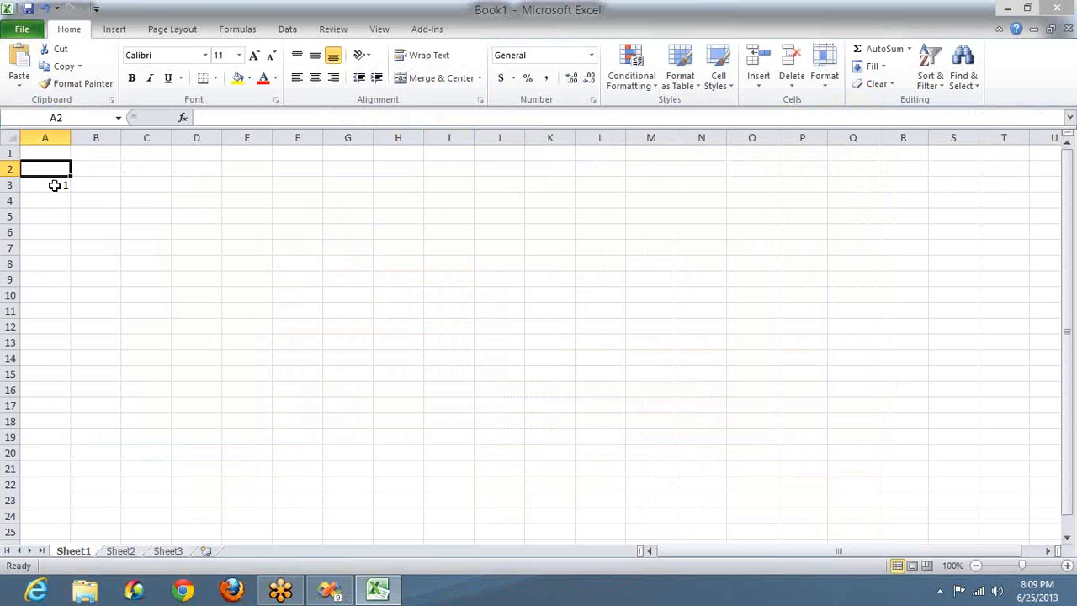
{"action": "type", "text": "Sl No"}
{"action": "key", "text": "Tab"}
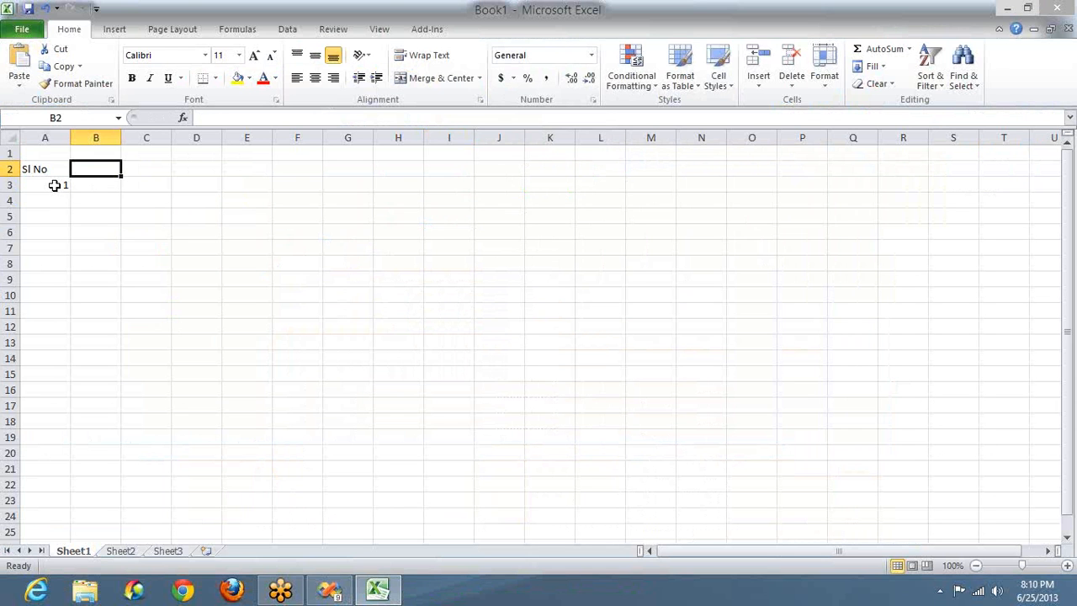
{"action": "type", "text": "A"}
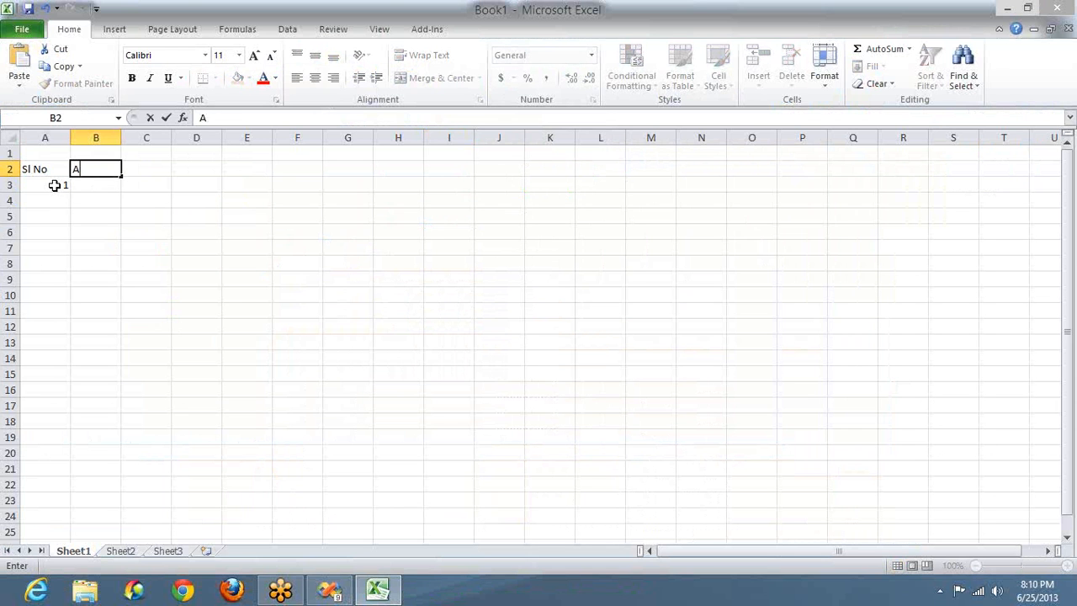
{"action": "type", "text": "dv Name"}
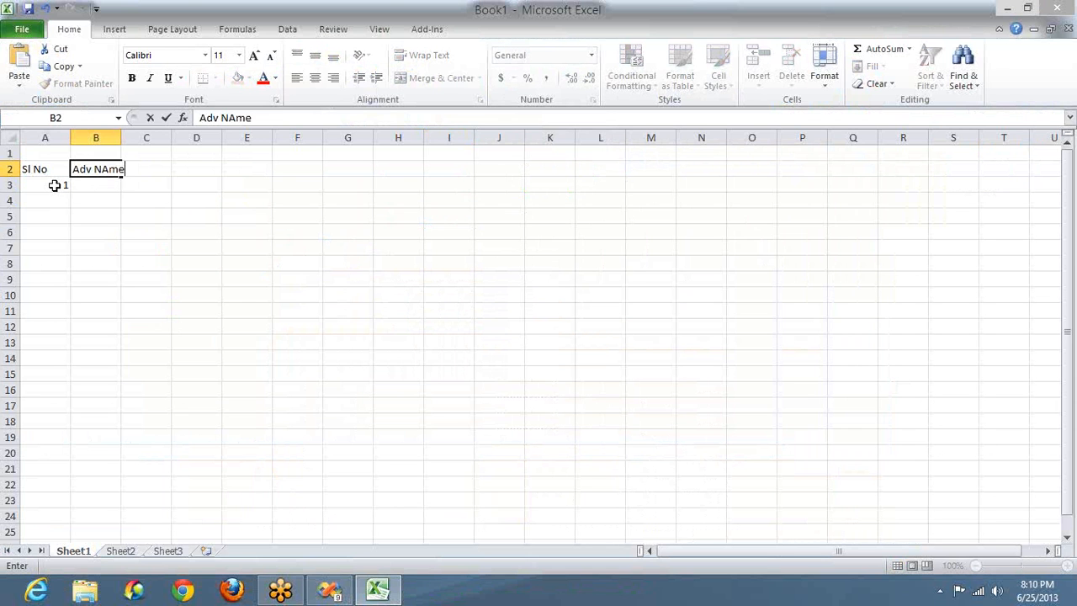
{"action": "key", "text": "Tab"}
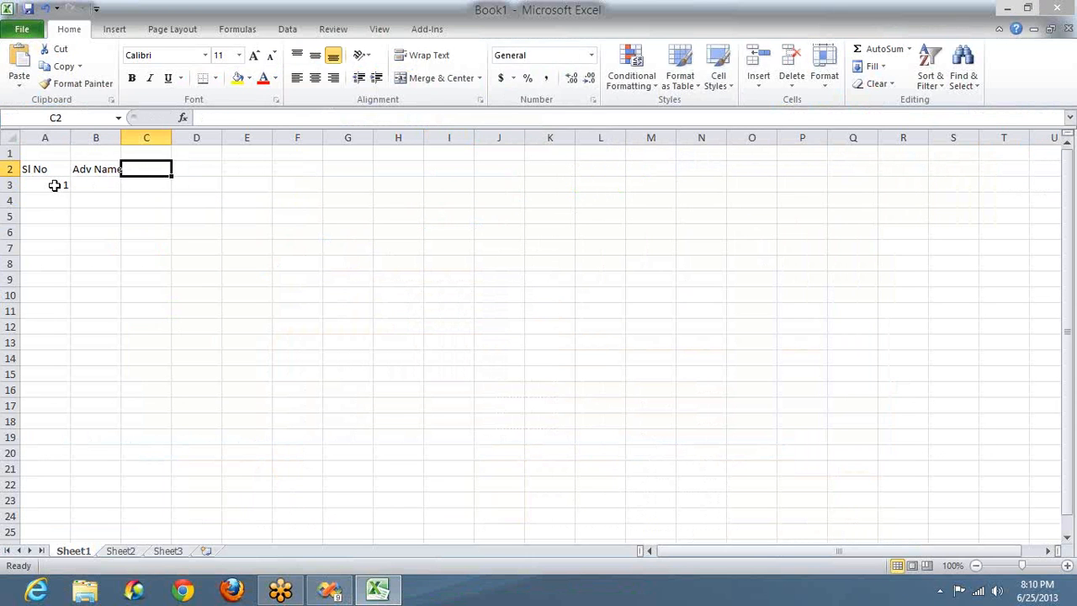
{"action": "type", "text": "Playe"}
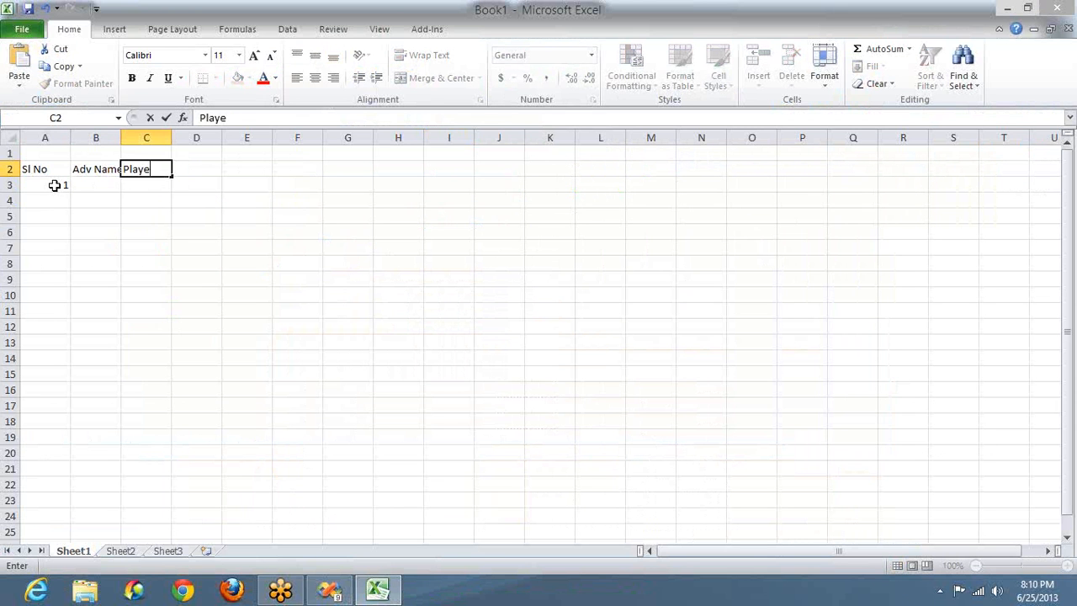
{"action": "type", "text": "d Time"}
{"action": "key", "text": "Tab"}
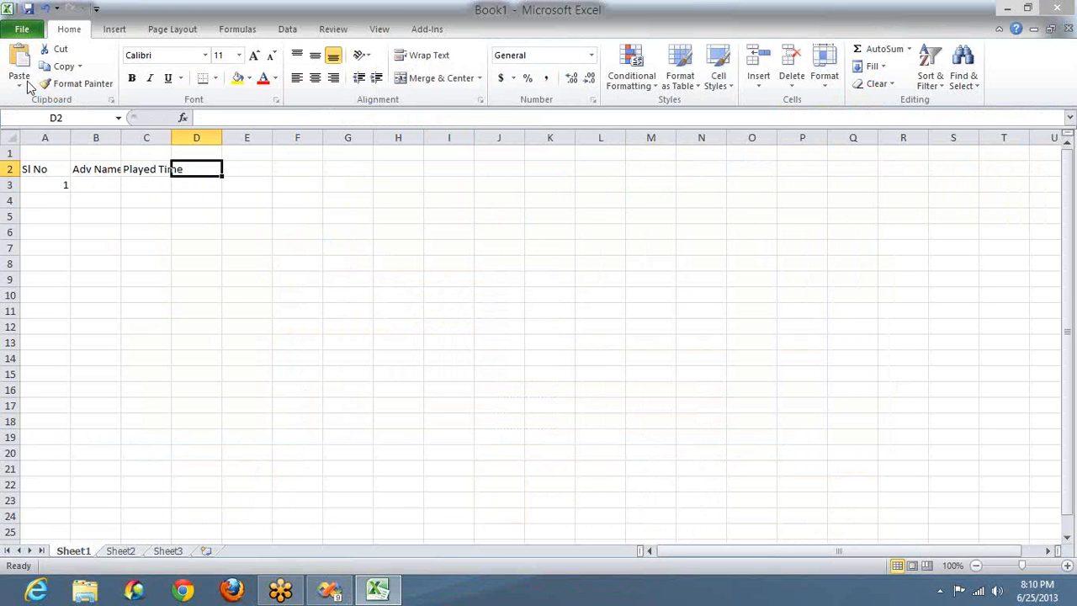
{"action": "double_click", "coordinate": [171, 137]}
{"action": "double_click", "coordinate": [121, 137]}
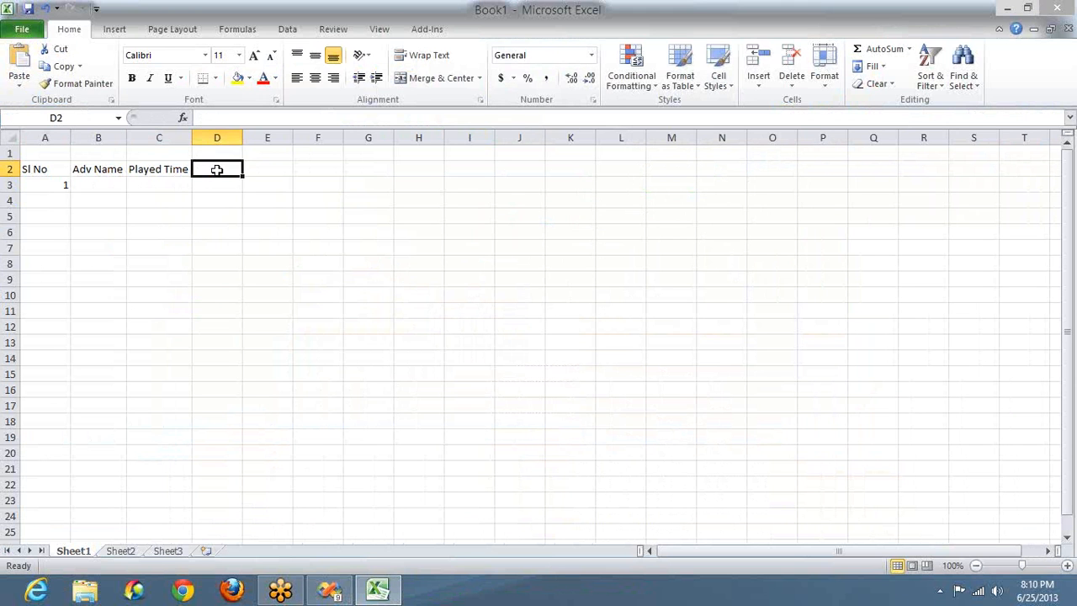
Step: Add headers Duration, Rate and Peak/Off Peak in D2:F2, autofitting column F
{"action": "type", "text": "Duration"}
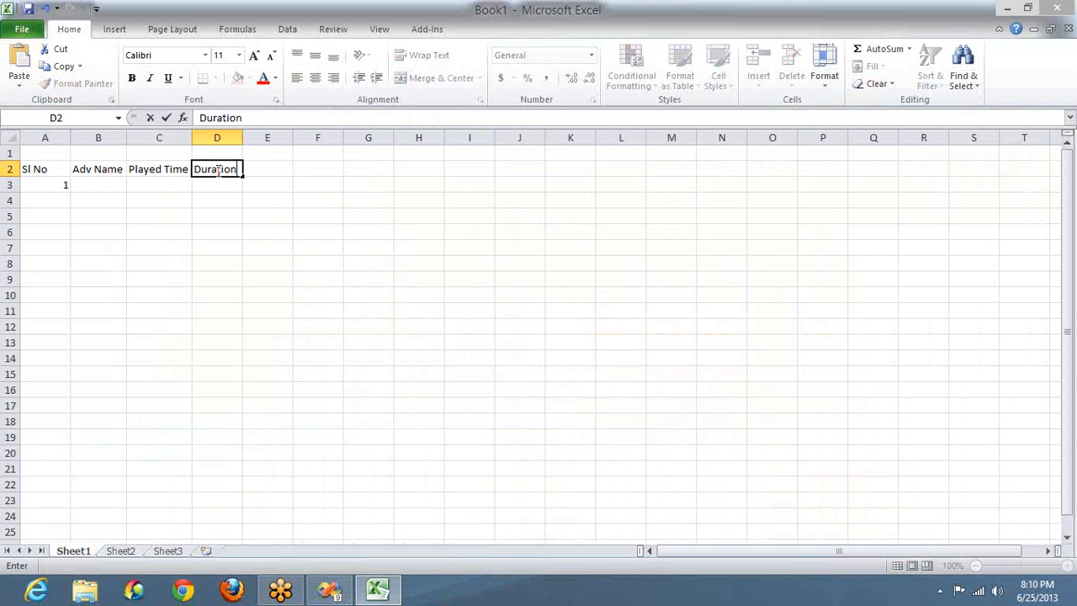
{"action": "key", "text": "Tab"}
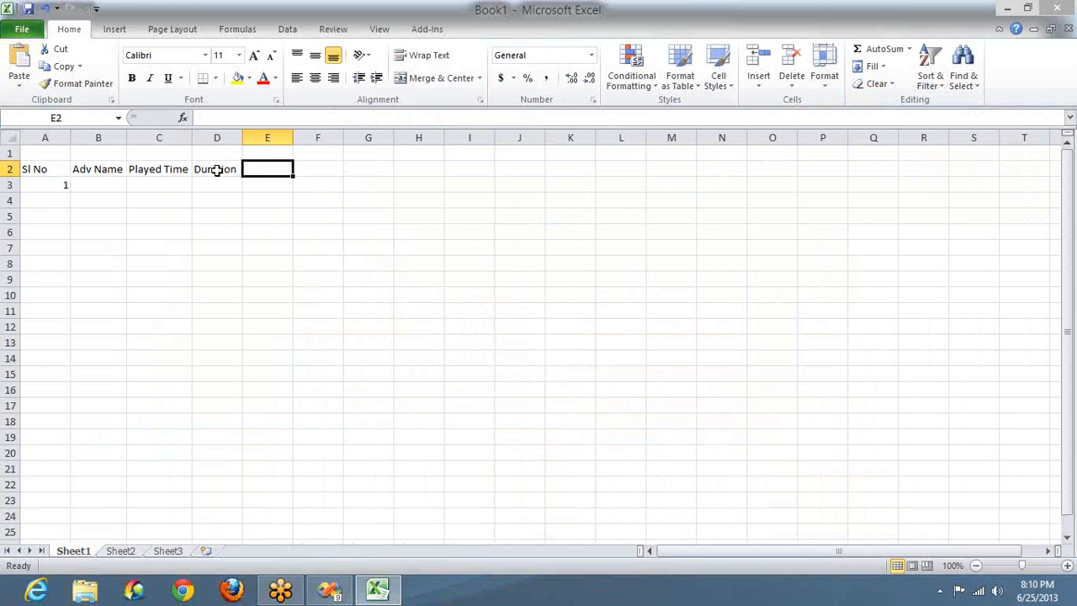
{"action": "type", "text": "Rate"}
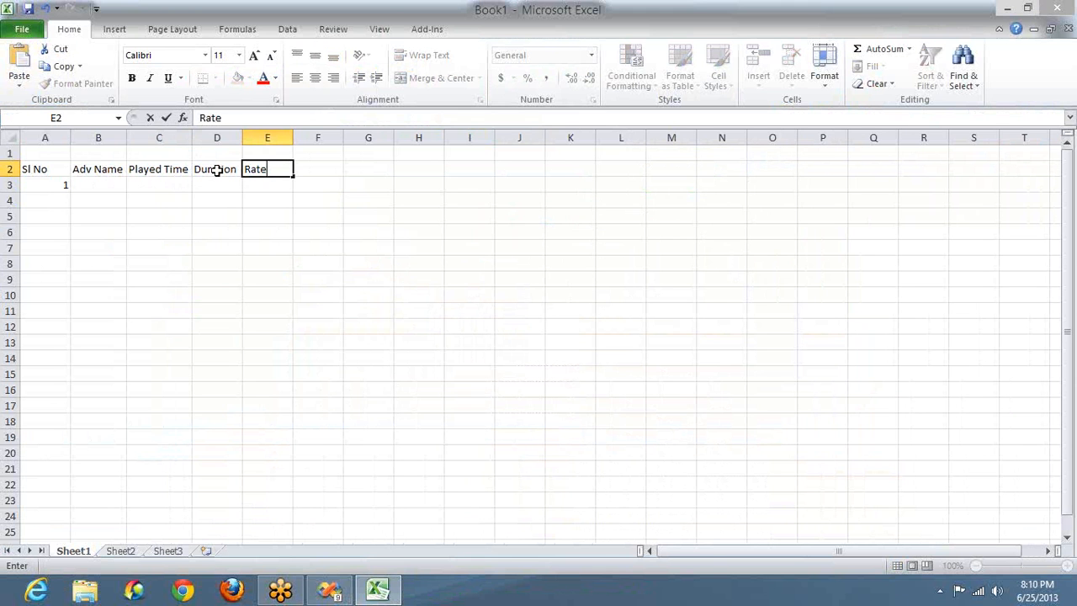
{"action": "key", "text": "Tab"}
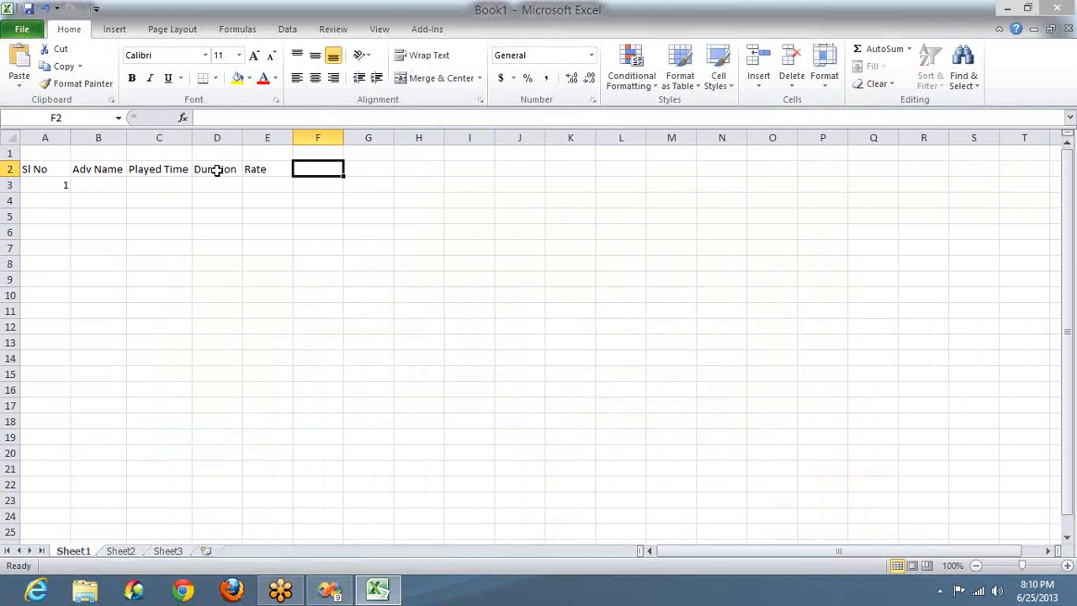
{"action": "type", "text": "Peak"}
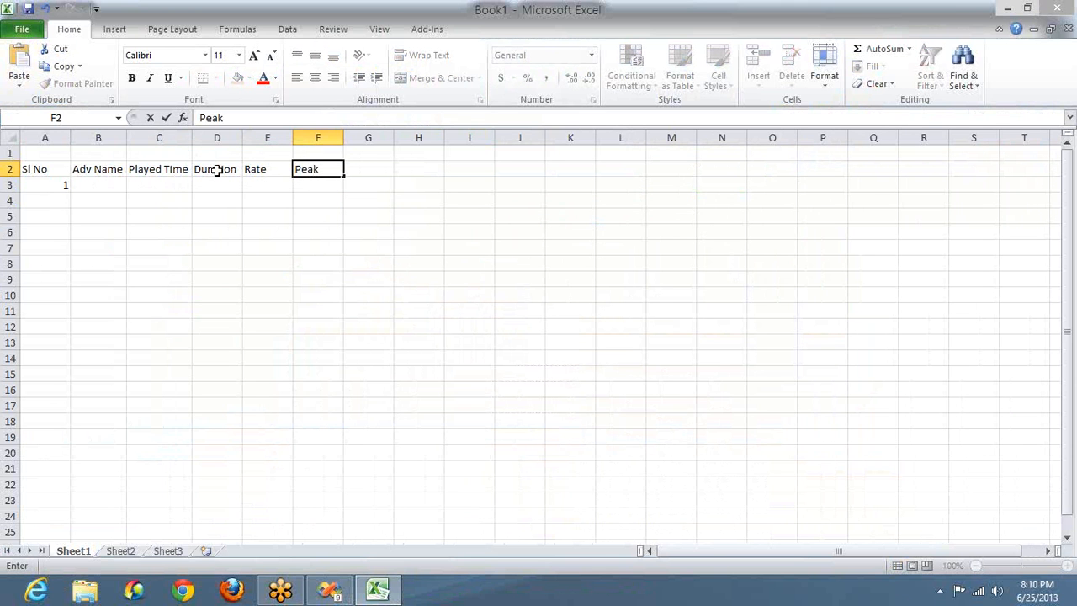
{"action": "type", "text": "/OffP"}
{"action": "key", "text": "BackSpace"}
{"action": "type", "text": "Peak"}
{"action": "double_click", "coordinate": [369, 169]}
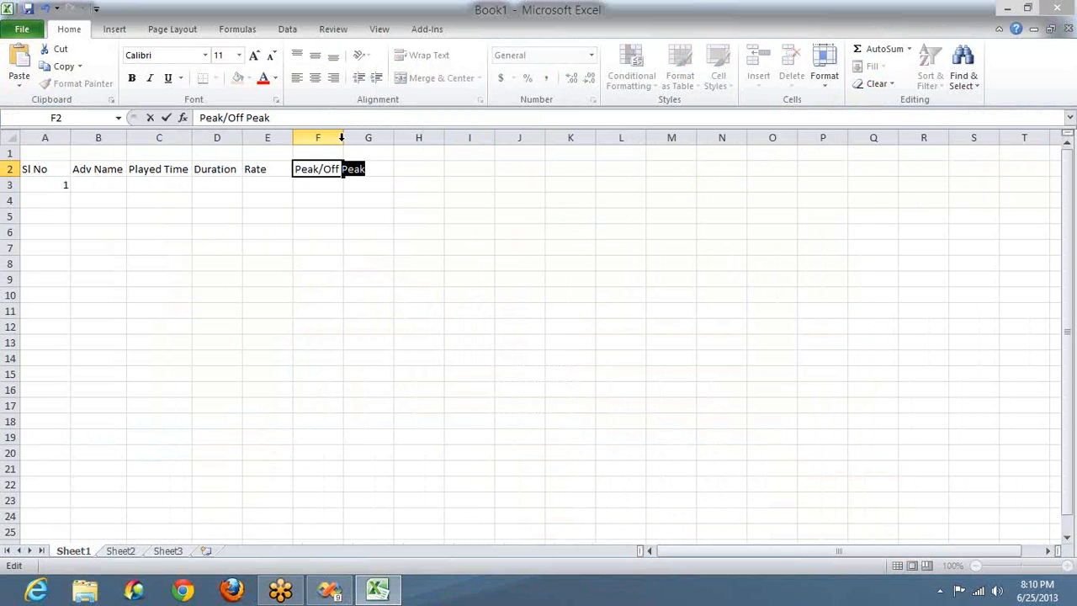
{"action": "double_click", "coordinate": [341, 138]}
{"action": "left_click", "coordinate": [392, 168]}
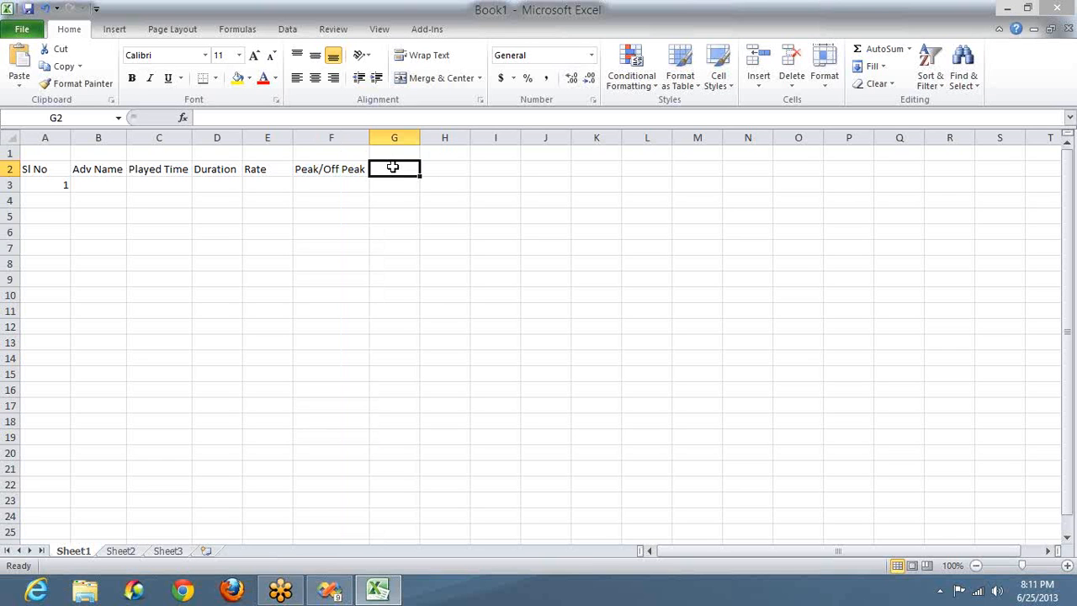
Step: Fill B3:F3 with the first record: Liril, 4.30PM, 15, 1000000, Peak
{"action": "left_click", "coordinate": [96, 183]}
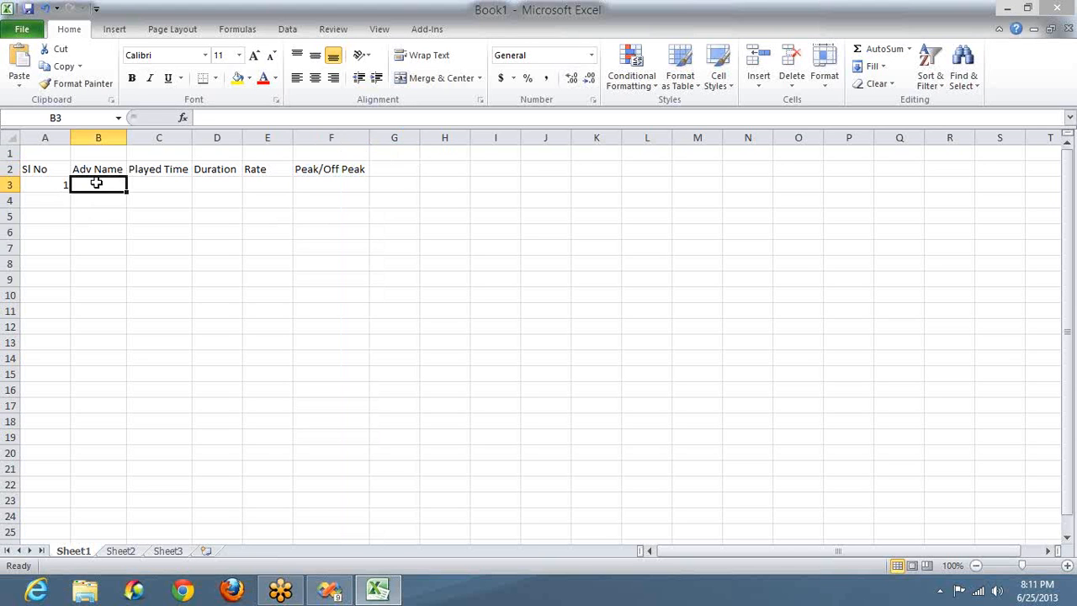
{"action": "type", "text": "Lirl"}
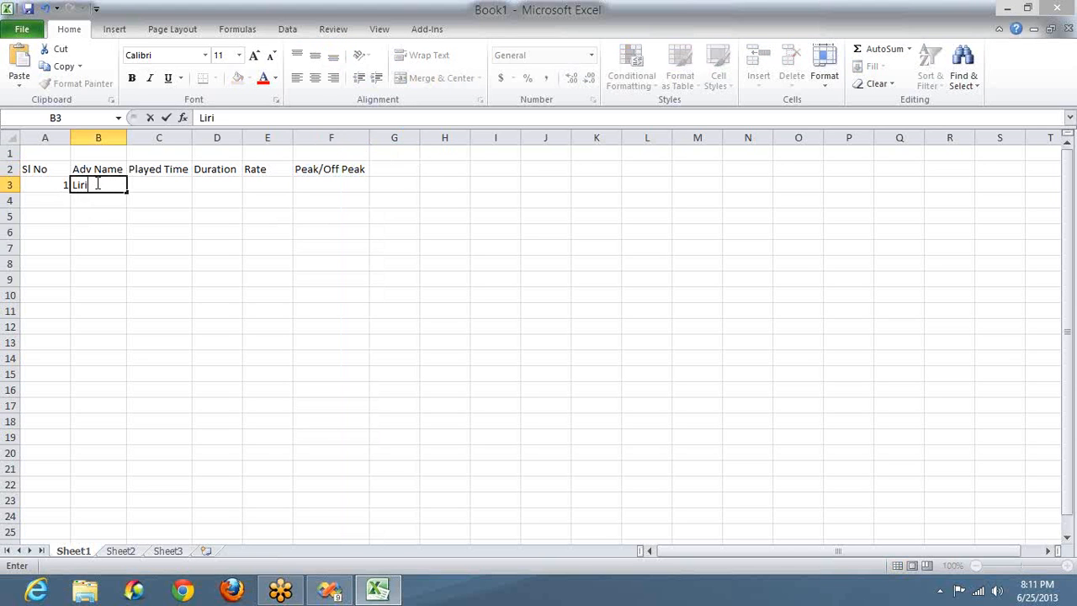
{"action": "key", "text": "BackSpace"}
{"action": "type", "text": "il"}
{"action": "key", "text": "Tab"}
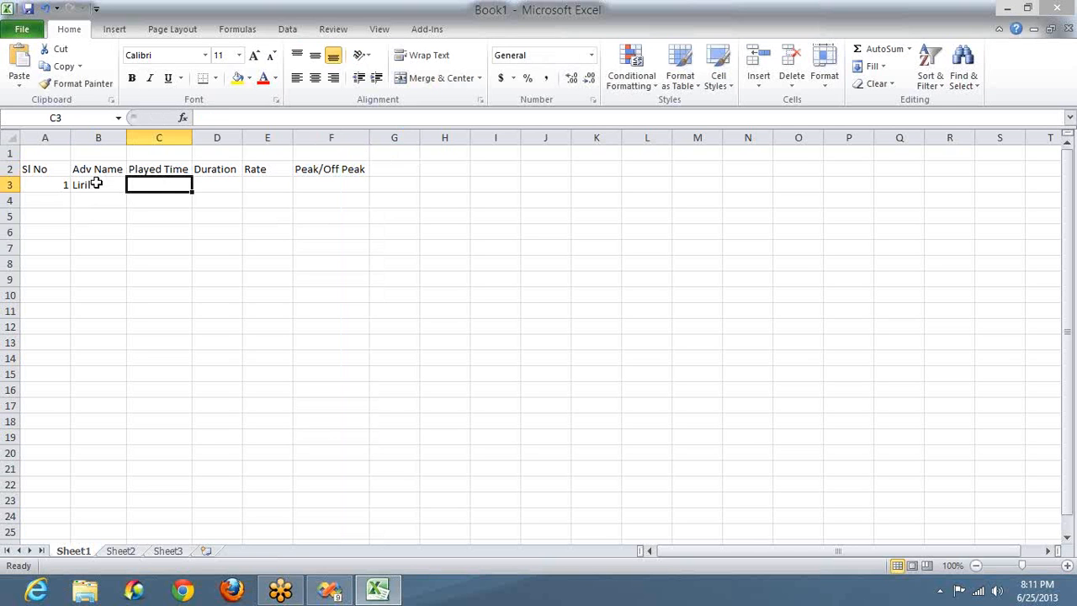
{"action": "type", "text": "4.30"}
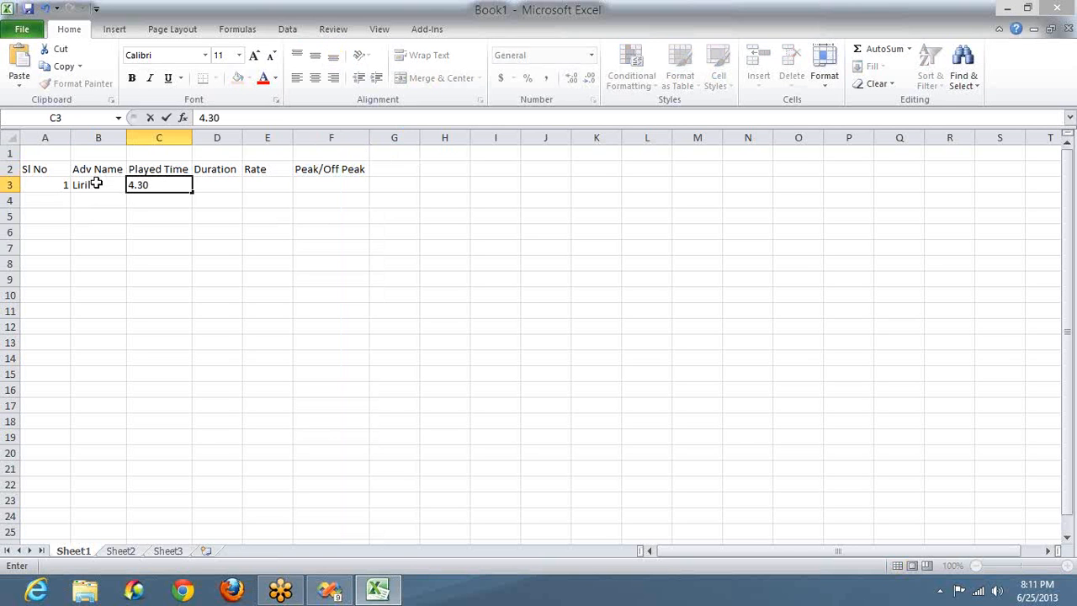
{"action": "type", "text": "PM"}
{"action": "left_click", "coordinate": [226, 185]}
{"action": "type", "text": "15"}
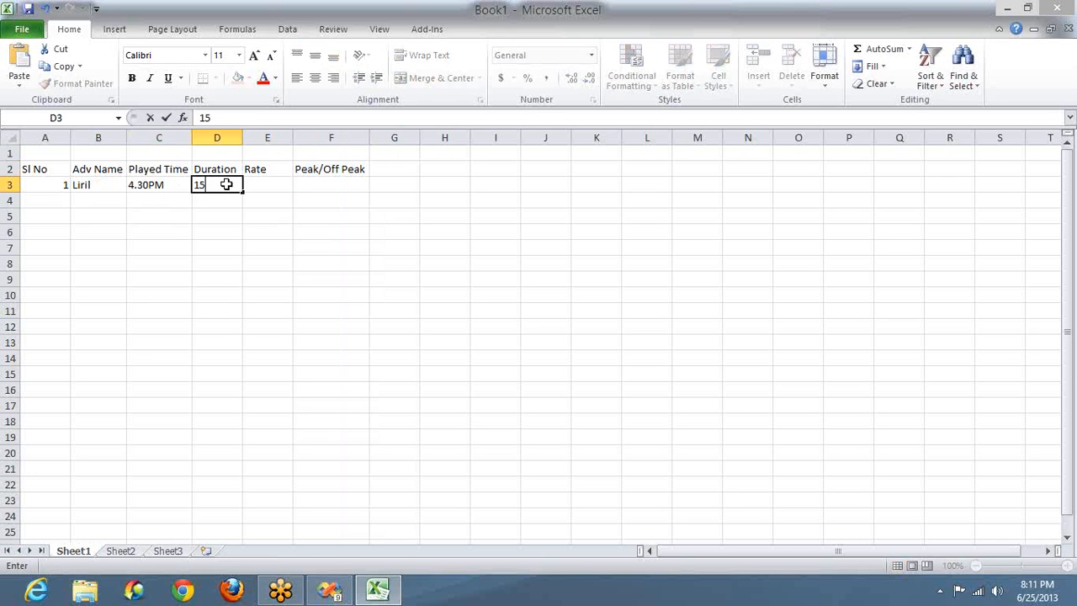
{"action": "key", "text": "Tab"}
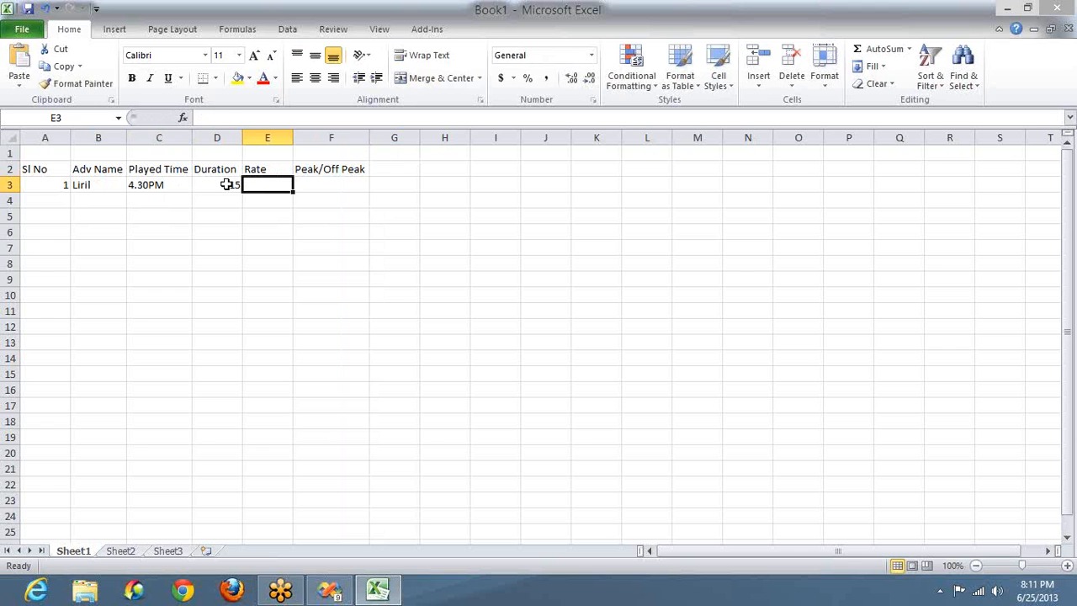
{"action": "type", "text": "100000"}
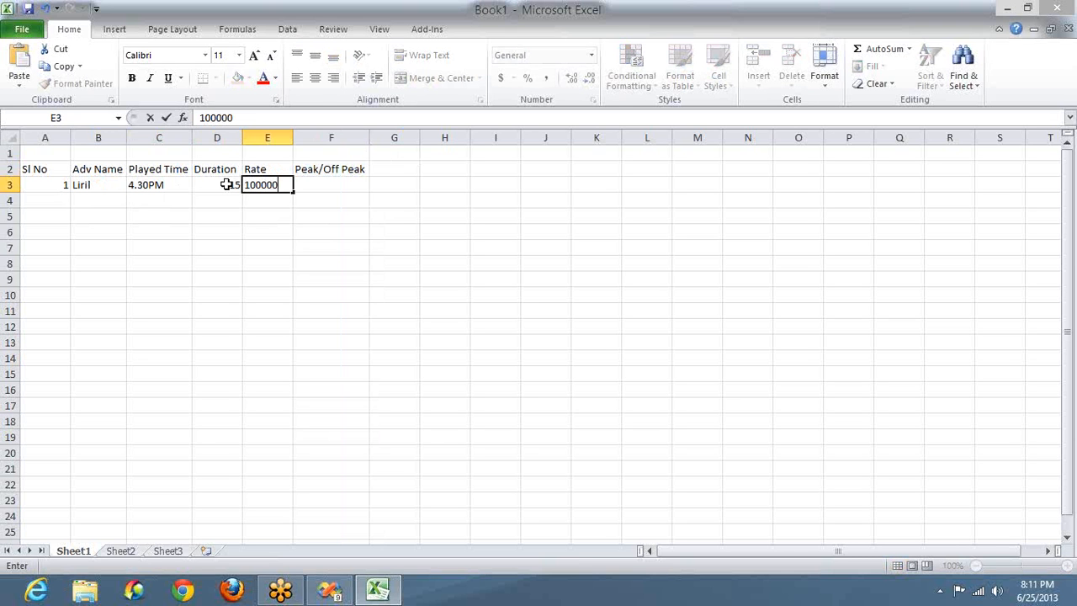
{"action": "type", "text": "0"}
{"action": "key", "text": "Tab"}
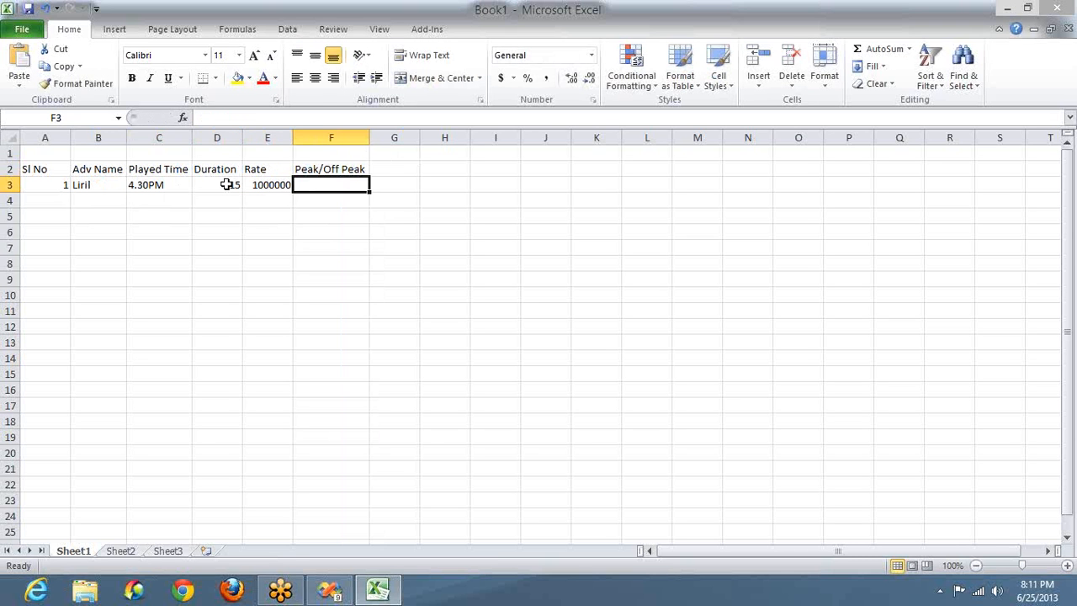
{"action": "type", "text": "Peak"}
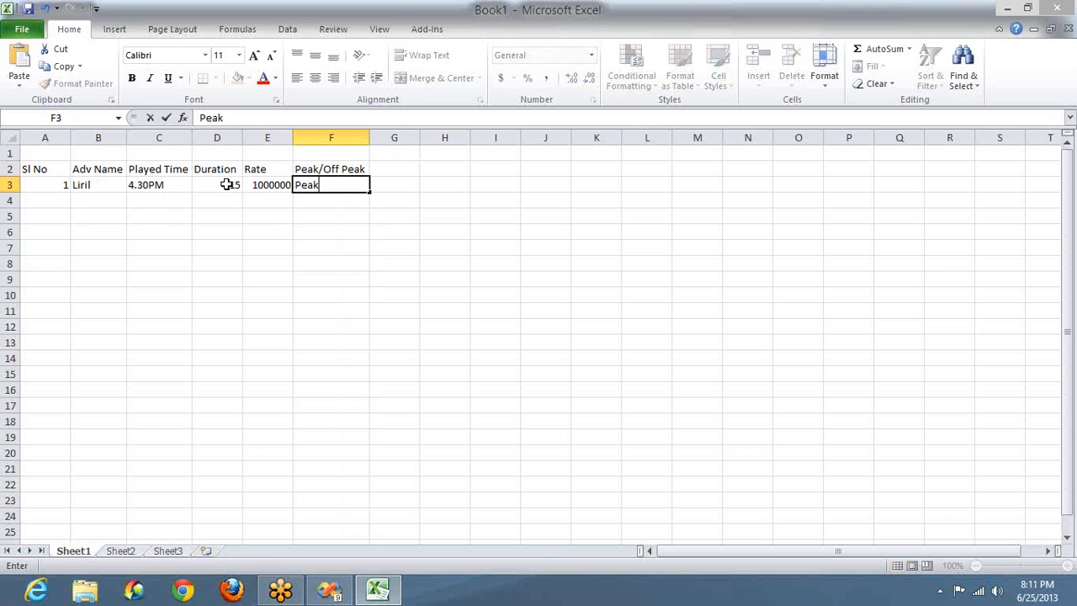
{"action": "key", "text": "Tab"}
Step: Add a Category header in G2 with Soaps for the first record
{"action": "key", "text": "Up"}
{"action": "type", "text": "Cat"}
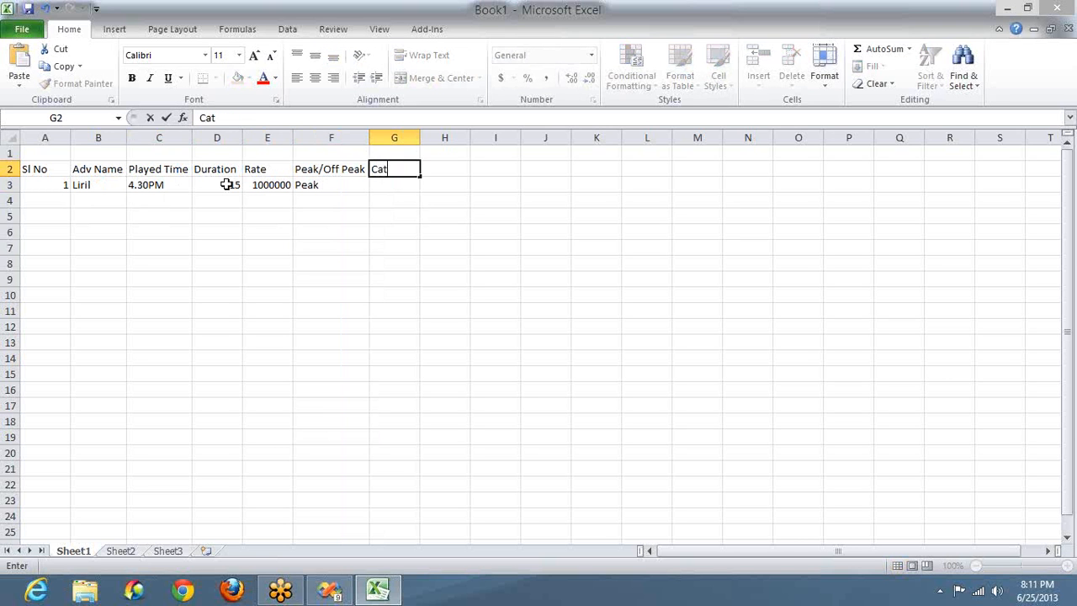
{"action": "type", "text": "egory"}
{"action": "key", "text": "Return"}
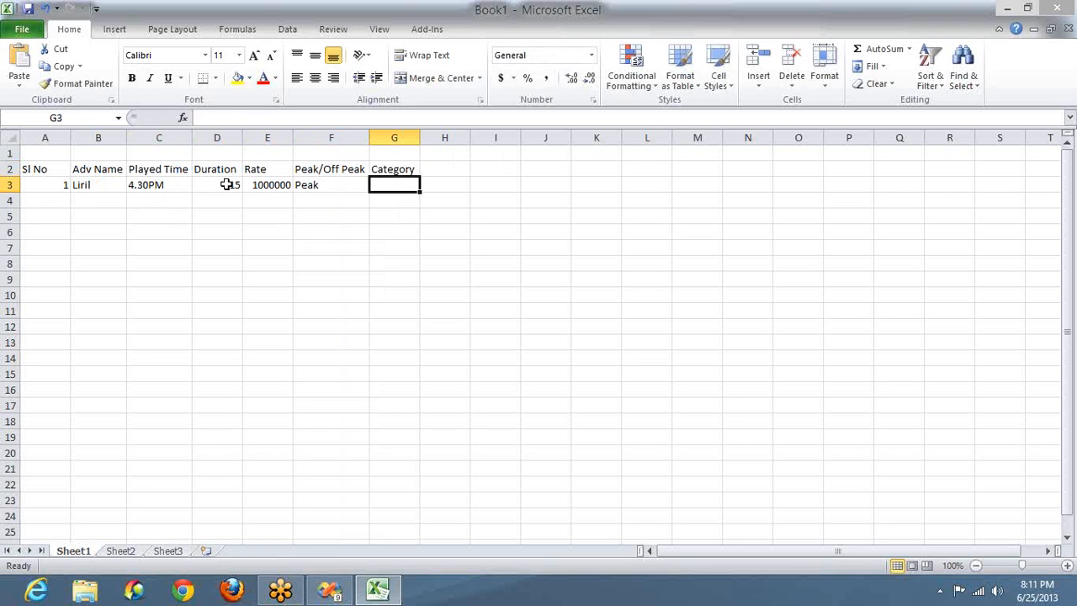
{"action": "type", "text": "Sop"}
{"action": "key", "text": "BackSpace"}
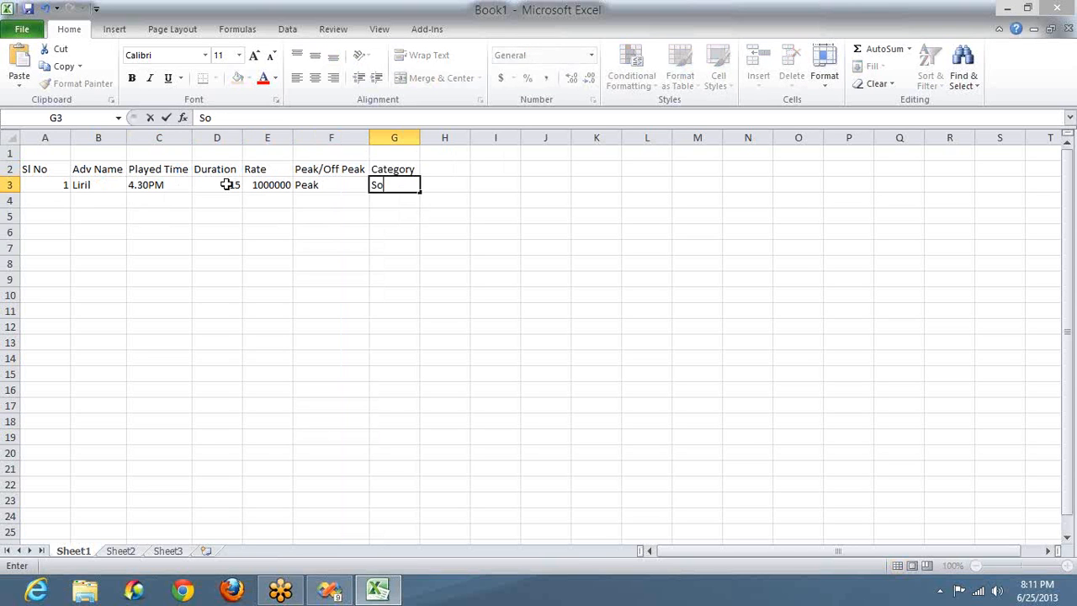
{"action": "type", "text": "aps"}
{"action": "key", "text": "Tab"}
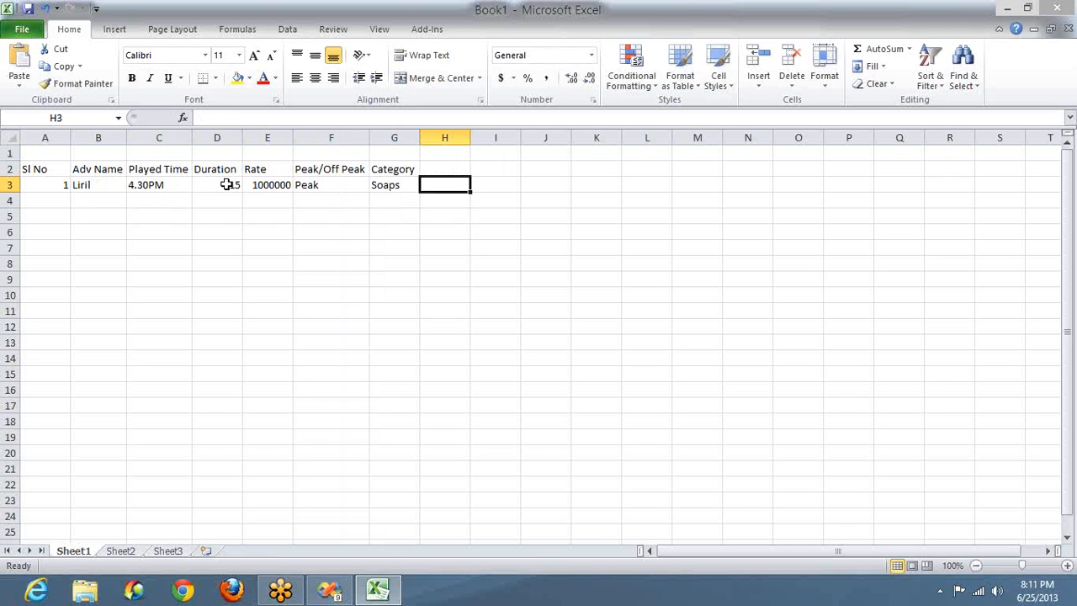
Step: Add a Channel header in H2 with Jaya TV, then select across the first record's row
{"action": "key", "text": "Up"}
{"action": "type", "text": "Channel"}
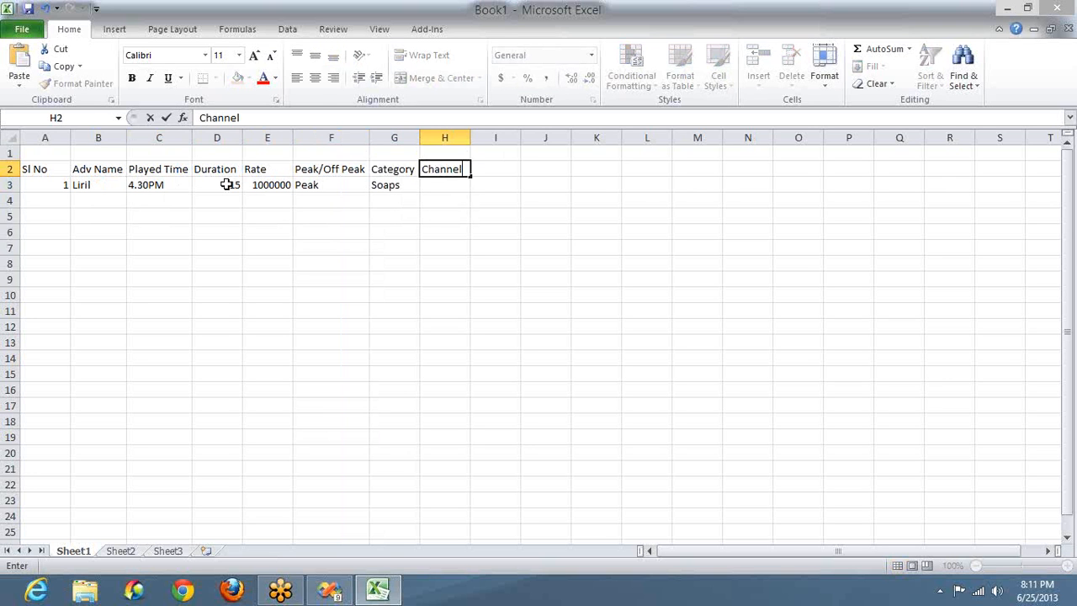
{"action": "key", "text": "Return"}
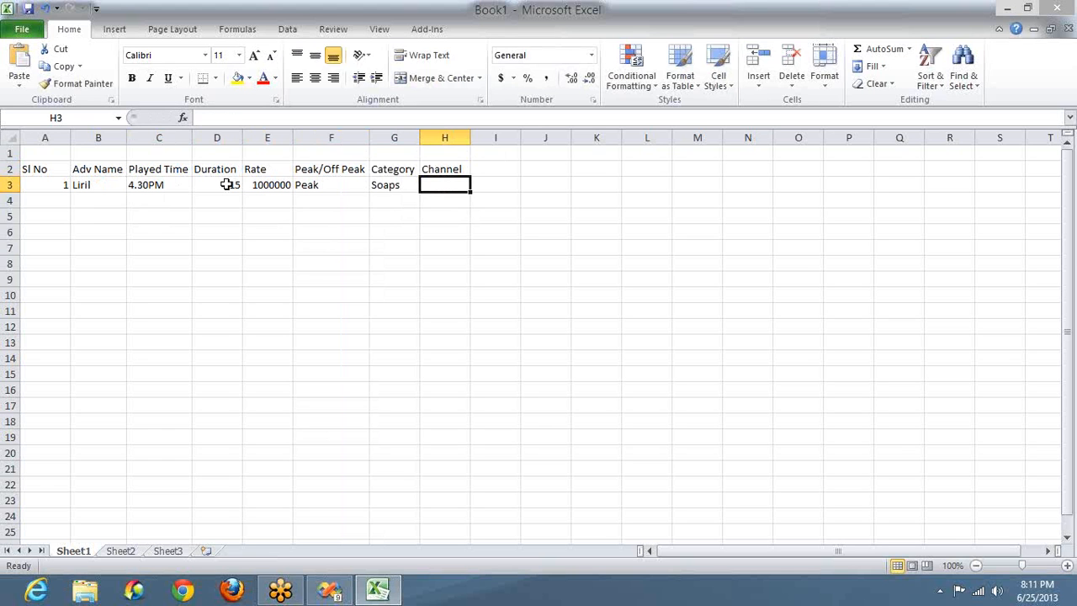
{"action": "type", "text": "Jaya TV"}
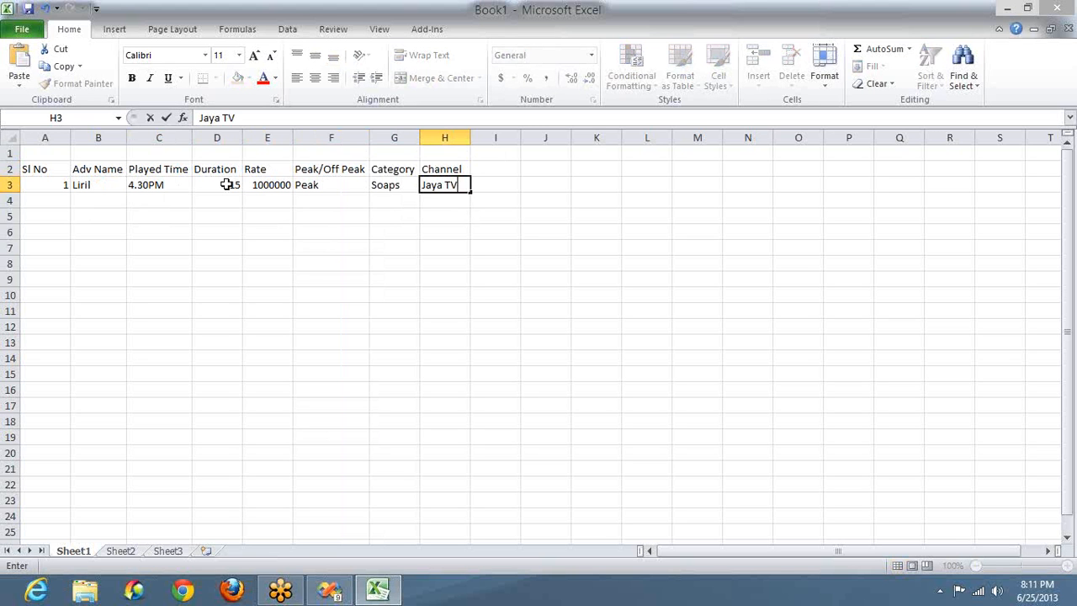
{"action": "key", "text": "Tab"}
{"action": "key", "text": "Up"}
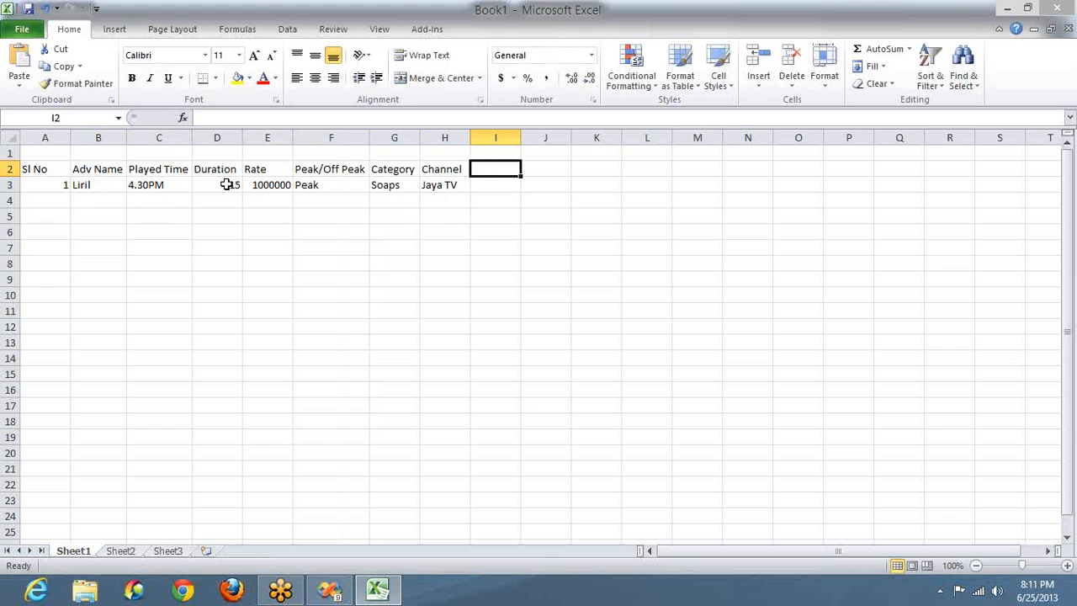
{"action": "key", "text": "Down"}
{"action": "key", "text": "shift+Left"}
{"action": "key", "text": "shift+Left"}
{"action": "key", "text": "shift+Left"}
{"action": "key", "text": "shift+Left"}
{"action": "key", "text": "shift+Left"}
{"action": "key", "text": "shift+Left"}
{"action": "key", "text": "shift+Left"}
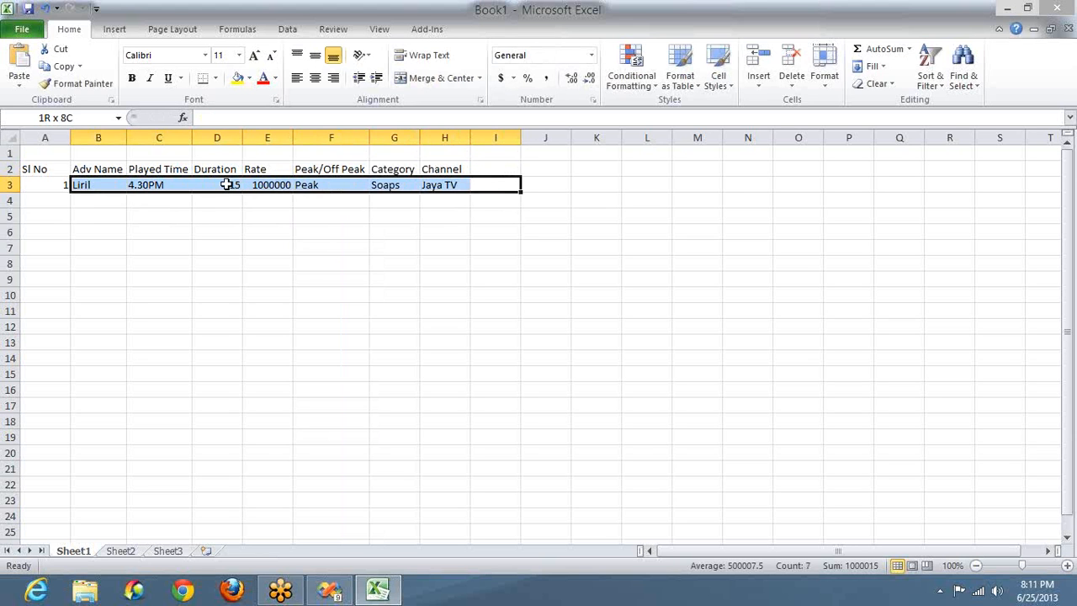
{"action": "key", "text": "shift+Left"}
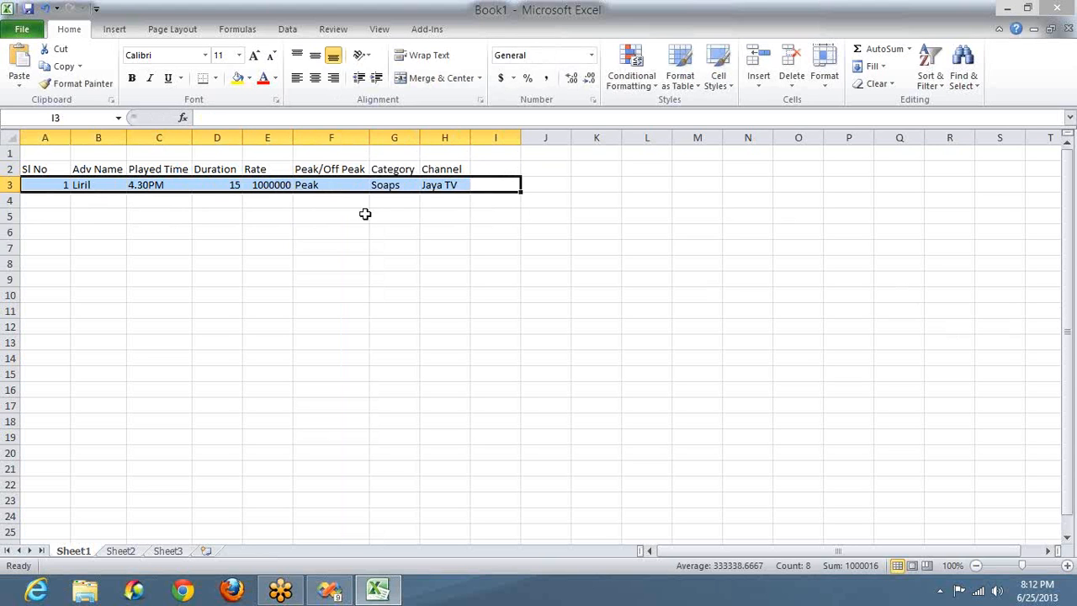
Step: Number the second record 2 and add a Date column with 25-Jun-13 for the first record
{"action": "left_click", "coordinate": [65, 206]}
{"action": "type", "text": "2"}
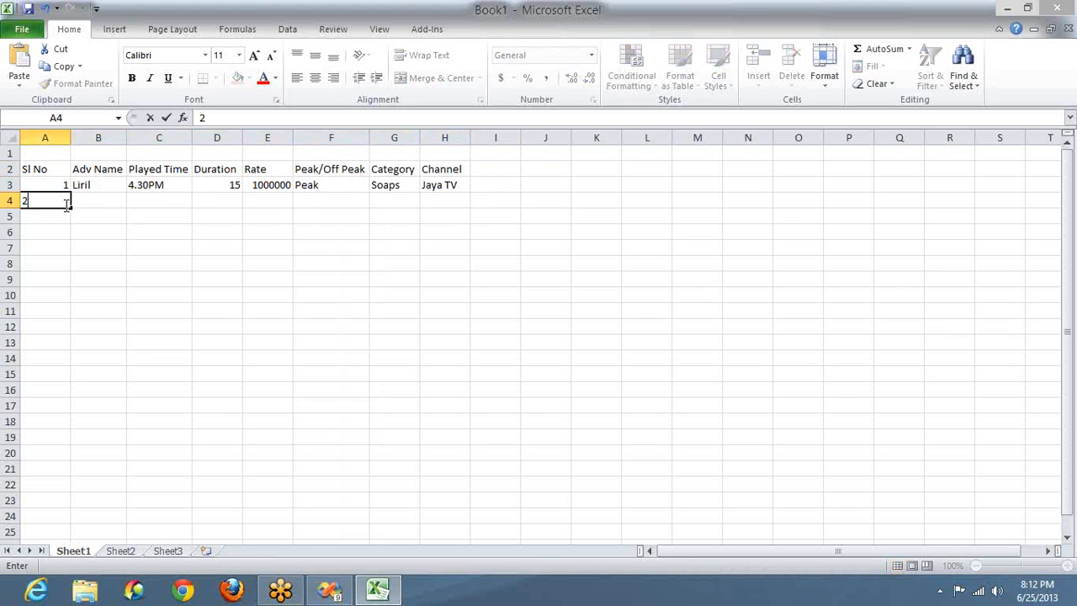
{"action": "left_click", "coordinate": [507, 174]}
{"action": "type", "text": "Date"}
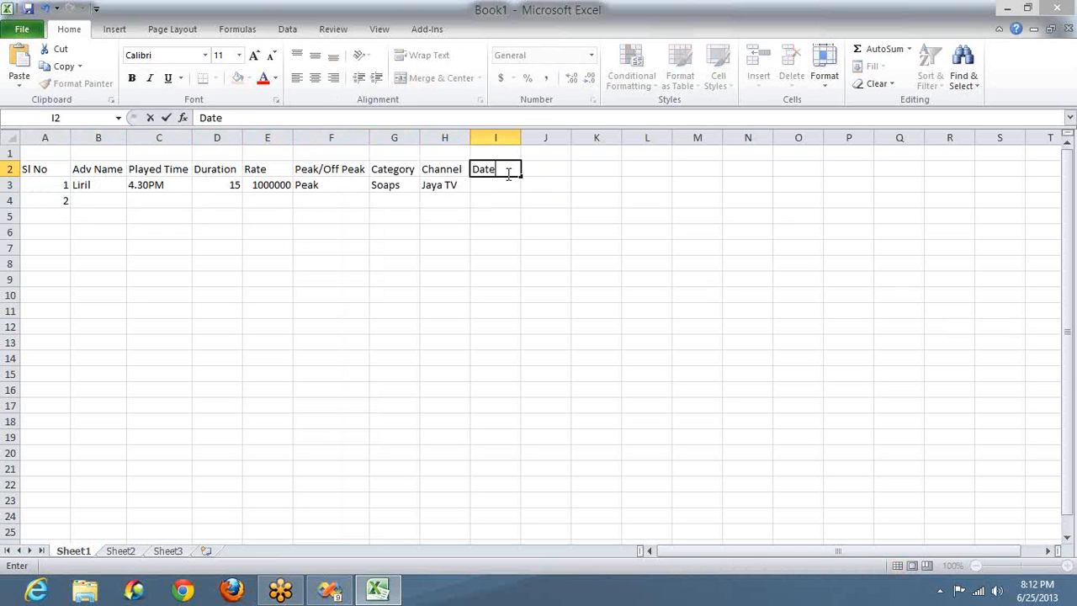
{"action": "key", "text": "Return"}
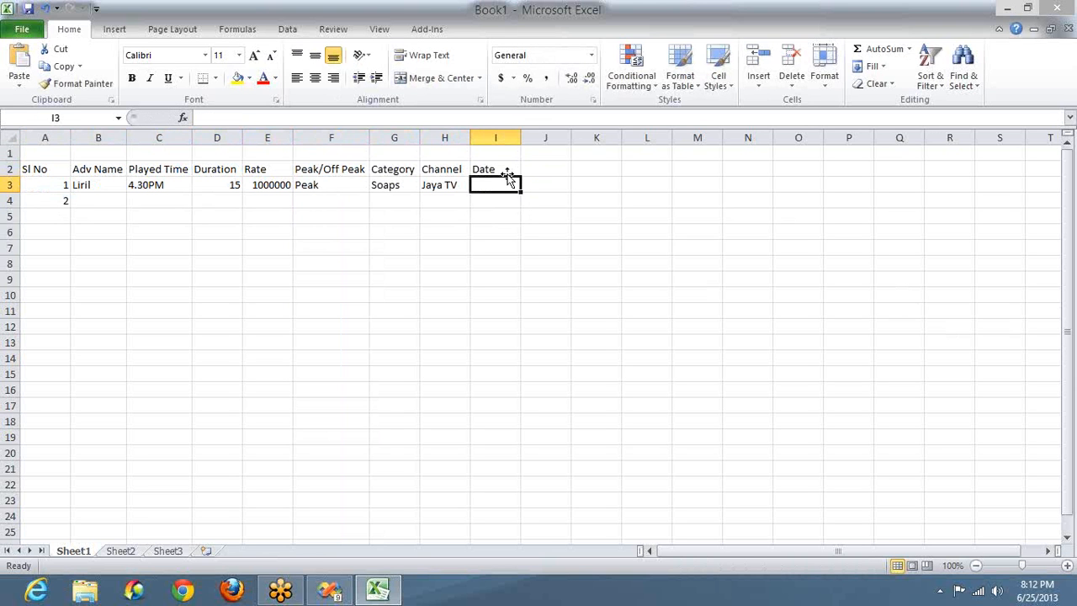
{"action": "type", "text": "25"}
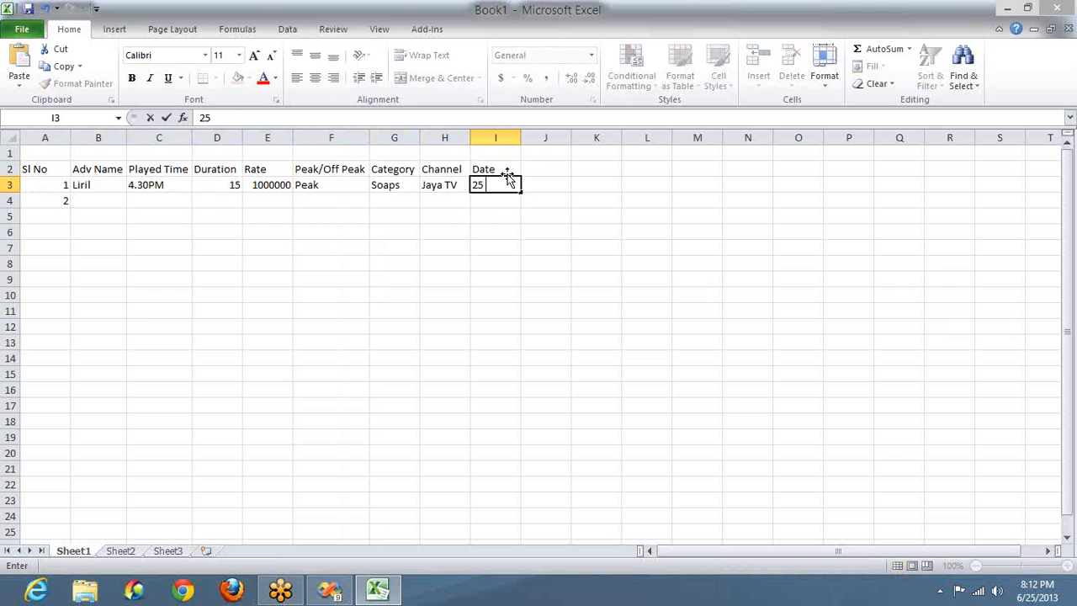
{"action": "type", "text": " Jun 2013"}
{"action": "key", "text": "Tab"}
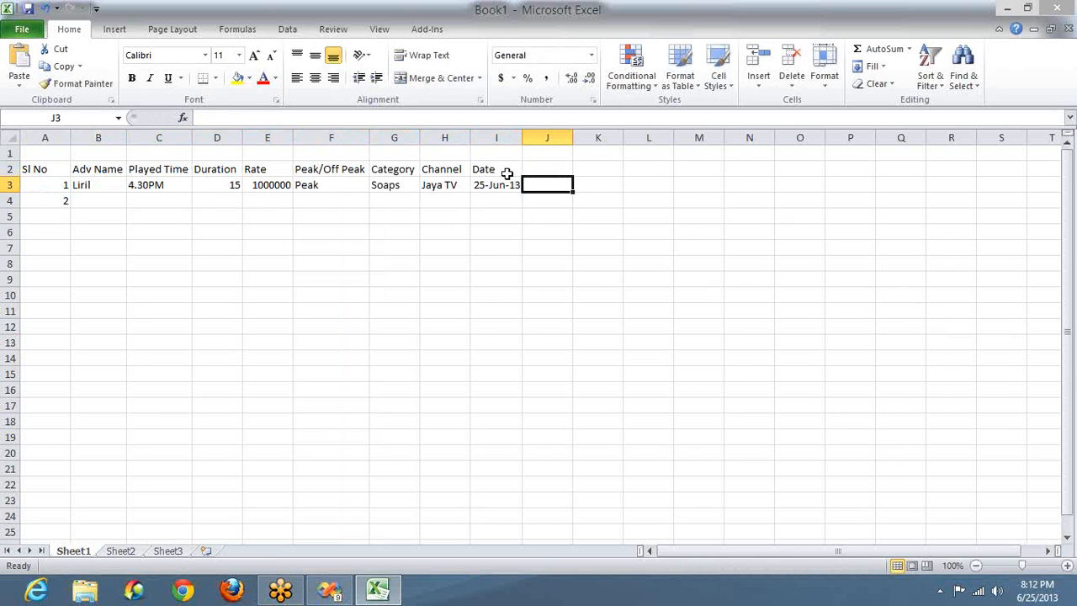
Step: Enter Liril, 4.45 and 15 in row 4's name, played time and duration cells
{"action": "left_click", "coordinate": [84, 202]}
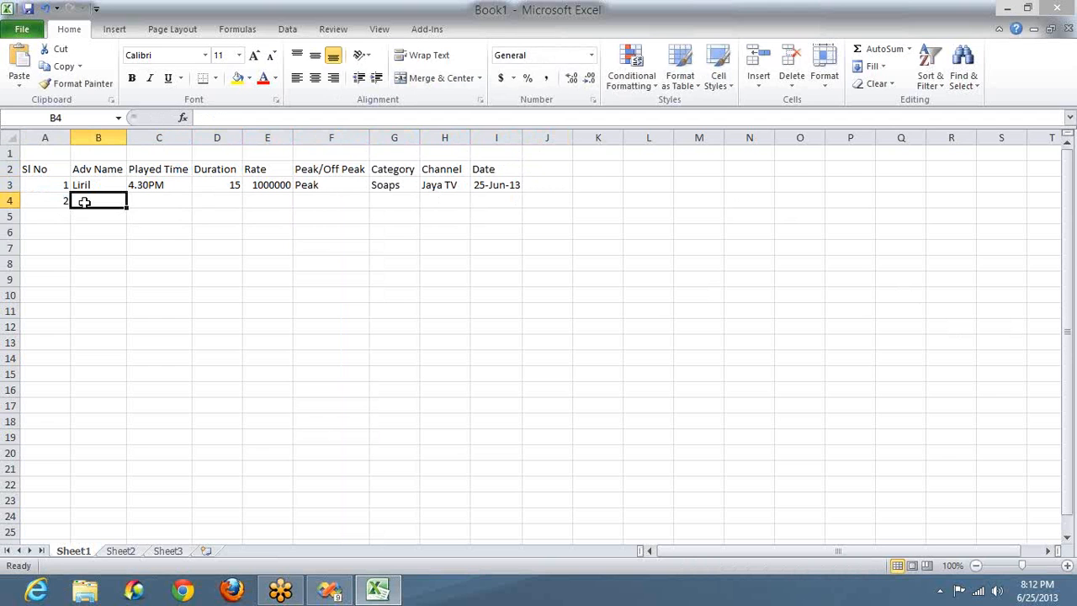
{"action": "type", "text": "Liril"}
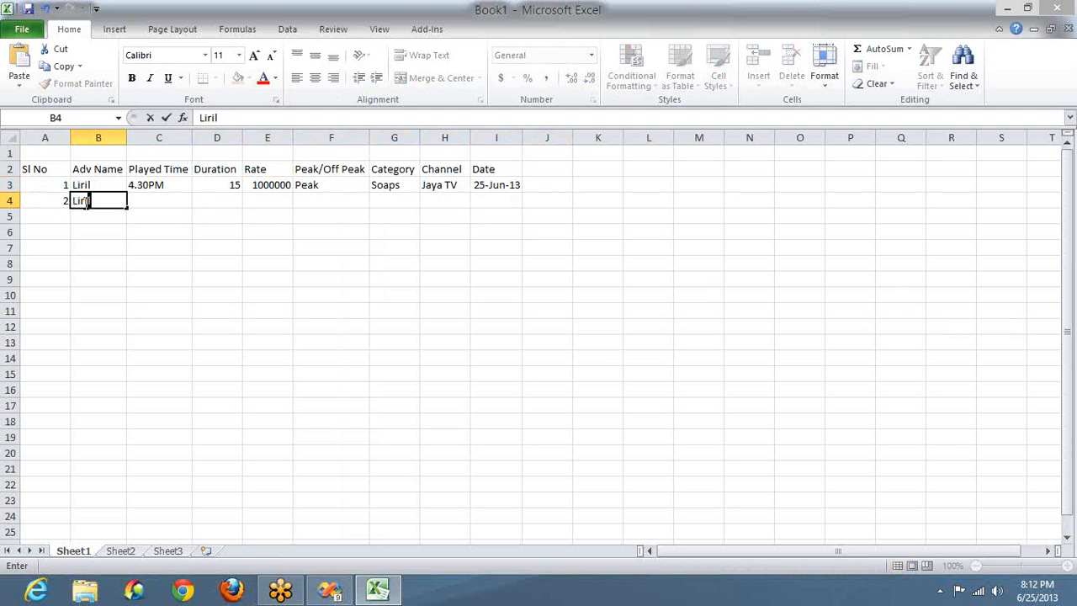
{"action": "key", "text": "Tab"}
{"action": "type", "text": "4."}
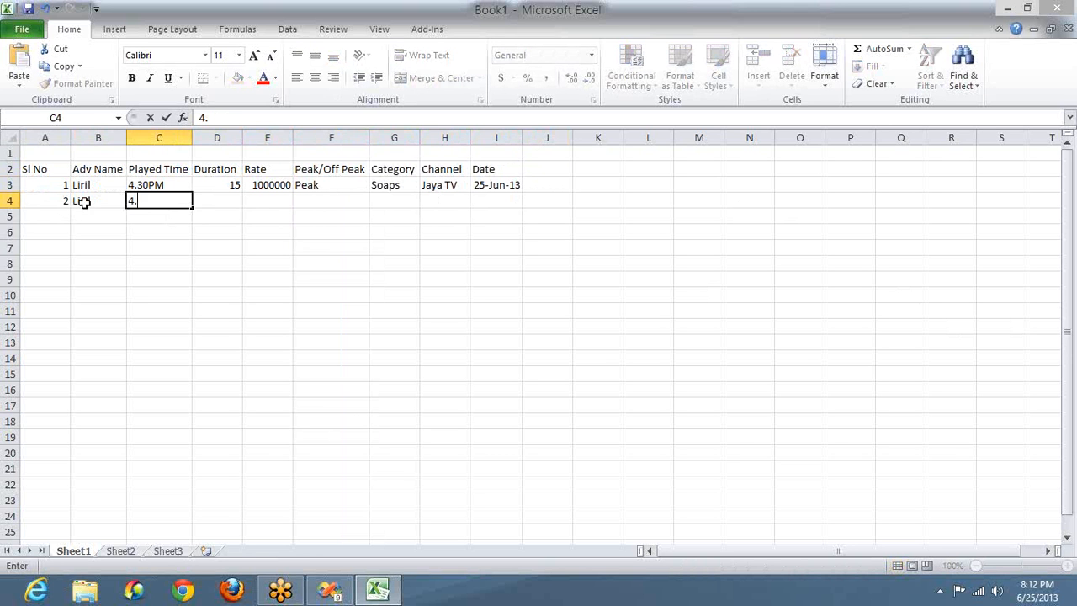
{"action": "type", "text": "45"}
{"action": "key", "text": "Tab"}
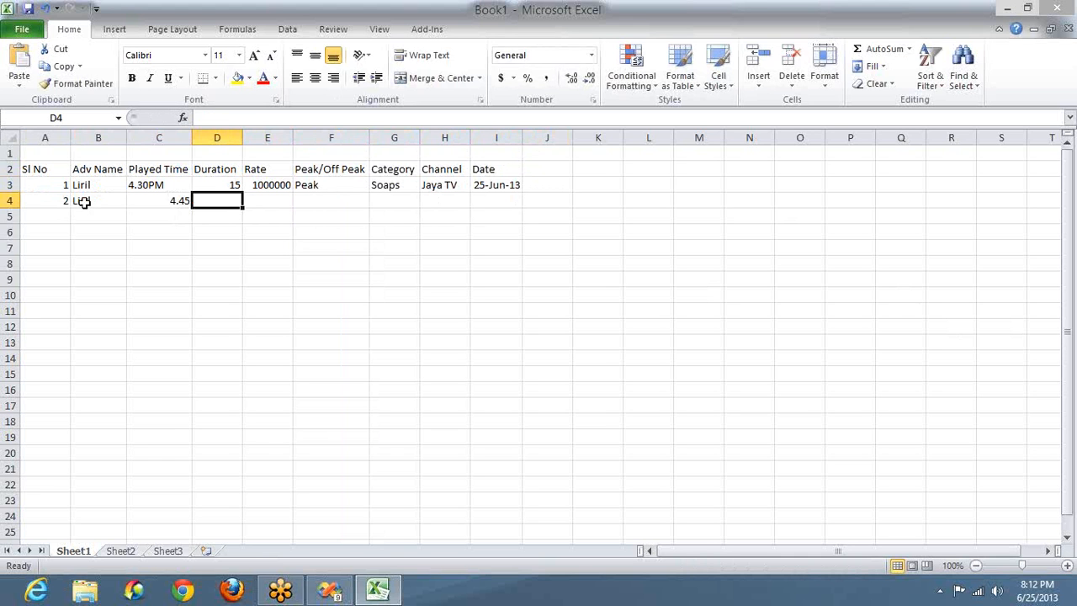
{"action": "type", "text": "15"}
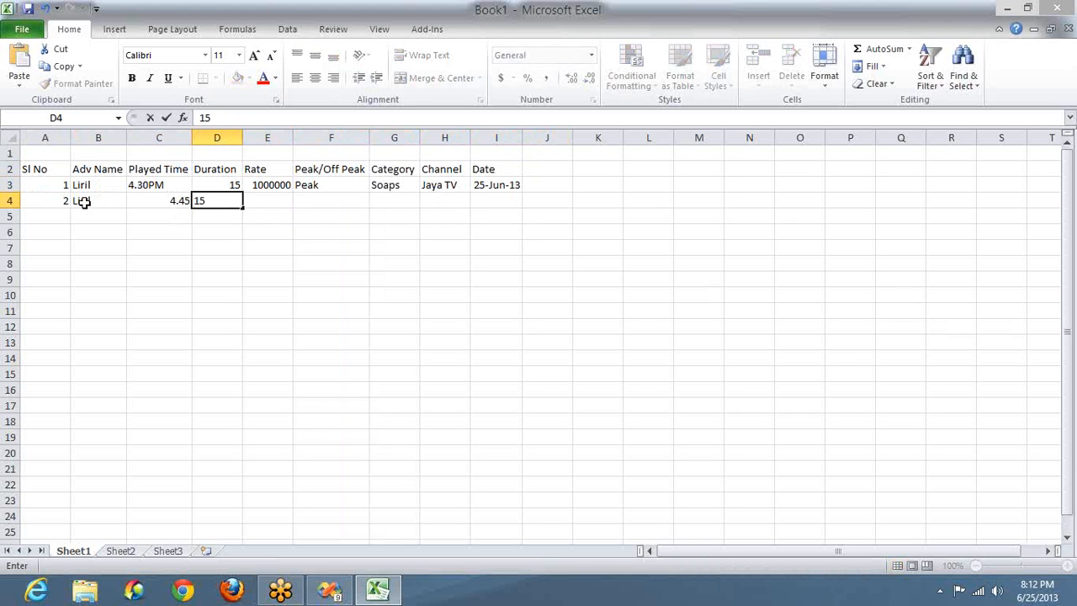
Step: Copy the rate 1000000 from E3 into E4
{"action": "key", "text": "Tab"}
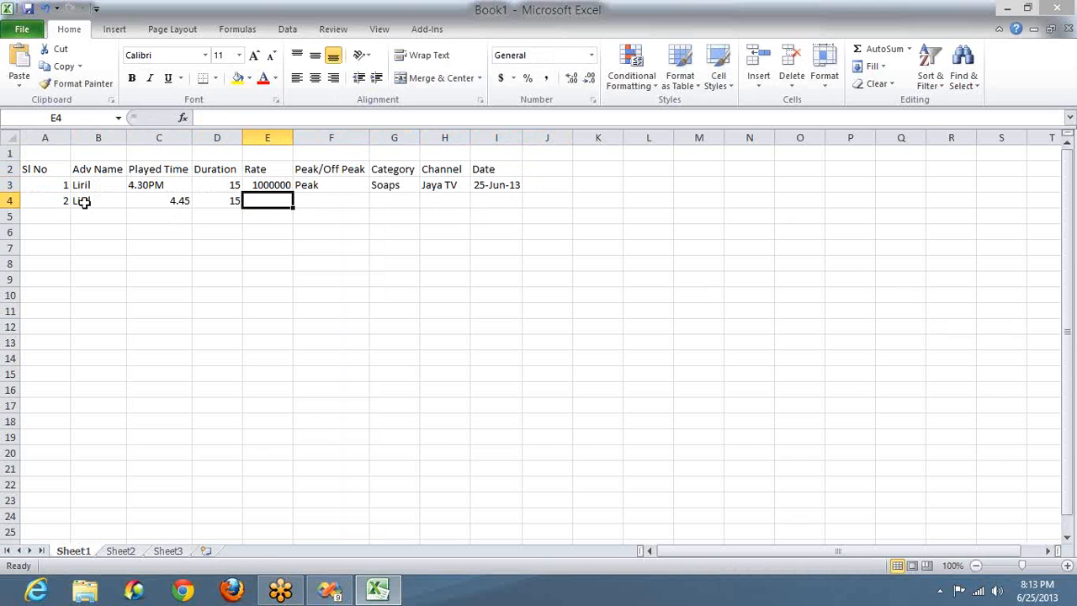
{"action": "key", "text": "Up"}
{"action": "key", "text": "ctrl+c"}
{"action": "key", "text": "Down"}
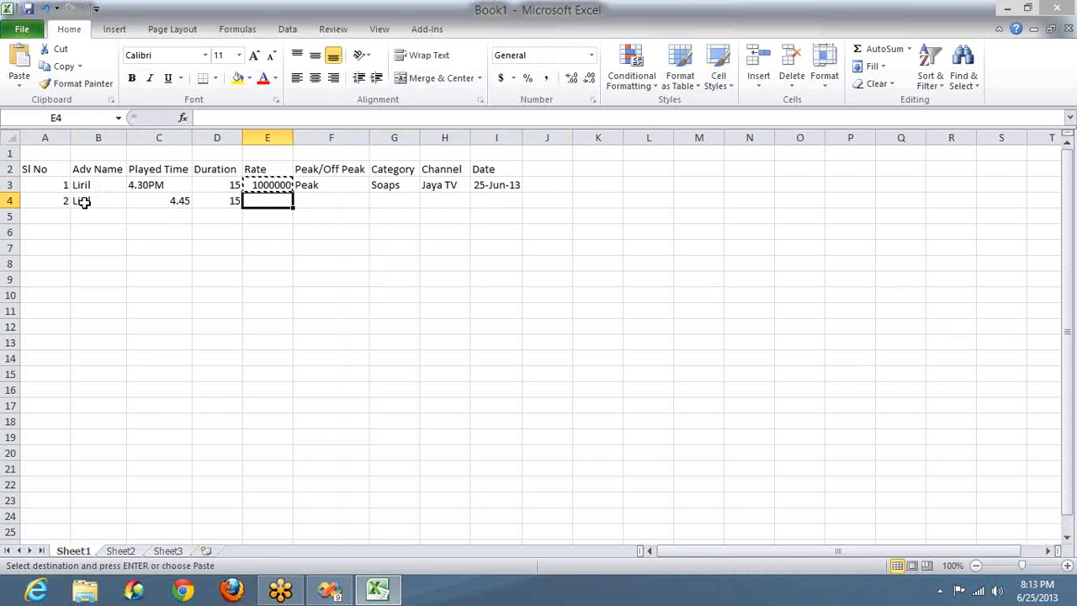
{"action": "key", "text": "ctrl+v"}
{"action": "key", "text": "Tab"}
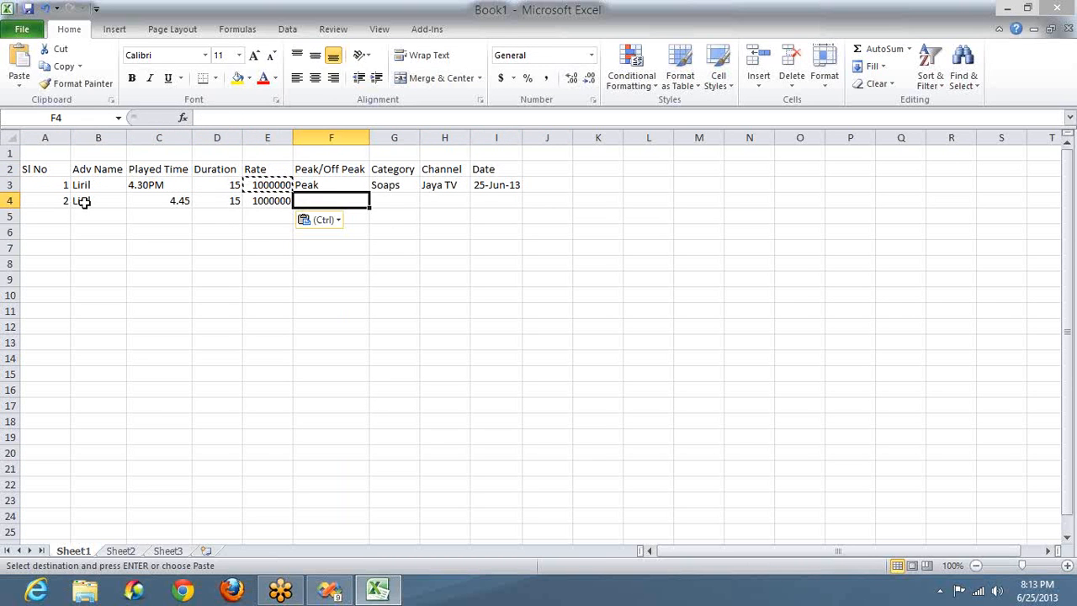
Step: Enter Non Peak, Soaps and Gemini in F4:H4
{"action": "type", "text": "Non Pr"}
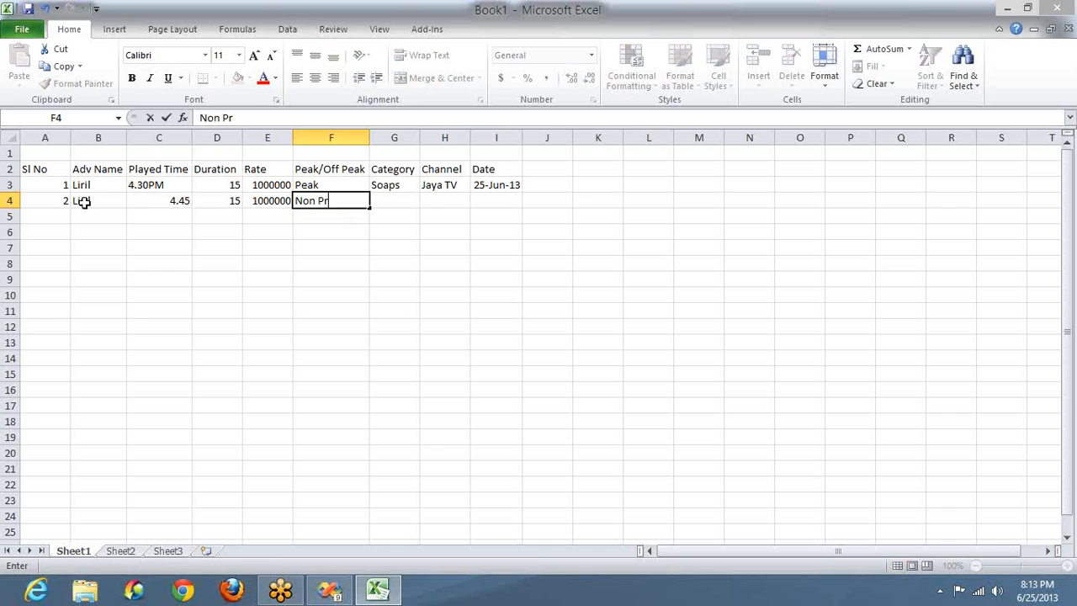
{"action": "key", "text": "BackSpace"}
{"action": "type", "text": "eak"}
{"action": "key", "text": "Tab"}
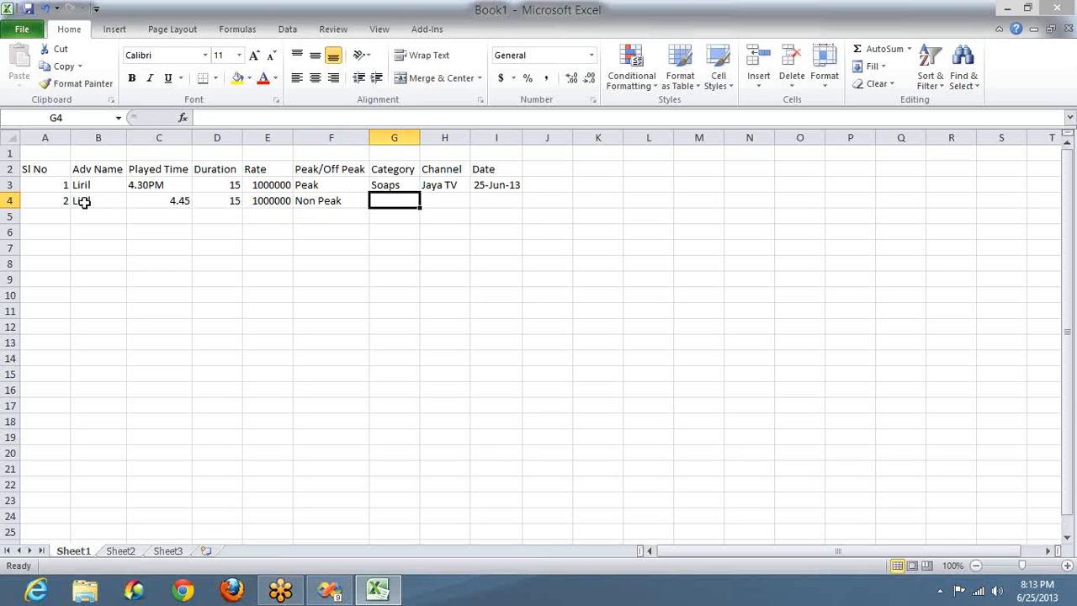
{"action": "type", "text": "Sop"}
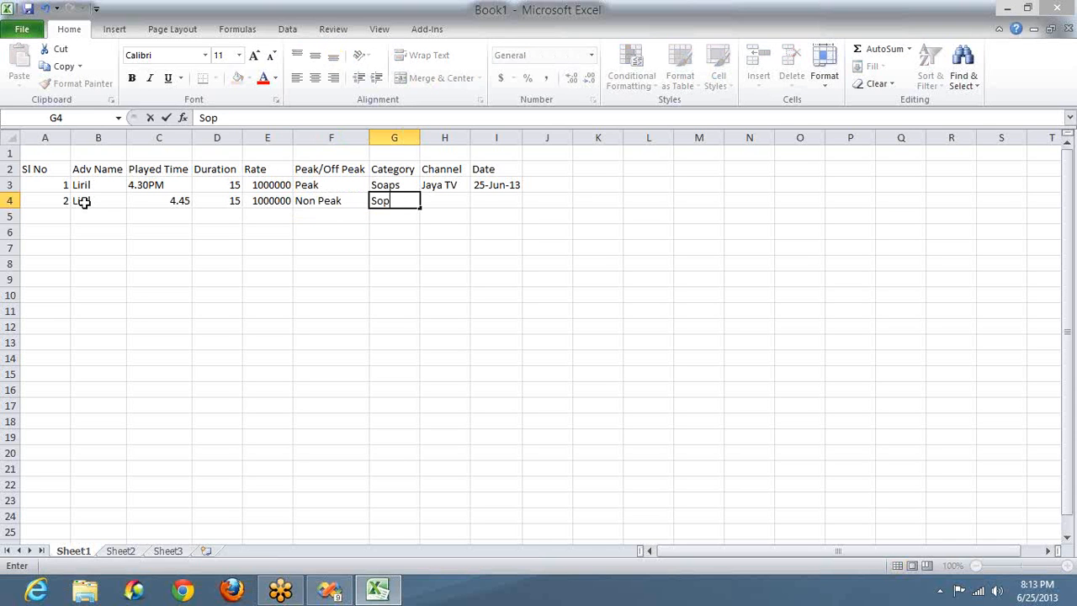
{"action": "key", "text": "BackSpace"}
{"action": "type", "text": "aps"}
{"action": "key", "text": "Tab"}
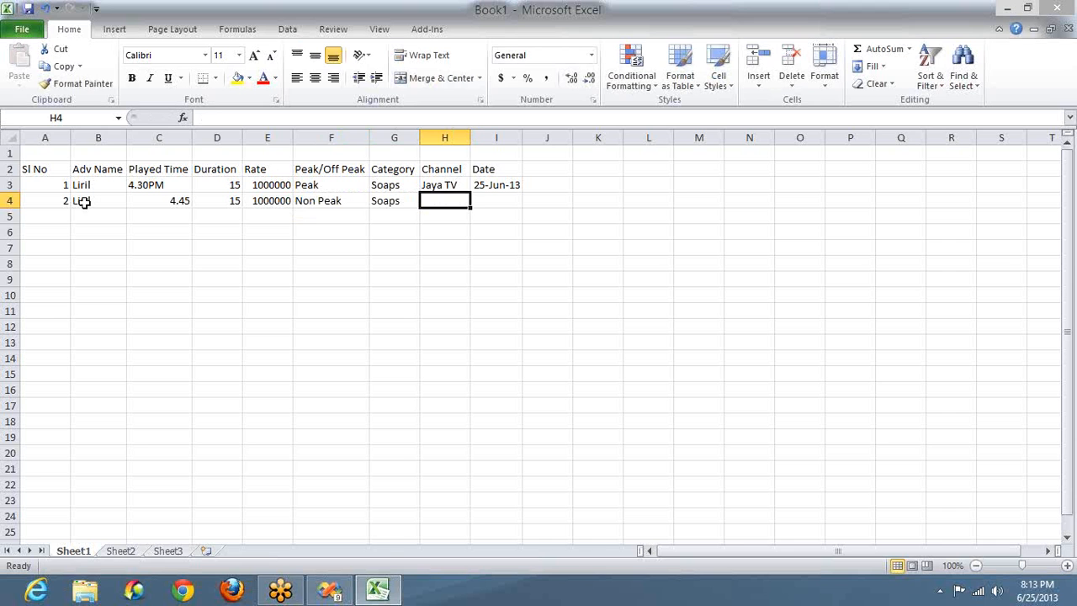
{"action": "type", "text": "Gemini"}
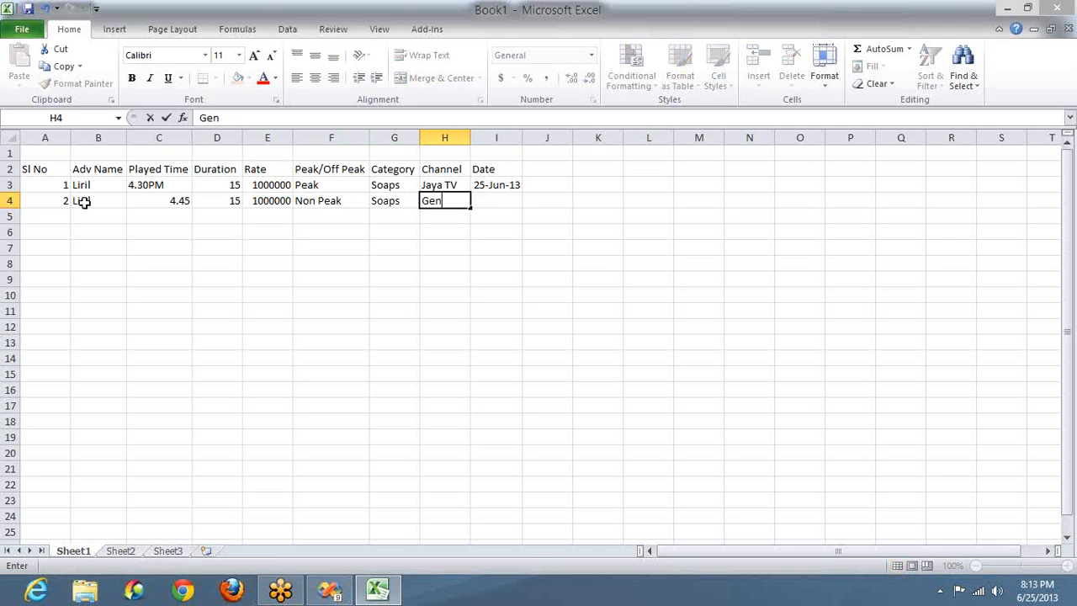
{"action": "key", "text": "Tab"}
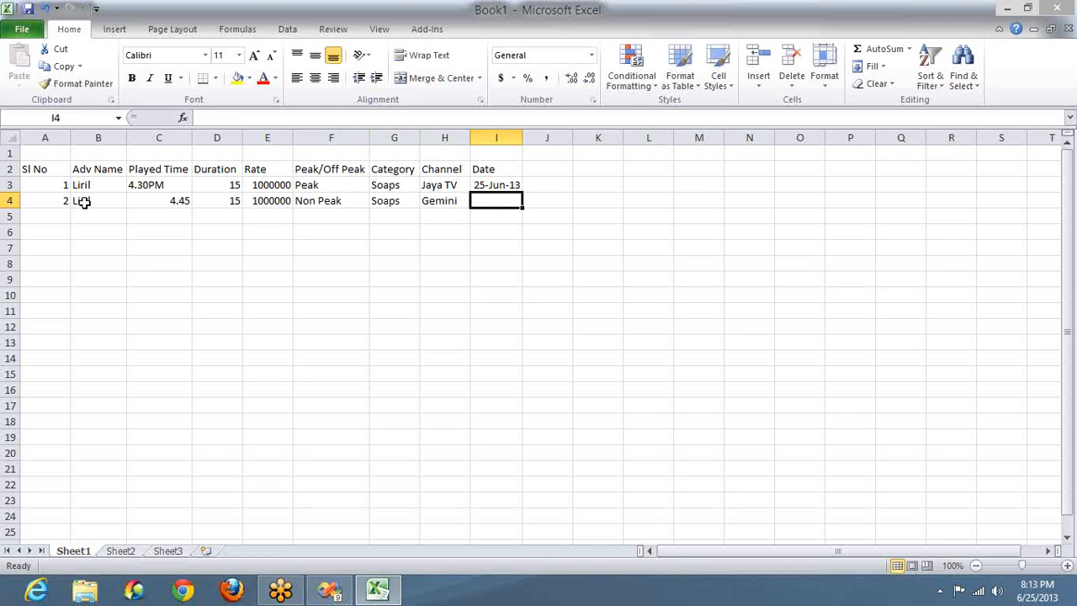
Step: Copy the 25-Jun-13 date from I3 into I4
{"action": "key", "text": "Up"}
{"action": "key", "text": "ctrl+c"}
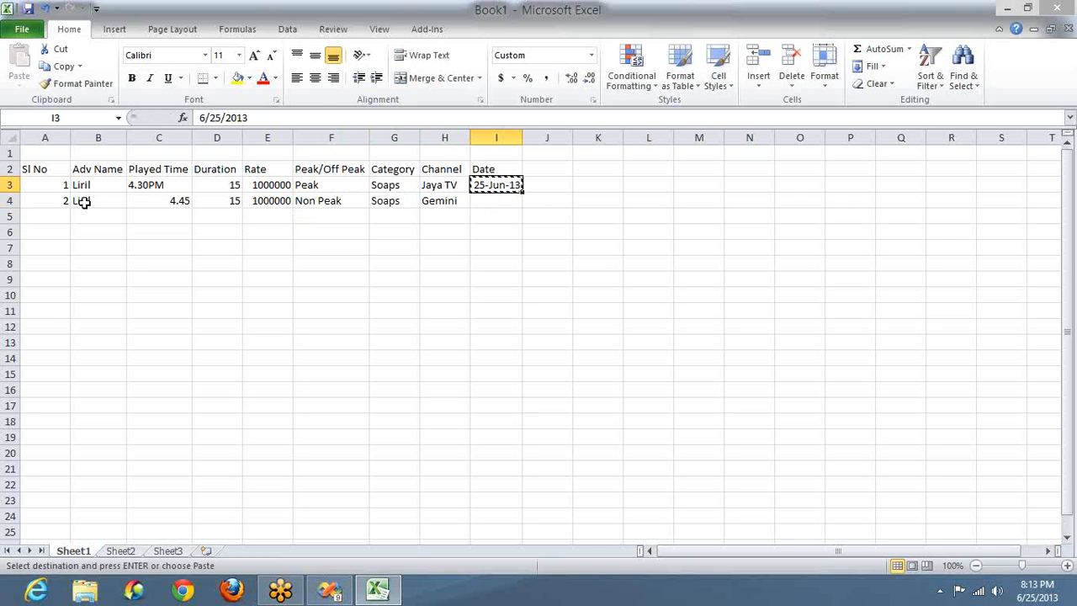
{"action": "key", "text": "Down"}
{"action": "key", "text": "ctrl+v"}
{"action": "key", "text": "ctrl"}
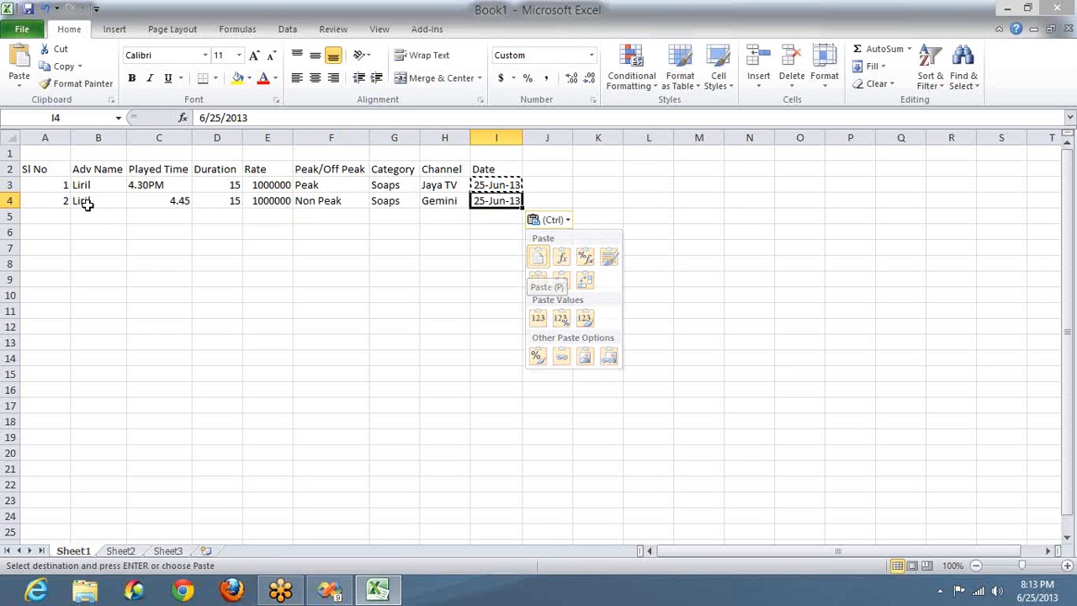
{"action": "key", "text": "Escape"}
Step: Change C4's played time to 4.45PM
{"action": "left_click", "coordinate": [170, 200]}
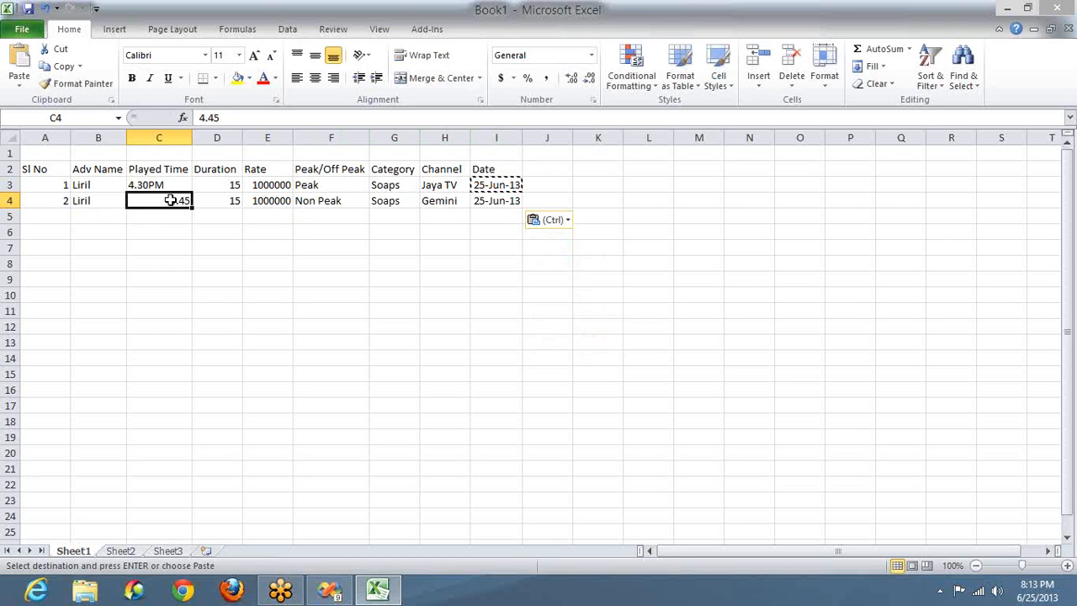
{"action": "type", "text": "4.45"}
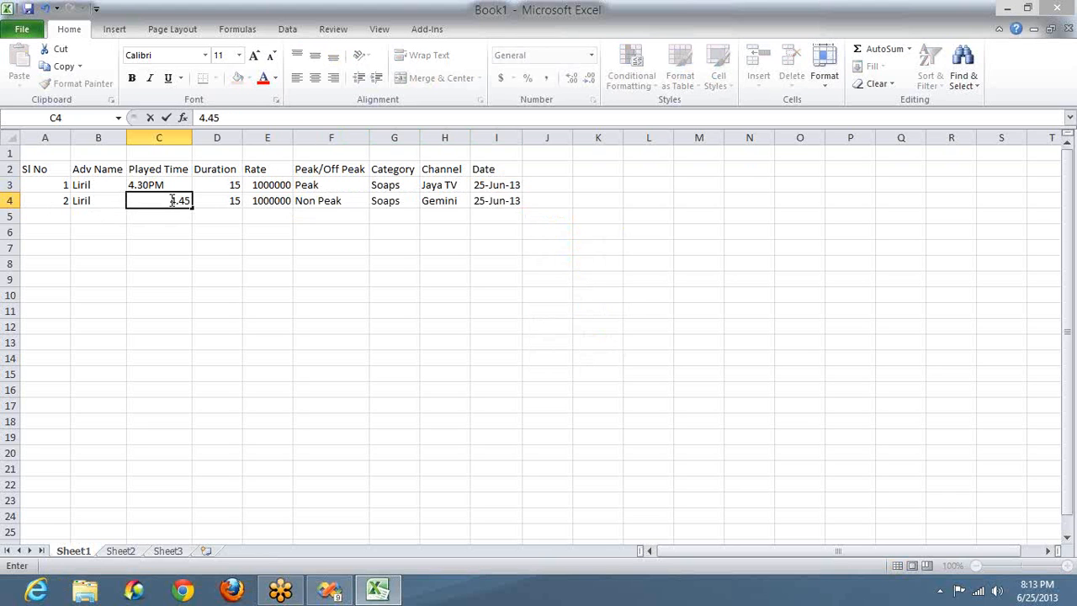
{"action": "type", "text": "PM"}
{"action": "left_click", "coordinate": [102, 201]}
Step: Select the paired ad names, durations, rates and categories in rows 3–4 to compare them
{"action": "key", "text": "shift+Up"}
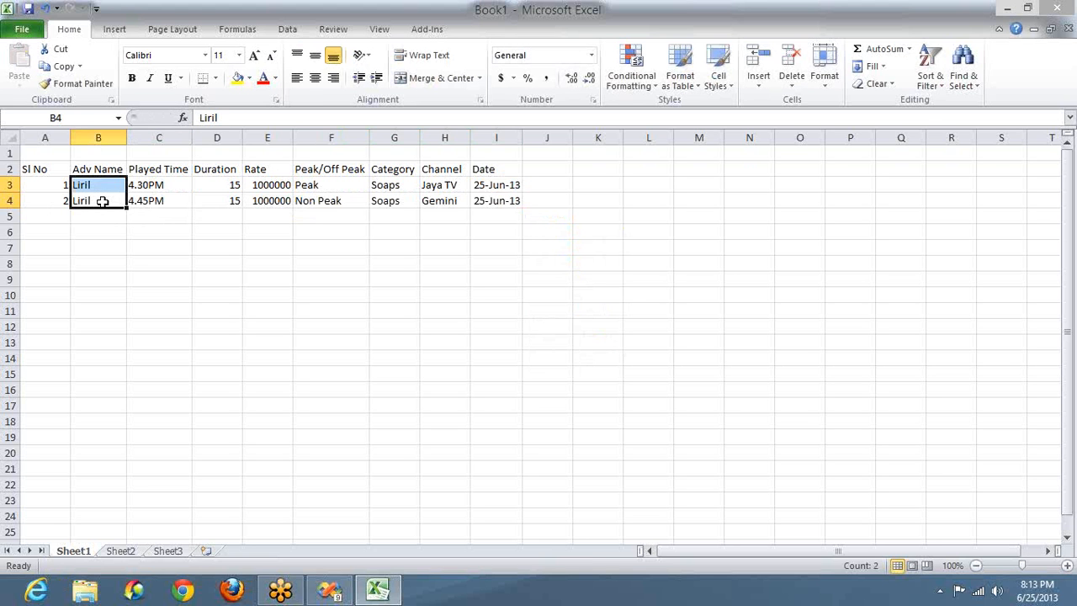
{"action": "left_click", "coordinate": [212, 185]}
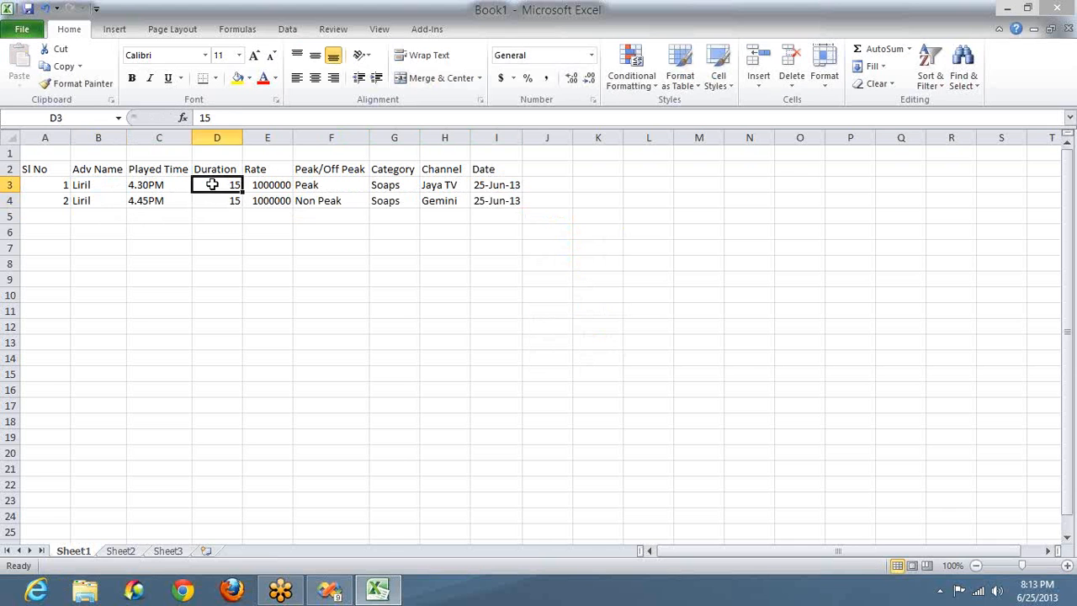
{"action": "key", "text": "shift+Down"}
{"action": "double_click", "coordinate": [271, 183]}
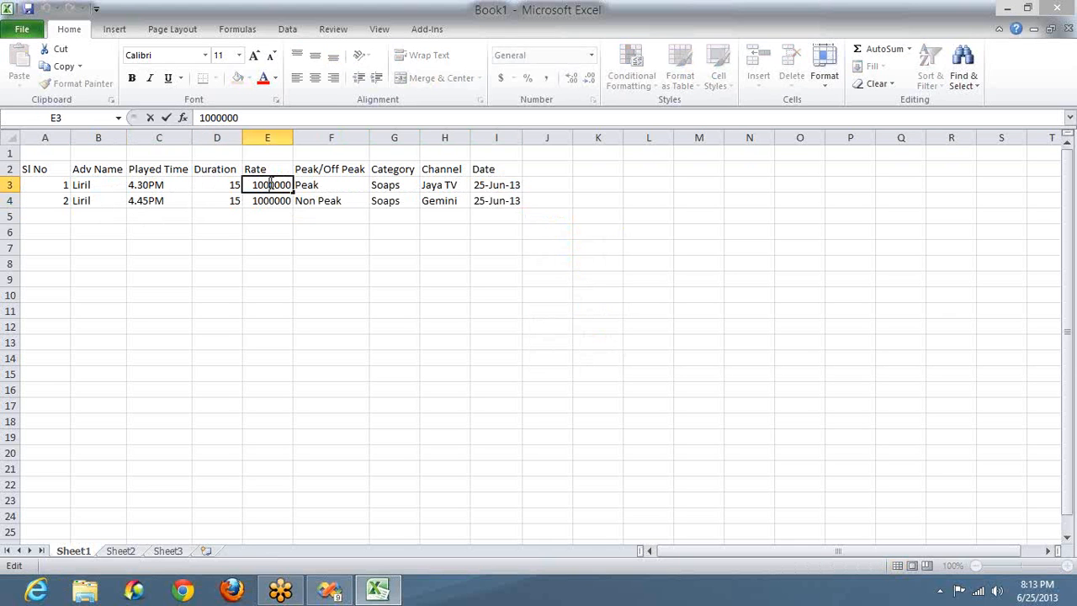
{"action": "key", "text": "shift+Down"}
{"action": "left_click", "coordinate": [398, 184]}
{"action": "key", "text": "shift+Down"}
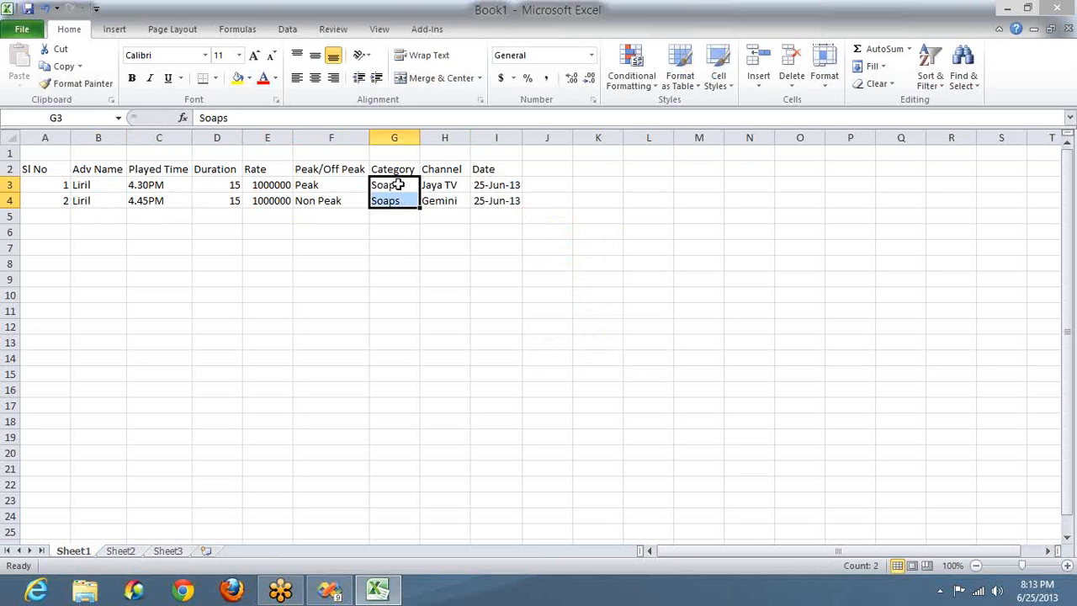
{"action": "left_click", "coordinate": [87, 186]}
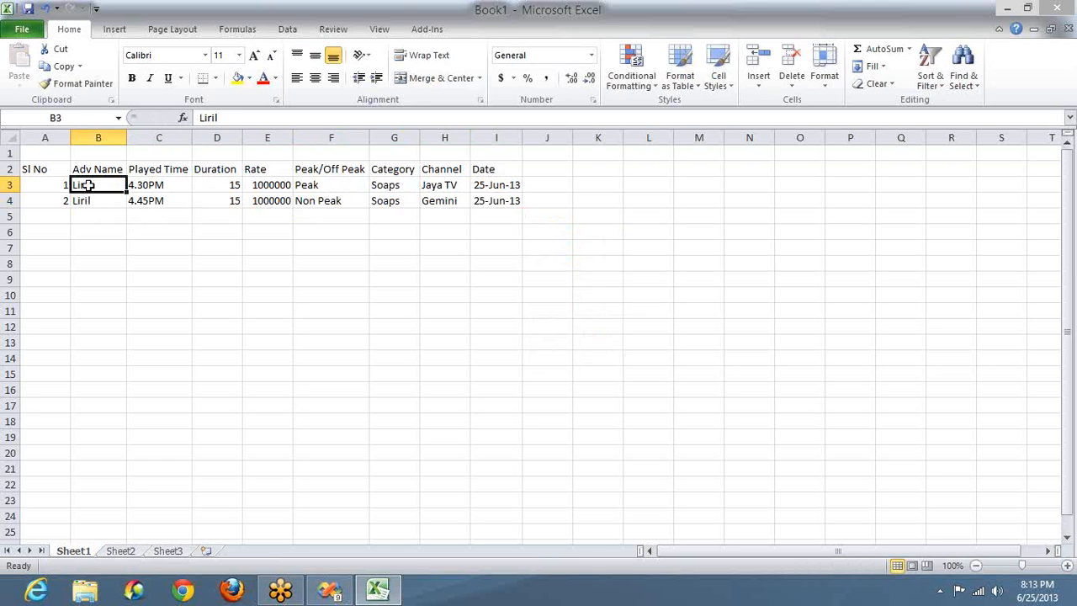
{"action": "left_click", "coordinate": [97, 137]}
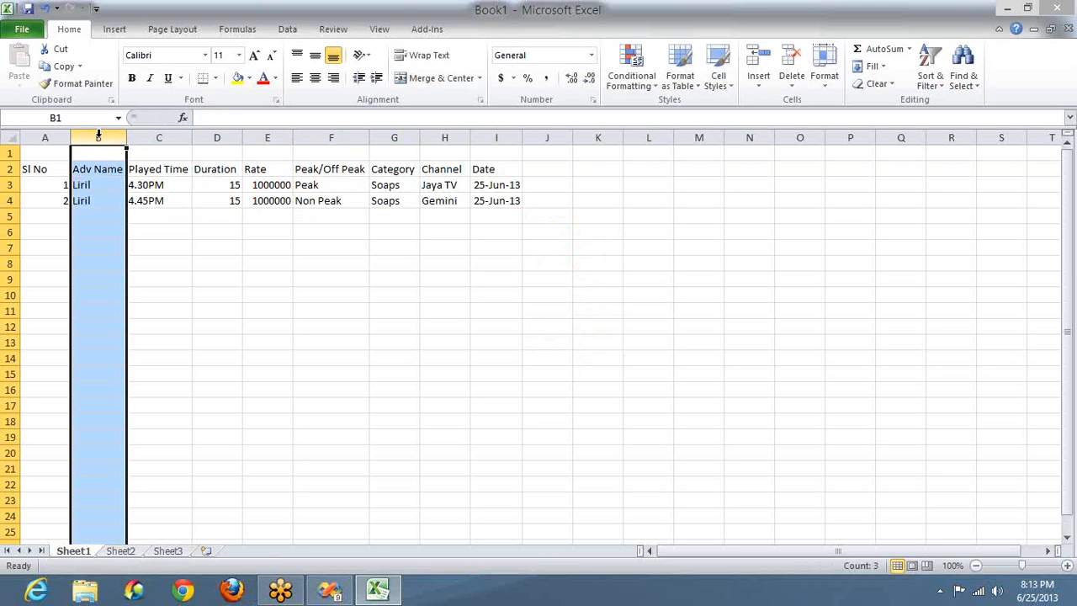
{"action": "left_click", "coordinate": [263, 137], "text": "ctrl"}
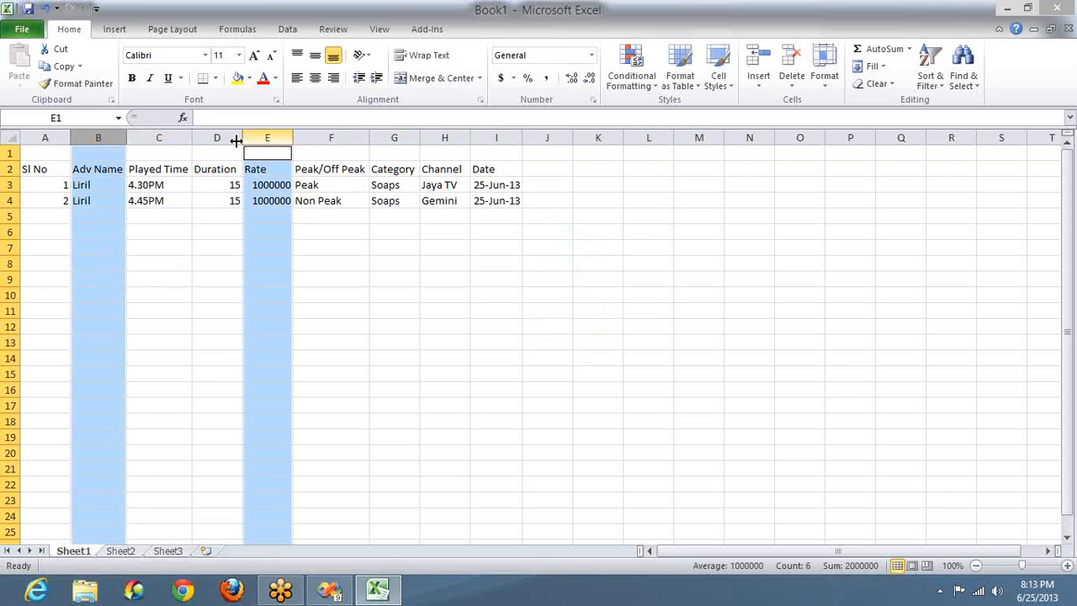
{"action": "left_click", "coordinate": [216, 137], "text": "ctrl"}
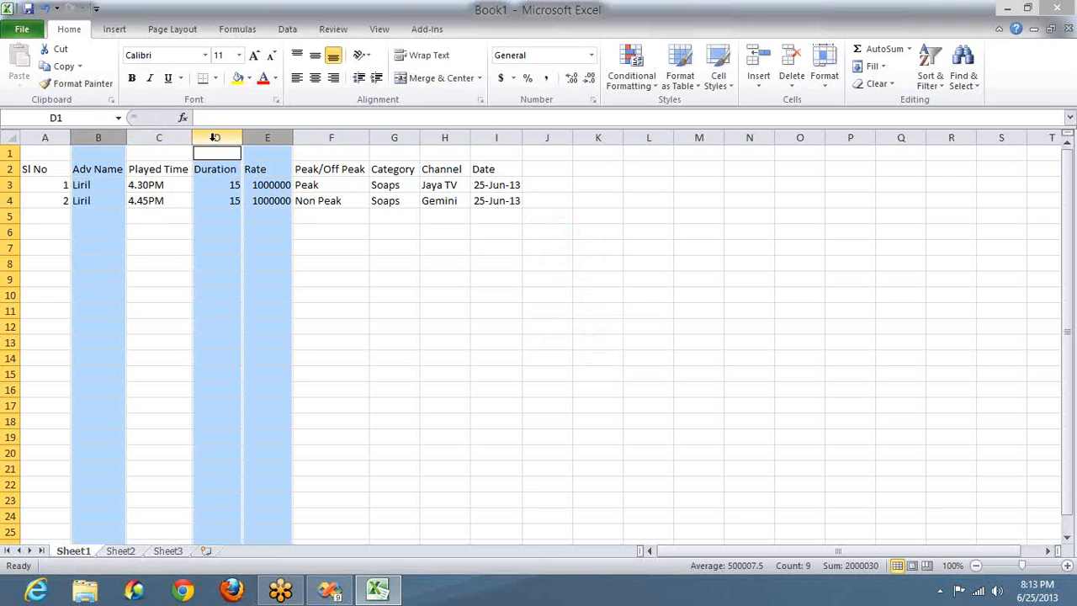
{"action": "left_click", "coordinate": [394, 137]}
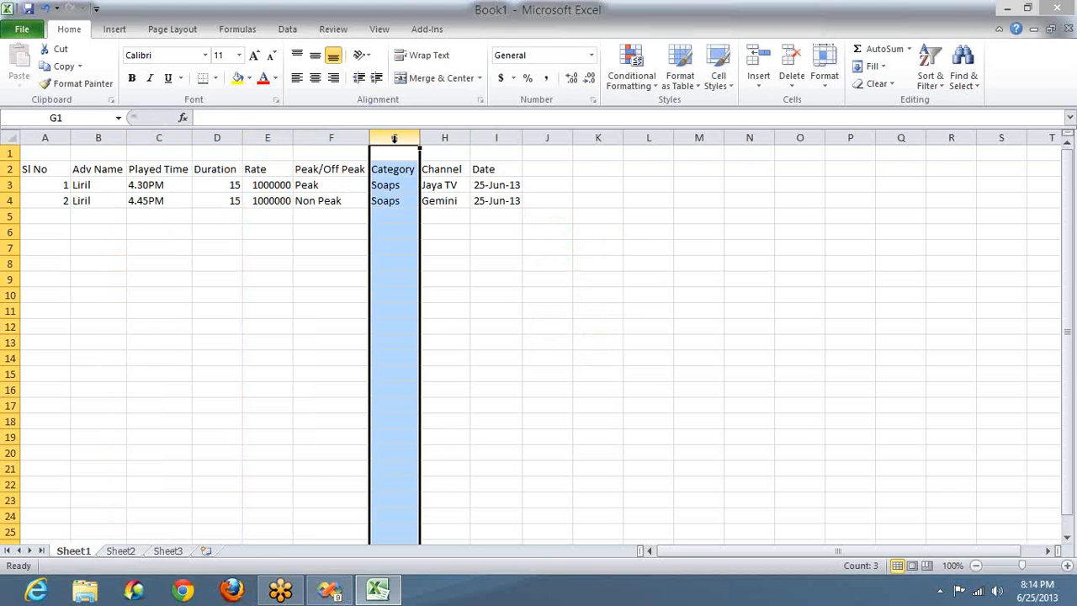
{"action": "left_click", "coordinate": [915, 140]}
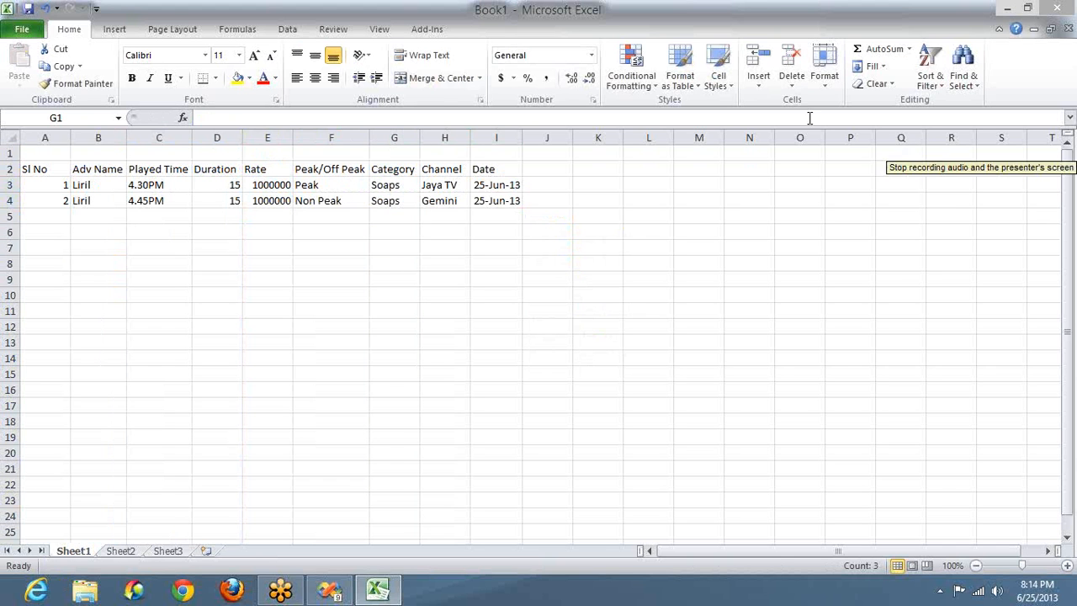
{"action": "left_click", "coordinate": [195, 184], "text": "ctrl"}
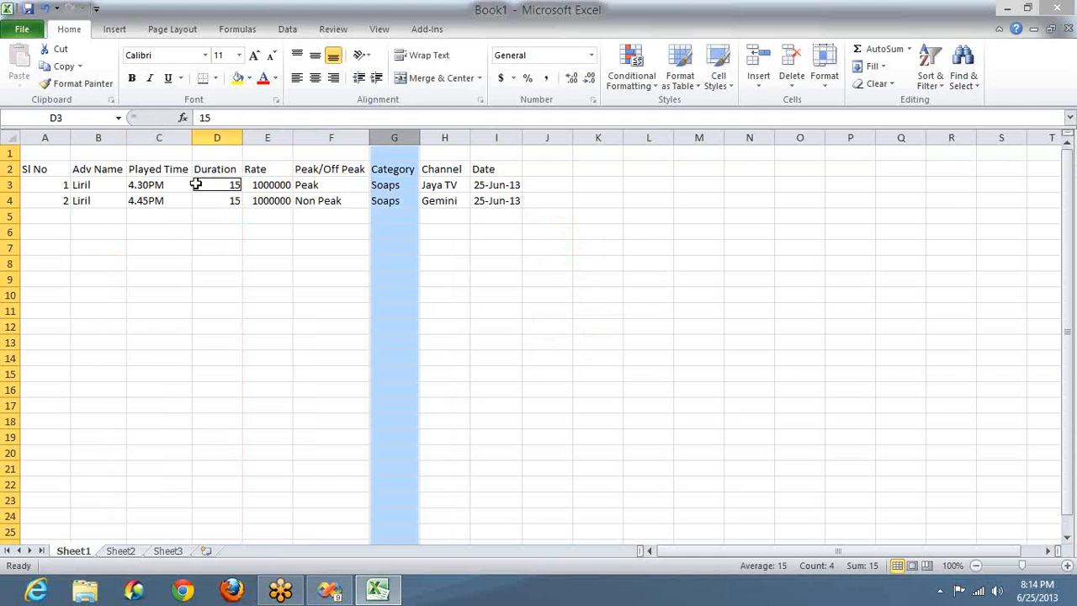
{"action": "left_click", "coordinate": [39, 341]}
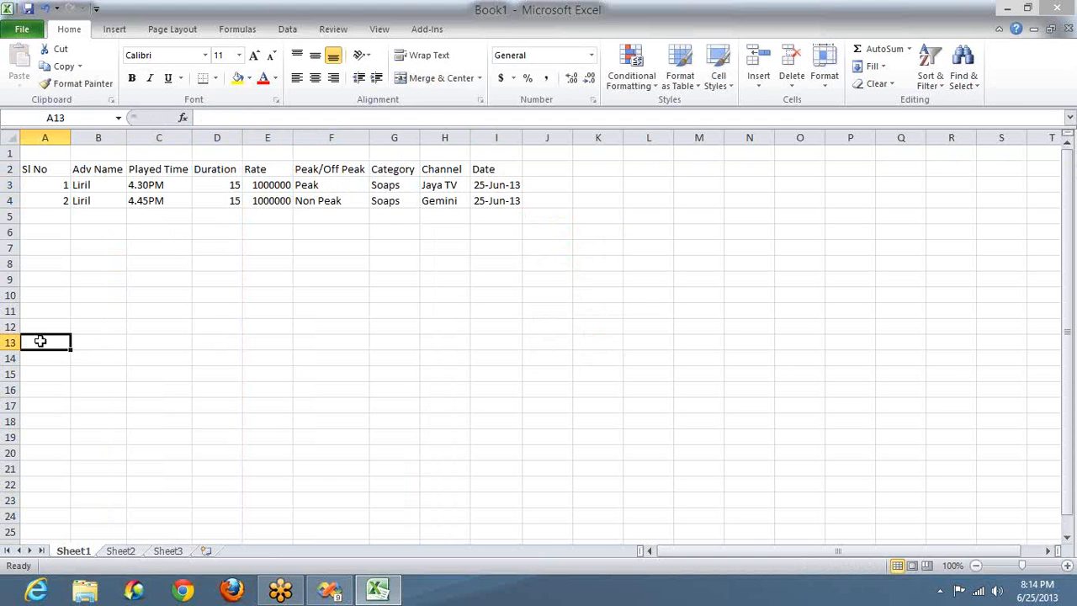
Step: Start a table at row 12 with headers Adv ID and Name, entering 1 and Liril below
{"action": "type", "text": "1"}
{"action": "key", "text": "Tab"}
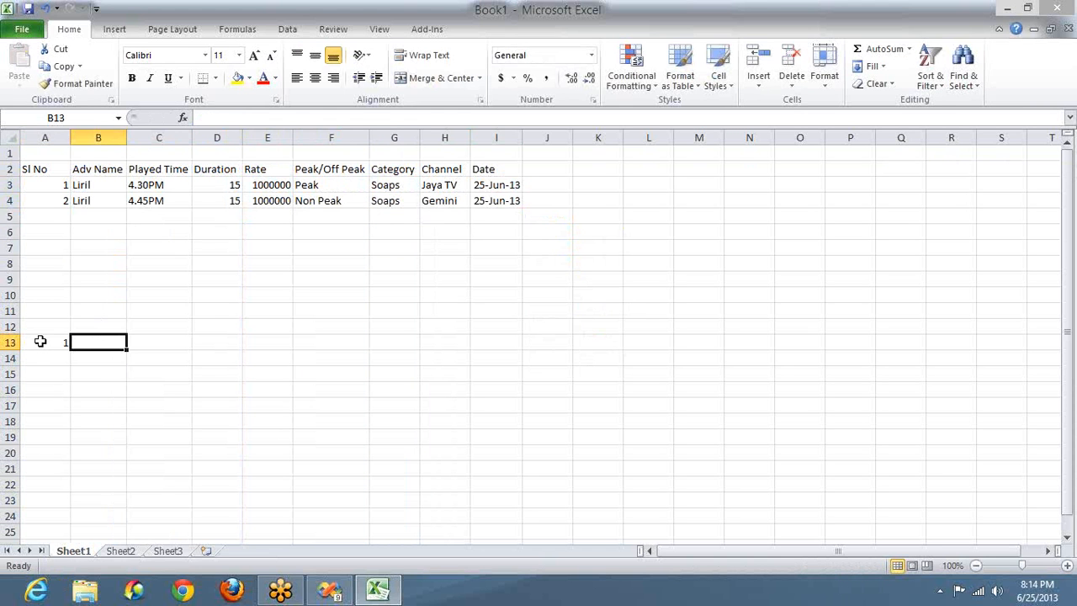
{"action": "key", "text": "Left"}
{"action": "key", "text": "Up"}
{"action": "type", "text": "Ad"}
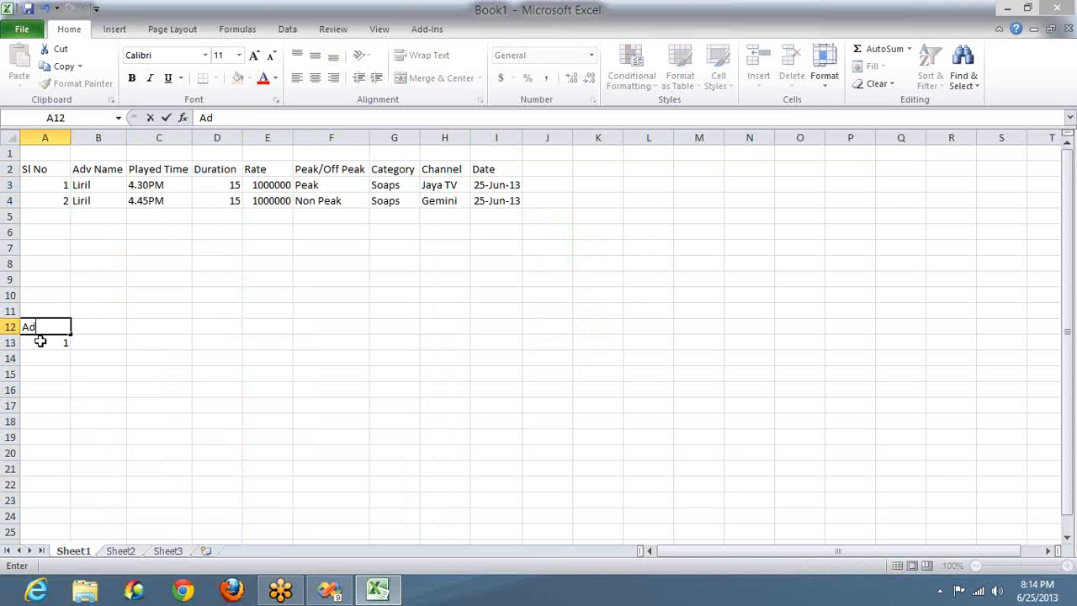
{"action": "type", "text": "v ID"}
{"action": "key", "text": "Tab"}
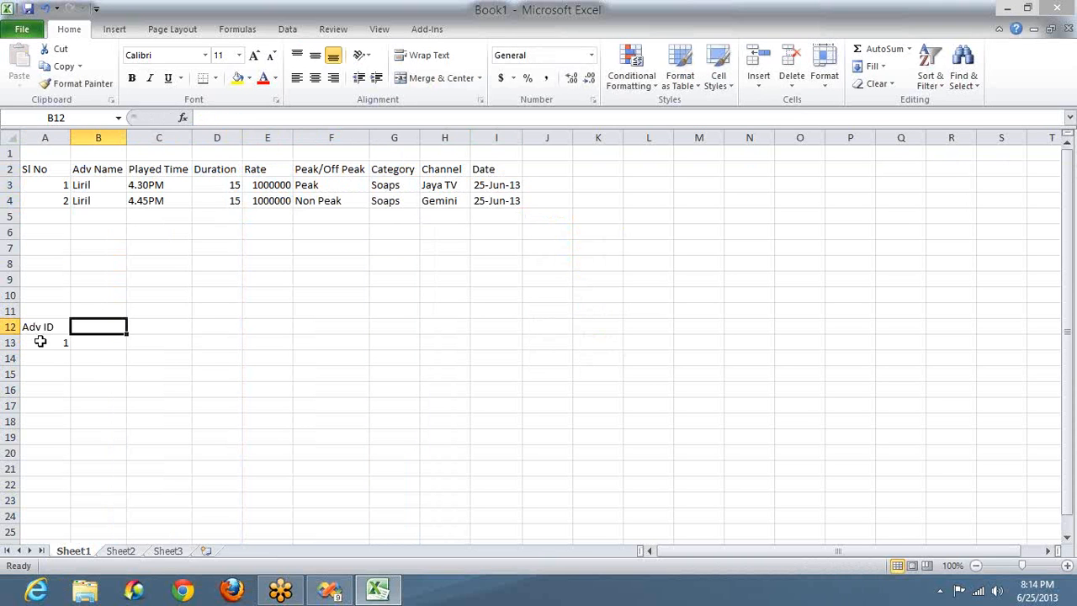
{"action": "type", "text": "Name"}
{"action": "key", "text": "Return"}
{"action": "type", "text": "L"}
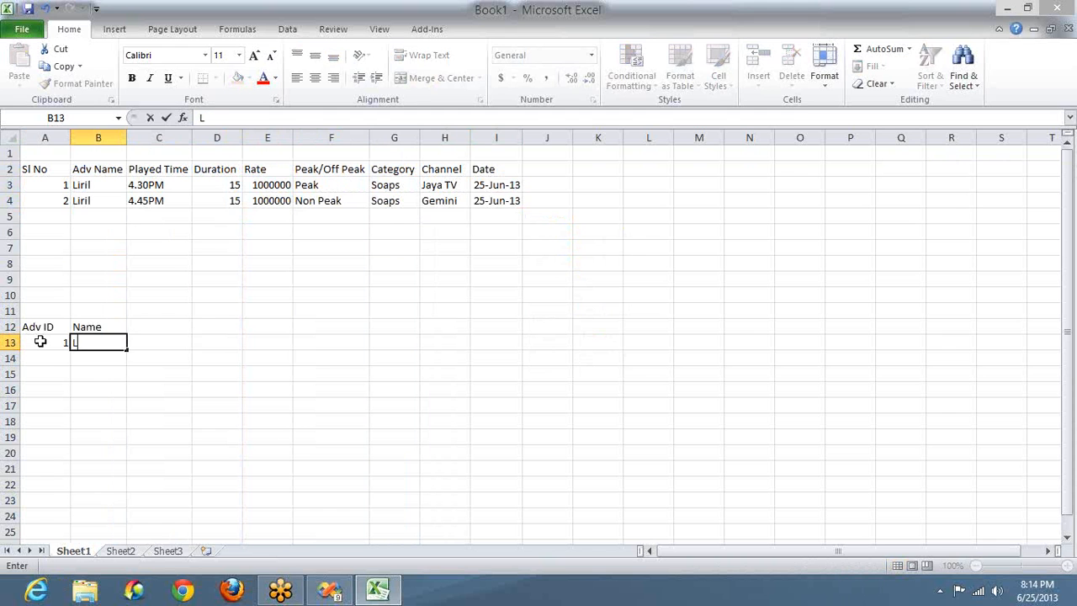
{"action": "type", "text": "iril"}
{"action": "key", "text": "Tab"}
Step: Add Duration 15 and Category Soaps columns, then select row A13:D13
{"action": "key", "text": "Up"}
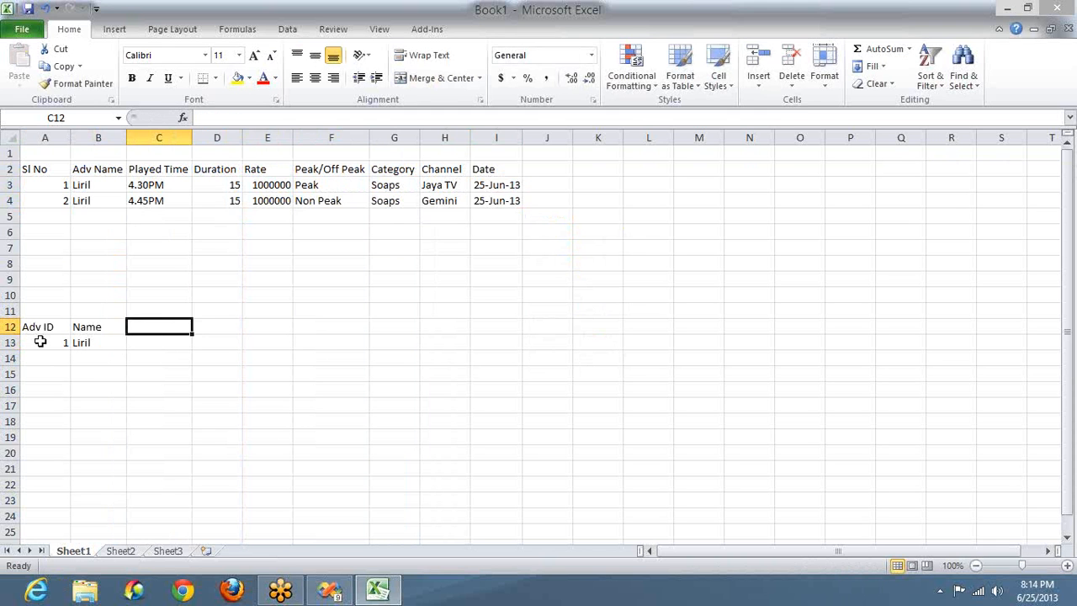
{"action": "type", "text": "Duratio"}
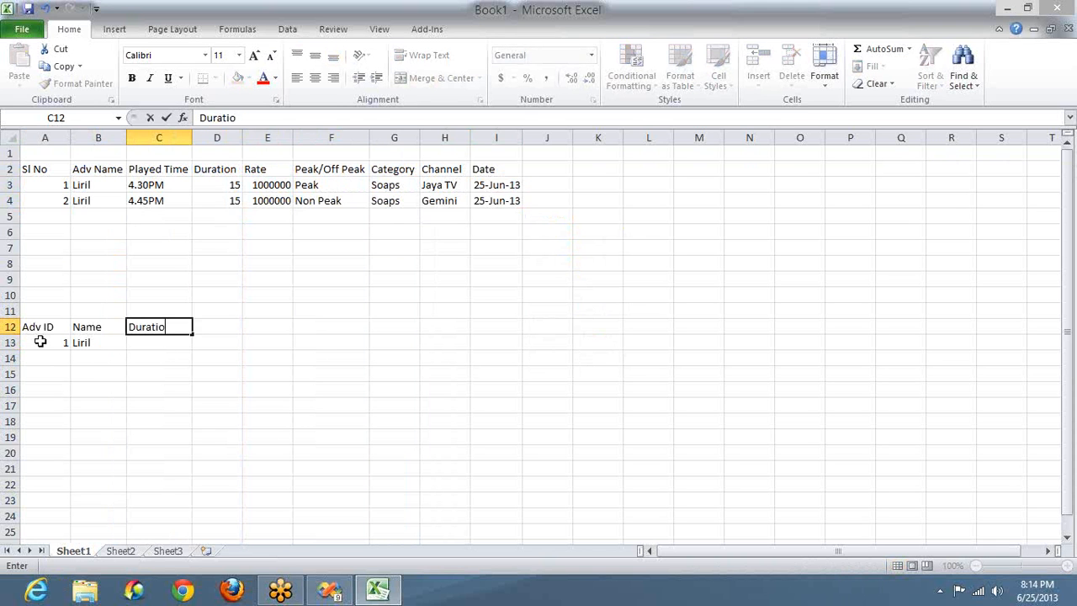
{"action": "type", "text": "n"}
{"action": "key", "text": "Return"}
{"action": "type", "text": "15"}
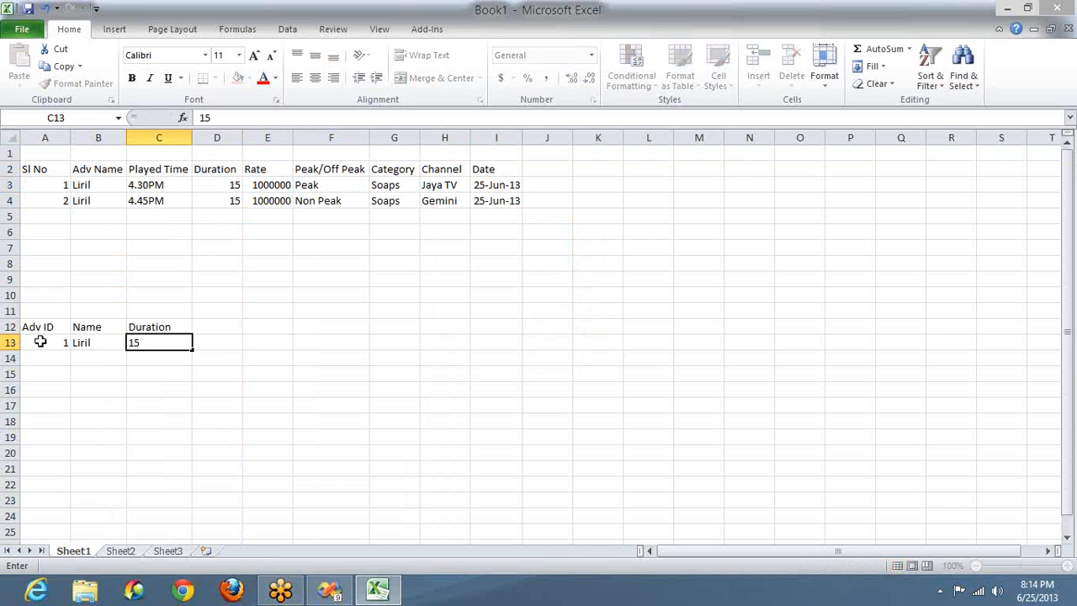
{"action": "key", "text": "Tab"}
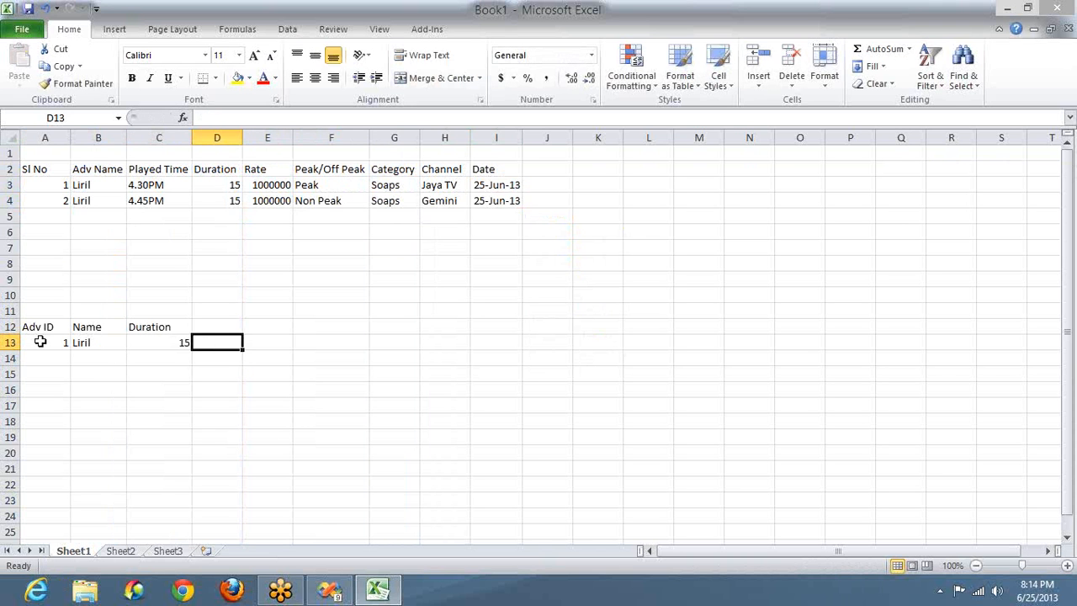
{"action": "key", "text": "Up"}
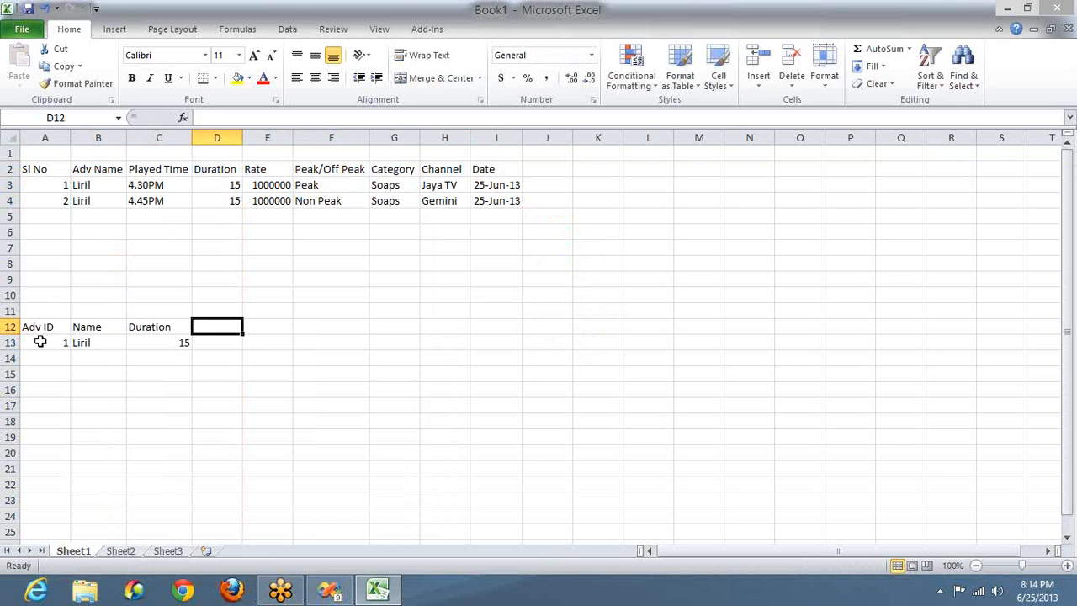
{"action": "type", "text": "Category"}
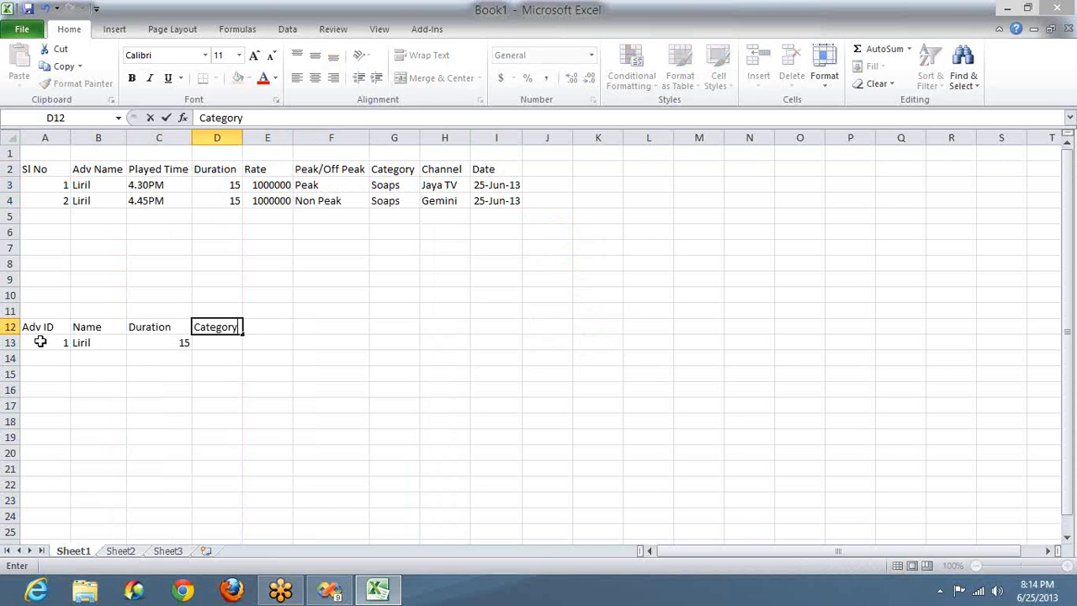
{"action": "key", "text": "Return"}
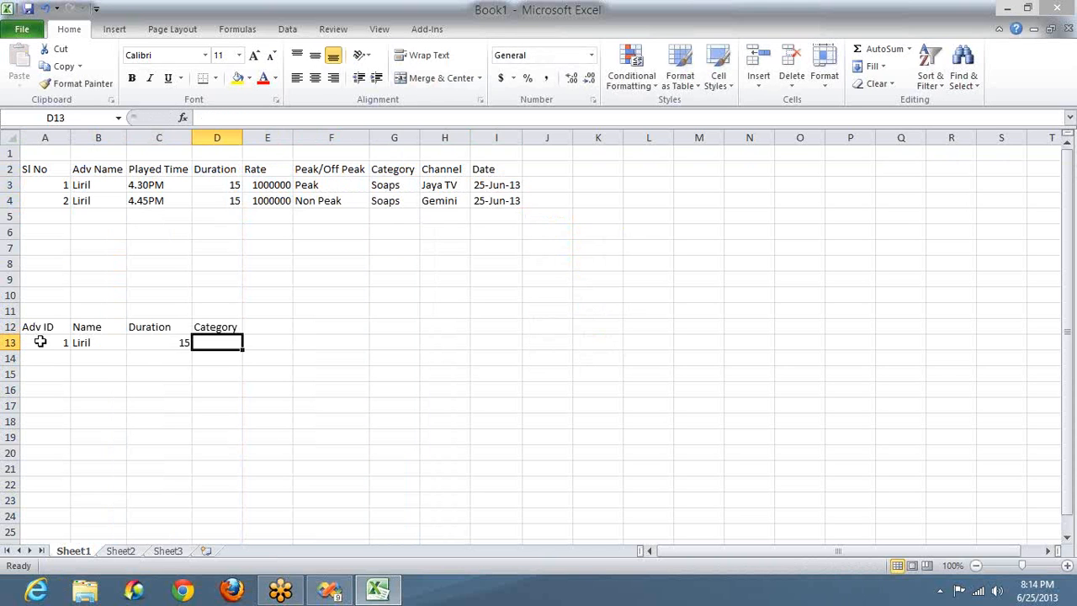
{"action": "type", "text": "Soaps"}
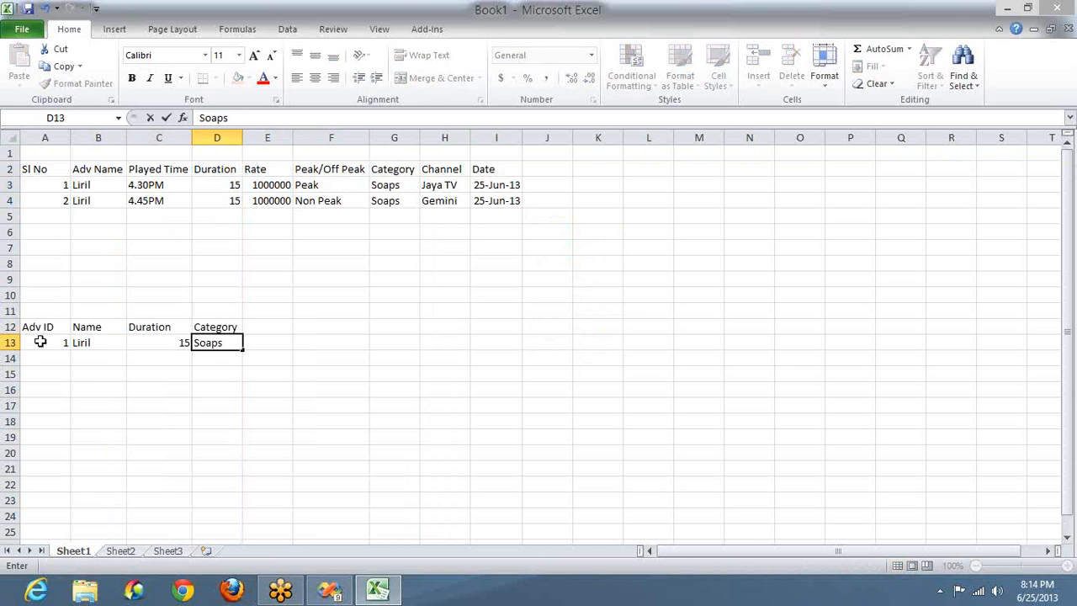
{"action": "key", "text": "shift+Left"}
{"action": "key", "text": "shift+Left"}
{"action": "key", "text": "shift+Left"}
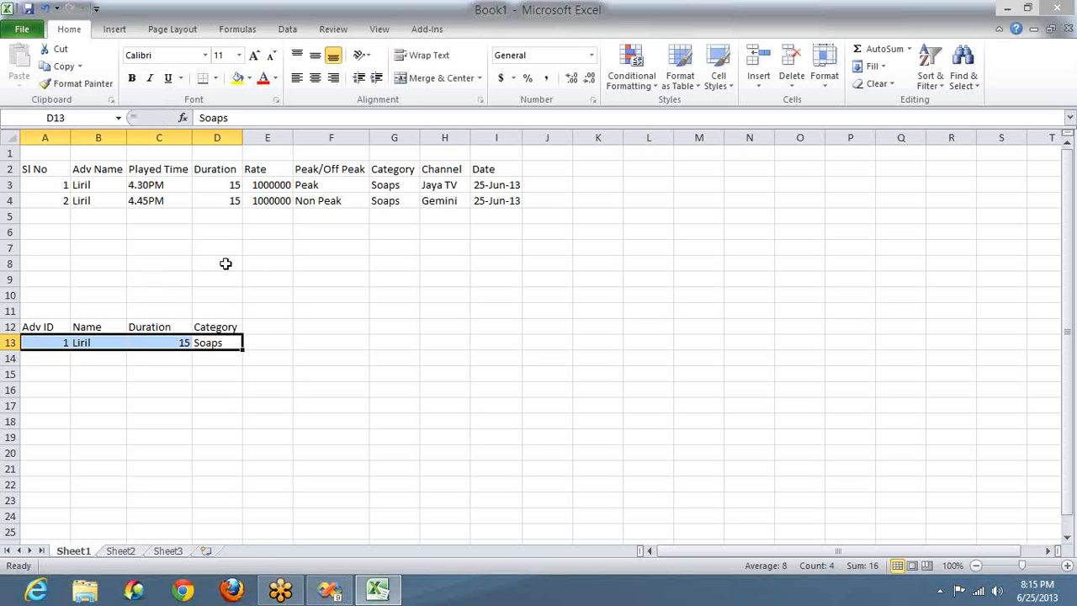
Step: Clear the Adv Name and Duration entries from the top call table
{"action": "left_click", "coordinate": [482, 203]}
{"action": "key", "text": "ctrl+shift+Left"}
{"action": "key", "text": "shift+Up"}
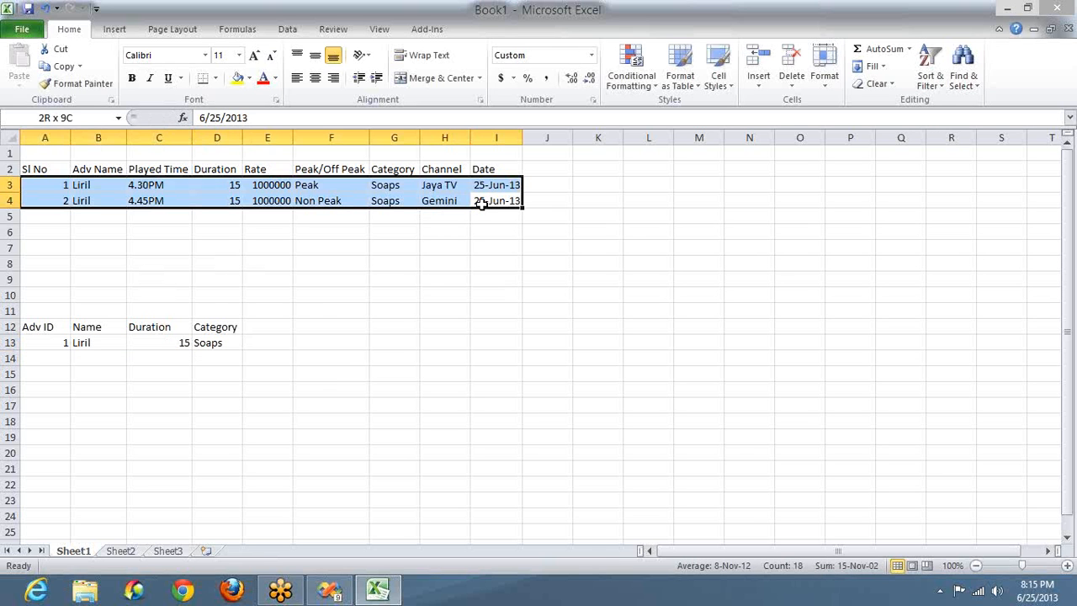
{"action": "key", "text": "shift+Up"}
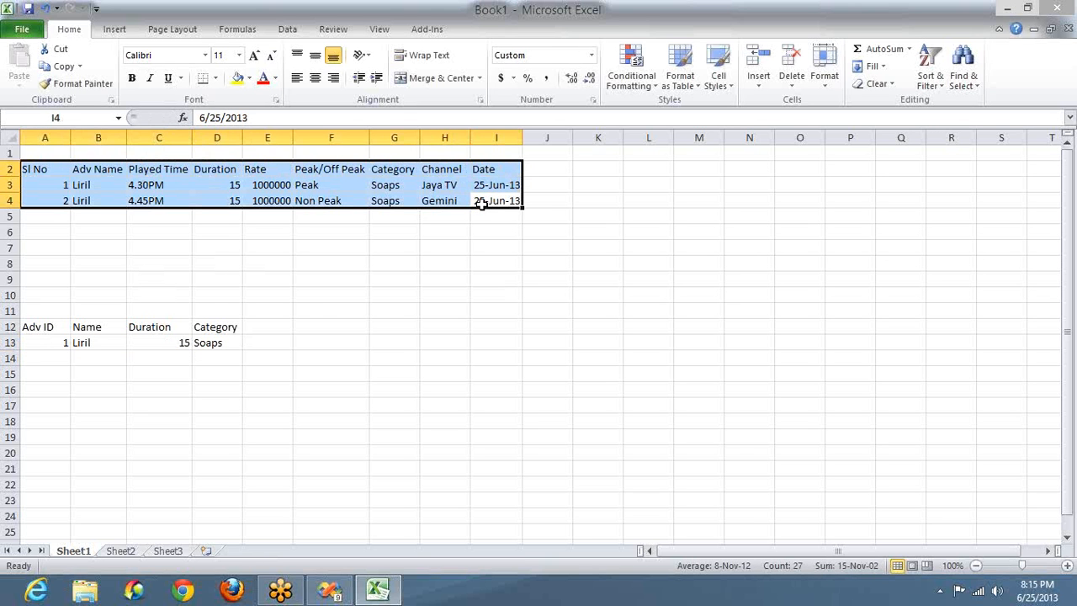
{"action": "left_click", "coordinate": [112, 168]}
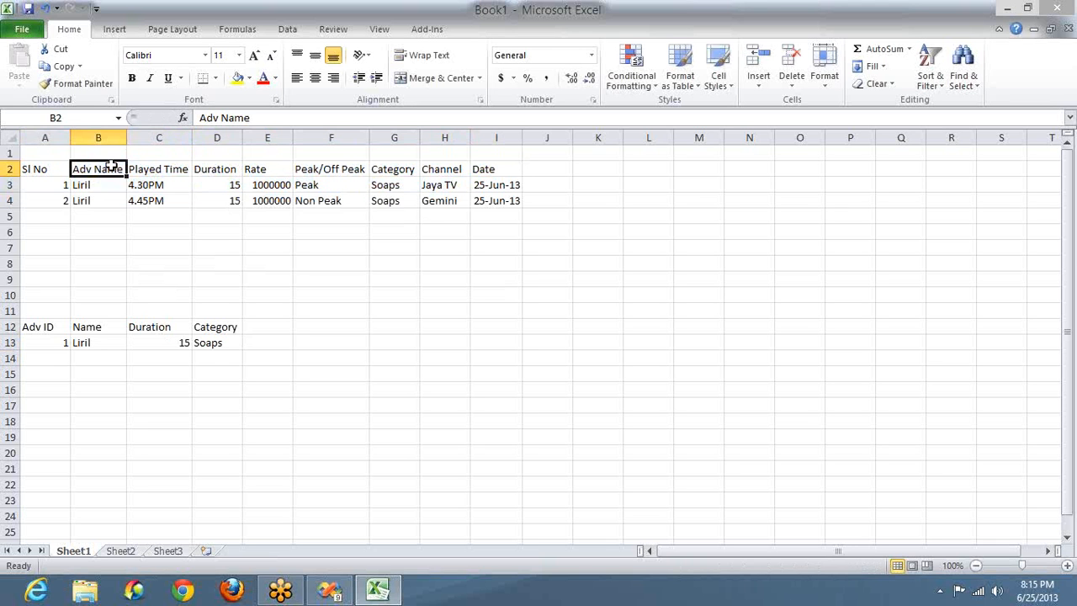
{"action": "key", "text": "shift+Down"}
{"action": "key", "text": "shift+Down"}
{"action": "key", "text": "Delete"}
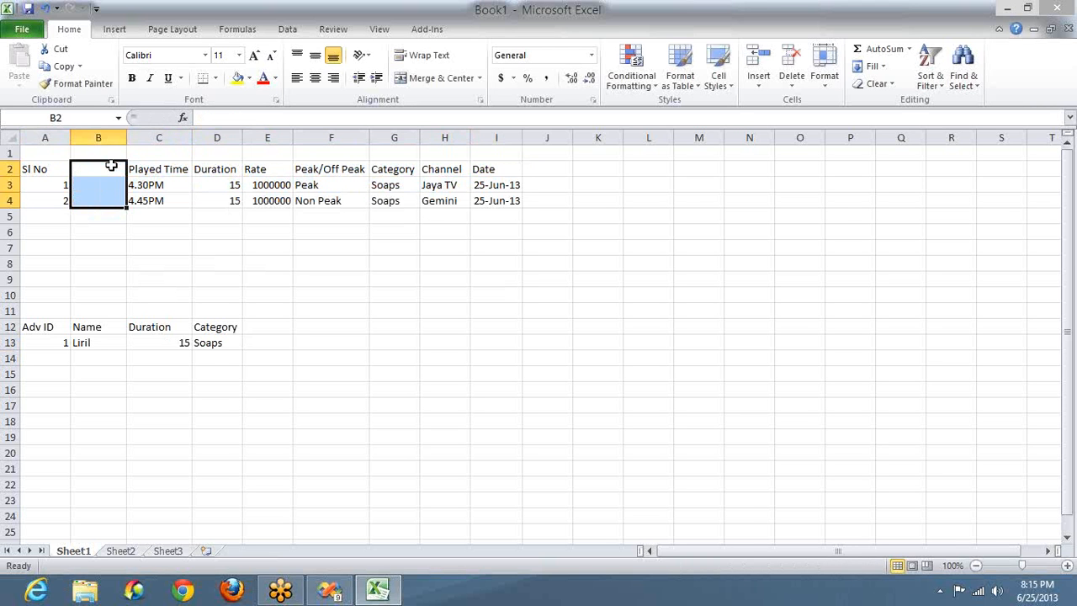
{"action": "left_click", "coordinate": [221, 165]}
{"action": "key", "text": "shift+Down"}
{"action": "key", "text": "shift+Down"}
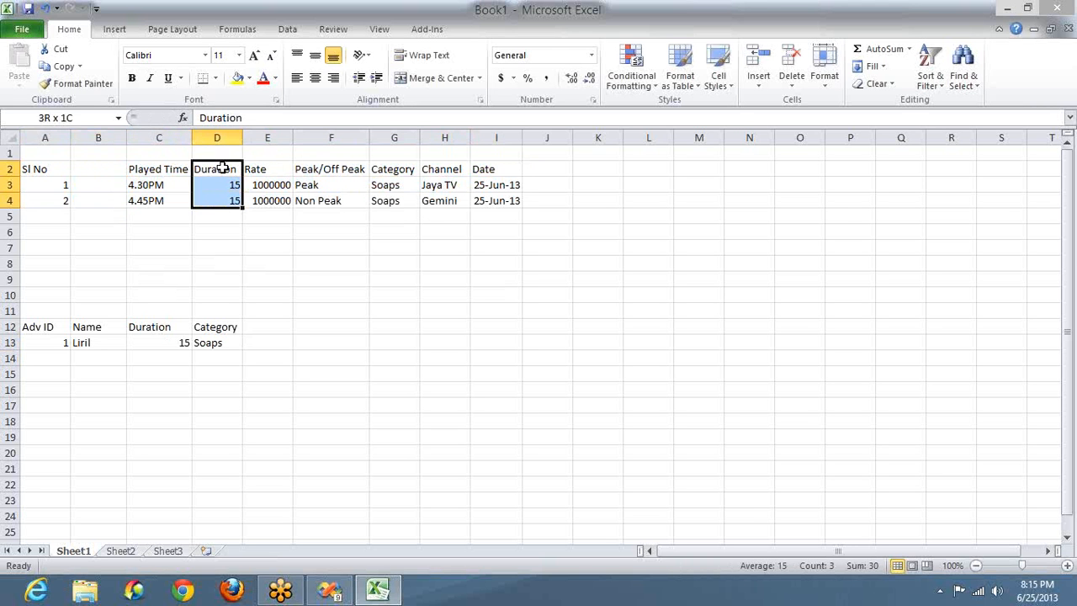
{"action": "key", "text": "Delete"}
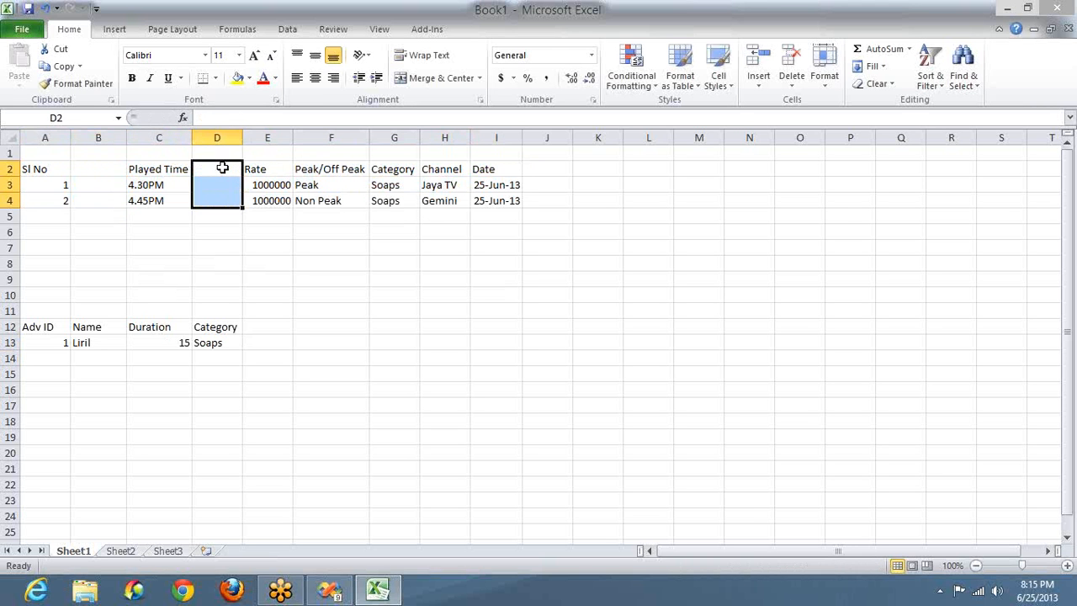
Step: Clear the Category and Rate entries from the call table
{"action": "left_click", "coordinate": [394, 169]}
{"action": "key", "text": "shift+Down"}
{"action": "key", "text": "shift+Down"}
{"action": "key", "text": "Delete"}
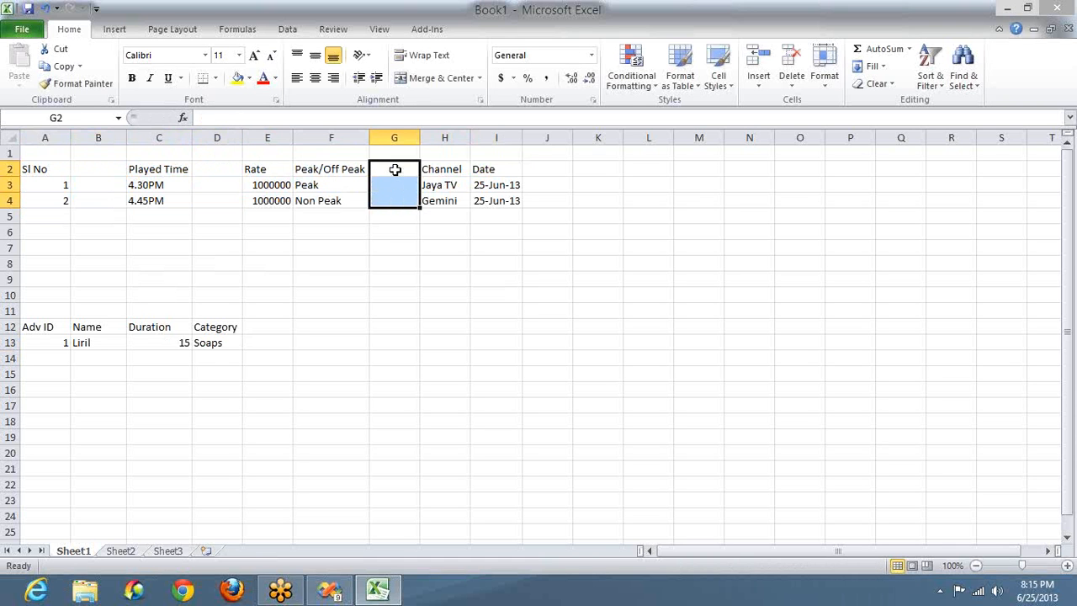
{"action": "key", "text": "shift+Down"}
{"action": "key", "text": "shift+Down"}
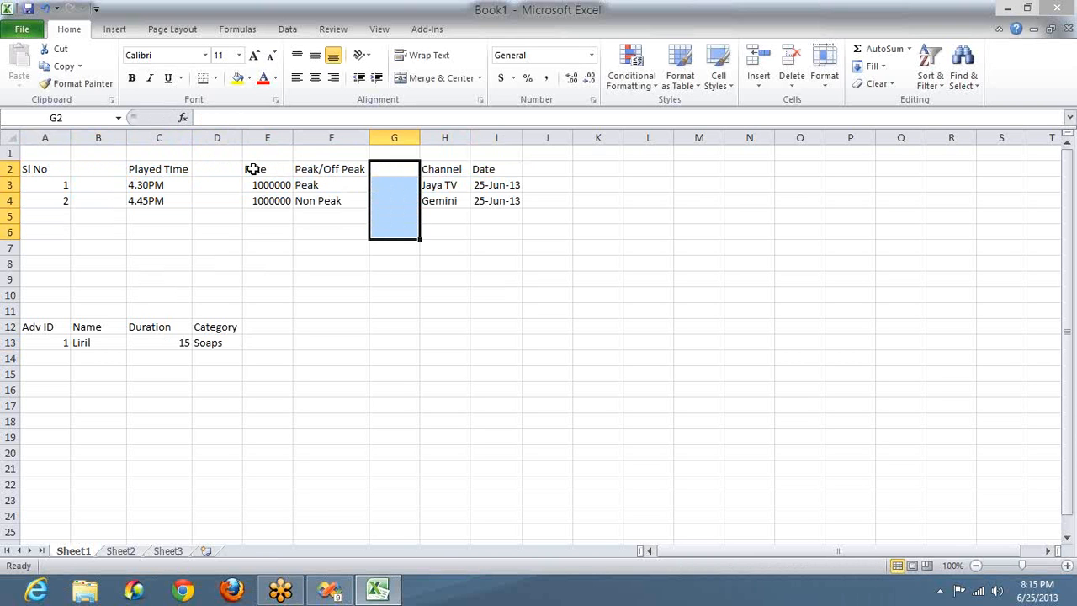
{"action": "left_click", "coordinate": [252, 169]}
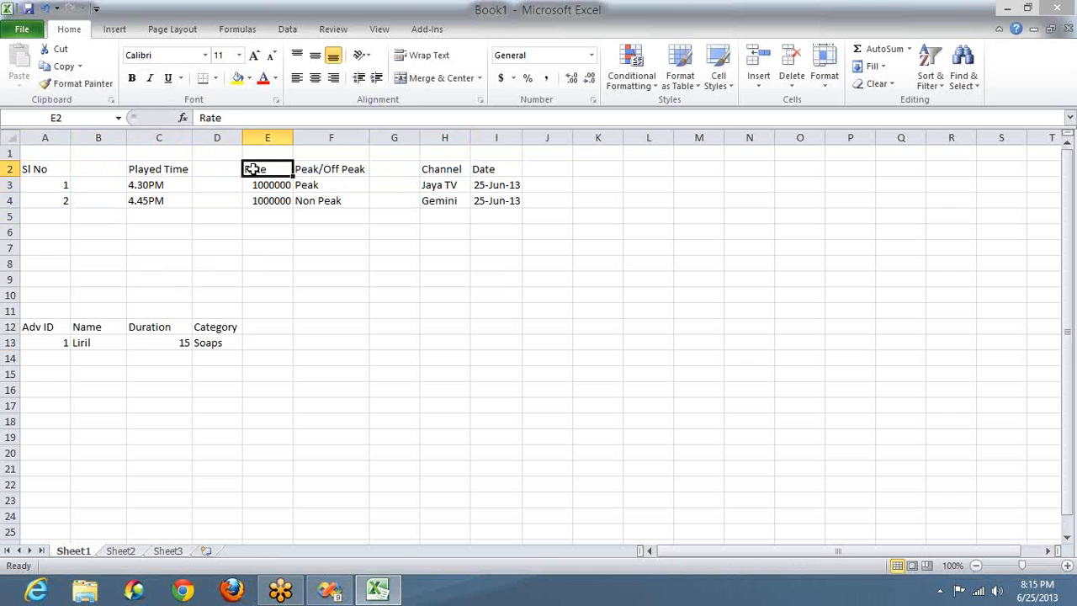
{"action": "key", "text": "shift+Down"}
{"action": "key", "text": "shift+Down"}
{"action": "key", "text": "Delete"}
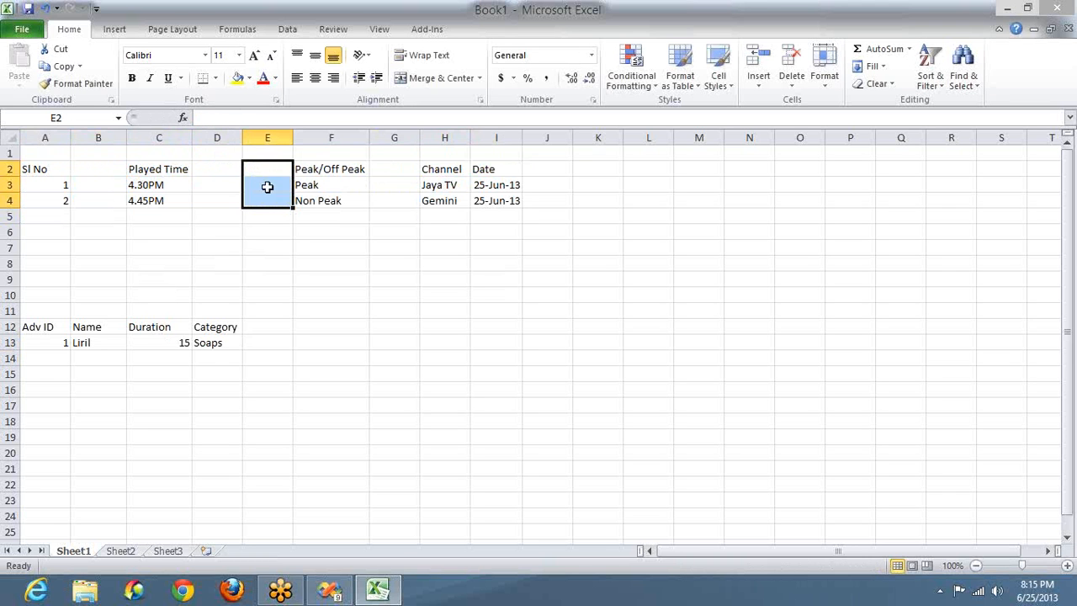
Step: Head column B 'Adv ID' and enter Adv ID 1 for both calls
{"action": "left_click", "coordinate": [104, 171]}
{"action": "type", "text": "Adv ID"}
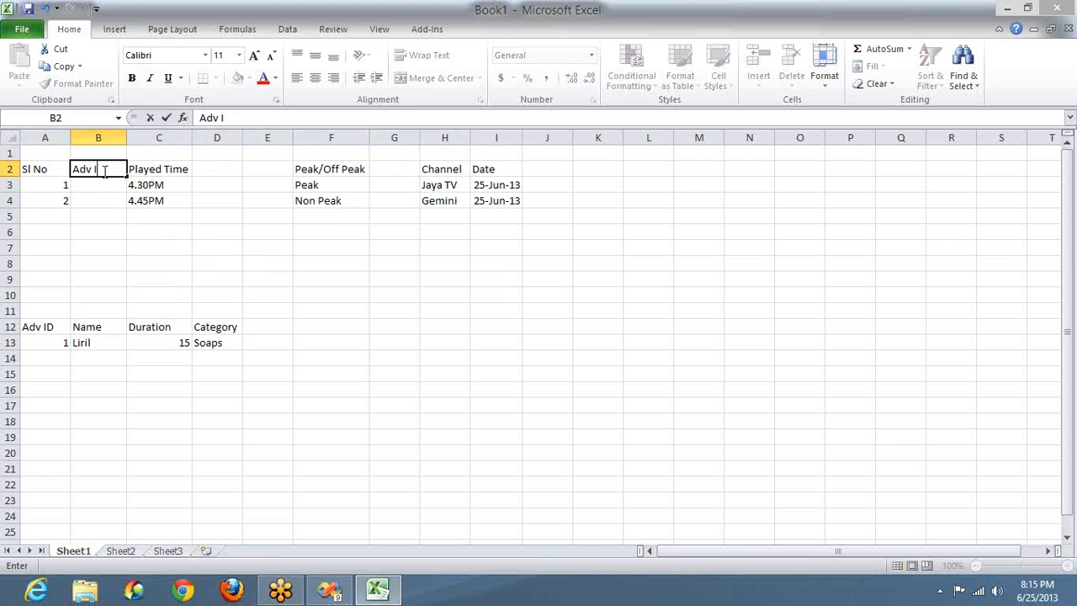
{"action": "left_click", "coordinate": [63, 343]}
{"action": "type", "text": "1"}
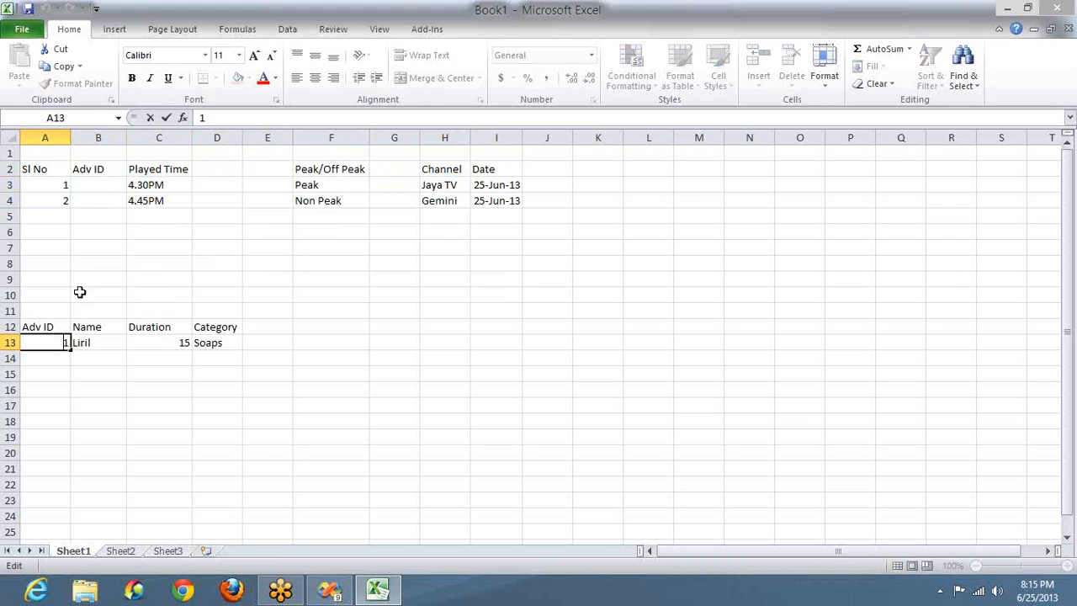
{"action": "left_click", "coordinate": [99, 186]}
{"action": "type", "text": "1"}
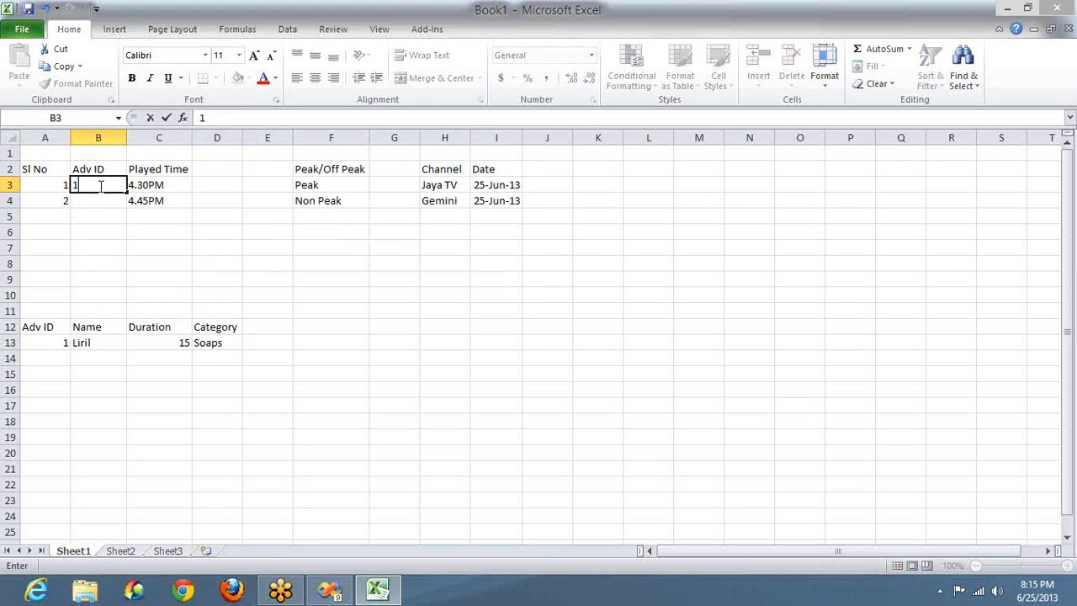
{"action": "key", "text": "Return"}
{"action": "type", "text": "1"}
{"action": "key", "text": "Return"}
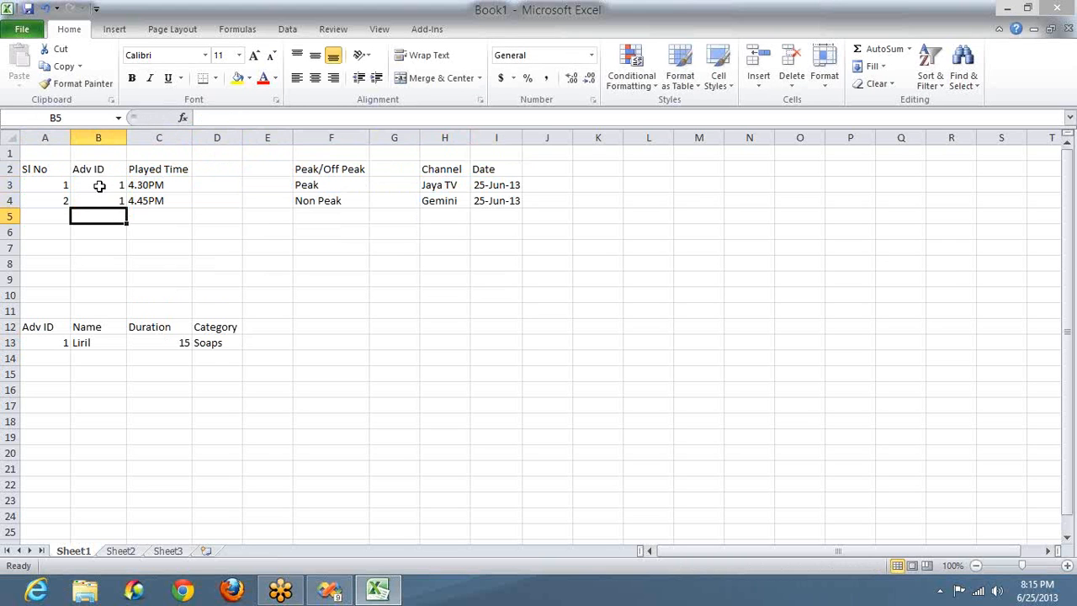
{"action": "left_click", "coordinate": [851, 205]}
Step: In green ink, tick the date and Jaya TV, circle B3's Adv ID and arrow it to A13
{"action": "left_click", "coordinate": [864, 238]}
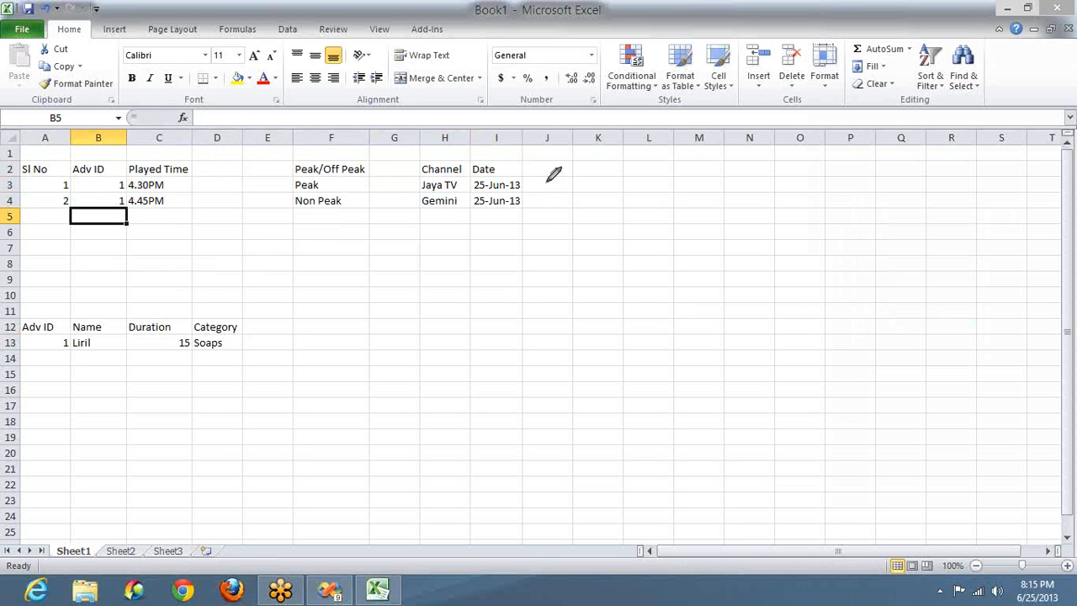
{"action": "mouse_move", "coordinate": [522, 184]}
{"action": "left_mouse_down"}
{"action": "mouse_move", "coordinate": [535, 174]}
{"action": "mouse_move", "coordinate": [540, 196]}
{"action": "left_mouse_up"}
{"action": "left_click_drag", "start_coordinate": [455, 185], "coordinate": [465, 193]}
{"action": "mouse_move", "coordinate": [123, 175]}
{"action": "left_mouse_down"}
{"action": "mouse_move", "coordinate": [131, 190]}
{"action": "mouse_move", "coordinate": [118, 179]}
{"action": "mouse_move", "coordinate": [128, 169]}
{"action": "mouse_move", "coordinate": [99, 183]}
{"action": "mouse_move", "coordinate": [45, 246]}
{"action": "left_mouse_up"}
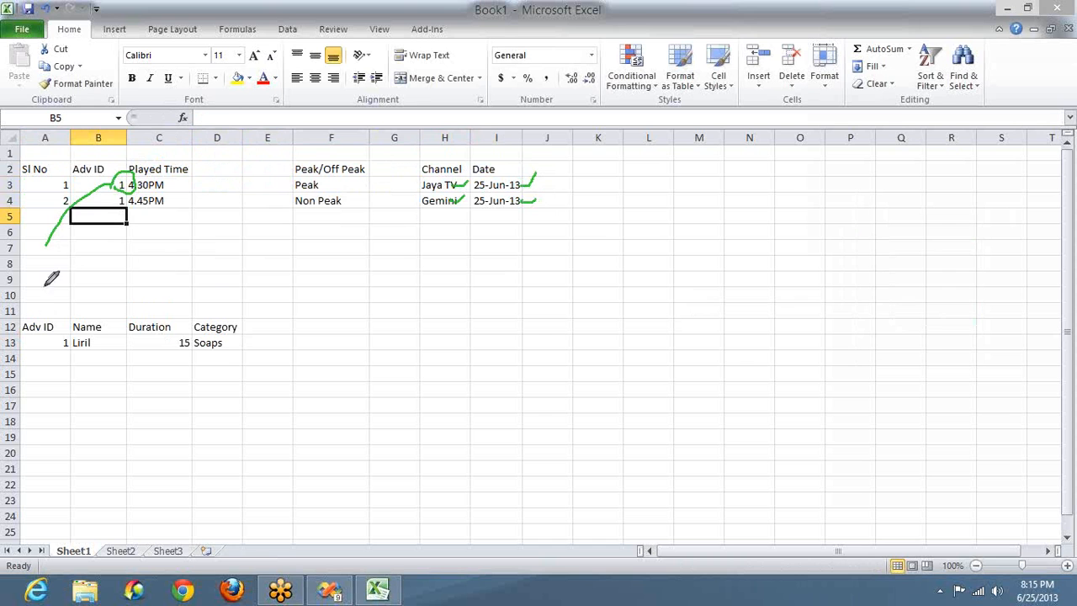
{"action": "mouse_move", "coordinate": [47, 286]}
{"action": "left_mouse_down"}
{"action": "mouse_move", "coordinate": [38, 313]}
{"action": "mouse_move", "coordinate": [49, 299]}
{"action": "left_mouse_up"}
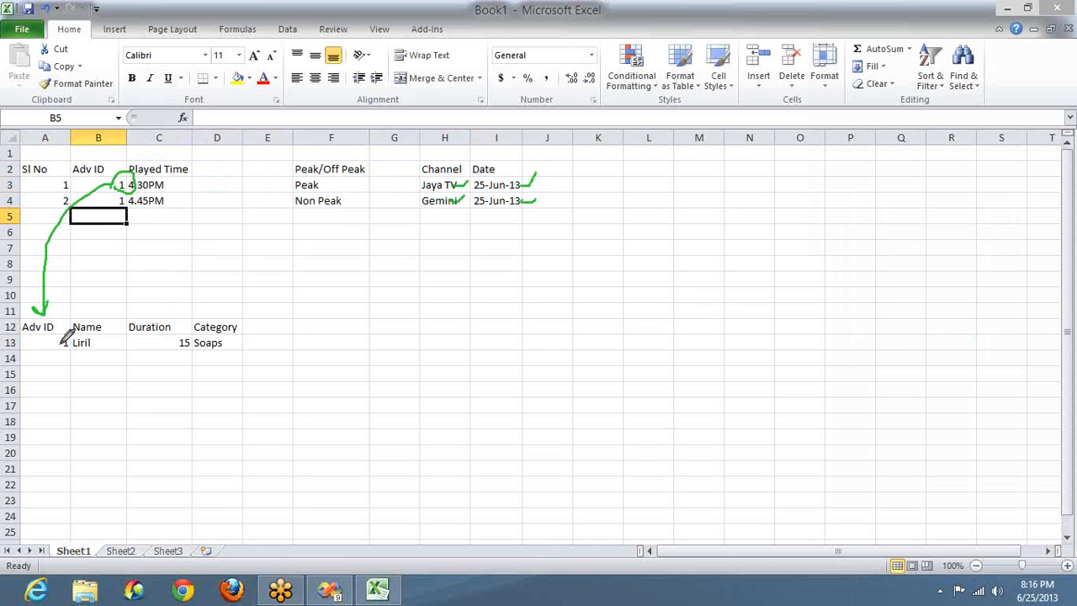
{"action": "left_click_drag", "start_coordinate": [64, 341], "coordinate": [66, 310]}
{"action": "left_click_drag", "start_coordinate": [101, 341], "coordinate": [262, 330]}
Step: Outline the top call table and loop around the advertisement table in ink
{"action": "mouse_move", "coordinate": [31, 244]}
{"action": "left_mouse_down"}
{"action": "mouse_move", "coordinate": [432, 216]}
{"action": "mouse_move", "coordinate": [649, 216]}
{"action": "mouse_move", "coordinate": [637, 128]}
{"action": "left_mouse_up"}
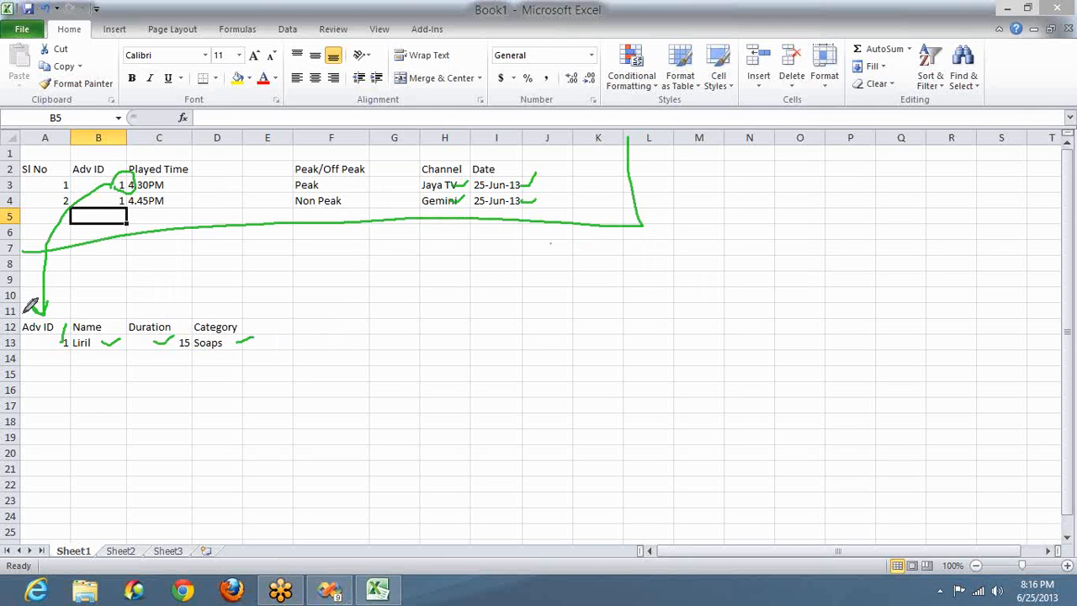
{"action": "left_click_drag", "start_coordinate": [22, 318], "coordinate": [111, 411]}
{"action": "mouse_move", "coordinate": [225, 407]}
{"action": "left_mouse_down"}
{"action": "mouse_move", "coordinate": [228, 297]}
{"action": "mouse_move", "coordinate": [2, 333]}
{"action": "left_mouse_up"}
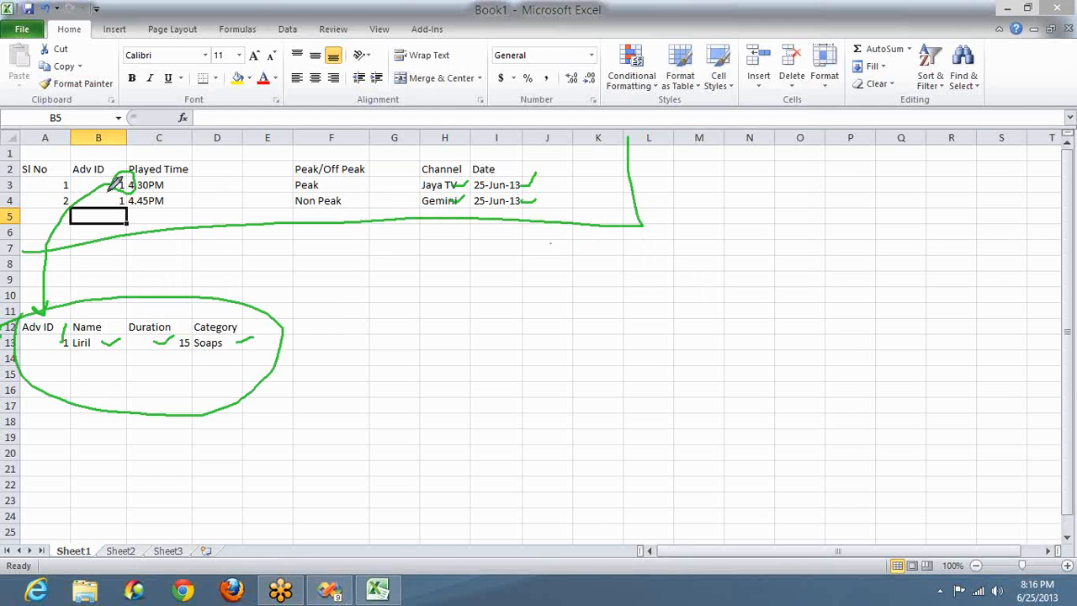
Step: Sketch three table boxes and draw lines linking Adv ID and Liril to them
{"action": "mouse_move", "coordinate": [124, 170]}
{"action": "left_mouse_down"}
{"action": "mouse_move", "coordinate": [133, 192]}
{"action": "mouse_move", "coordinate": [126, 170]}
{"action": "left_mouse_up"}
{"action": "mouse_move", "coordinate": [485, 293]}
{"action": "left_mouse_down"}
{"action": "mouse_move", "coordinate": [738, 388]}
{"action": "mouse_move", "coordinate": [797, 319]}
{"action": "left_mouse_up"}
{"action": "left_click_drag", "start_coordinate": [794, 280], "coordinate": [442, 297]}
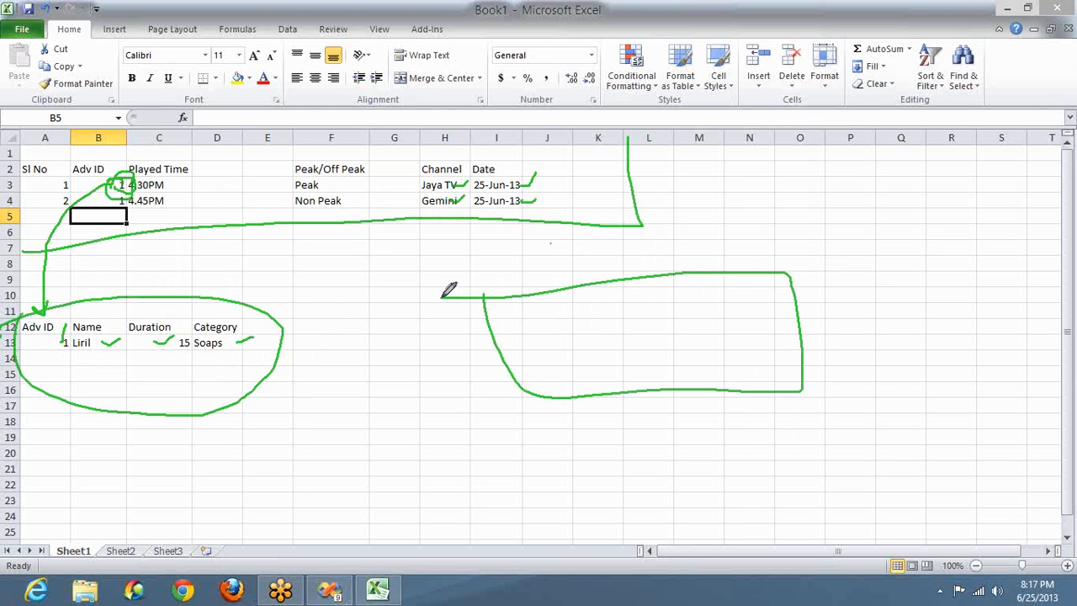
{"action": "mouse_move", "coordinate": [321, 435]}
{"action": "left_mouse_down"}
{"action": "mouse_move", "coordinate": [349, 528]}
{"action": "mouse_move", "coordinate": [605, 547]}
{"action": "mouse_move", "coordinate": [576, 438]}
{"action": "mouse_move", "coordinate": [318, 427]}
{"action": "left_mouse_up"}
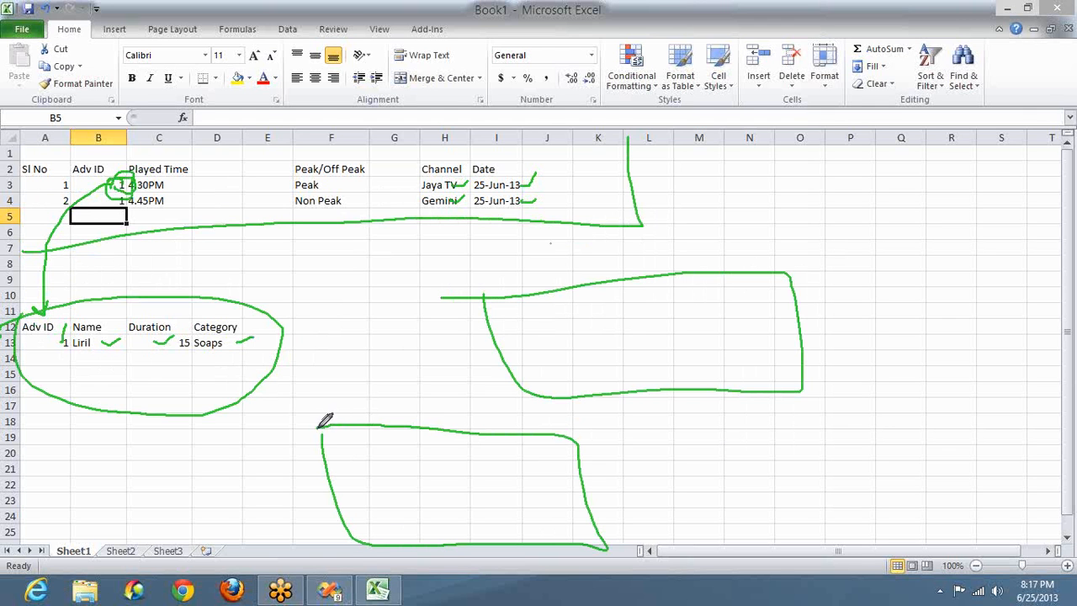
{"action": "mouse_move", "coordinate": [748, 468]}
{"action": "left_mouse_down"}
{"action": "mouse_move", "coordinate": [769, 530]}
{"action": "mouse_move", "coordinate": [902, 496]}
{"action": "mouse_move", "coordinate": [789, 463]}
{"action": "mouse_move", "coordinate": [747, 471]}
{"action": "left_mouse_up"}
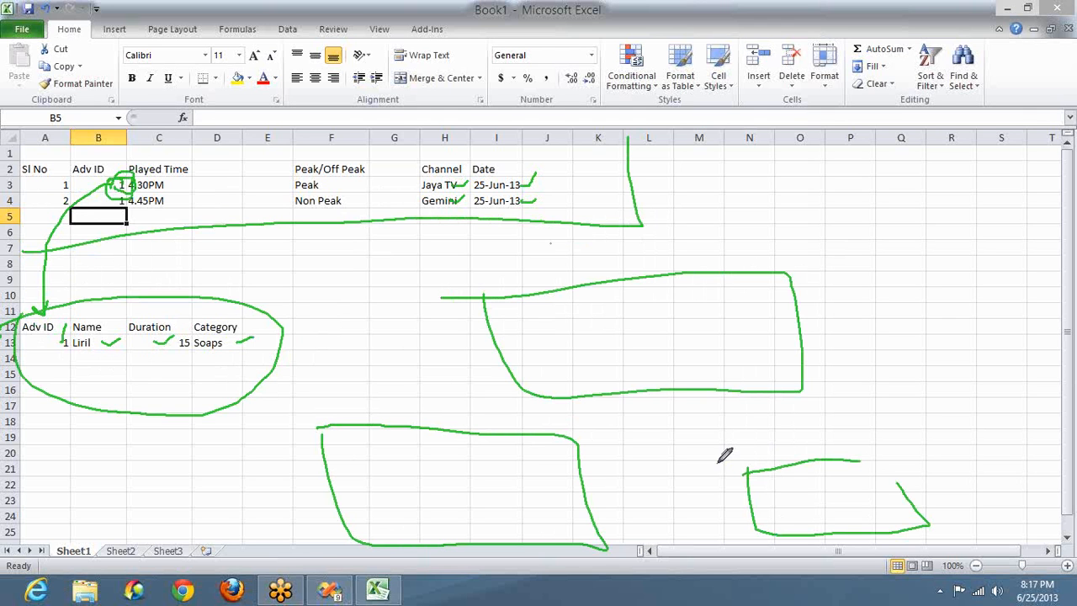
{"action": "mouse_move", "coordinate": [53, 321]}
{"action": "left_mouse_down"}
{"action": "mouse_move", "coordinate": [513, 269]}
{"action": "mouse_move", "coordinate": [532, 288]}
{"action": "left_mouse_up"}
{"action": "left_click_drag", "start_coordinate": [53, 345], "coordinate": [310, 444]}
{"action": "mouse_move", "coordinate": [77, 340]}
{"action": "left_mouse_down"}
{"action": "mouse_move", "coordinate": [418, 358]}
{"action": "mouse_move", "coordinate": [755, 432]}
{"action": "mouse_move", "coordinate": [785, 450]}
{"action": "left_mouse_up"}
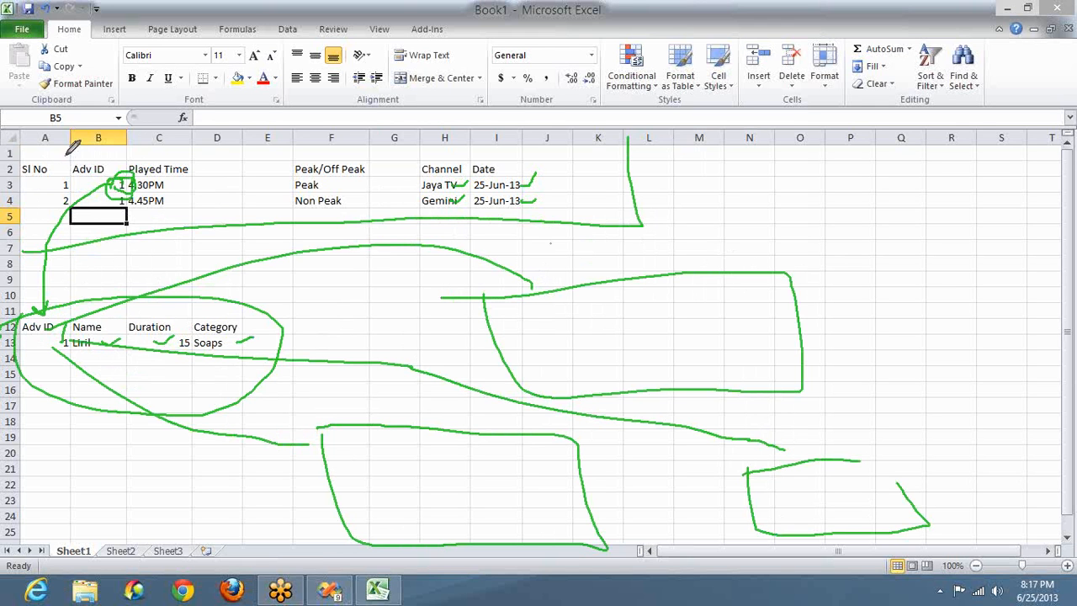
Step: Underline the call table, tick each of the three boxes, then clear the ink
{"action": "mouse_move", "coordinate": [26, 247]}
{"action": "left_mouse_down"}
{"action": "mouse_move", "coordinate": [373, 265]}
{"action": "mouse_move", "coordinate": [636, 238]}
{"action": "left_mouse_up"}
{"action": "left_click_drag", "start_coordinate": [637, 197], "coordinate": [637, 131]}
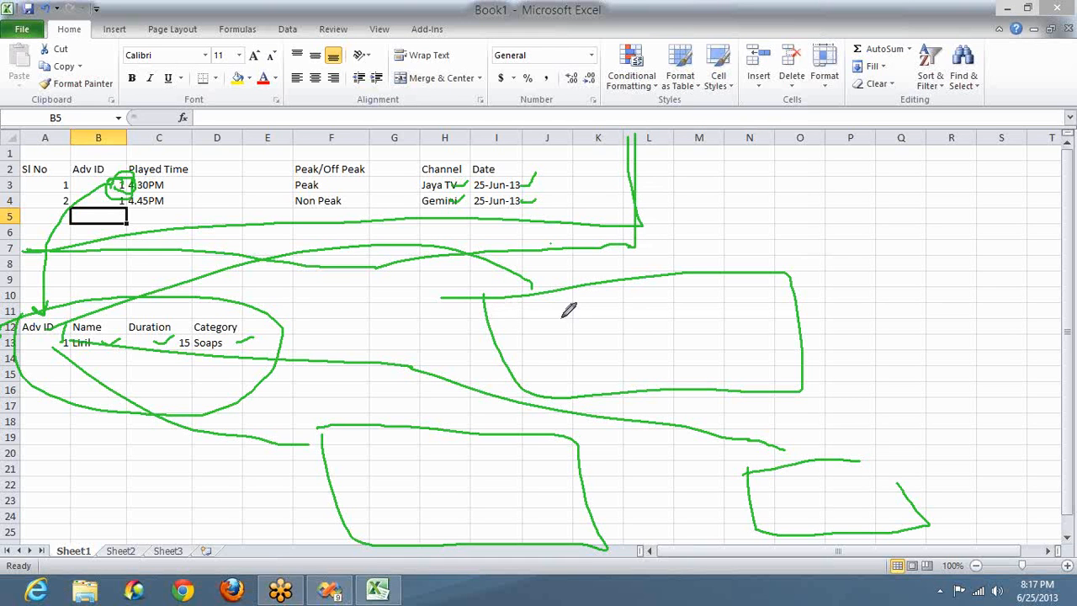
{"action": "mouse_move", "coordinate": [574, 319]}
{"action": "left_mouse_down"}
{"action": "mouse_move", "coordinate": [612, 325]}
{"action": "mouse_move", "coordinate": [683, 277]}
{"action": "left_mouse_up"}
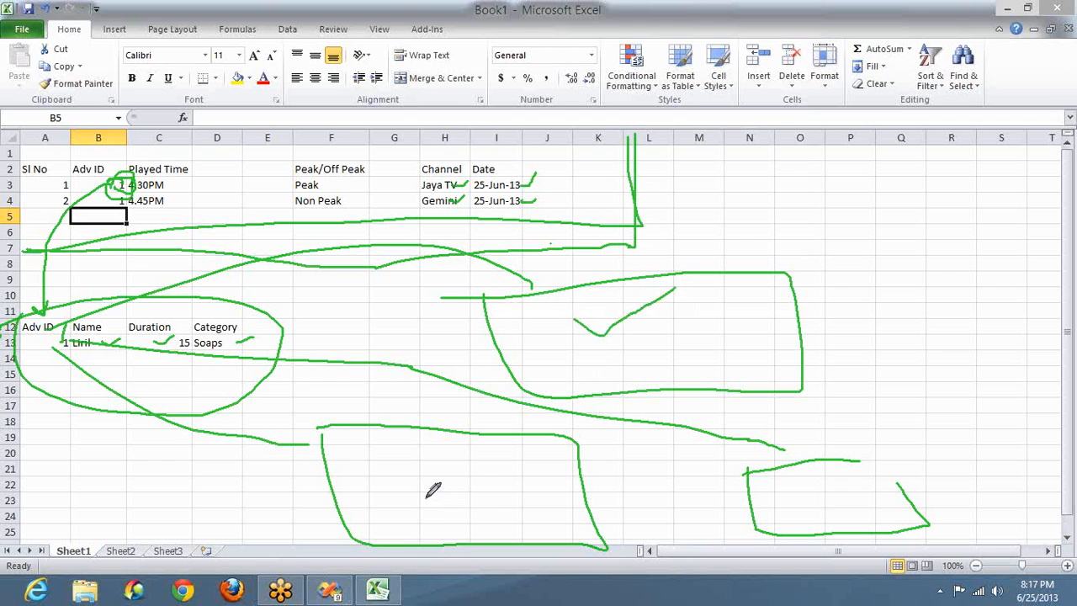
{"action": "mouse_move", "coordinate": [425, 498]}
{"action": "left_mouse_down"}
{"action": "mouse_move", "coordinate": [449, 510]}
{"action": "mouse_move", "coordinate": [515, 462]}
{"action": "left_mouse_up"}
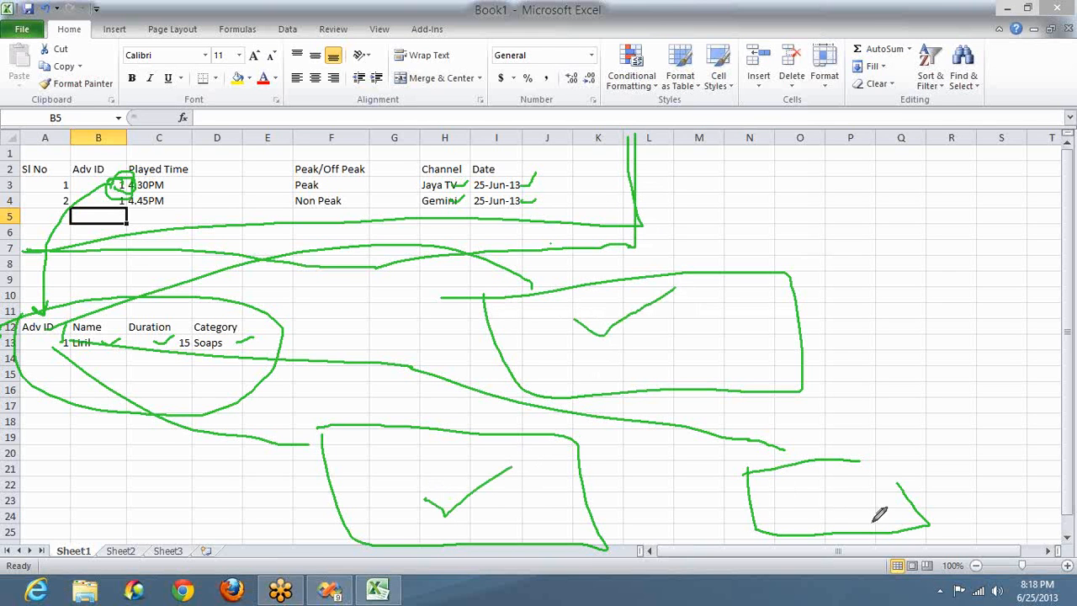
{"action": "mouse_move", "coordinate": [814, 498]}
{"action": "left_mouse_down"}
{"action": "mouse_move", "coordinate": [828, 501]}
{"action": "mouse_move", "coordinate": [860, 474]}
{"action": "left_mouse_up"}
{"action": "left_click", "coordinate": [881, 304]}
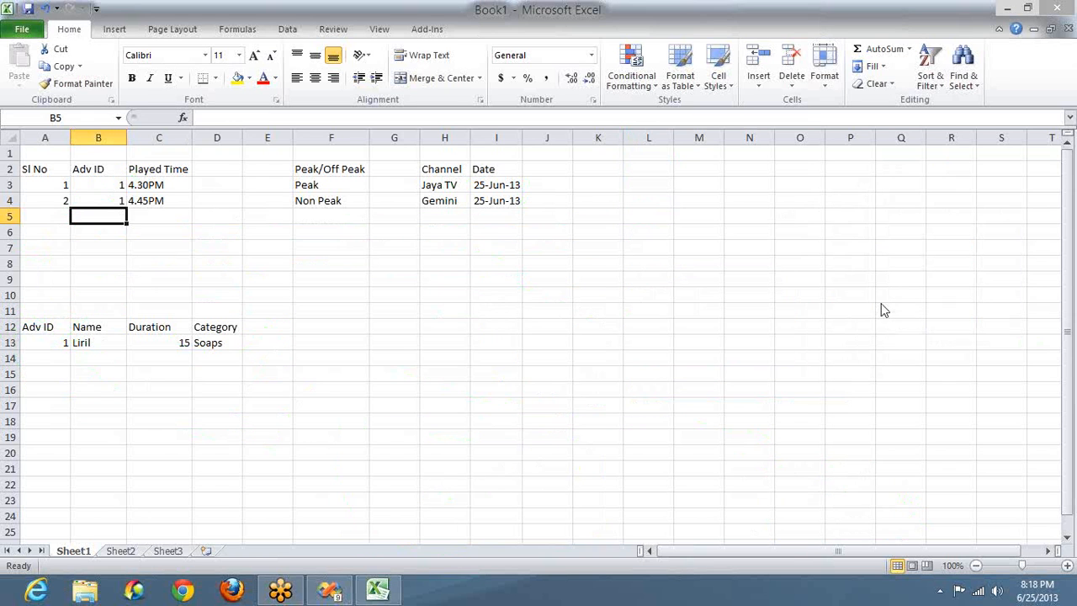
Step: Switch from Sheet1 to Book1's empty Sheet2 tab
{"action": "left_click", "coordinate": [122, 554]}
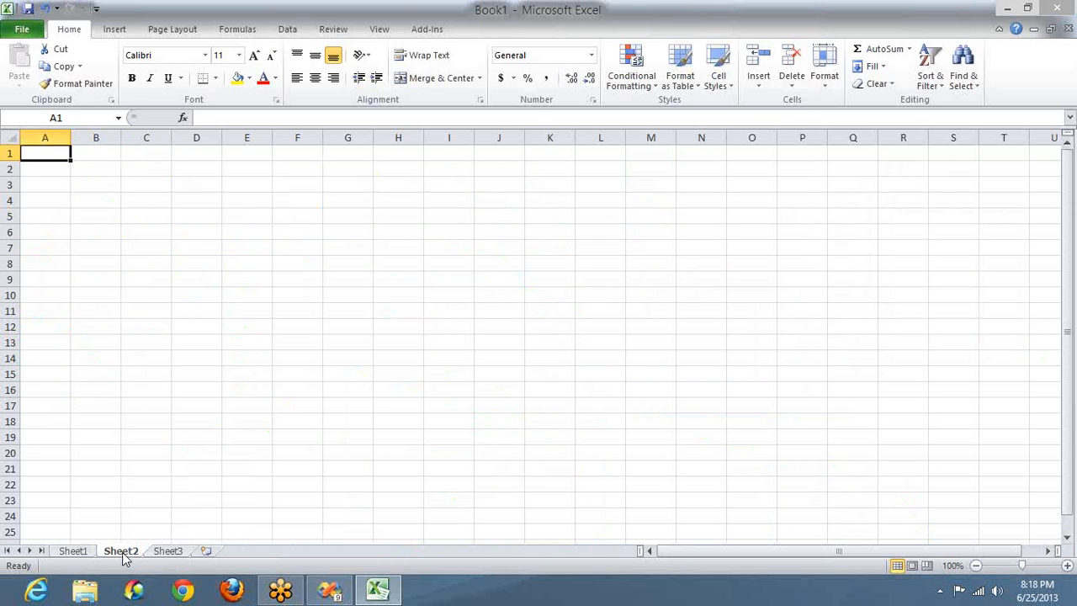
{"action": "left_click", "coordinate": [851, 202]}
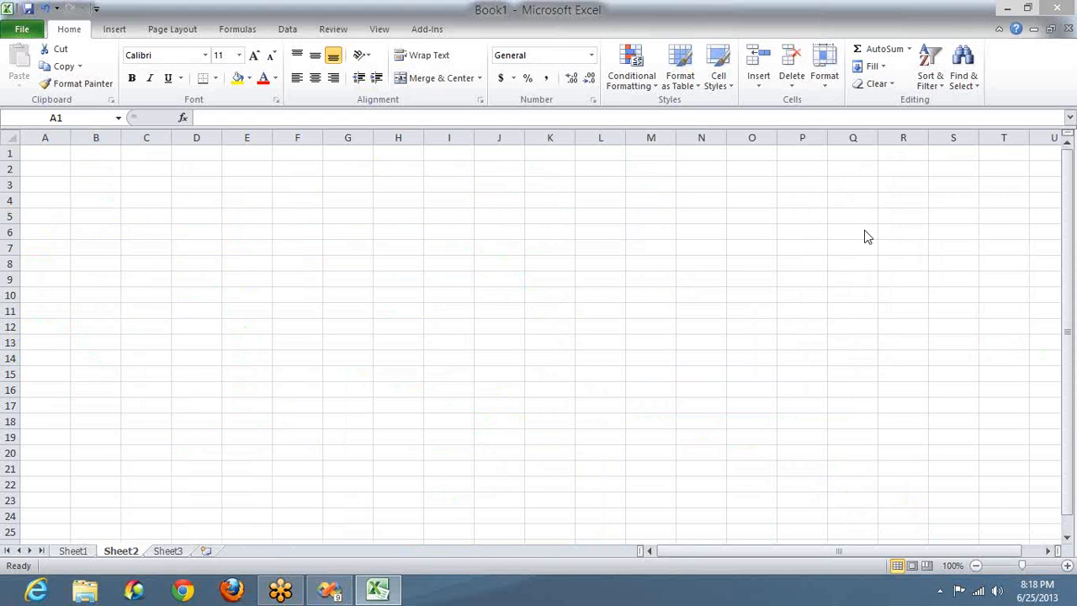
{"action": "left_click", "coordinate": [866, 232]}
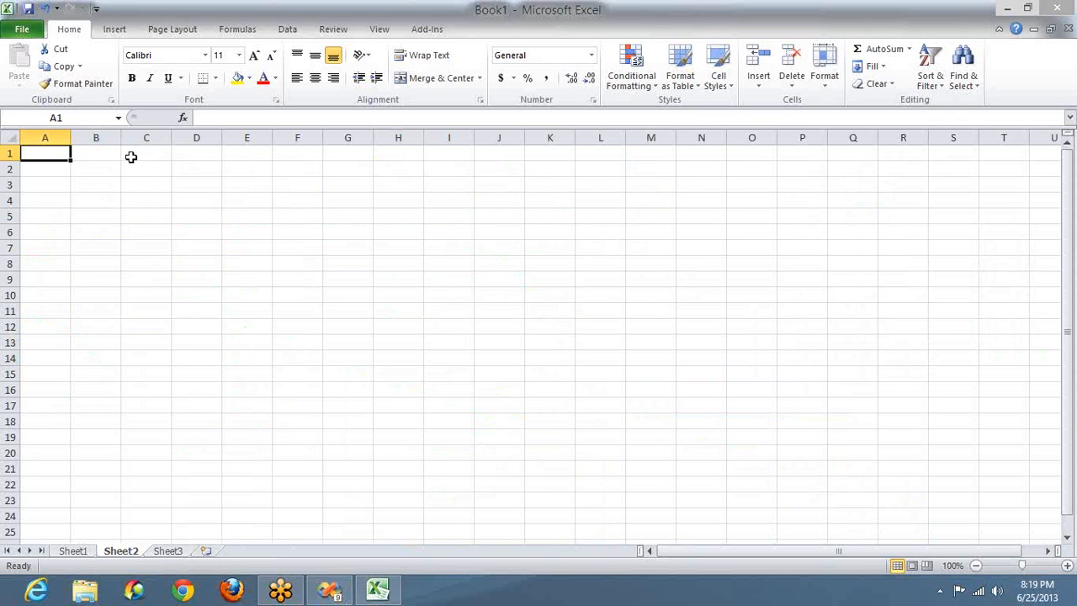
Step: Enter serial 1, the customer's name, phone number, Andhra, Tirupati and 517501 in A1:F1
{"action": "type", "text": "1"}
{"action": "key", "text": "Tab"}
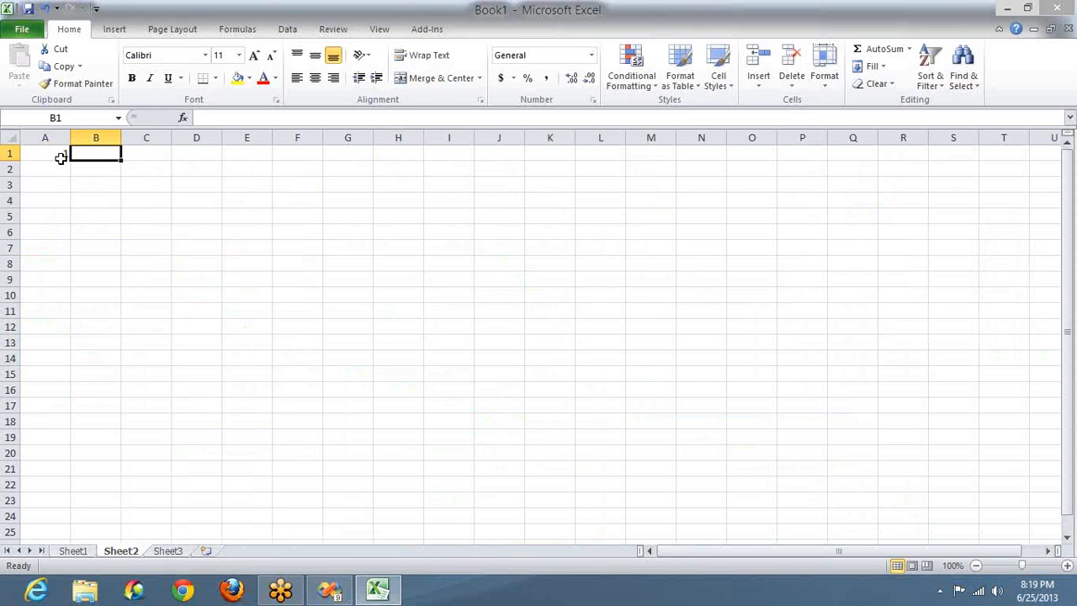
{"action": "type", "text": "Roopesh"}
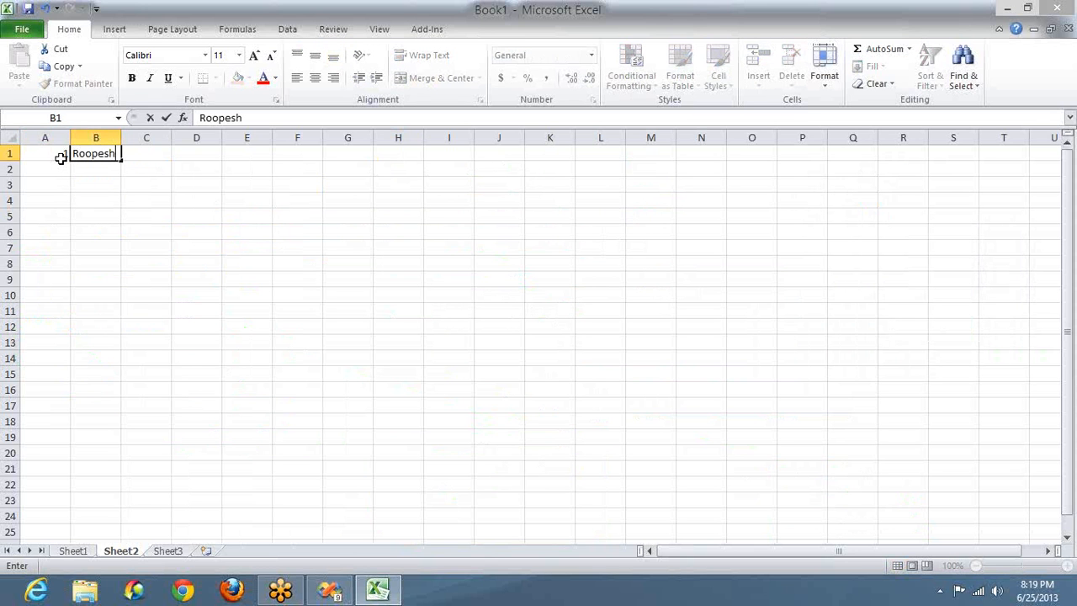
{"action": "key", "text": "Tab"}
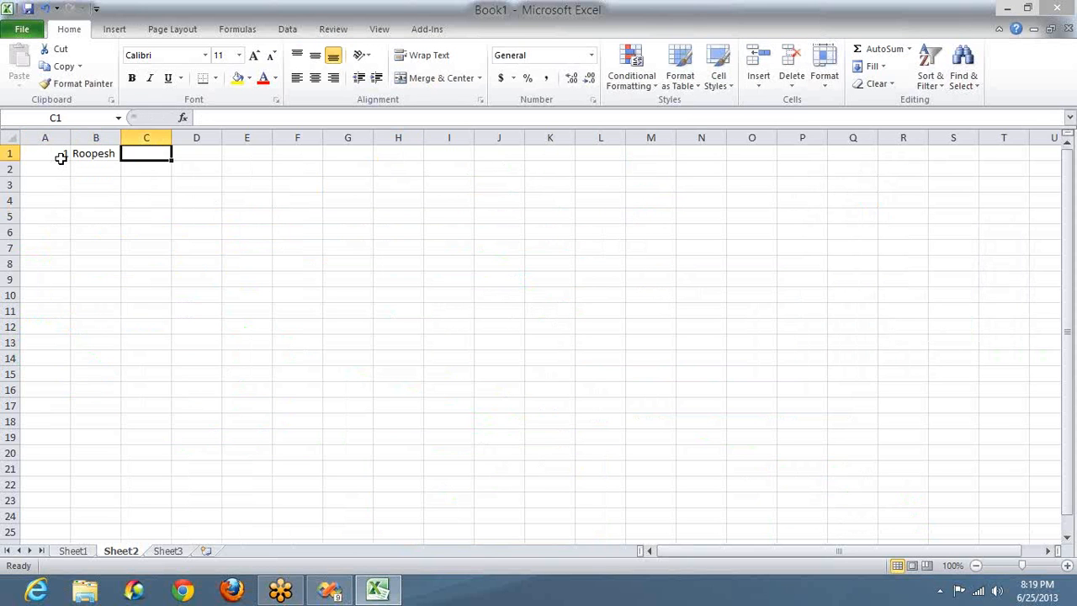
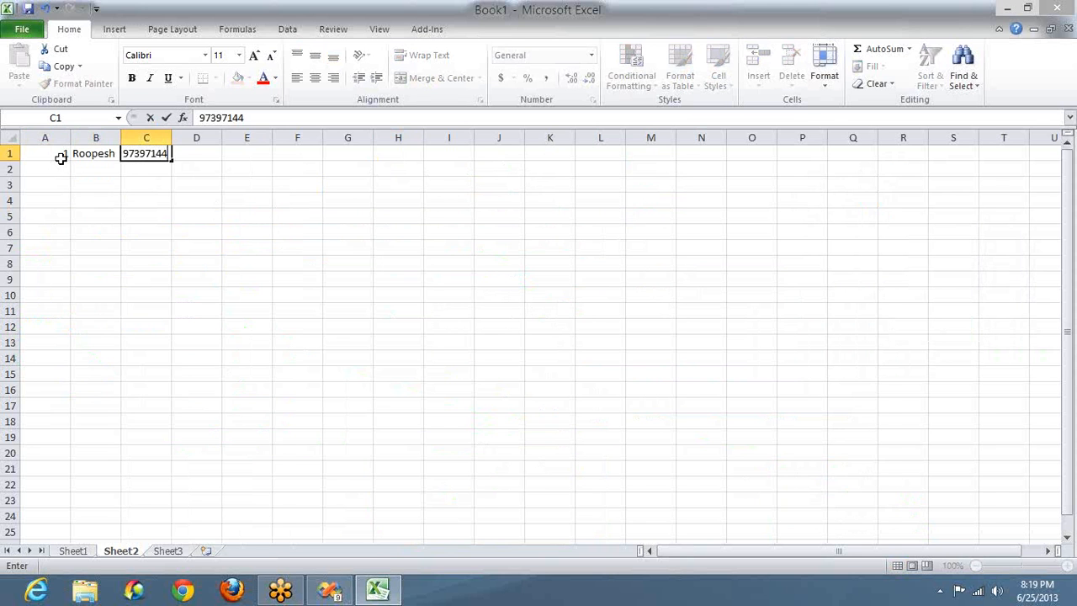
{"action": "key", "text": "Tab"}
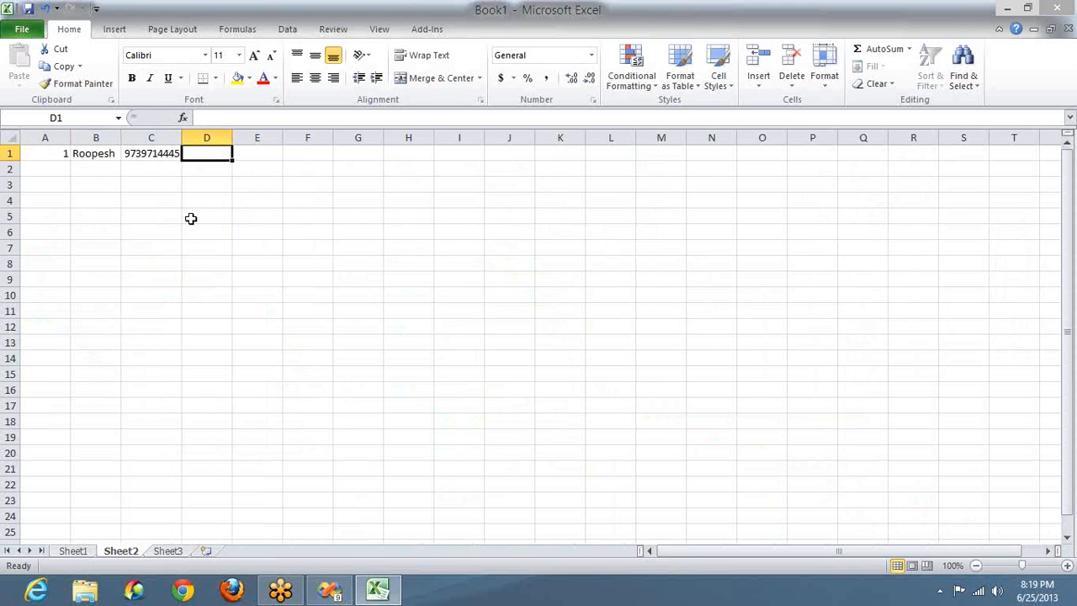
{"action": "type", "text": "Andhra"}
{"action": "key", "text": "Tab"}
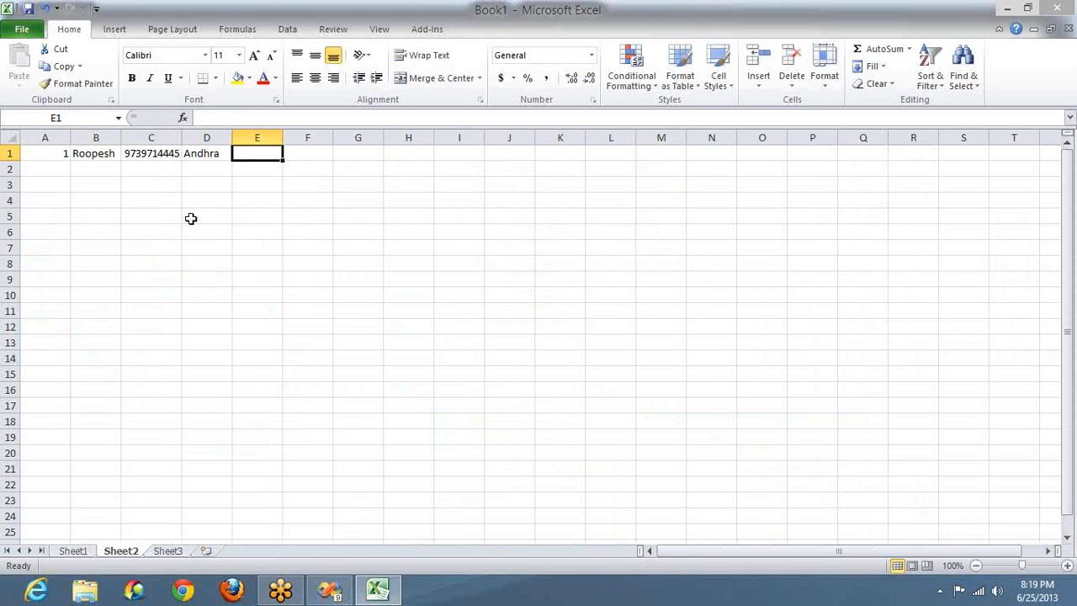
{"action": "type", "text": "Ti"}
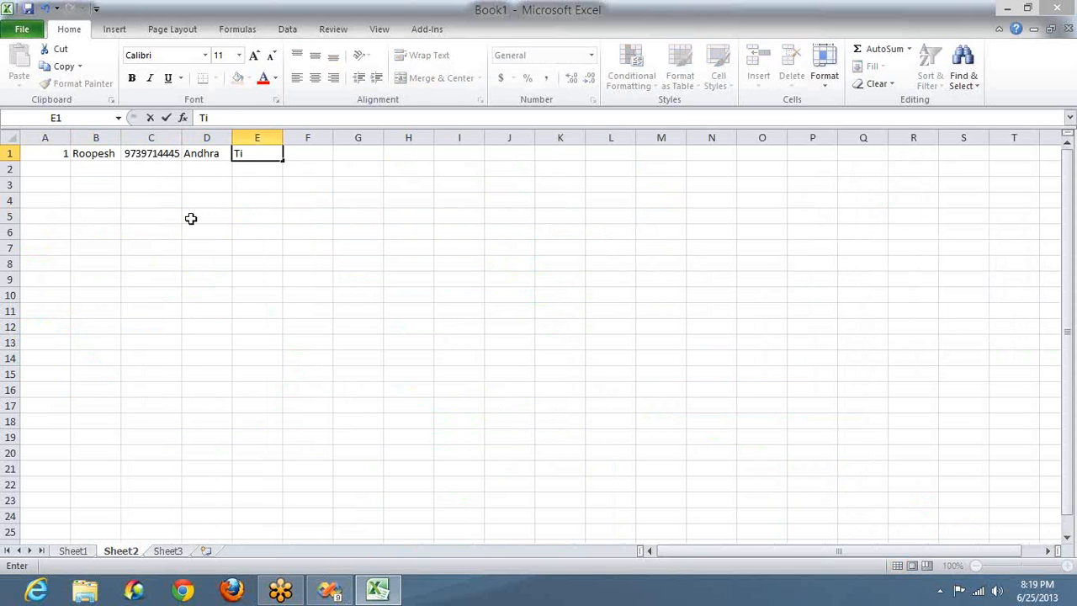
{"action": "type", "text": "rupath"}
{"action": "key", "text": "BackSpace"}
{"action": "type", "text": "i"}
{"action": "key", "text": "Tab"}
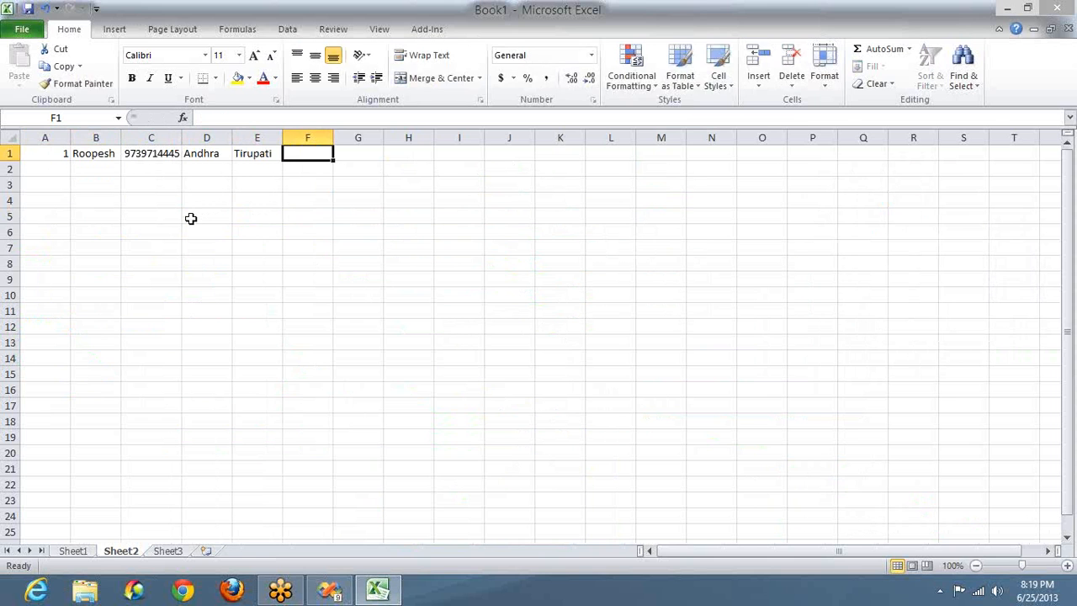
{"action": "type", "text": "517501"}
{"action": "key", "text": "Tab"}
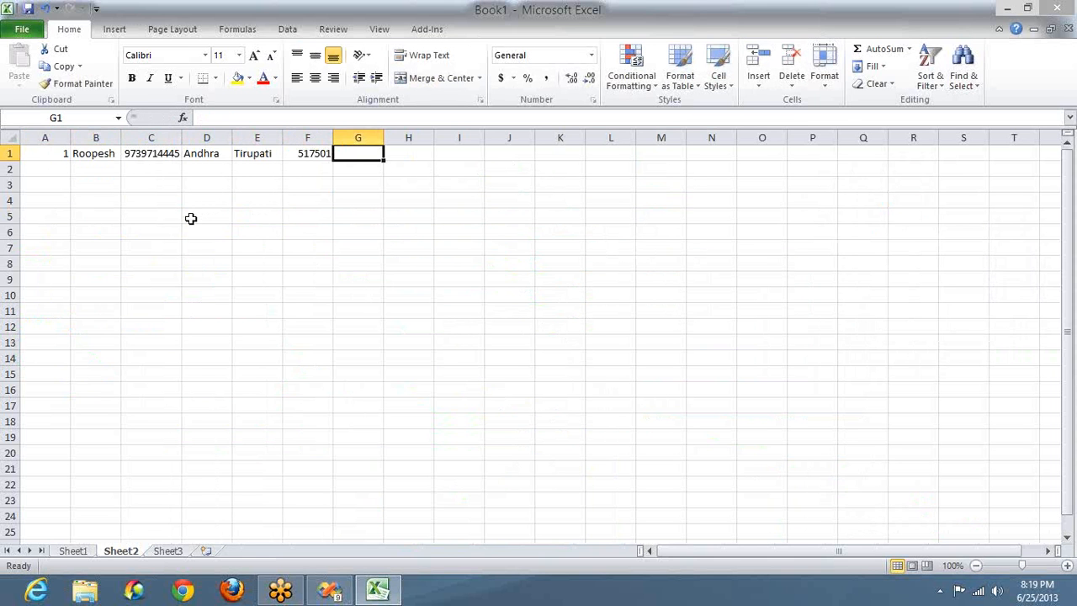
Step: Fill G1:J1 with NA, 25-Mar-10, Passport and a masked ID number
{"action": "type", "text": "-"}
{"action": "key", "text": "Right"}
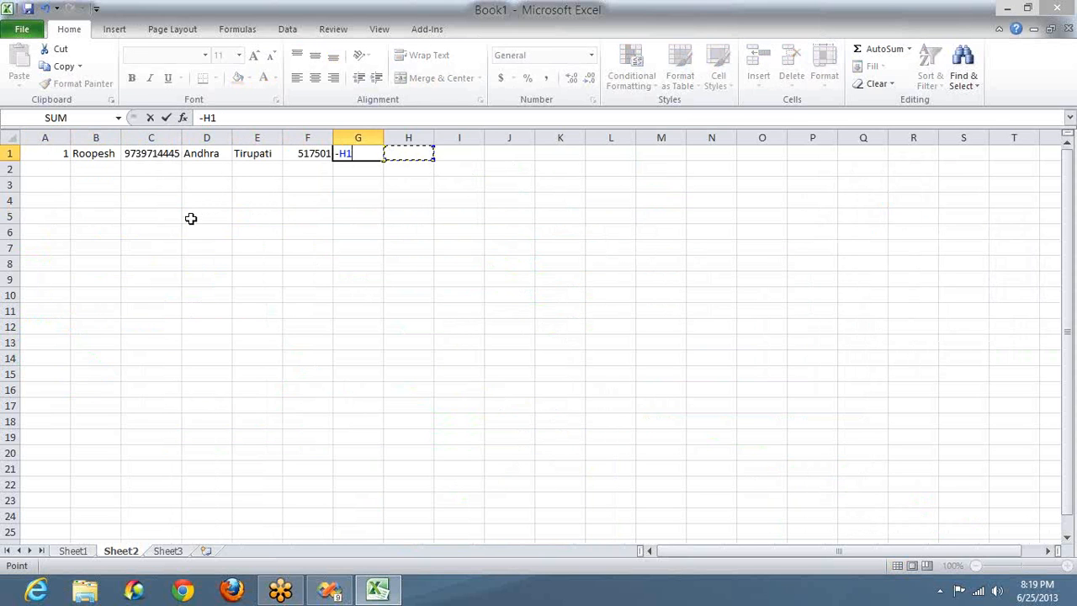
{"action": "key", "text": "Escape"}
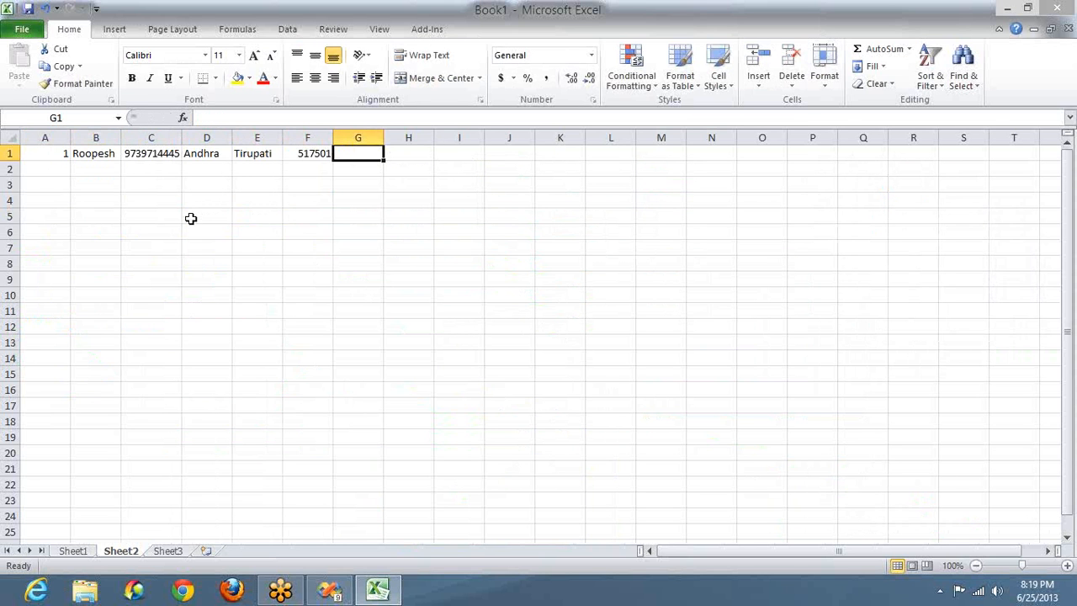
{"action": "type", "text": "NA"}
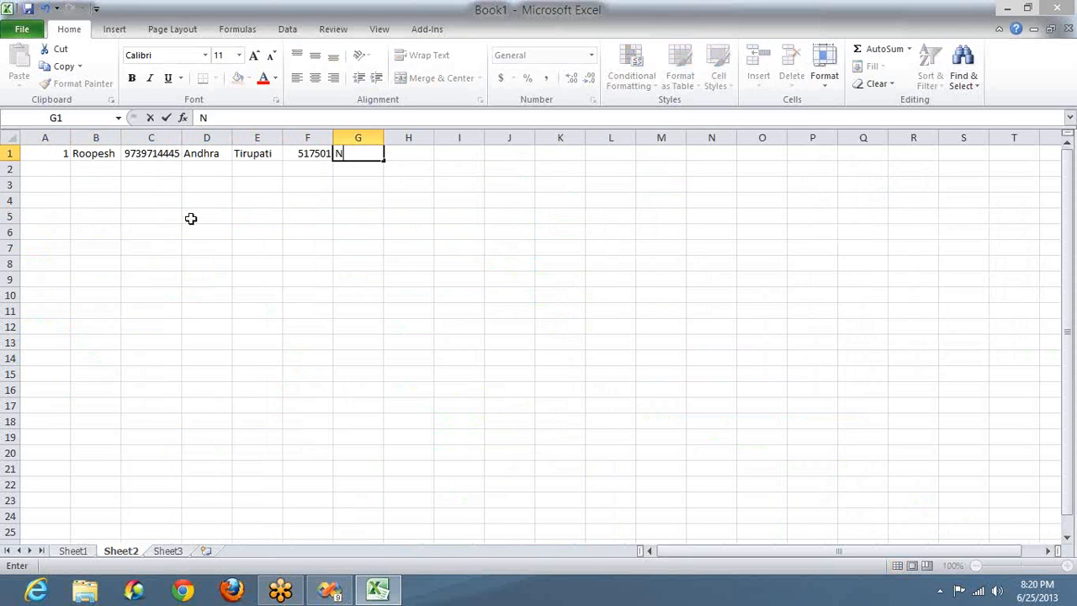
{"action": "key", "text": "Tab"}
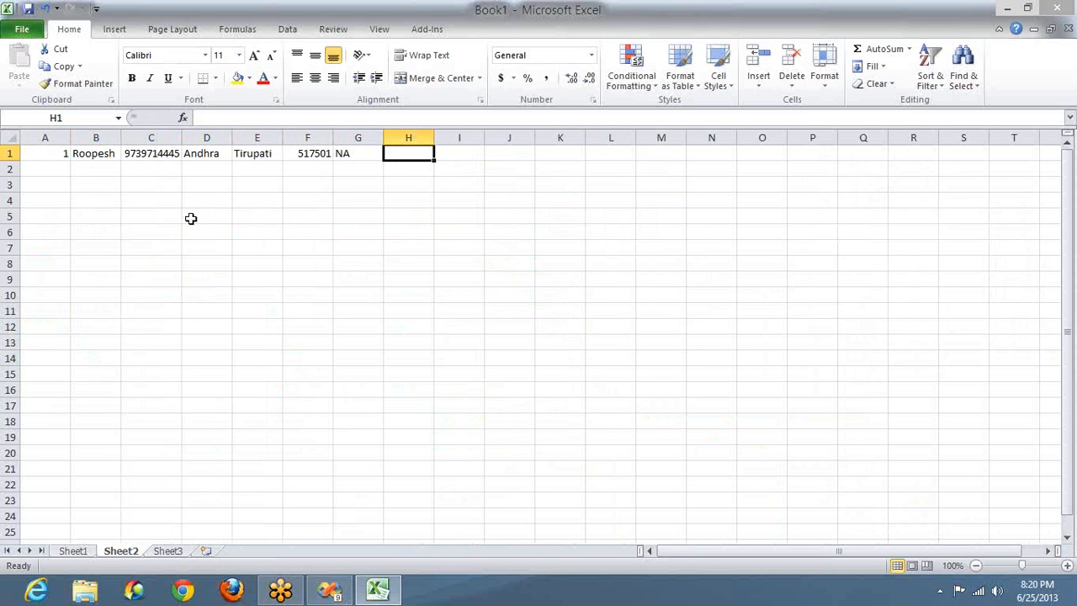
{"action": "type", "text": "25"}
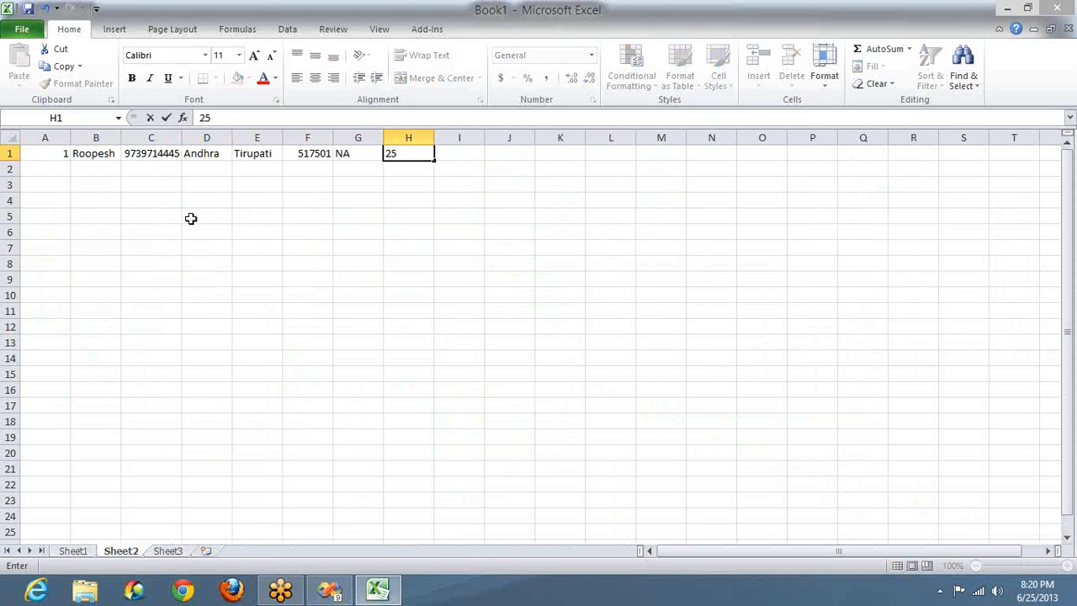
{"action": "type", "text": " Mar"}
{"action": "type", "text": "2012"}
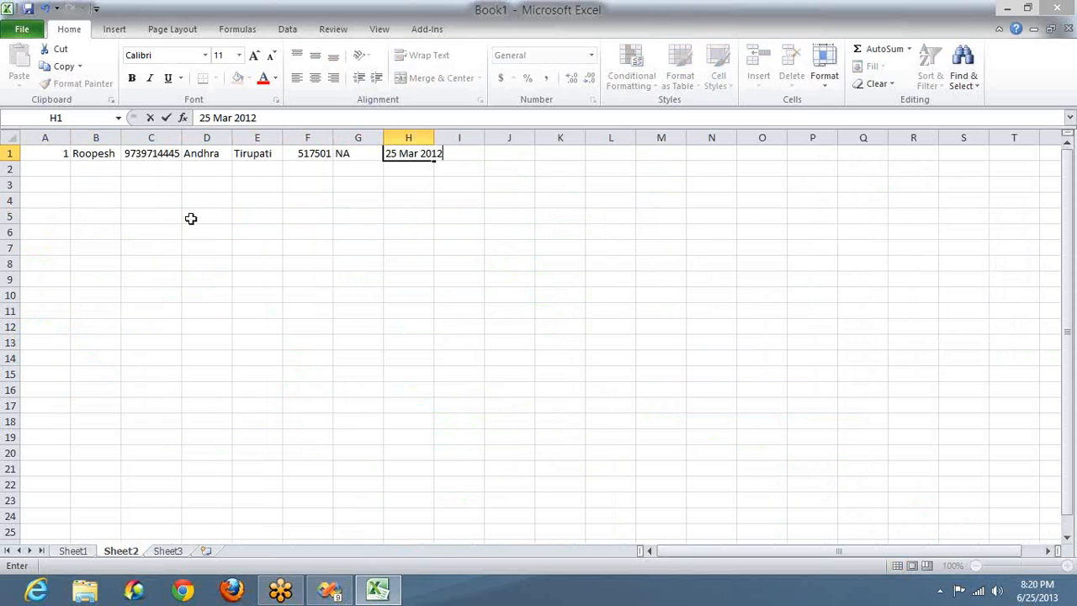
{"action": "key", "text": "BackSpace"}
{"action": "type", "text": "0"}
{"action": "key", "text": "Tab"}
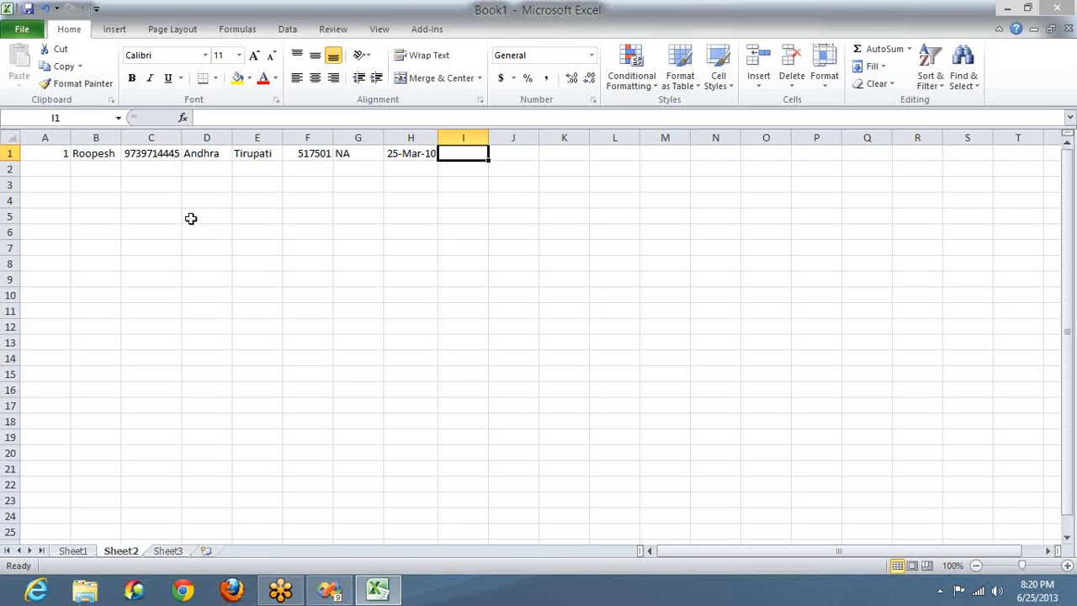
{"action": "type", "text": "Pass"}
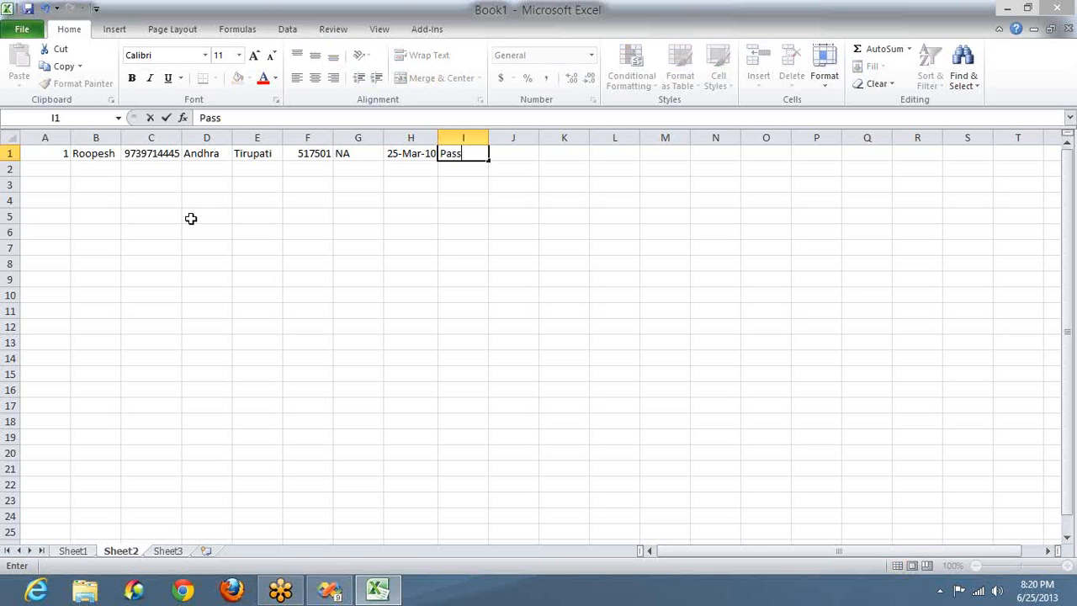
{"action": "type", "text": "port"}
{"action": "key", "text": "Tab"}
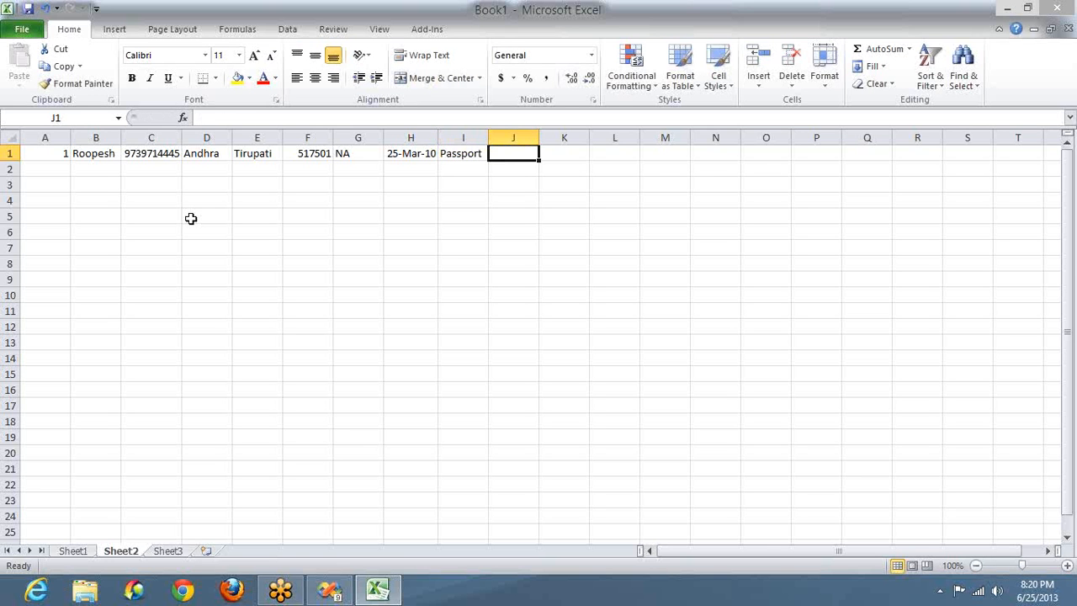
{"action": "type", "text": "XXXXXXXX"}
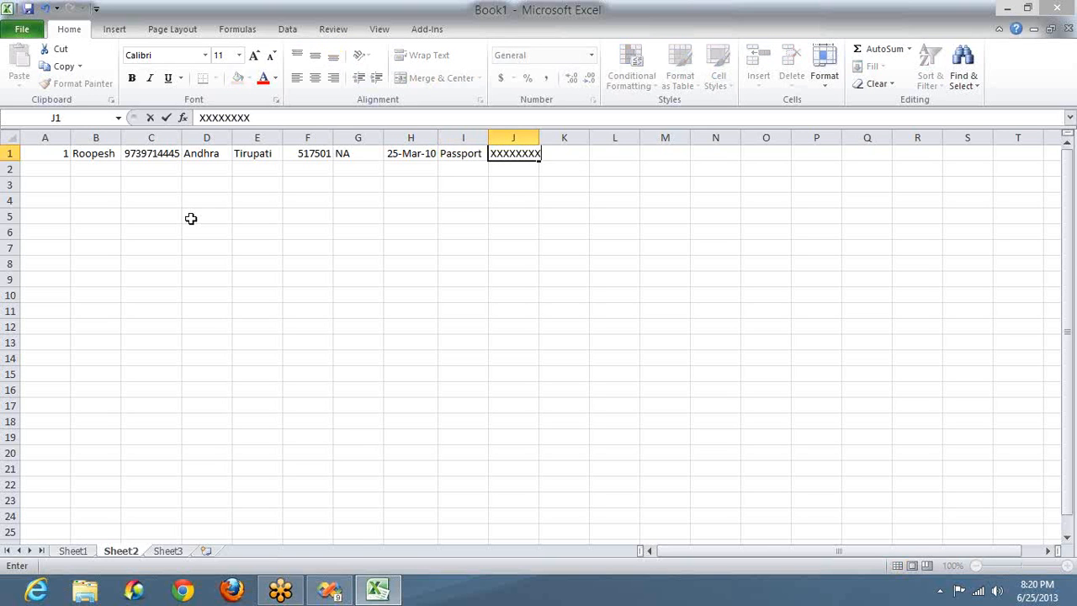
{"action": "key", "text": "Tab"}
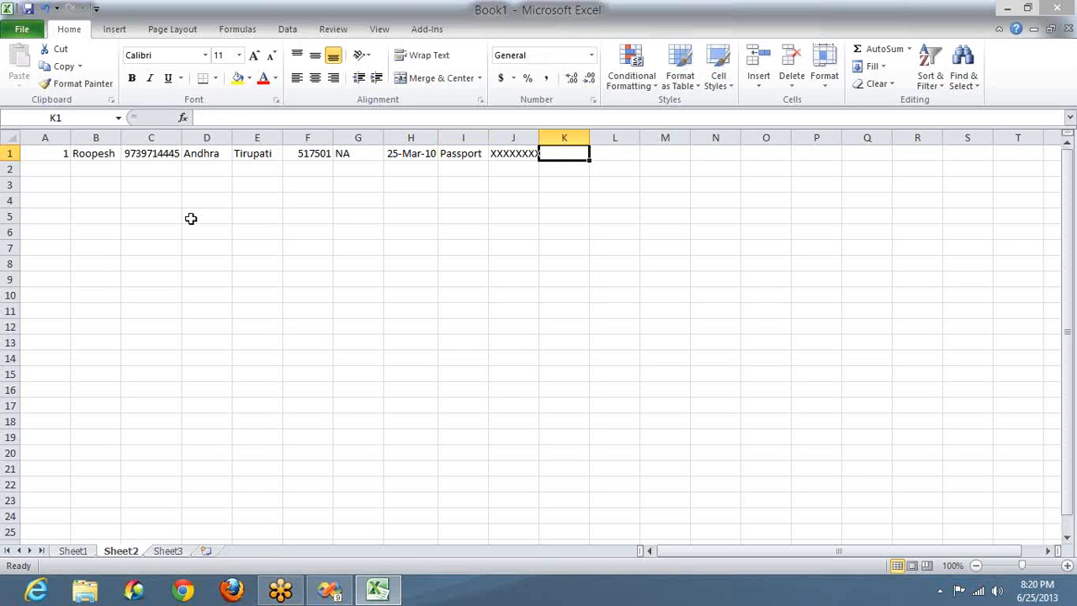
Step: Add Post Paid, Missed Call, 25-Jun-12, a long number and 0 in K1:O1, widening column L
{"action": "type", "text": "Post"}
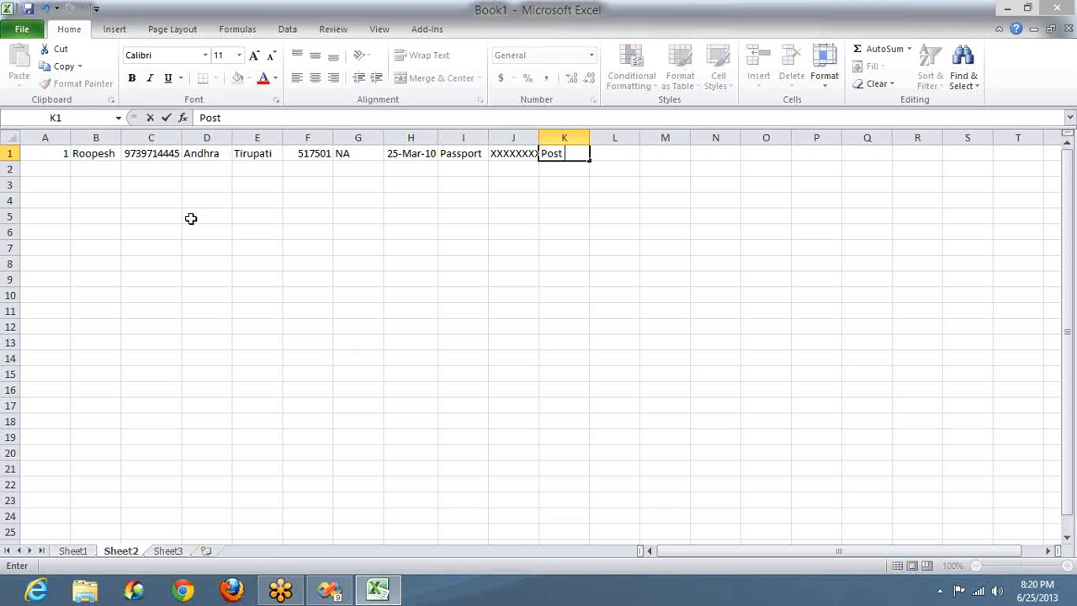
{"action": "type", "text": " Paid"}
{"action": "key", "text": "Tab"}
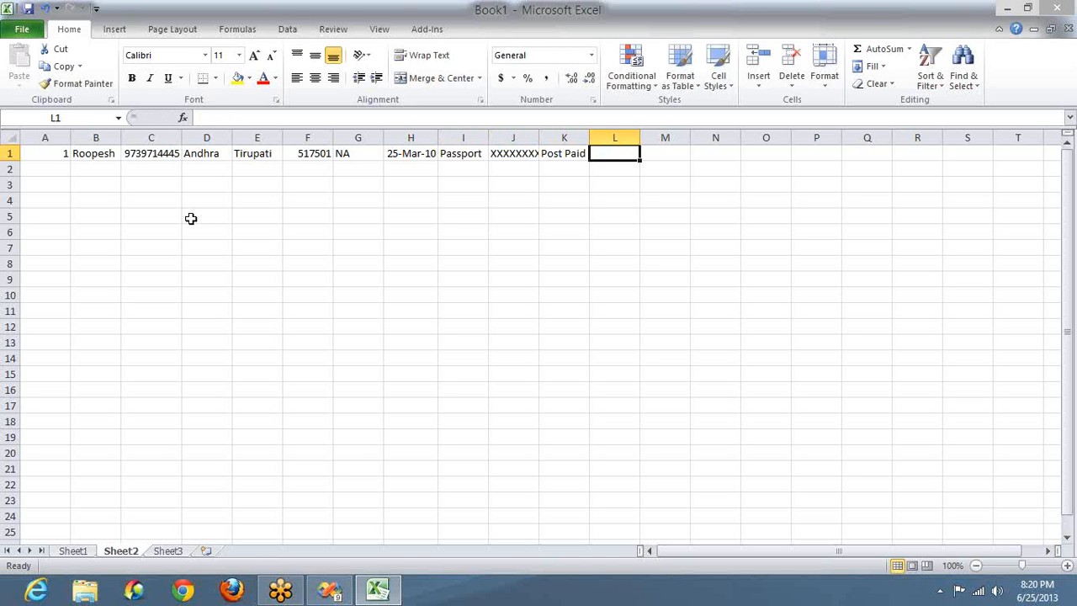
{"action": "type", "text": "Miss"}
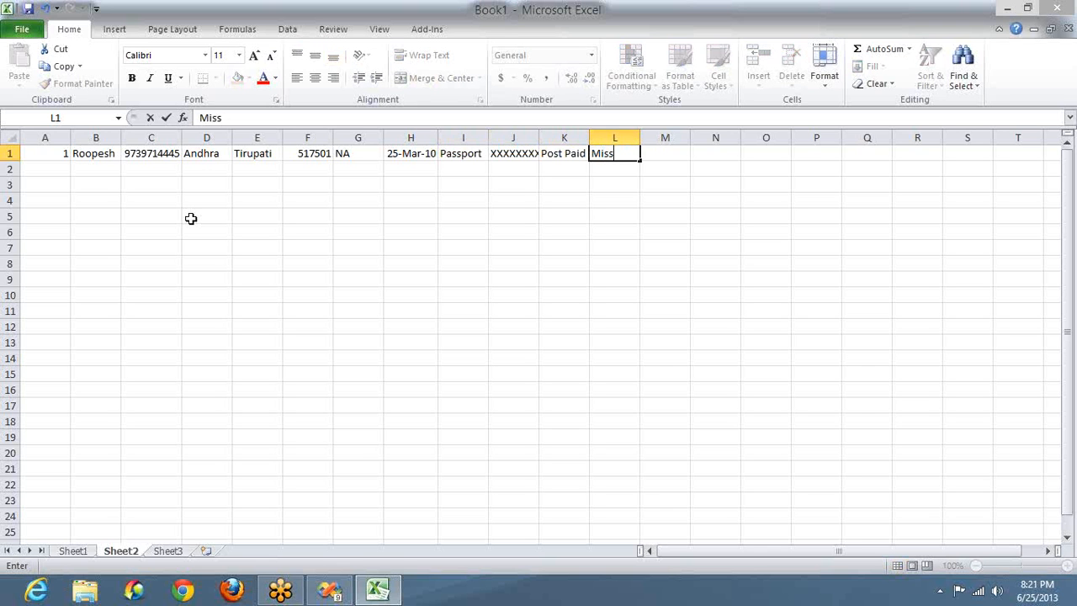
{"action": "type", "text": "ed Call"}
{"action": "key", "text": "Tab"}
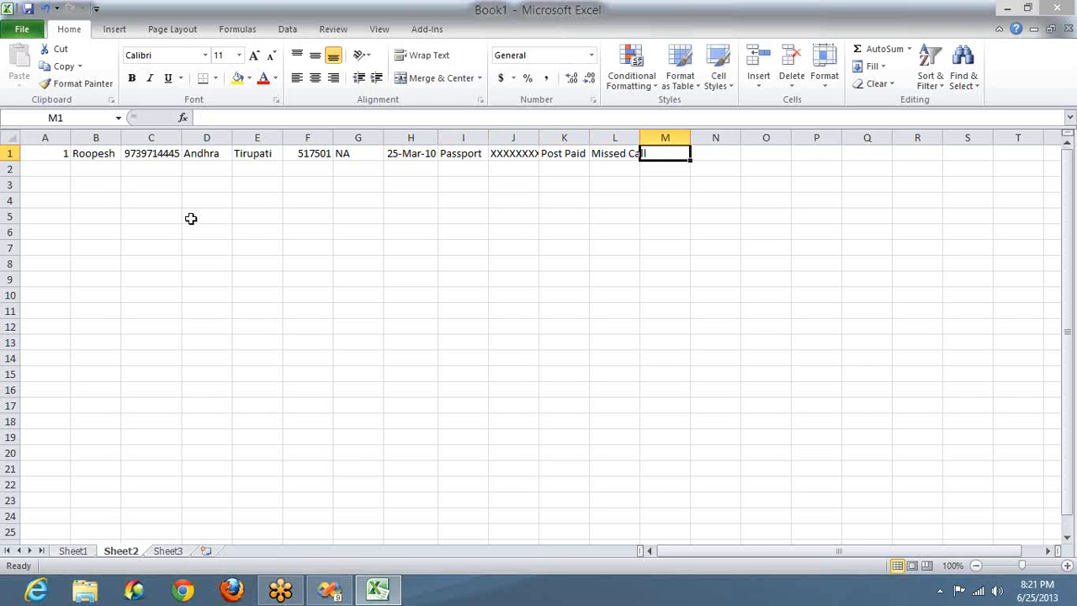
{"action": "type", "text": "25-J"}
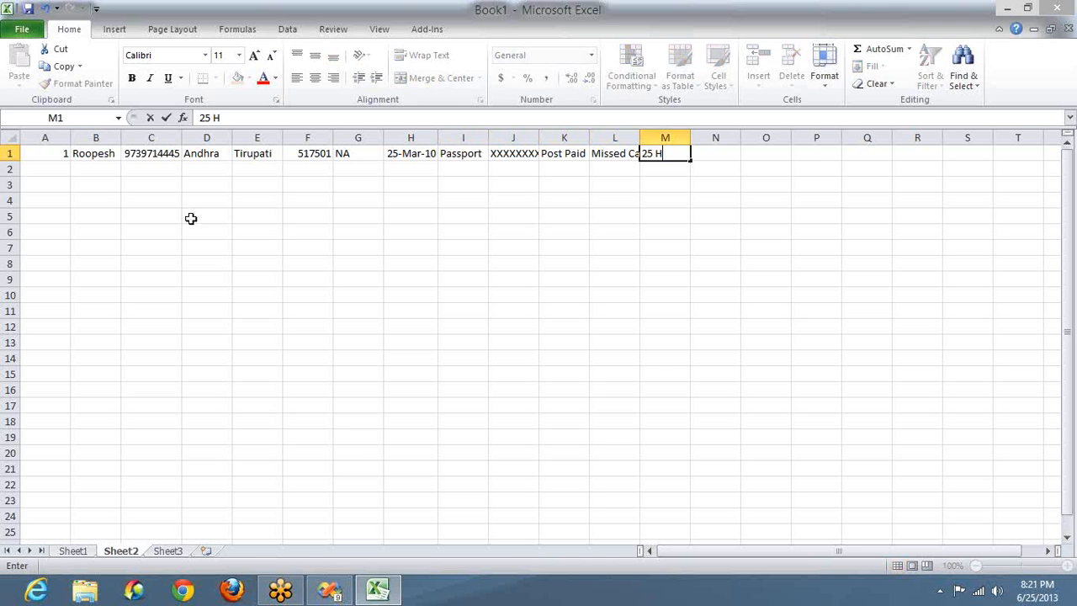
{"action": "key", "text": "BackSpace"}
{"action": "key", "text": "BackSpace"}
{"action": "type", "text": "Jun 12"}
{"action": "key", "text": "Tab"}
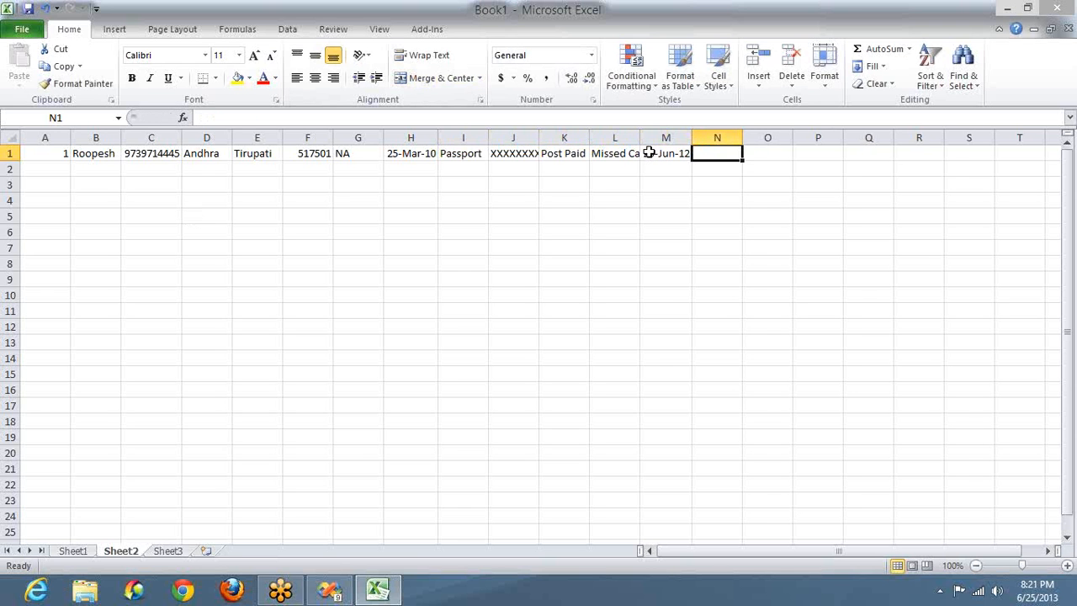
{"action": "double_click", "coordinate": [638, 138]}
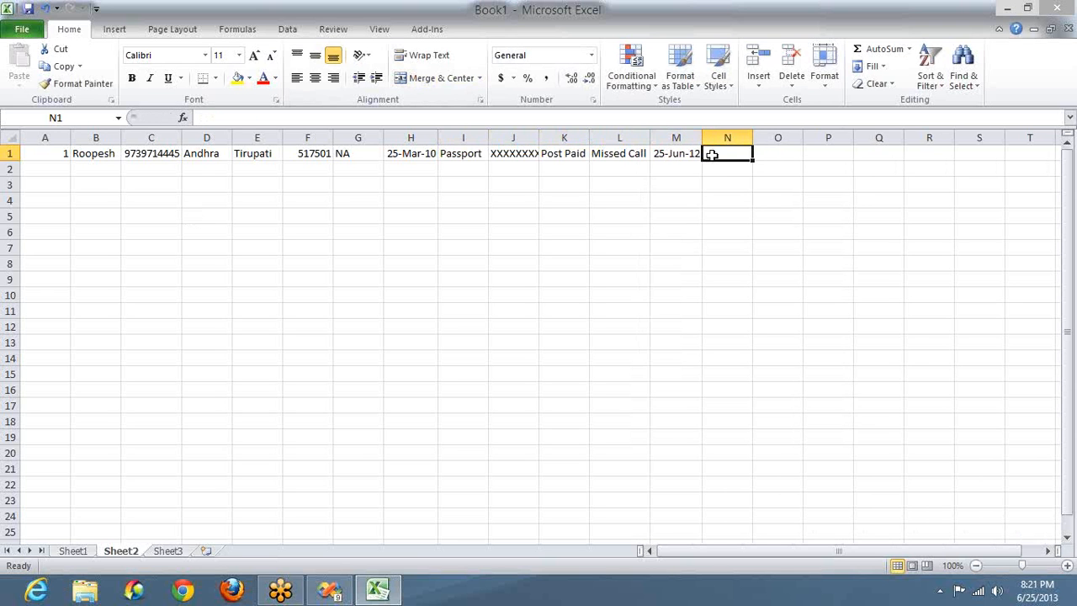
{"action": "type", "text": "4546456454"}
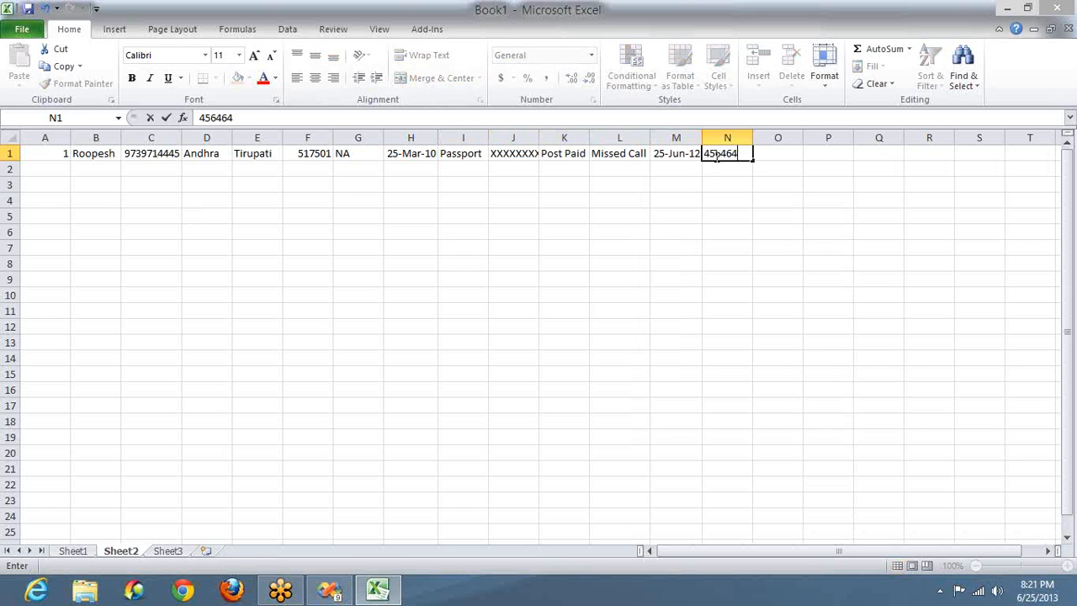
{"action": "key", "text": "Tab"}
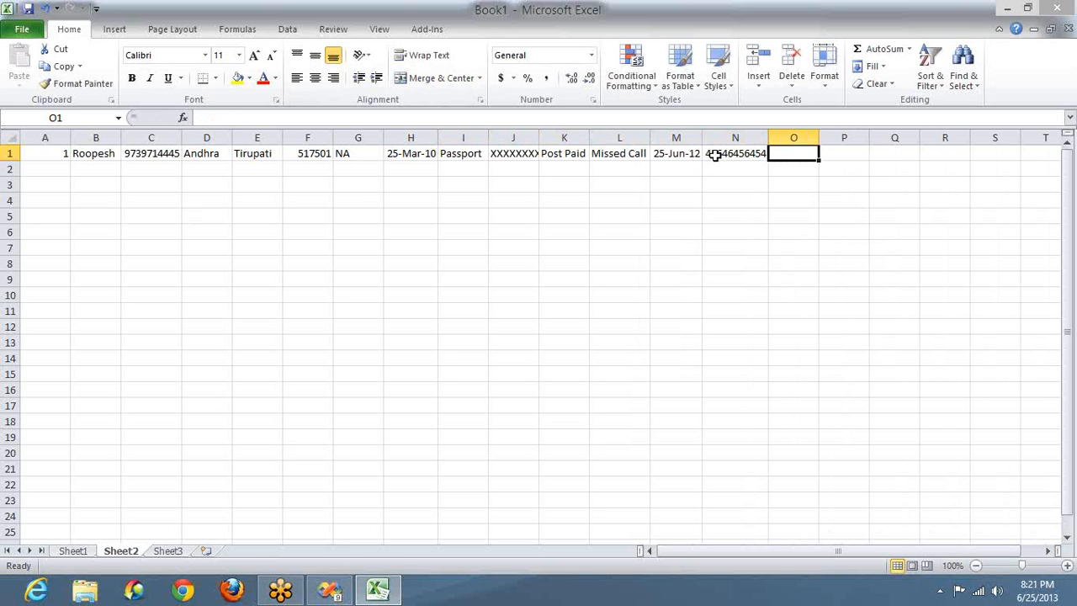
{"action": "type", "text": "0"}
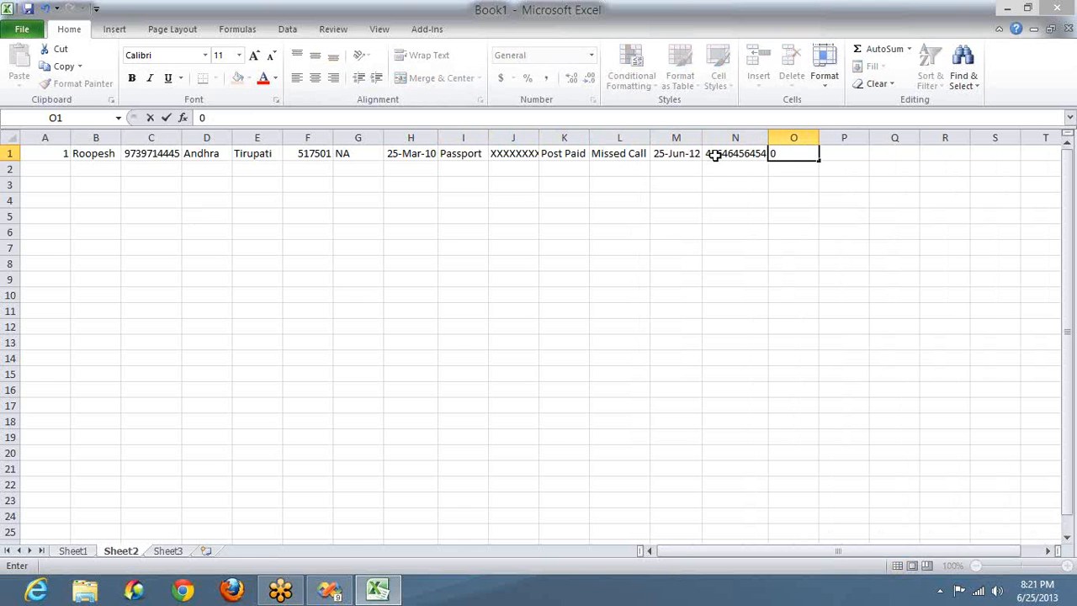
{"action": "key", "text": "Return"}
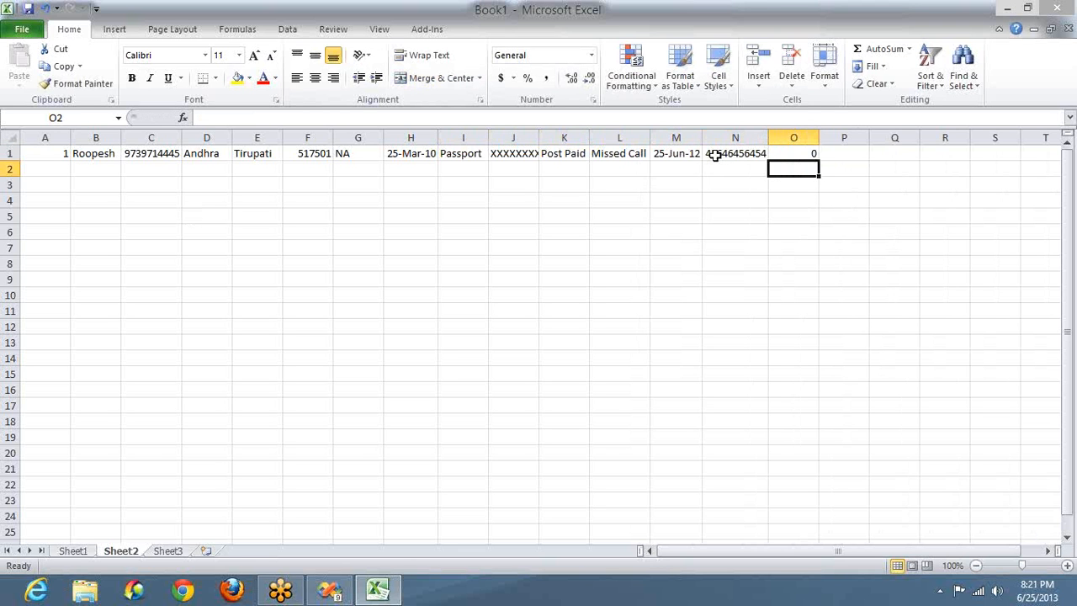
{"action": "key", "text": "Left"}
{"action": "key", "text": "Left"}
{"action": "key", "text": "Left"}
{"action": "key", "text": "Left"}
{"action": "key", "text": "Left"}
{"action": "key", "text": "Left"}
{"action": "key", "text": "Left"}
{"action": "key", "text": "Left"}
{"action": "key", "text": "Left"}
{"action": "key", "text": "Left"}
{"action": "key", "text": "Left"}
{"action": "key", "text": "Left"}
{"action": "key", "text": "Left"}
{"action": "key", "text": "Left"}
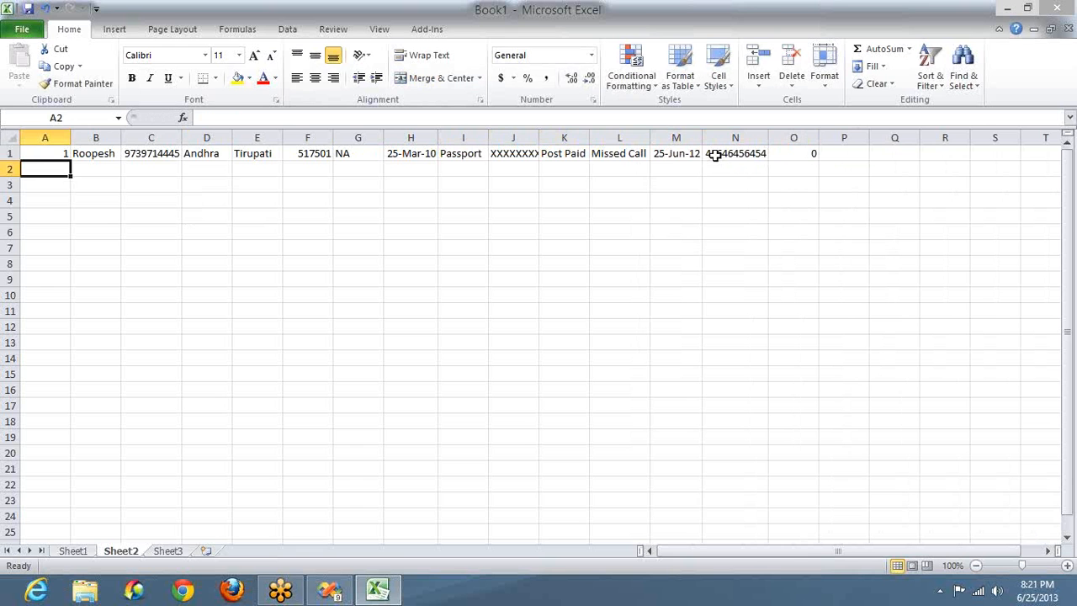
{"action": "key", "text": "Up"}
Step: Copy A1:O1 into row 2, then enter 2 in A2 and Call in L2
{"action": "key", "text": "shift+Right"}
{"action": "key", "text": "shift+Right"}
{"action": "key", "text": "shift+Right"}
{"action": "key", "text": "shift+Right"}
{"action": "key", "text": "shift+Right"}
{"action": "key", "text": "shift+Right"}
{"action": "key", "text": "shift+Right"}
{"action": "key", "text": "shift+Right"}
{"action": "key", "text": "shift+Right"}
{"action": "key", "text": "shift+Right"}
{"action": "key", "text": "shift+Right"}
{"action": "key", "text": "shift+Right"}
{"action": "key", "text": "shift+Right"}
{"action": "key", "text": "shift+Right"}
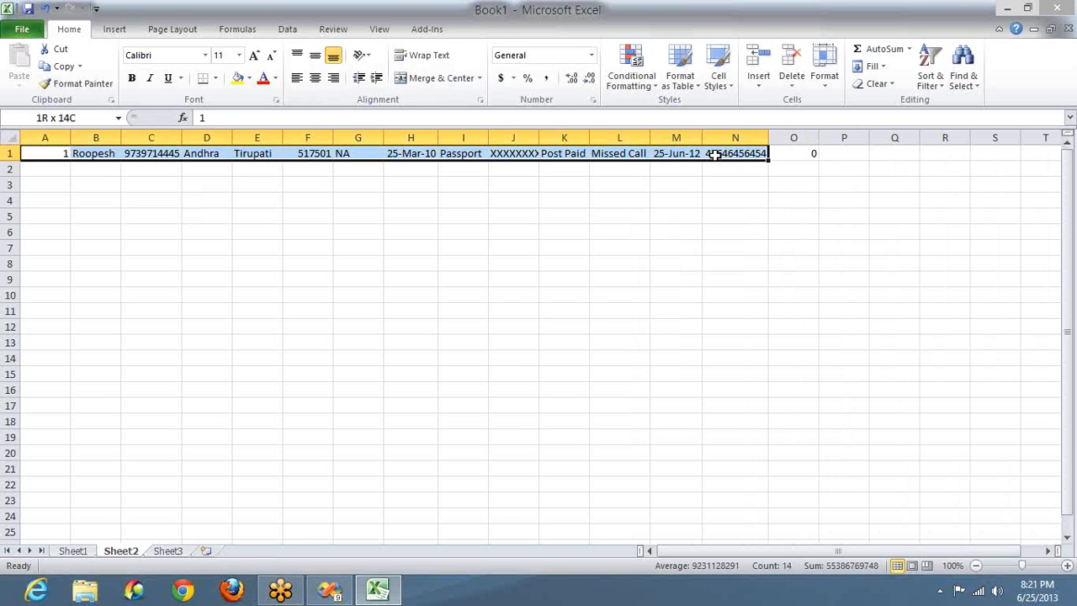
{"action": "key", "text": "ctrl+c"}
{"action": "key", "text": "Down"}
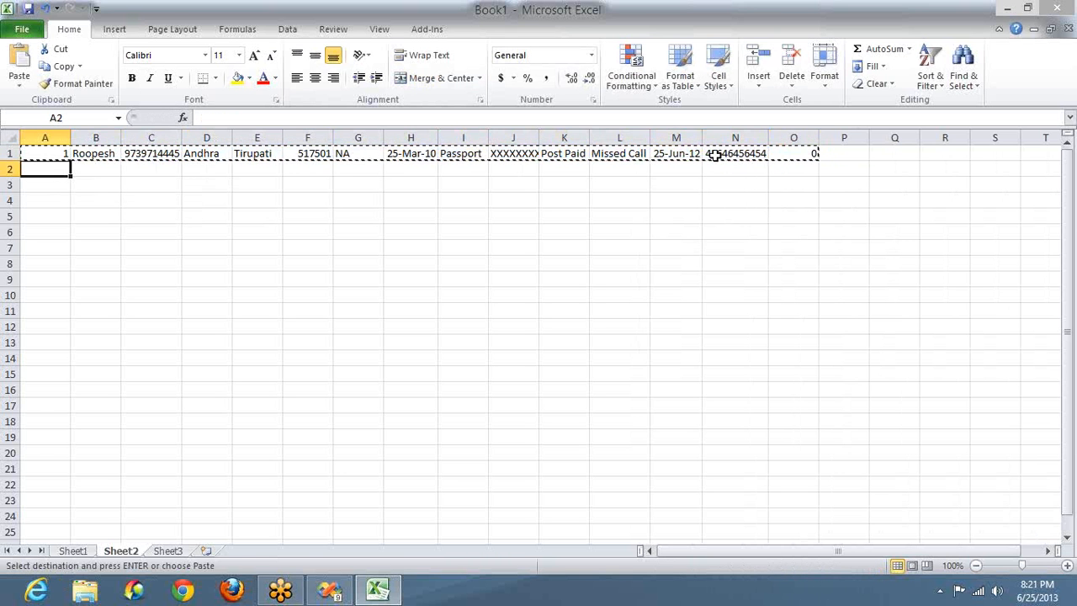
{"action": "key", "text": "ctrl+v"}
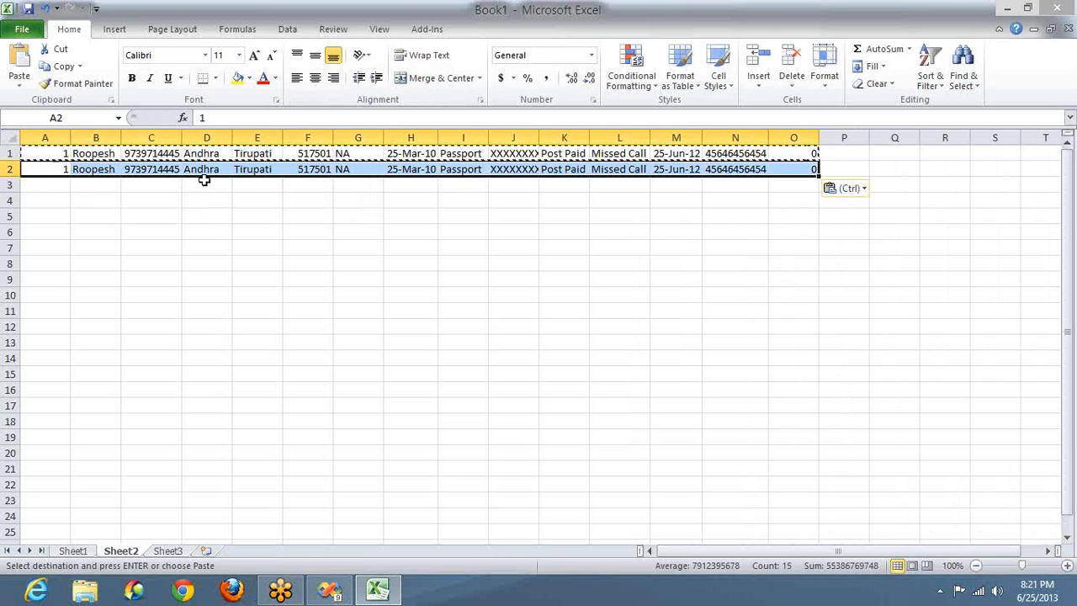
{"action": "left_click", "coordinate": [54, 169]}
{"action": "type", "text": "2"}
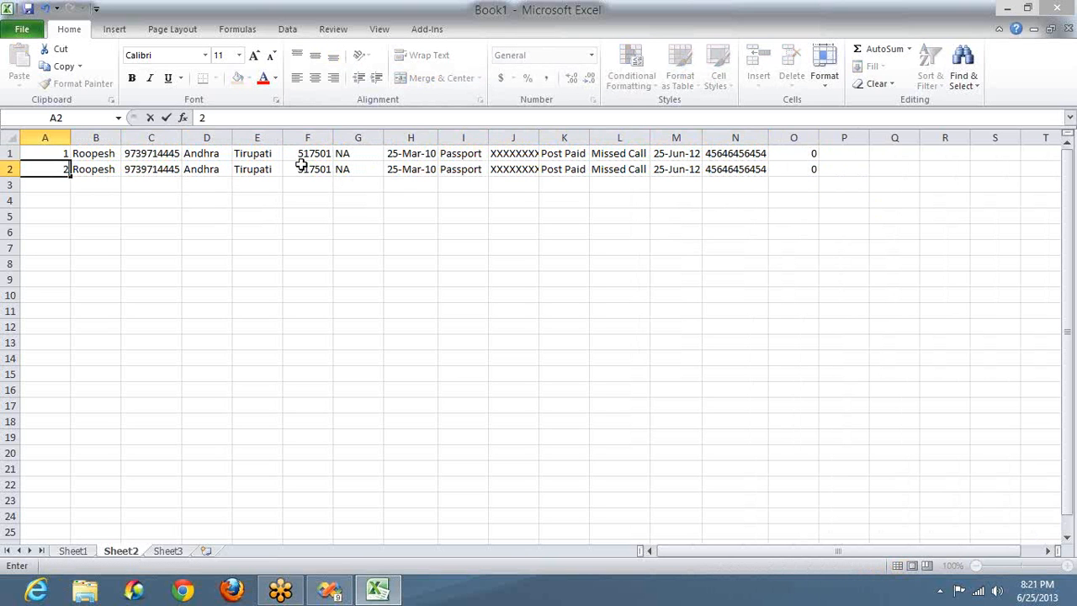
{"action": "left_click", "coordinate": [628, 169]}
{"action": "type", "text": "Call"}
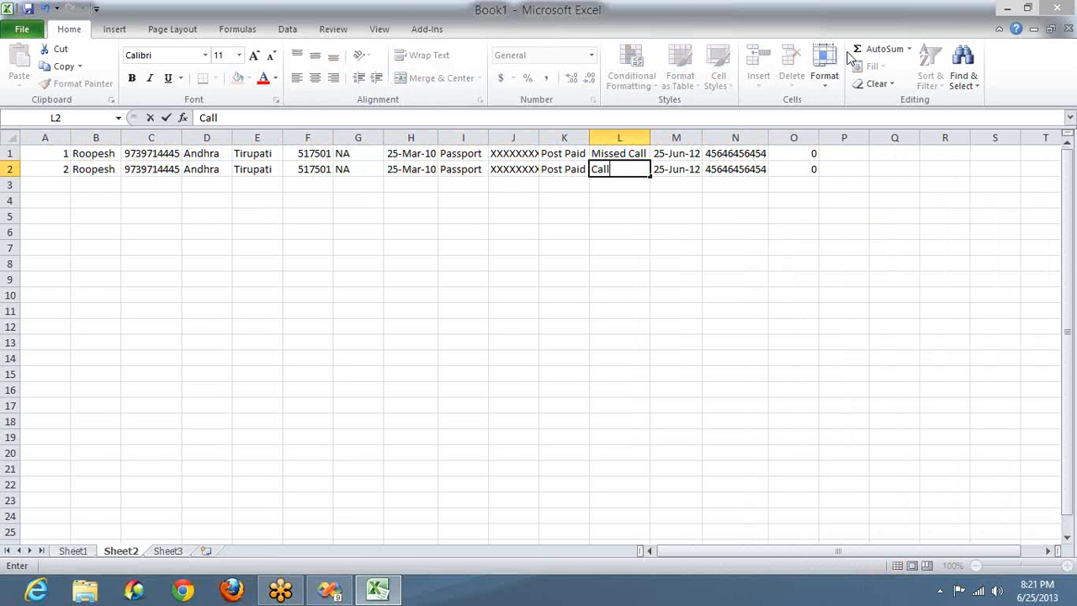
Step: Enter 4.44PM and 4.44PM in P1:Q1, and 4.45PM and 5.00PM in P2:Q2
{"action": "left_click", "coordinate": [837, 153]}
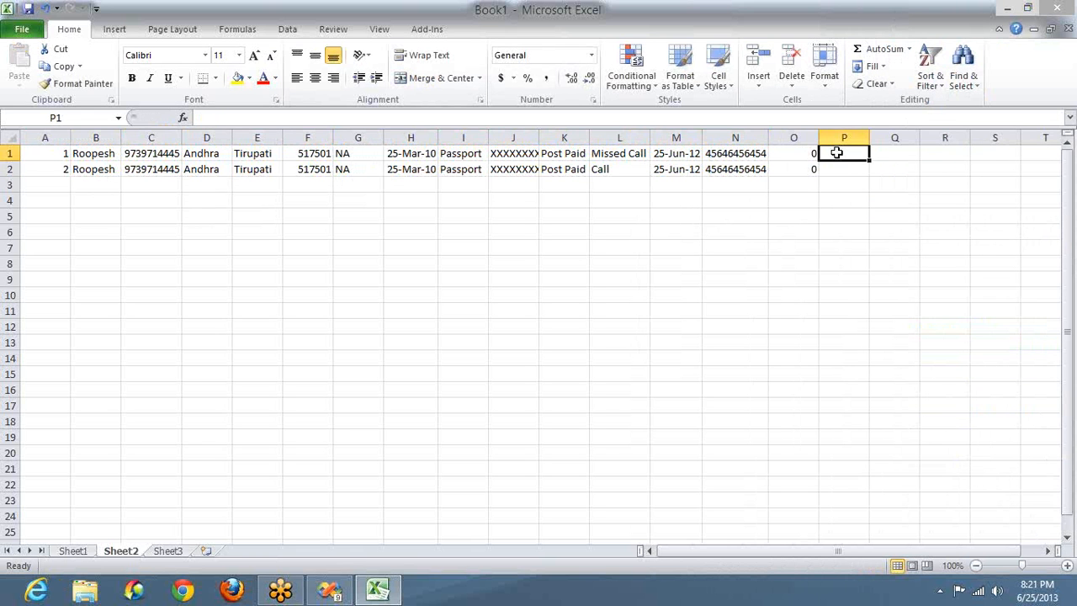
{"action": "type", "text": "4.44PM"}
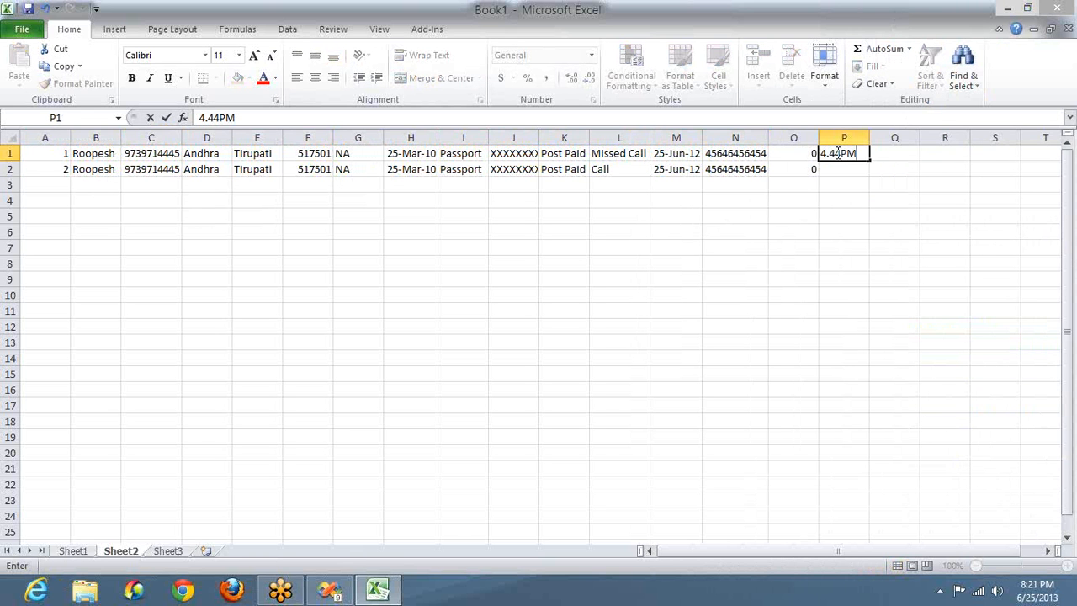
{"action": "key", "text": "Tab"}
{"action": "type", "text": "4.44PM"}
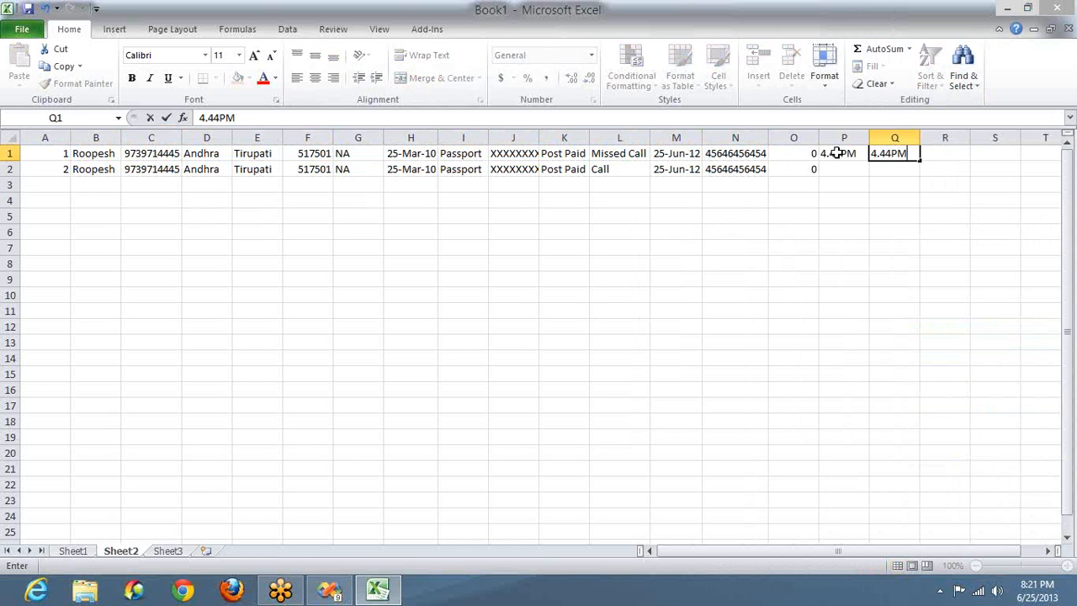
{"action": "key", "text": "Return"}
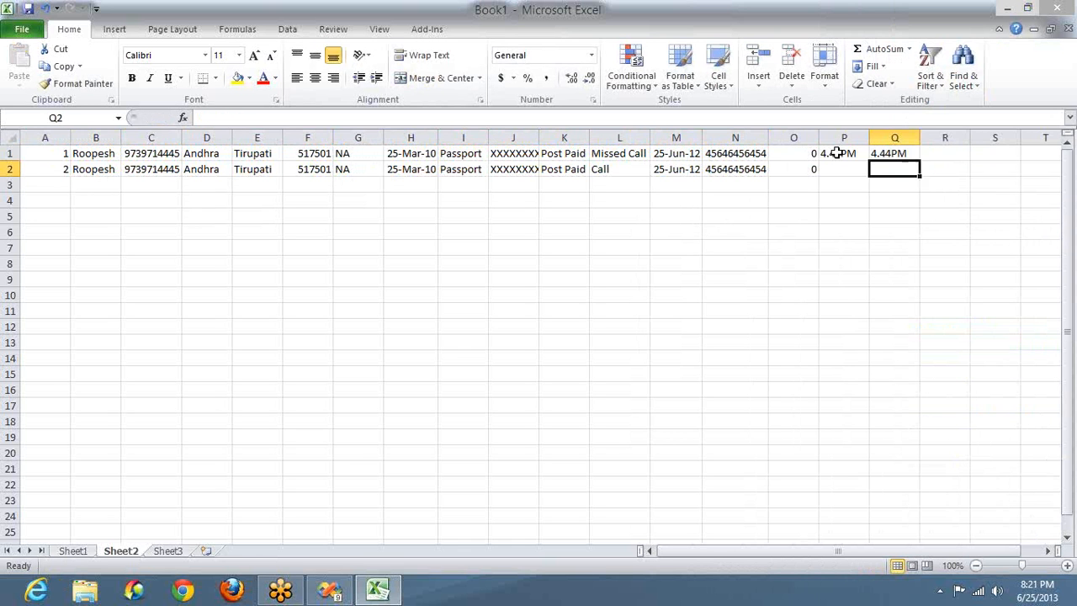
{"action": "key", "text": "Left"}
{"action": "type", "text": "4.4"}
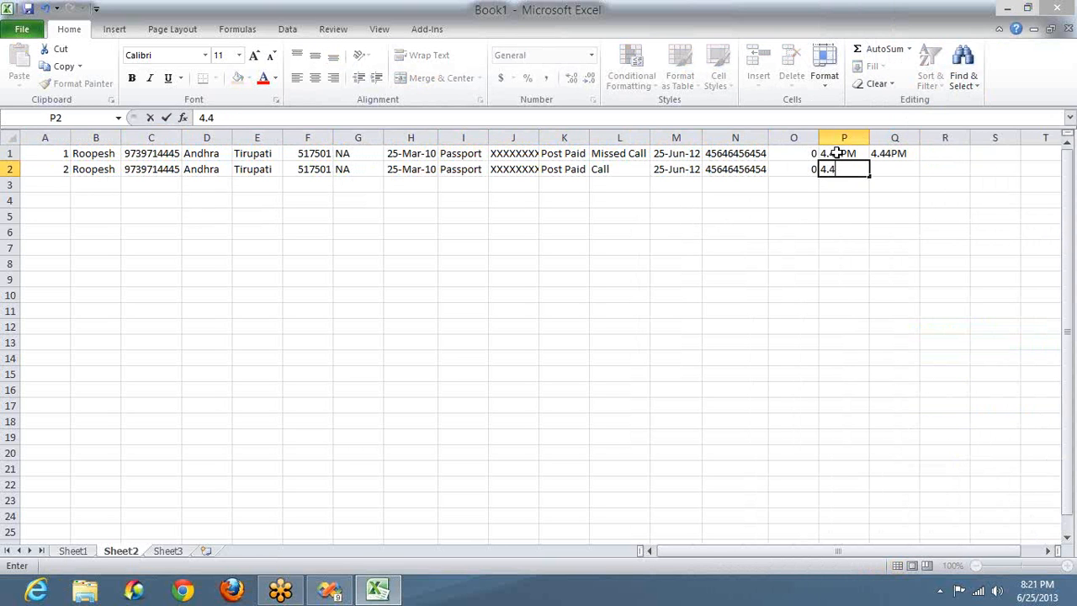
{"action": "type", "text": "5PM"}
{"action": "key", "text": "Right"}
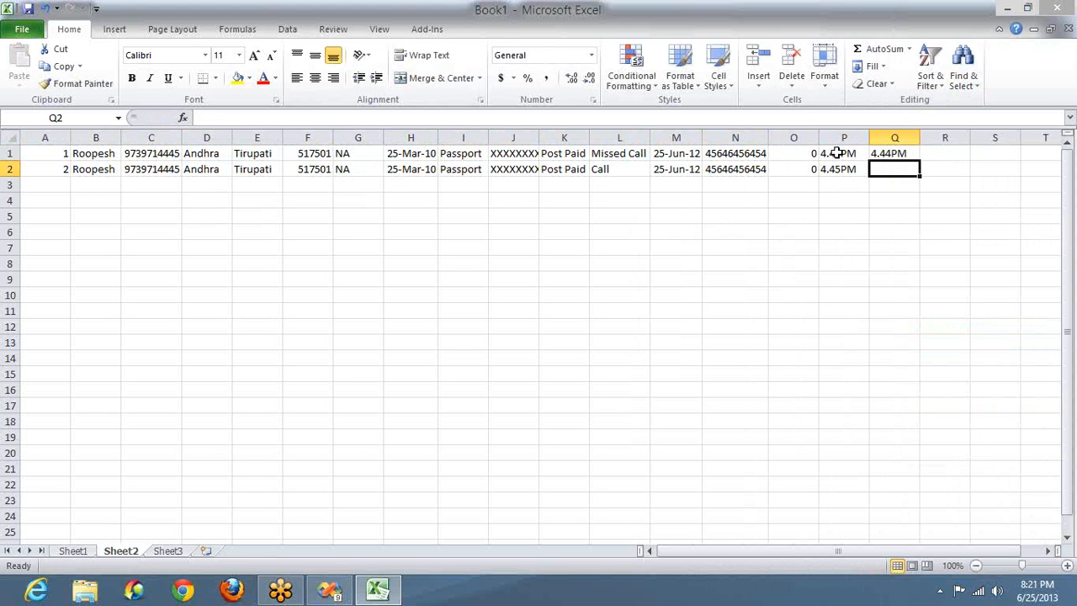
{"action": "type", "text": "5.00PM"}
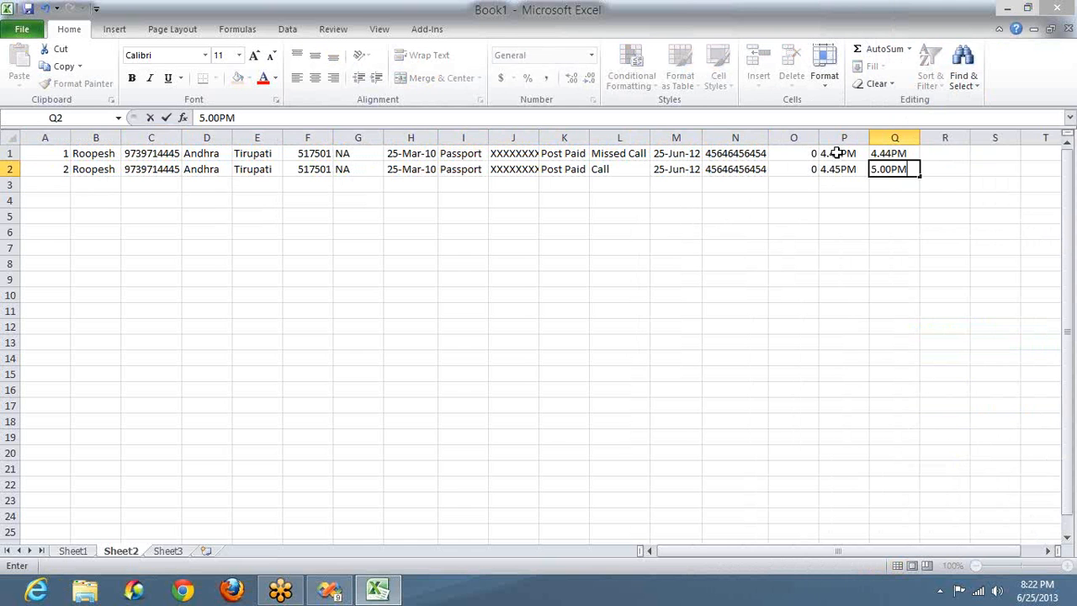
{"action": "key", "text": "Return"}
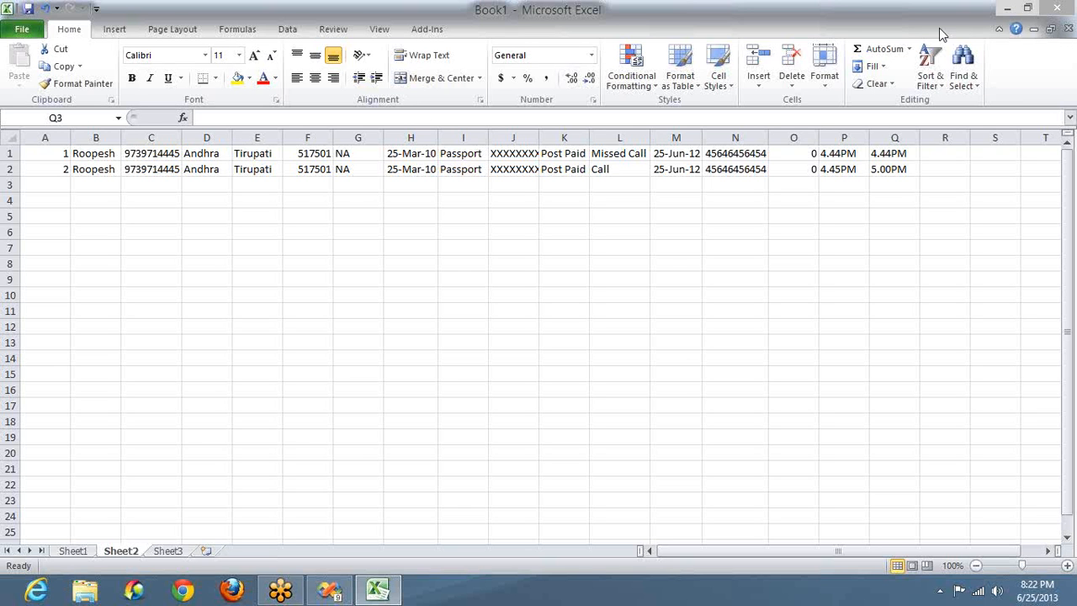
{"action": "left_click", "coordinate": [847, 40]}
{"action": "left_click", "coordinate": [896, 169]}
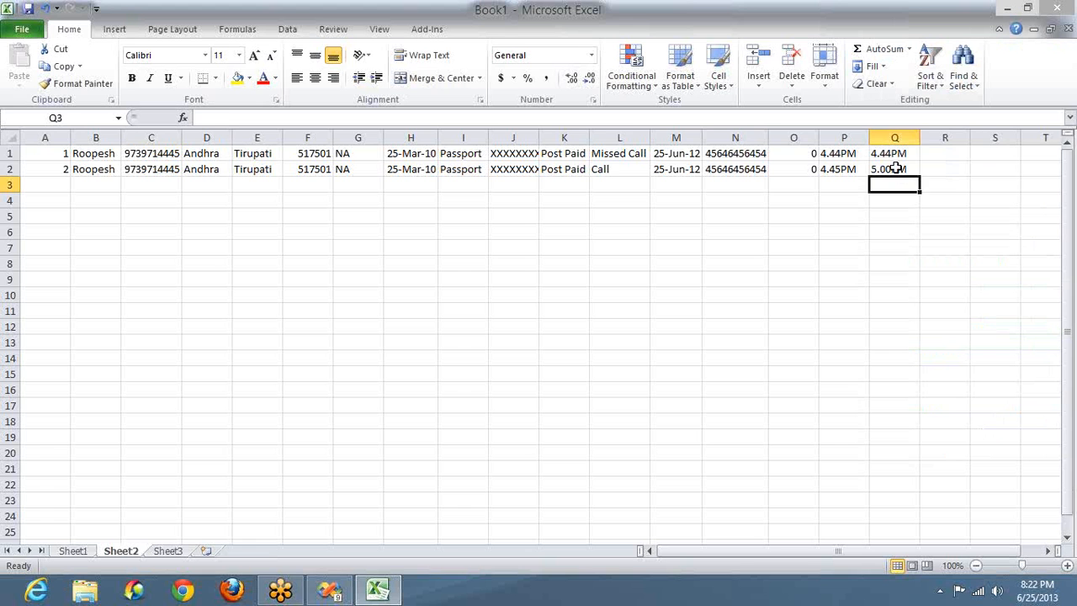
{"action": "left_click", "coordinate": [896, 168]}
Step: Type 1 Cr in I8, 3 in J8 and 3 Cr in L8, then return to A1
{"action": "key", "text": "ctrl+shift+Home"}
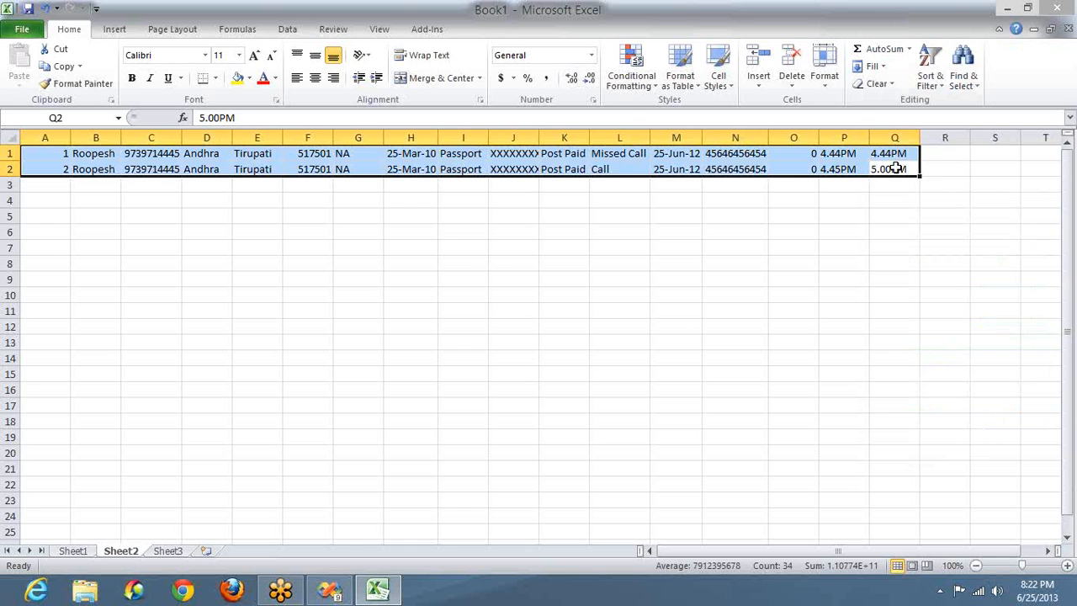
{"action": "left_click", "coordinate": [464, 263]}
{"action": "type", "text": "1 Cr"}
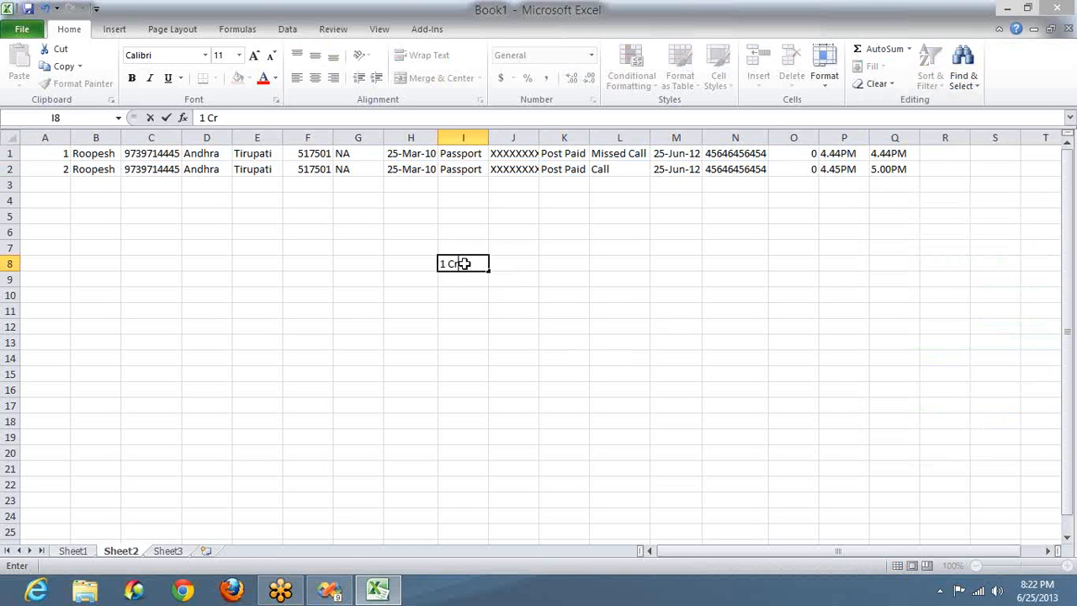
{"action": "key", "text": "Tab"}
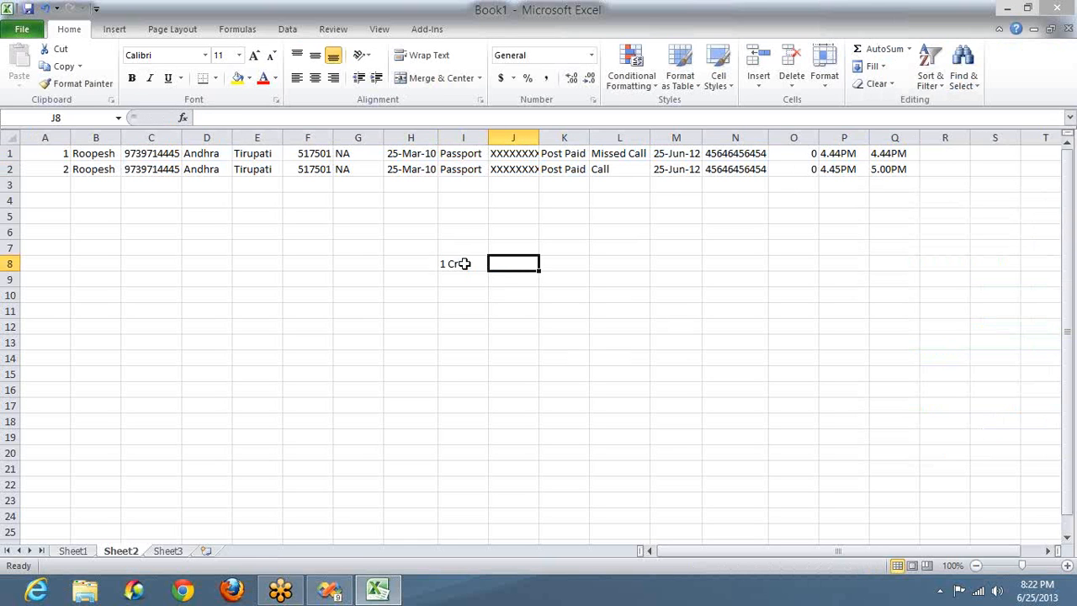
{"action": "type", "text": "3"}
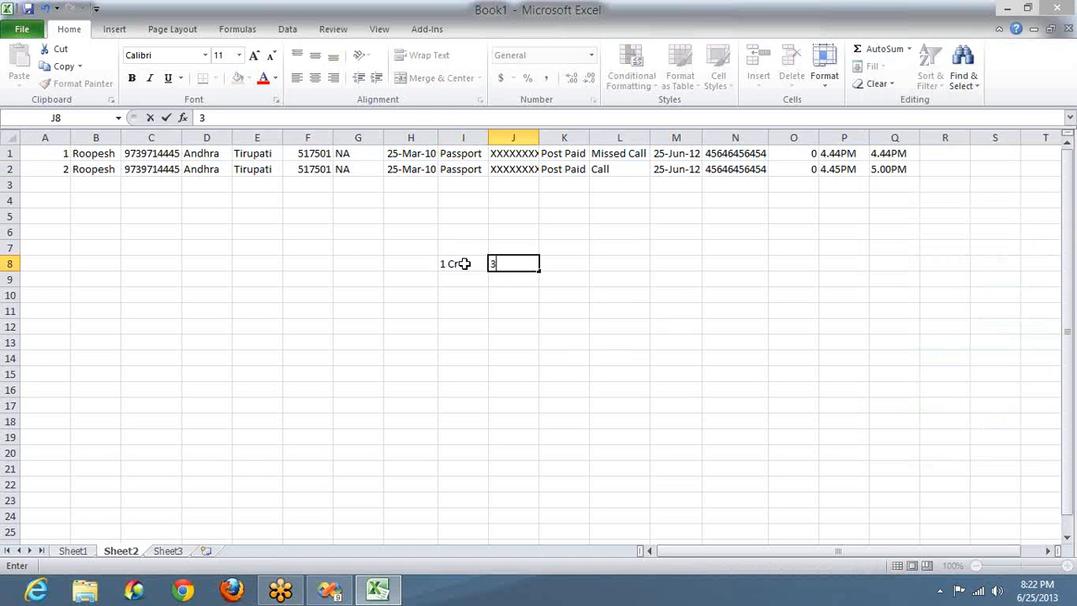
{"action": "key", "text": "Tab"}
{"action": "key", "text": "Tab"}
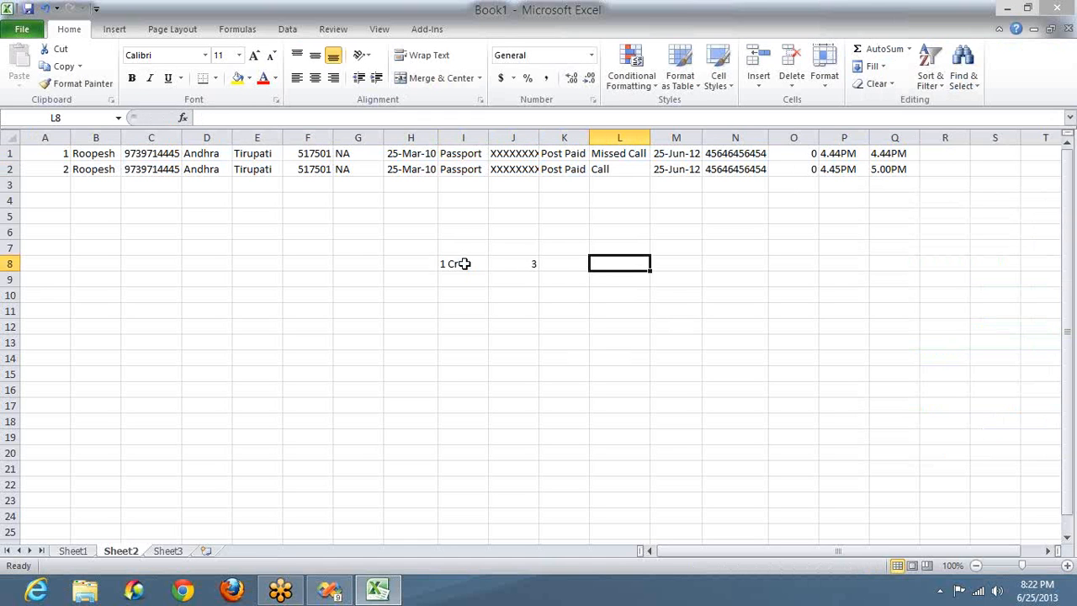
{"action": "type", "text": "3 Cr"}
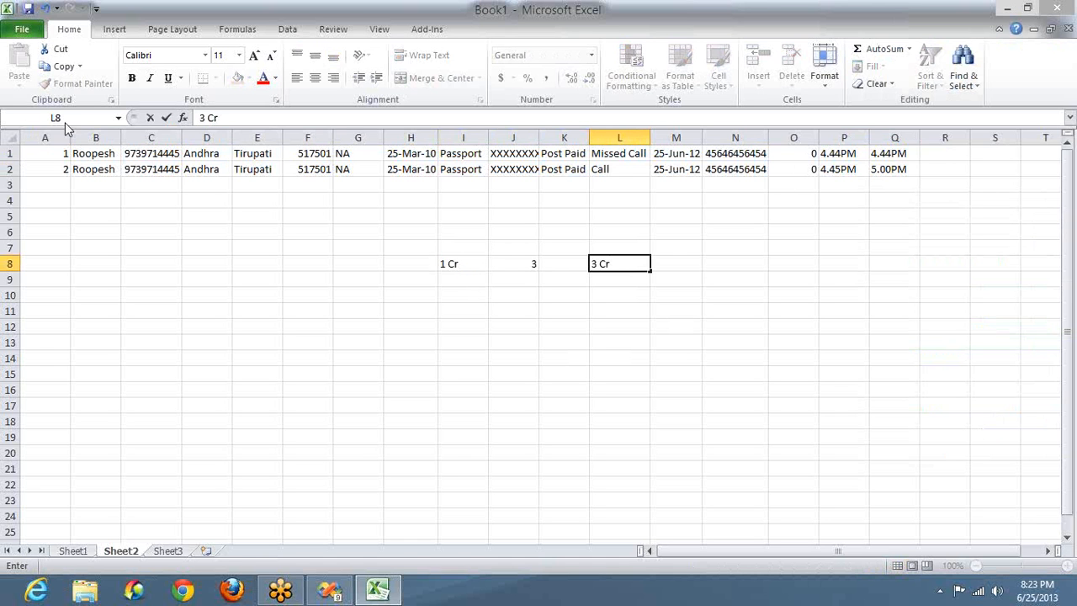
{"action": "left_click", "coordinate": [46, 157]}
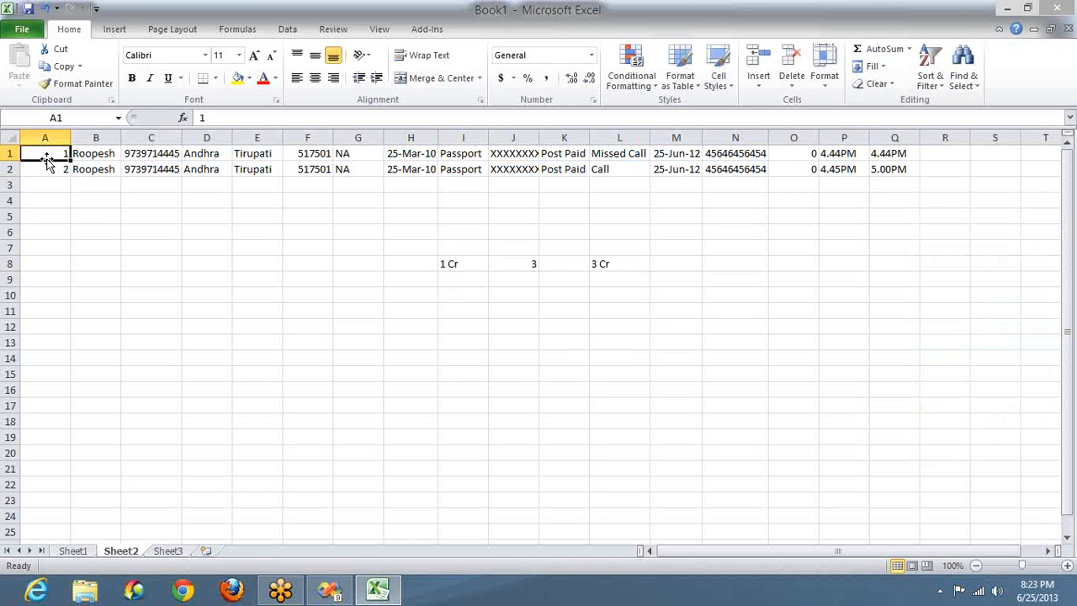
{"action": "key", "text": "End"}
{"action": "key", "text": "End"}
{"action": "key", "text": "End"}
{"action": "key", "text": "shift+Right"}
{"action": "key", "text": "shift+Down"}
{"action": "key", "text": "shift+Down"}
{"action": "key", "text": "shift+Down"}
{"action": "key", "text": "shift+Down"}
{"action": "key", "text": "shift+Down"}
{"action": "key", "text": "shift+Down"}
{"action": "key", "text": "shift+Down"}
{"action": "key", "text": "shift+Down"}
{"action": "key", "text": "shift+Down"}
{"action": "key", "text": "shift+Down"}
{"action": "key", "text": "shift+Down"}
{"action": "key", "text": "shift+Down"}
{"action": "key", "text": "shift+Down"}
{"action": "key", "text": "shift+Down"}
{"action": "key", "text": "shift+Down"}
{"action": "key", "text": "shift+Down"}
{"action": "key", "text": "shift+Down"}
{"action": "key", "text": "shift+Down"}
{"action": "key", "text": "shift+Down"}
{"action": "key", "text": "shift+Down"}
{"action": "key", "text": "shift+Down"}
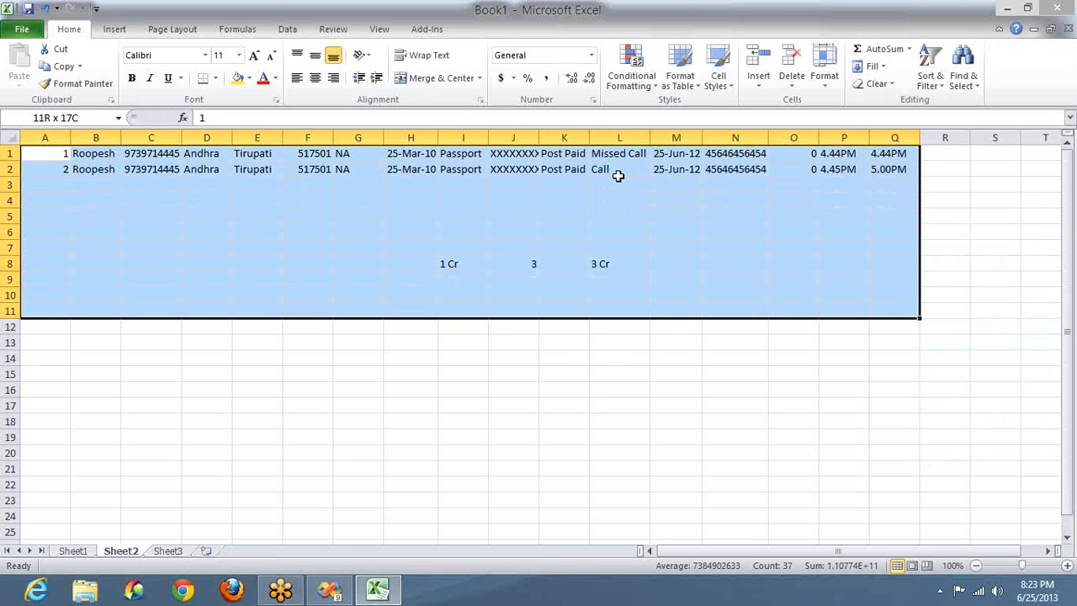
{"action": "key", "text": "shift+Down"}
{"action": "key", "text": "shift+Down"}
{"action": "key", "text": "shift+Down"}
{"action": "key", "text": "shift+Down"}
{"action": "key", "text": "shift+Down"}
{"action": "key", "text": "shift+Down"}
{"action": "key", "text": "shift+Down"}
{"action": "key", "text": "shift+Down"}
{"action": "key", "text": "shift+Down"}
{"action": "key", "text": "shift+Down"}
{"action": "key", "text": "shift+Down"}
{"action": "key", "text": "shift+Down"}
{"action": "key", "text": "shift+Down"}
{"action": "key", "text": "shift+Down"}
{"action": "key", "text": "shift+Down"}
{"action": "key", "text": "shift+Down"}
{"action": "key", "text": "shift+Down"}
{"action": "key", "text": "shift+Down"}
{"action": "key", "text": "shift+Down"}
{"action": "key", "text": "shift+Down"}
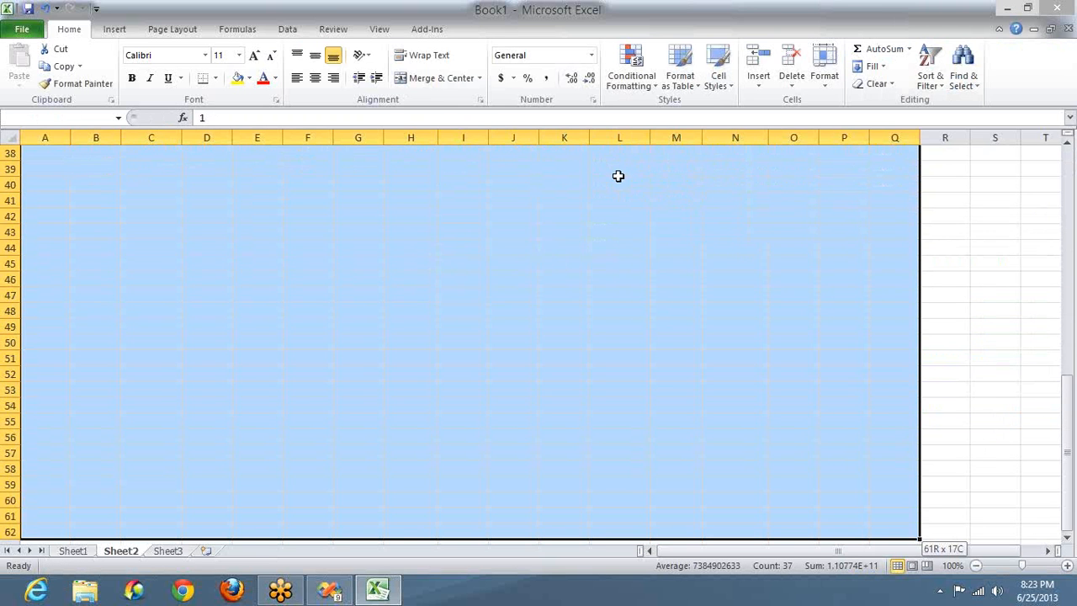
{"action": "key", "text": "shift+Down"}
{"action": "key", "text": "shift+Down"}
{"action": "key", "text": "shift+Down"}
{"action": "key", "text": "shift+Down"}
{"action": "key", "text": "shift+Down"}
{"action": "key", "text": "shift+Down"}
{"action": "key", "text": "shift+Down"}
{"action": "key", "text": "shift+Down"}
{"action": "key", "text": "shift+Down"}
{"action": "key", "text": "shift+Down"}
{"action": "key", "text": "shift+Down"}
{"action": "key", "text": "shift+Down"}
{"action": "key", "text": "shift+Down"}
{"action": "key", "text": "shift+Down"}
{"action": "key", "text": "shift+Down"}
{"action": "key", "text": "shift+Down"}
{"action": "key", "text": "shift+Down"}
{"action": "key", "text": "shift+Down"}
{"action": "key", "text": "shift+Down"}
{"action": "key", "text": "shift+Down"}
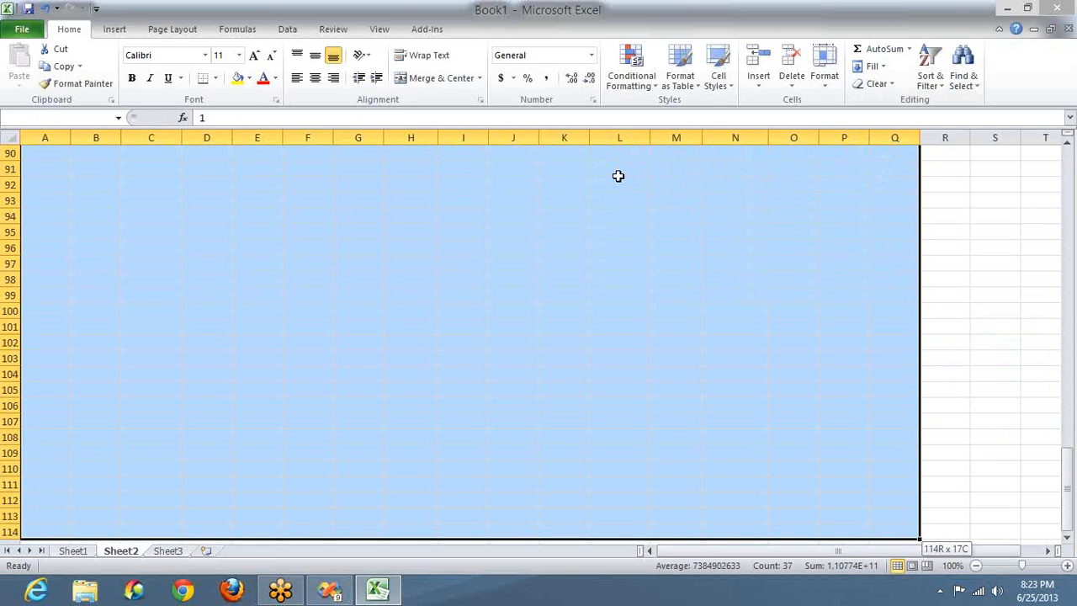
{"action": "key", "text": "shift+Down"}
{"action": "key", "text": "shift+Down"}
{"action": "key", "text": "shift+Down"}
{"action": "key", "text": "shift+Down"}
{"action": "key", "text": "shift+Down"}
{"action": "key", "text": "shift+Down"}
{"action": "key", "text": "shift+Down"}
{"action": "key", "text": "shift+Down"}
{"action": "key", "text": "shift+Down"}
{"action": "key", "text": "shift+Down"}
{"action": "key", "text": "shift+Down"}
{"action": "key", "text": "shift+Down"}
{"action": "key", "text": "shift+Down"}
{"action": "key", "text": "shift+Down"}
{"action": "key", "text": "shift+Down"}
{"action": "key", "text": "shift+Down"}
{"action": "key", "text": "shift+Down"}
{"action": "key", "text": "shift+Down"}
{"action": "key", "text": "shift+Down"}
{"action": "key", "text": "shift+Down"}
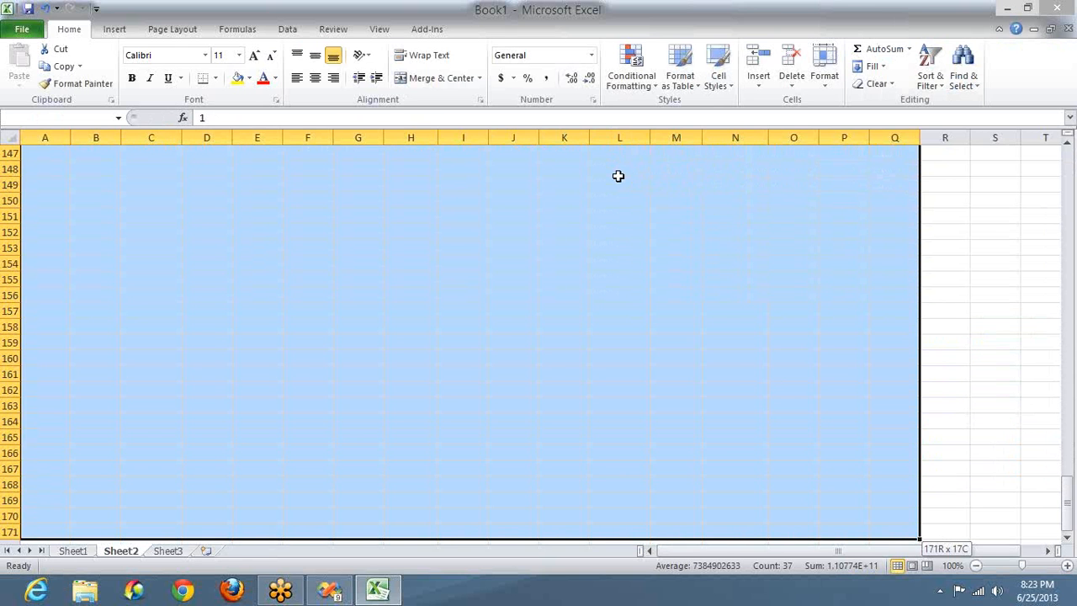
{"action": "key", "text": "shift+Down"}
{"action": "key", "text": "shift+Down"}
{"action": "key", "text": "shift+Down"}
{"action": "key", "text": "shift+Down"}
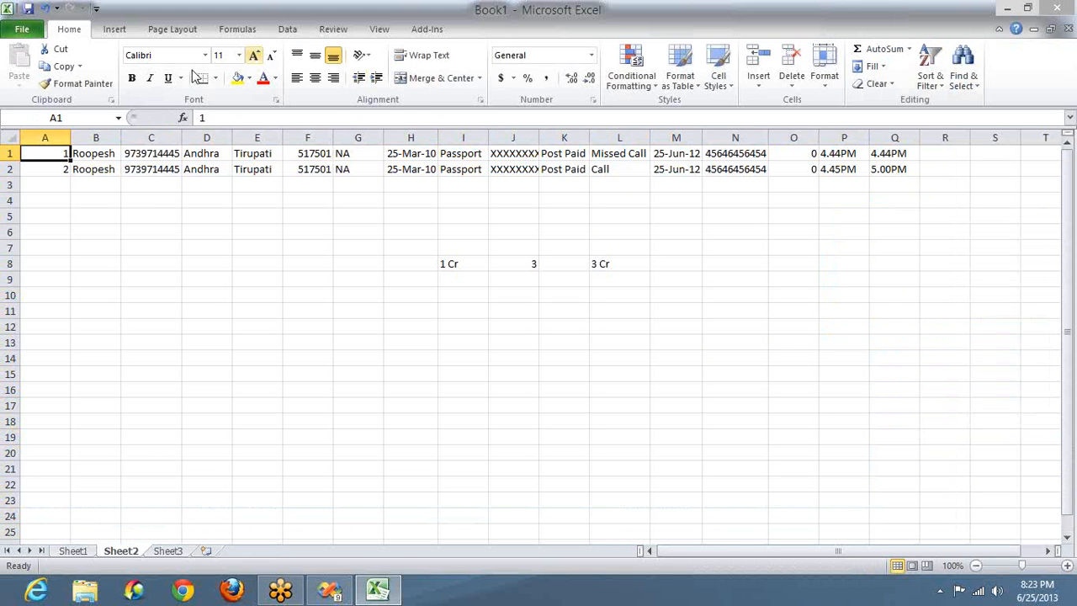
Step: Select columns B–K, then move the customer data in B1:K2 to start at cell L16
{"action": "left_click", "coordinate": [96, 137]}
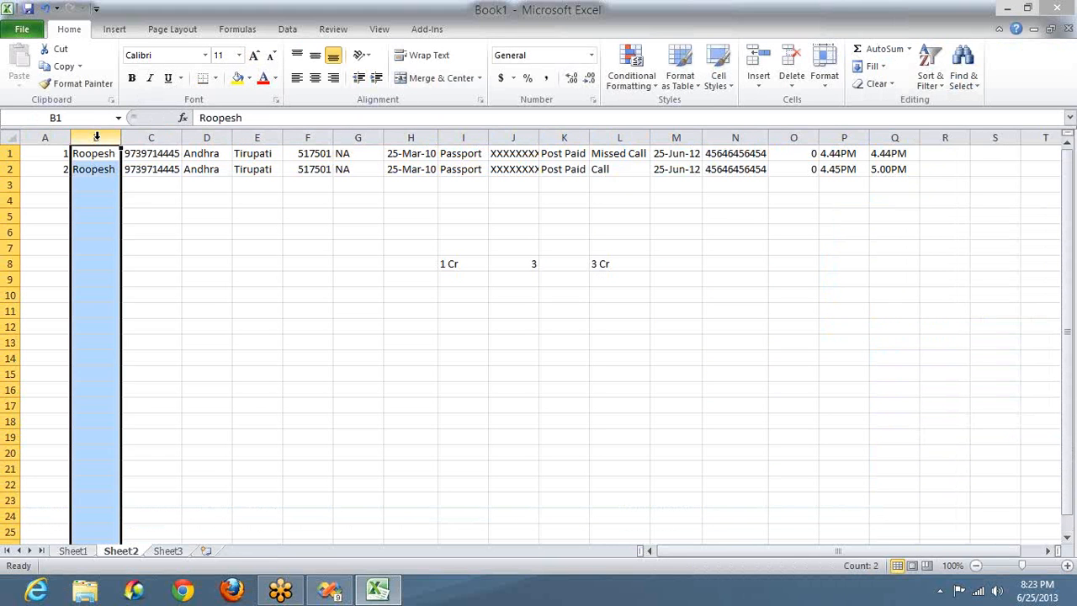
{"action": "left_click", "coordinate": [159, 136], "text": "ctrl"}
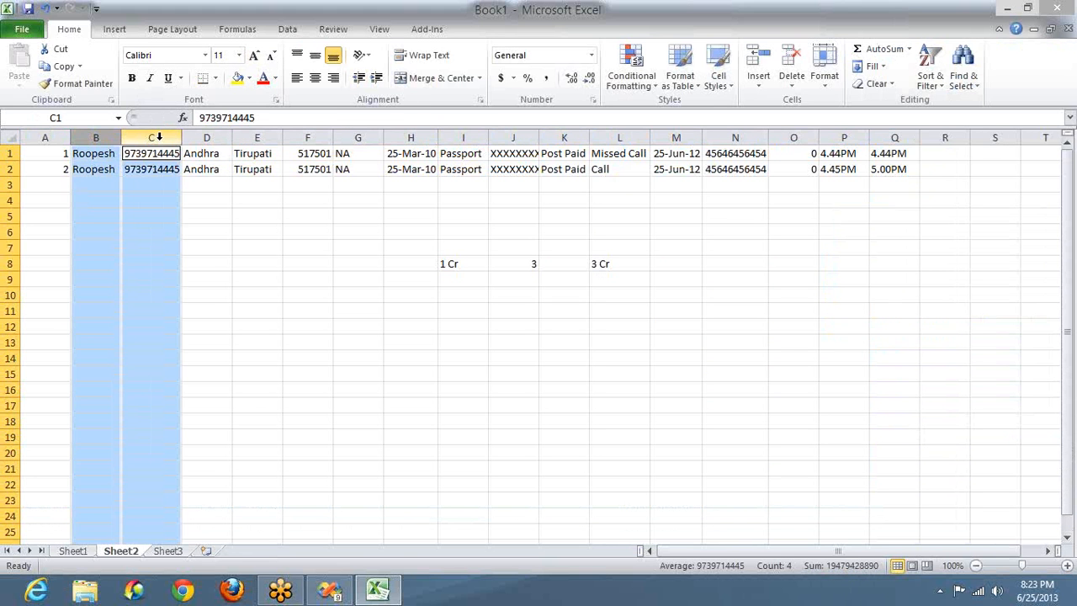
{"action": "left_click", "coordinate": [203, 137], "text": "ctrl"}
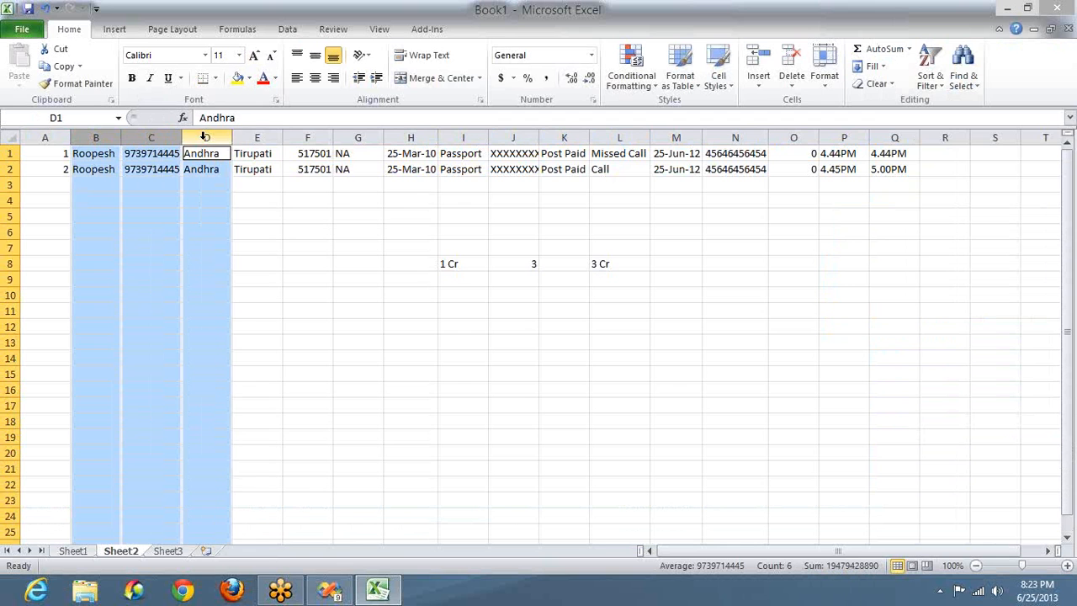
{"action": "left_click", "coordinate": [250, 136], "text": "ctrl"}
{"action": "left_click", "coordinate": [308, 136], "text": "ctrl"}
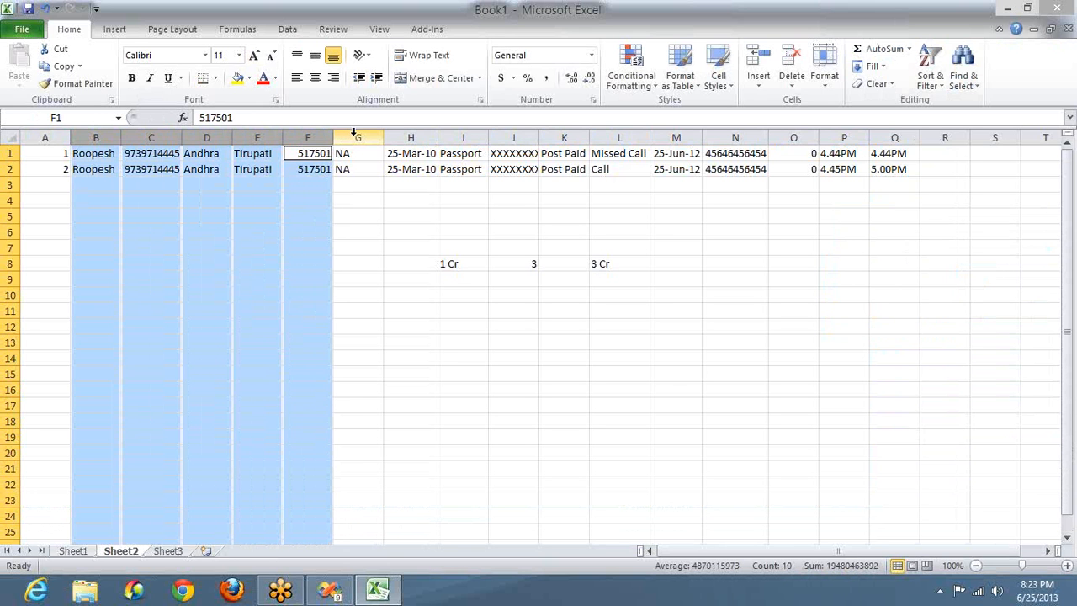
{"action": "left_click", "coordinate": [354, 135], "text": "ctrl"}
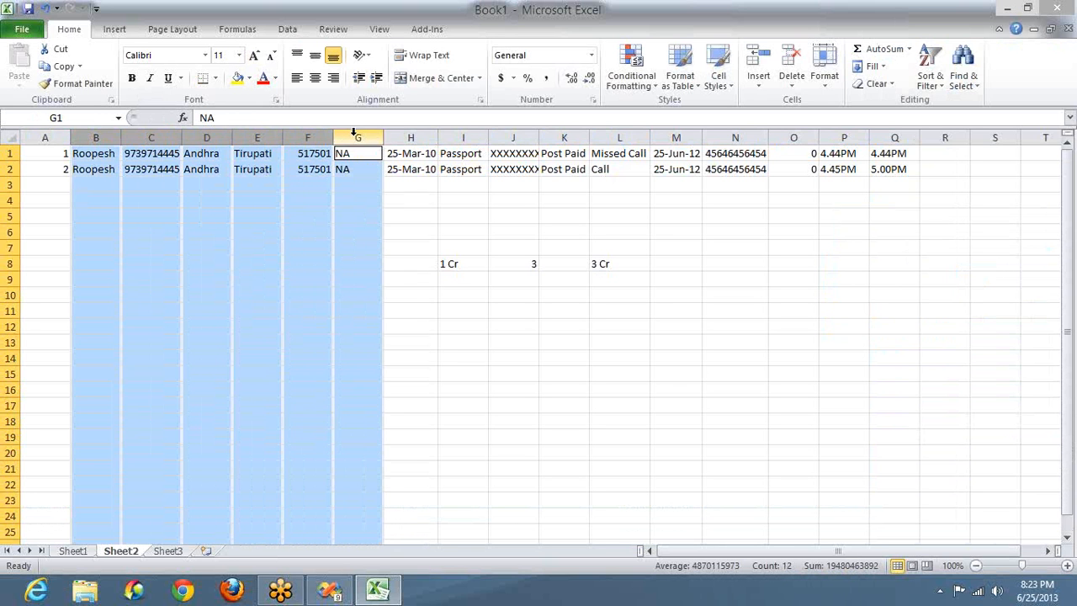
{"action": "left_click", "coordinate": [411, 136], "text": "ctrl"}
{"action": "left_click", "coordinate": [463, 137], "text": "ctrl"}
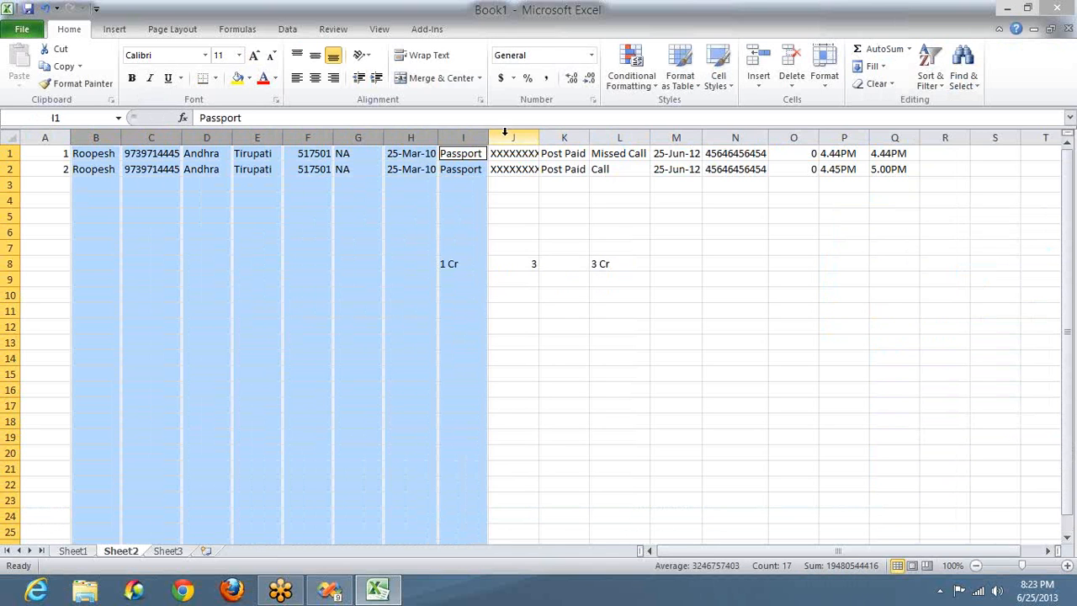
{"action": "left_click", "coordinate": [505, 134], "text": "ctrl"}
{"action": "left_click", "coordinate": [553, 135], "text": "ctrl"}
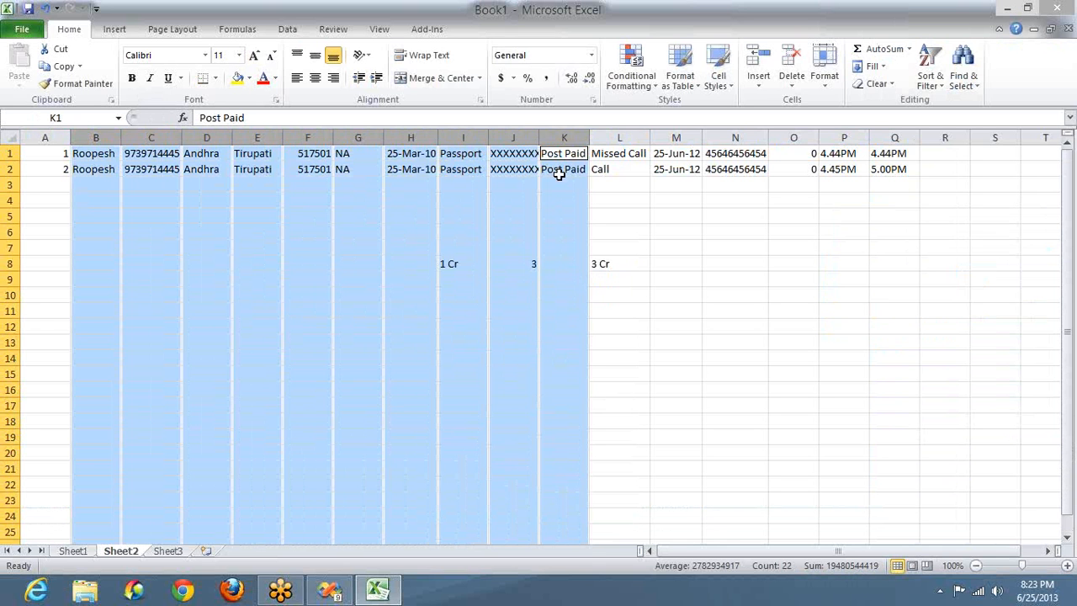
{"action": "left_click", "coordinate": [560, 173]}
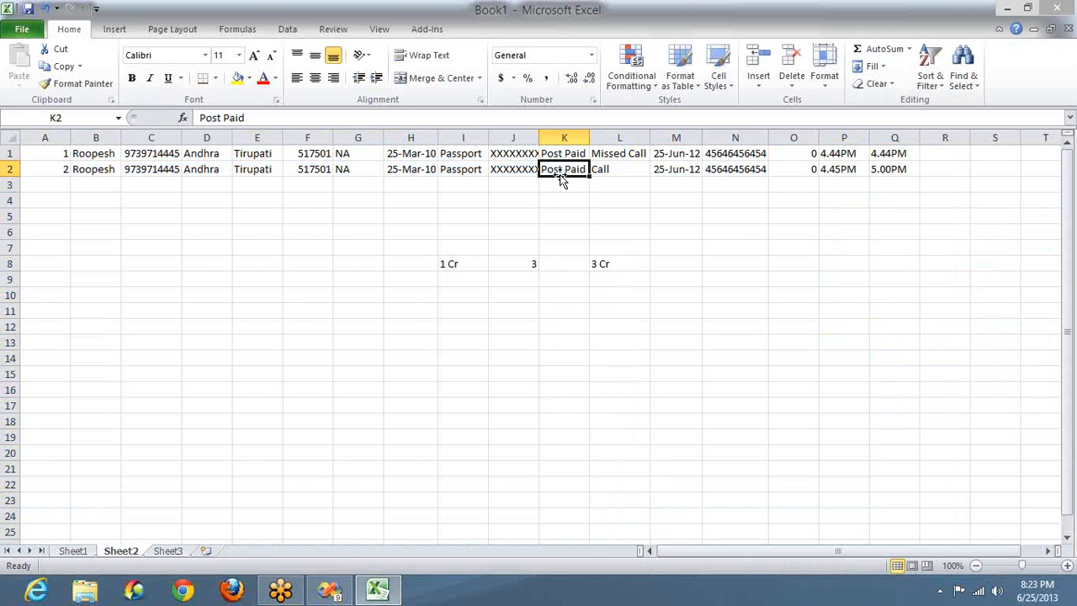
{"action": "left_click", "coordinate": [95, 153], "text": "shift"}
{"action": "key", "text": "ctrl+c"}
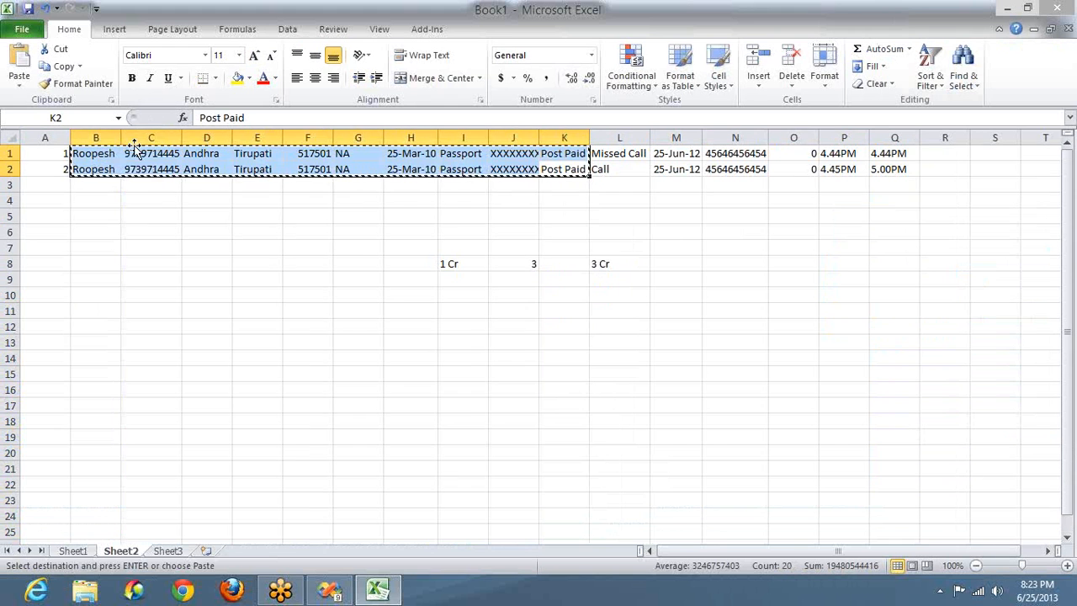
{"action": "left_click", "coordinate": [630, 386]}
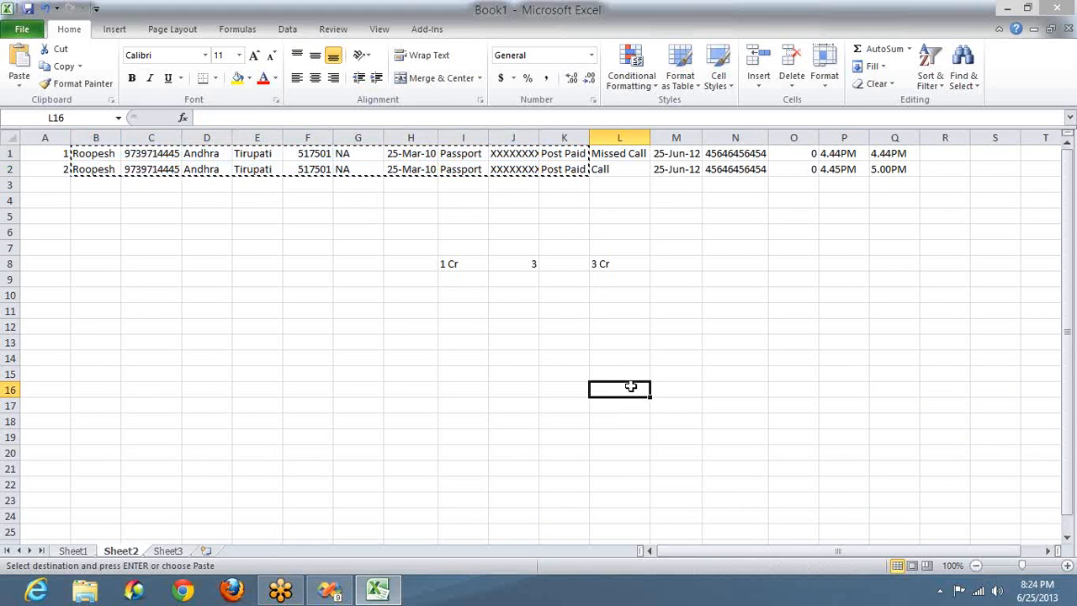
{"action": "key", "text": "Return"}
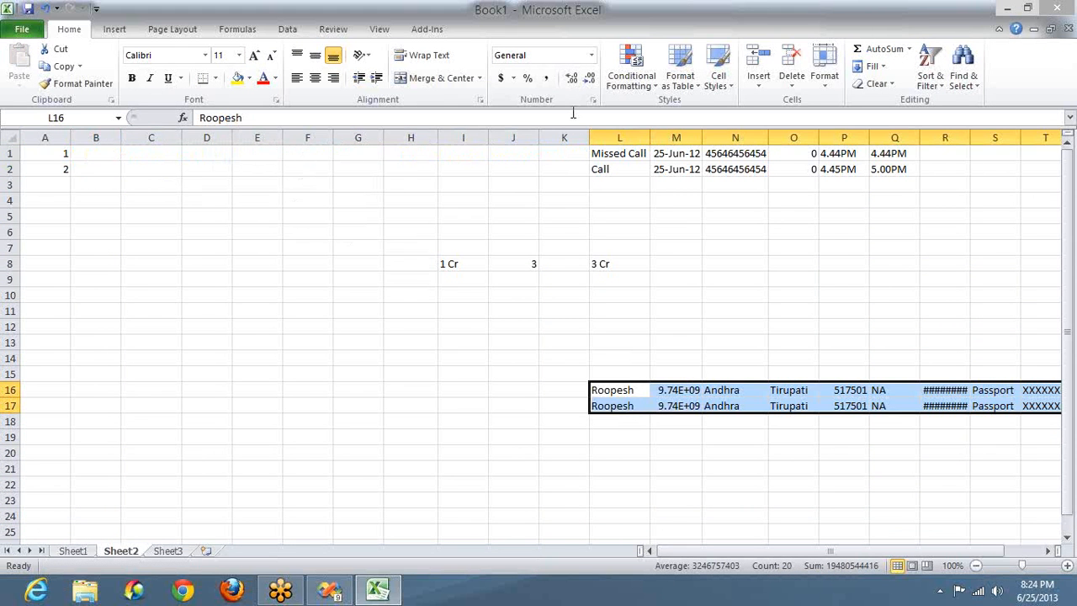
Step: Delete the emptied columns B through K so the call records begin in column B
{"action": "left_click", "coordinate": [555, 135]}
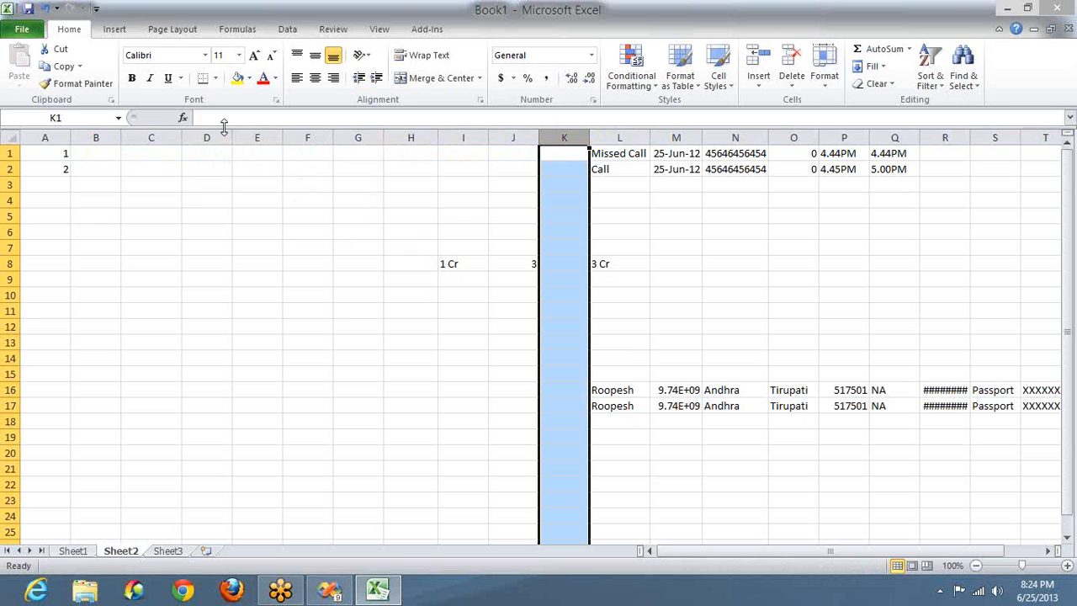
{"action": "left_click", "coordinate": [95, 134], "text": "shift"}
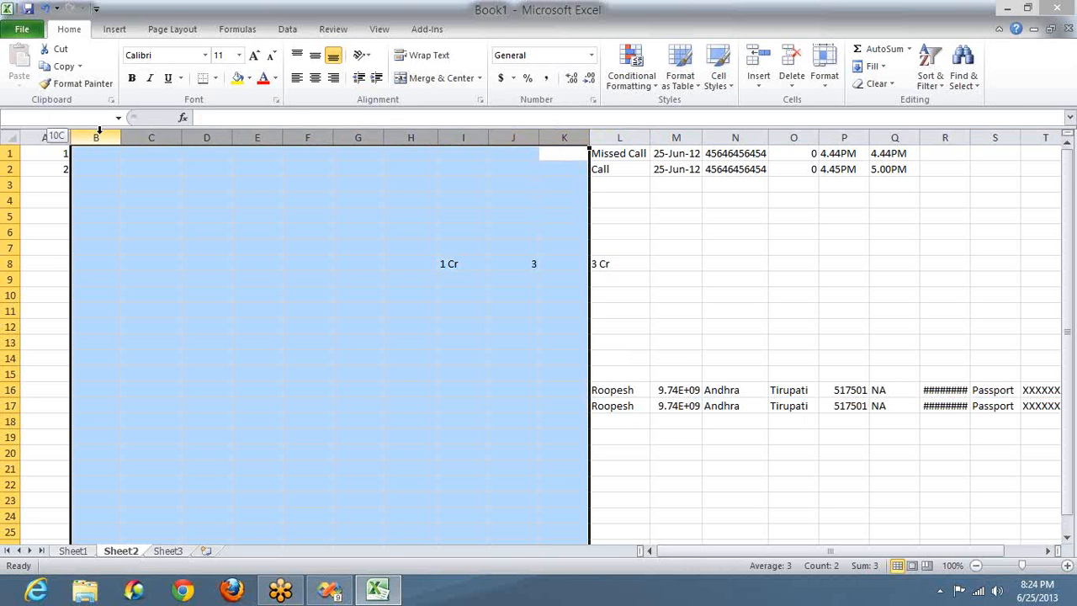
{"action": "right_click", "coordinate": [100, 137]}
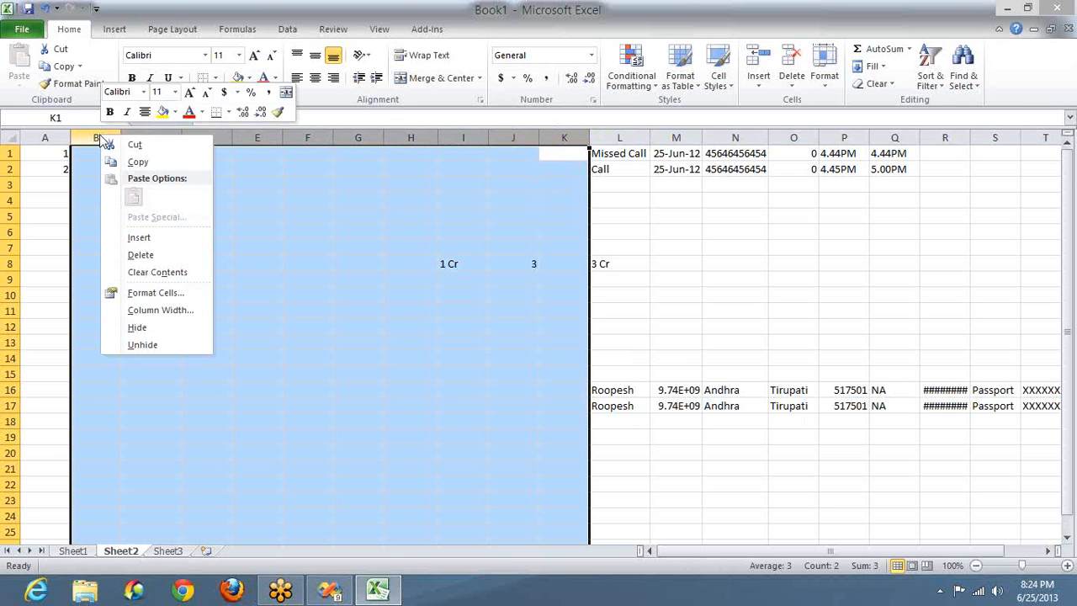
{"action": "left_click", "coordinate": [139, 255]}
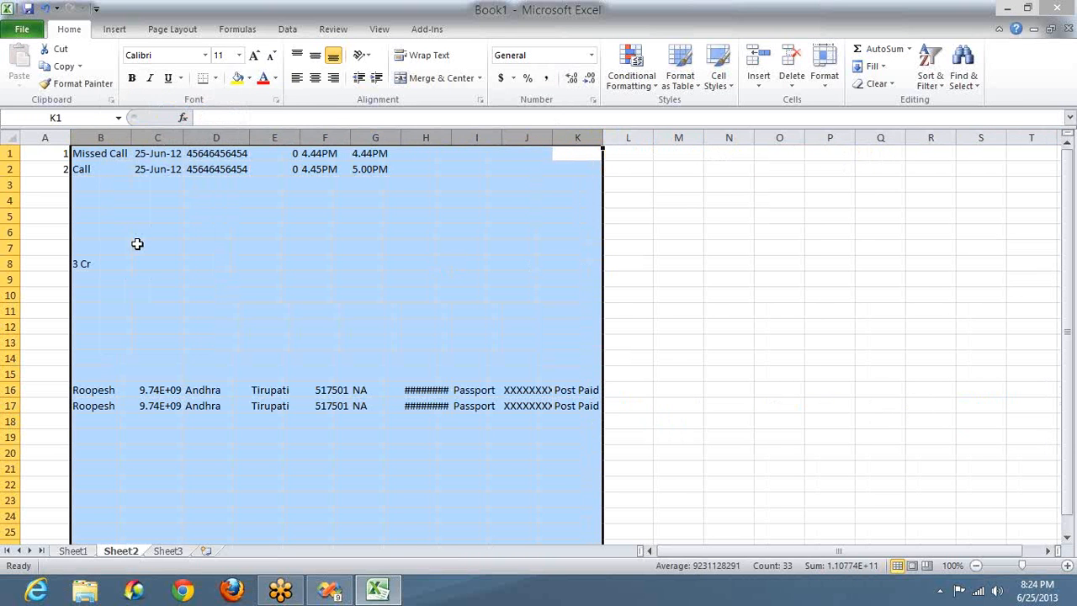
{"action": "left_click", "coordinate": [59, 389]}
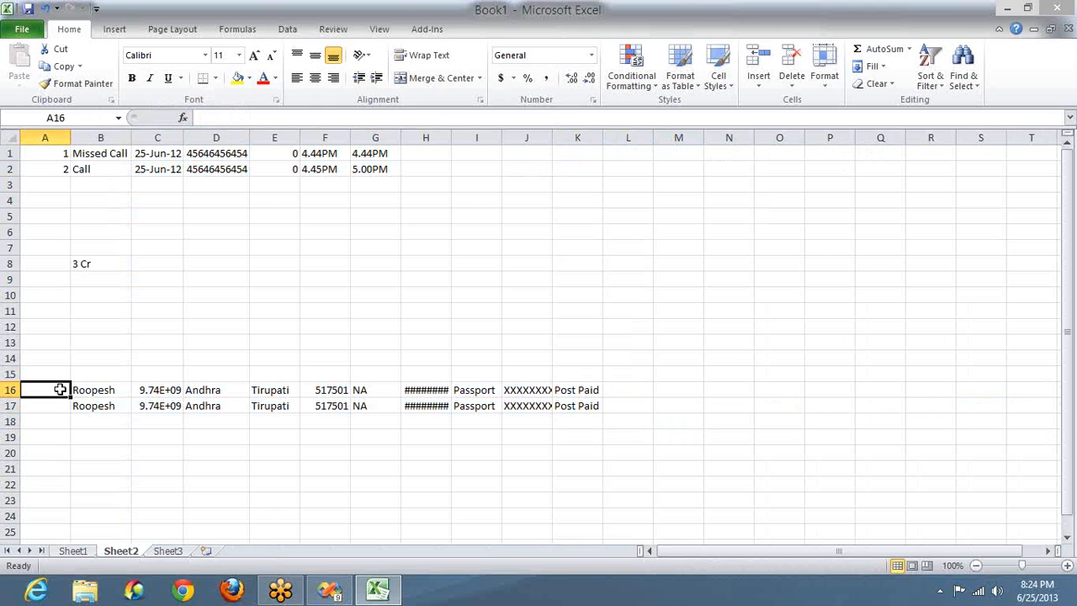
Step: Widen column H to show full dates, give A16 customer ID 1, and clear duplicate row 17
{"action": "double_click", "coordinate": [451, 134]}
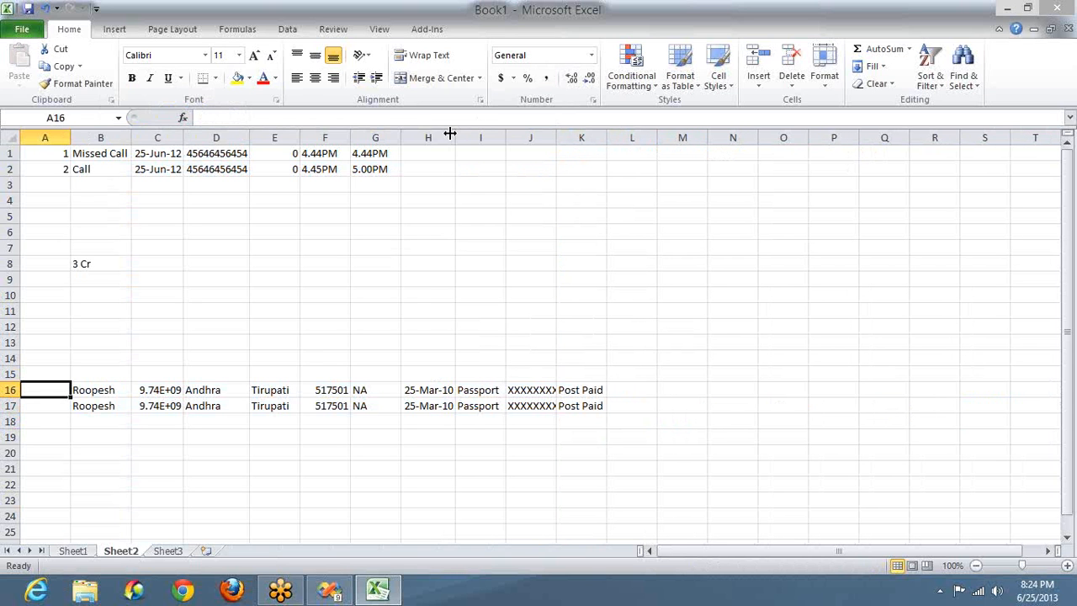
{"action": "type", "text": "1"}
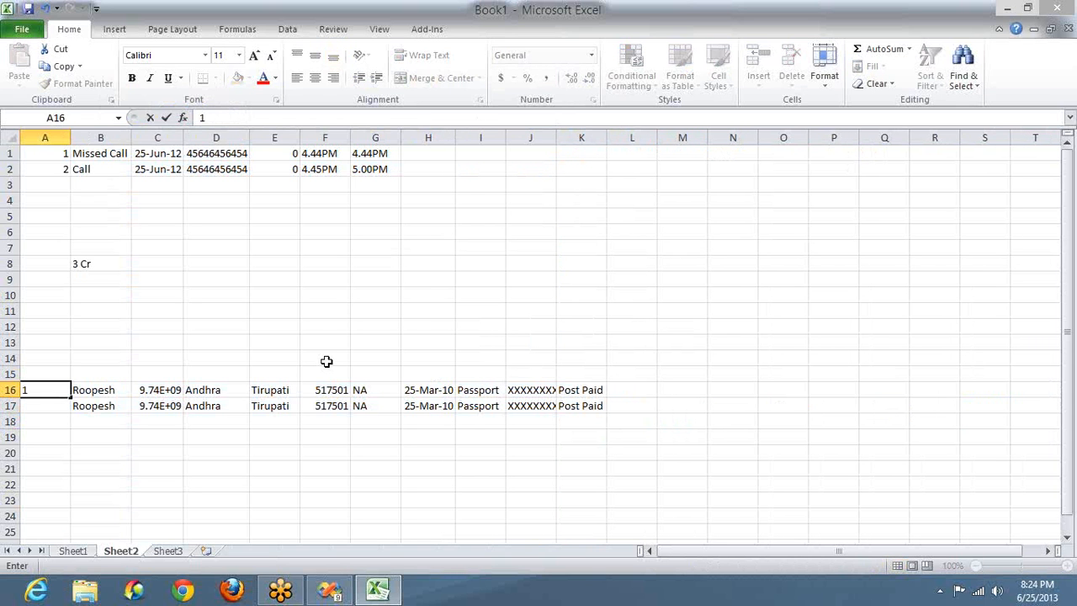
{"action": "key", "text": "Return"}
{"action": "key", "text": "Right"}
{"action": "key", "text": "shift+Right"}
{"action": "key", "text": "shift+Right"}
{"action": "key", "text": "shift+Right"}
{"action": "key", "text": "shift+Right"}
{"action": "key", "text": "shift+Right"}
{"action": "key", "text": "shift+Right"}
{"action": "key", "text": "shift+Right"}
{"action": "key", "text": "shift+Right"}
{"action": "key", "text": "shift+Right"}
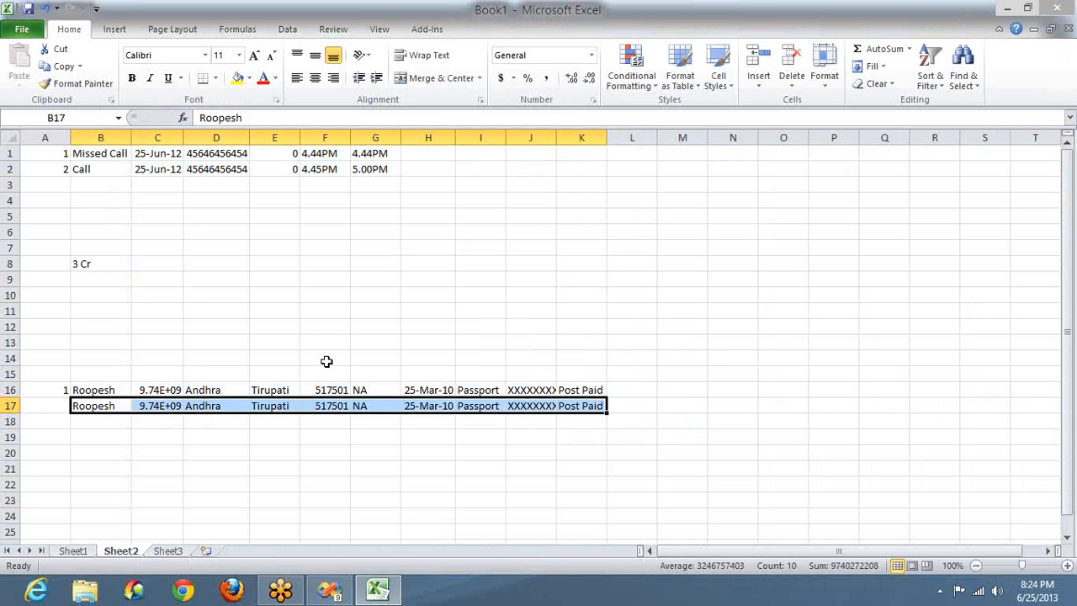
{"action": "key", "text": "Delete"}
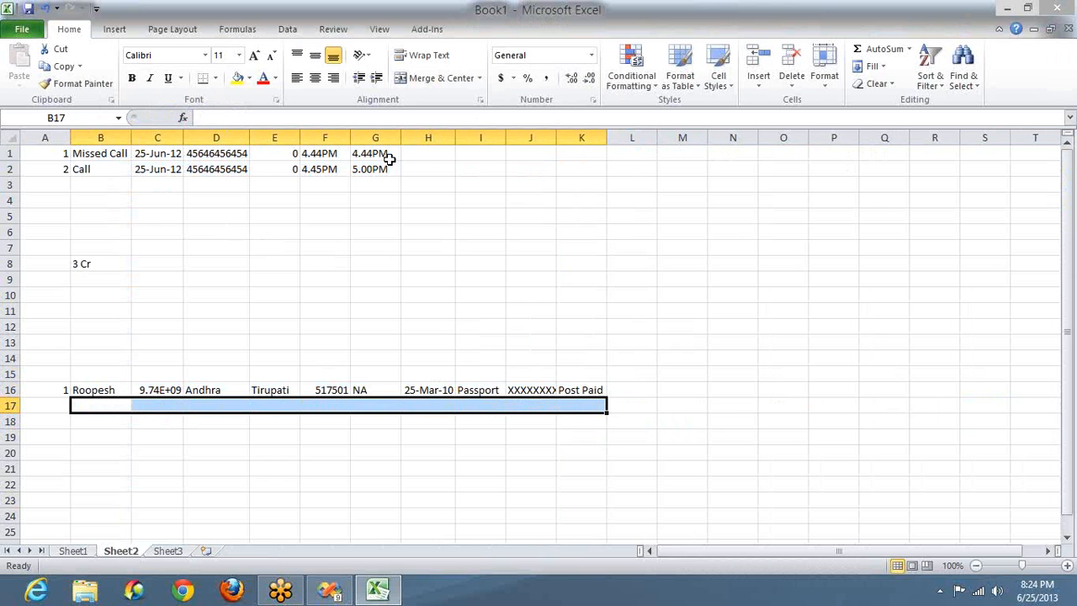
Step: Enter customer key 1 in H1 and H2 for both call rows
{"action": "left_click", "coordinate": [425, 148]}
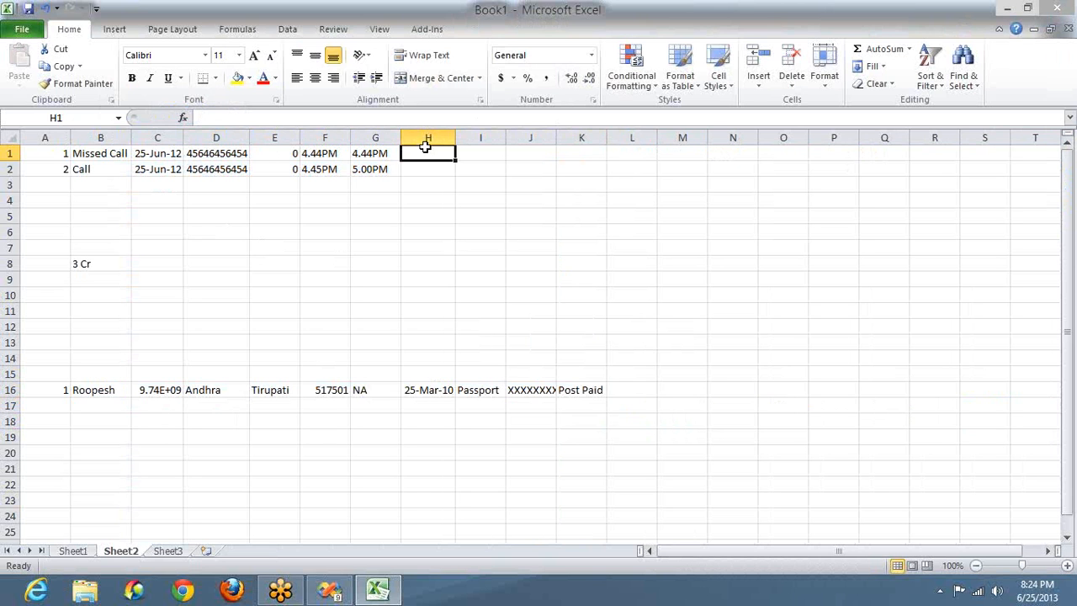
{"action": "type", "text": "1"}
{"action": "key", "text": "Return"}
{"action": "type", "text": "1"}
{"action": "key", "text": "Return"}
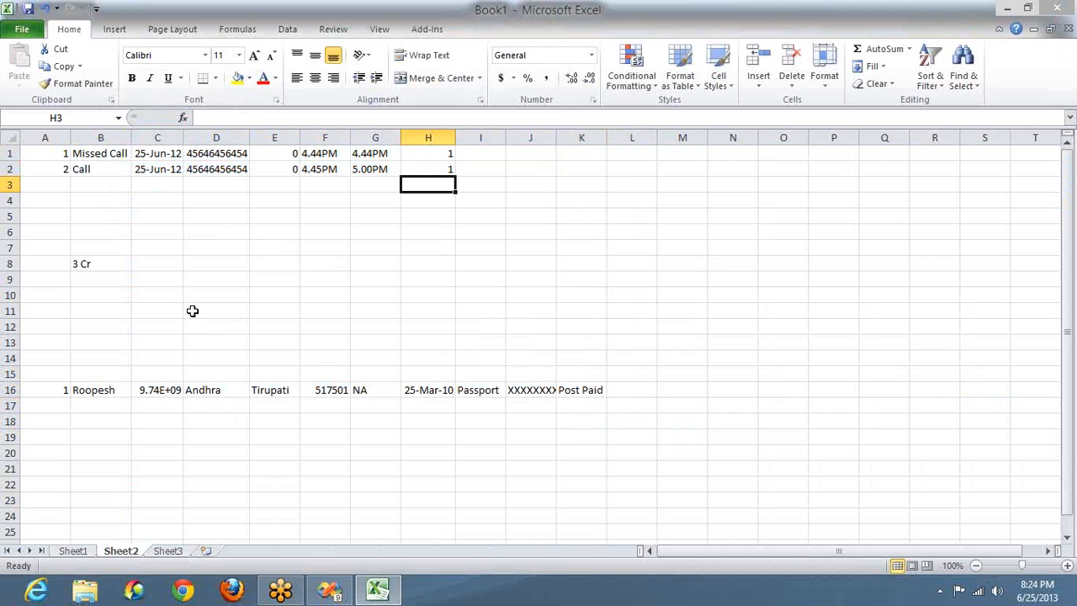
Step: Copy customer row A16:K16 and paste it into row 17
{"action": "left_click", "coordinate": [49, 389]}
{"action": "key", "text": "End"}
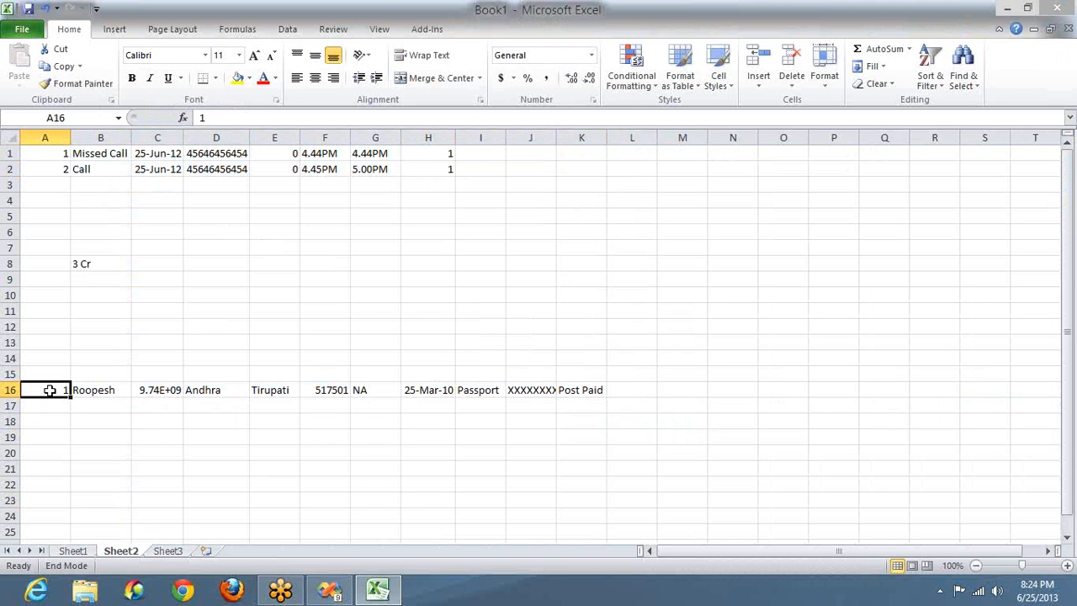
{"action": "key", "text": "shift+Right"}
{"action": "key", "text": "shift+Right"}
{"action": "key", "text": "shift+Left"}
{"action": "key", "text": "ctrl+c"}
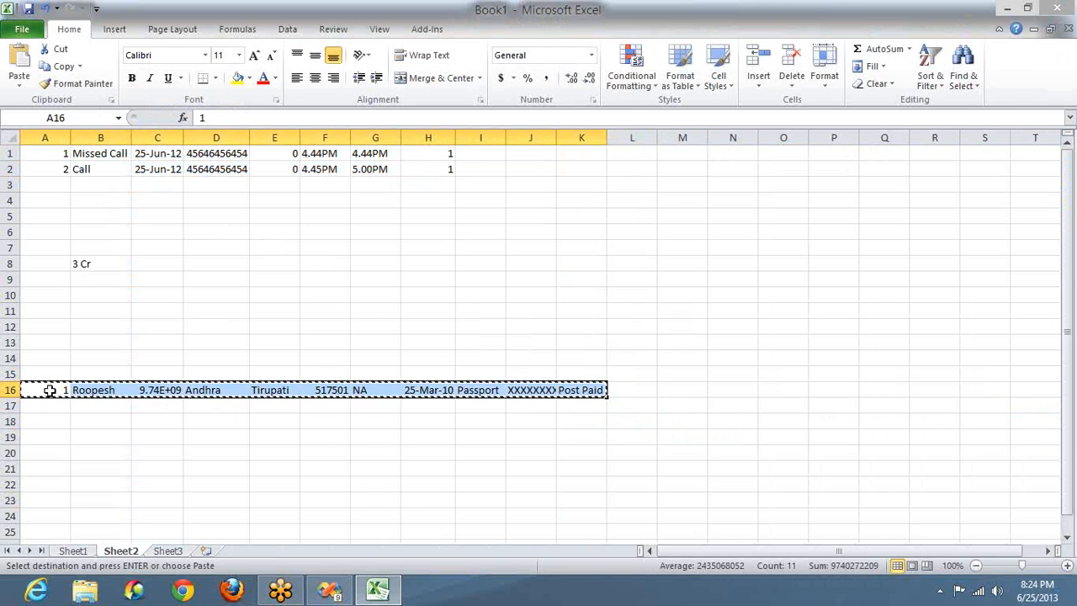
{"action": "key", "text": "Down"}
{"action": "key", "text": "ctrl+v"}
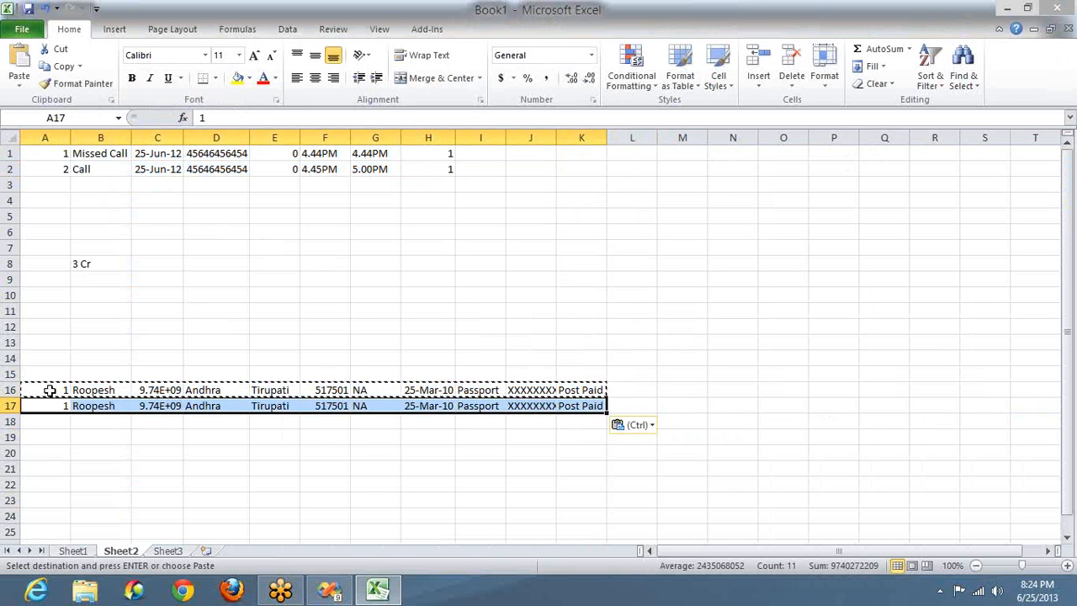
Step: Overwrite row 17 with the second customer's name, phone number, city bang and PIN code
{"action": "left_click", "coordinate": [101, 408]}
{"action": "type", "text": "Lokesh"}
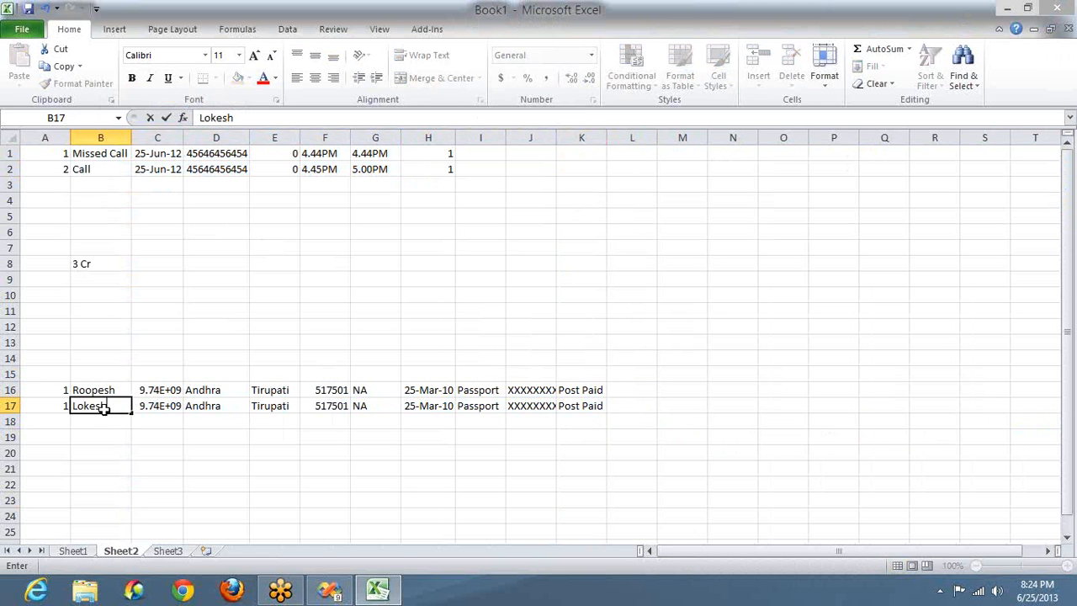
{"action": "key", "text": "Tab"}
{"action": "type", "text": "35345345"}
{"action": "key", "text": "Tab"}
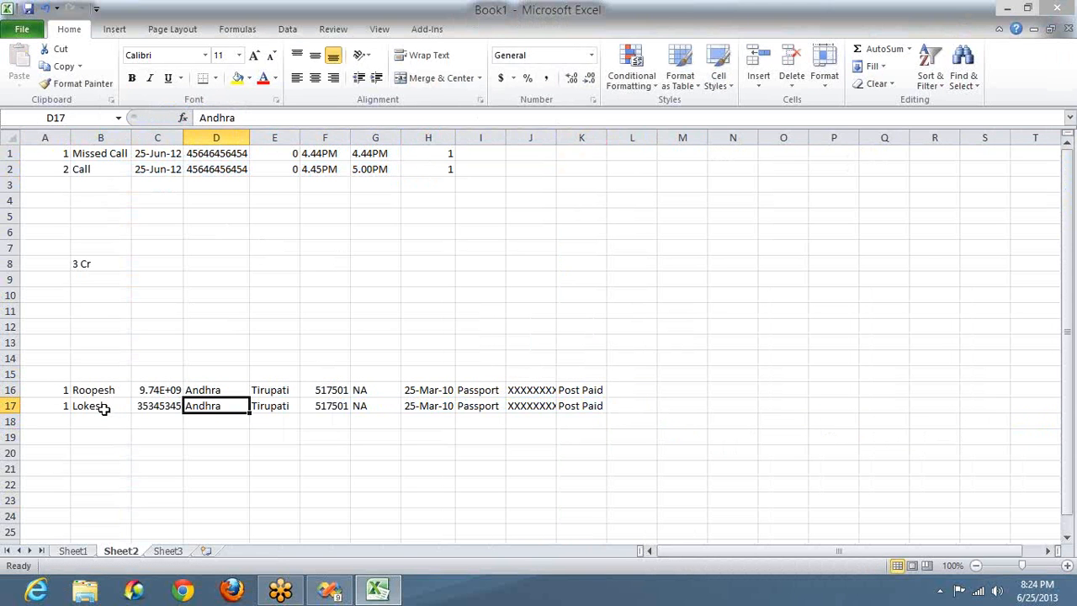
{"action": "key", "text": "Tab"}
{"action": "type", "text": "bang"}
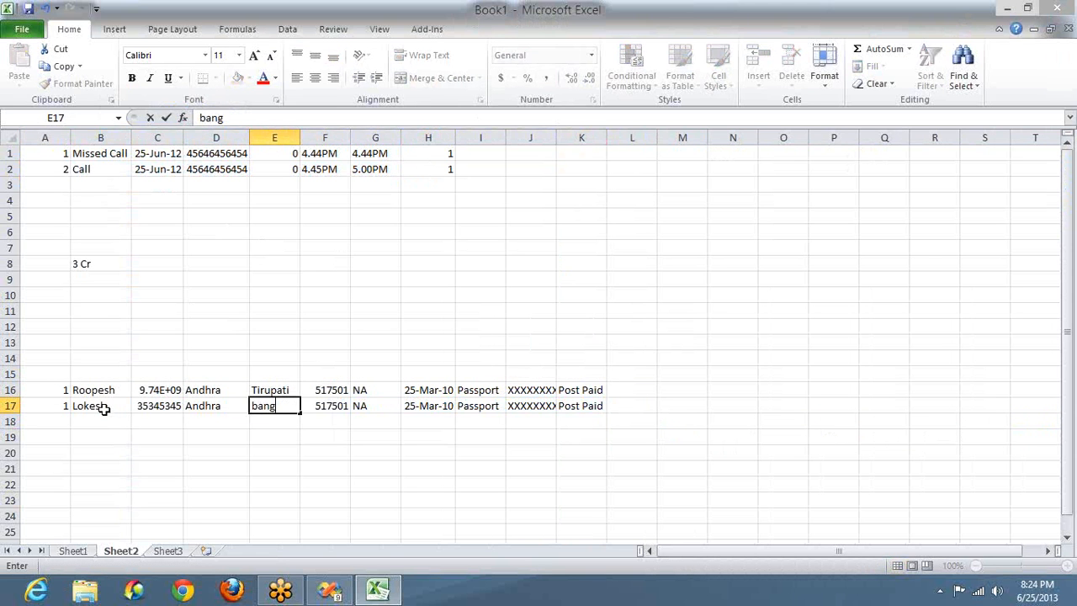
{"action": "key", "text": "Tab"}
{"action": "type", "text": "345343"}
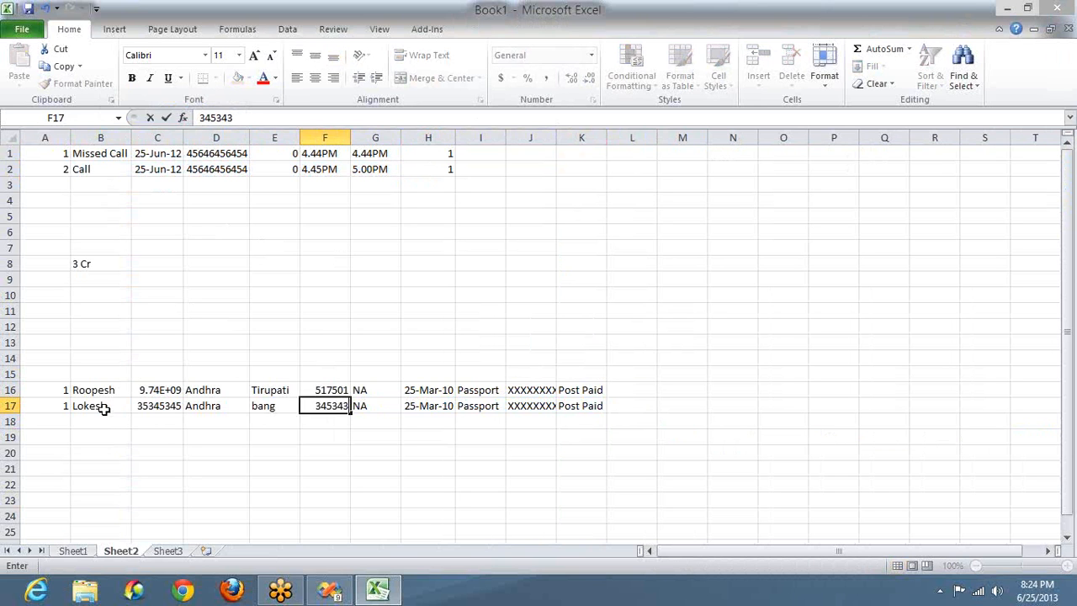
{"action": "key", "text": "Tab"}
{"action": "key", "text": "Tab"}
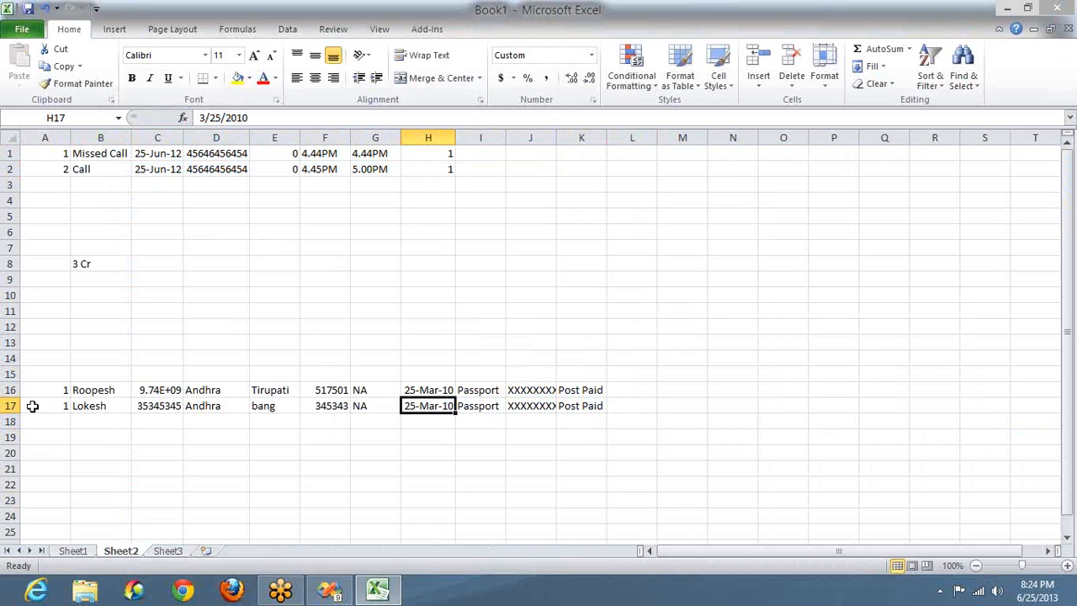
Step: Change the customer ID in A17 to 2
{"action": "double_click", "coordinate": [48, 406]}
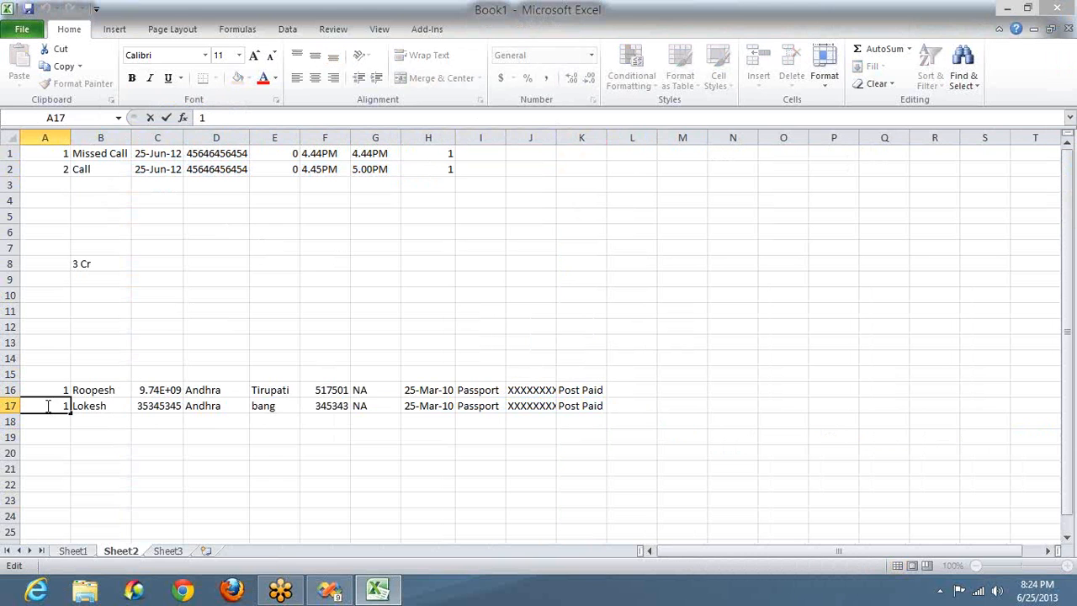
{"action": "type", "text": "2"}
{"action": "key", "text": "BackSpace"}
{"action": "key", "text": "BackSpace"}
{"action": "type", "text": "2"}
Step: Start call row 3 with key 3 and type Call, copying row 2's date and times into it
{"action": "left_click", "coordinate": [59, 185]}
{"action": "type", "text": "3"}
{"action": "key", "text": "Tab"}
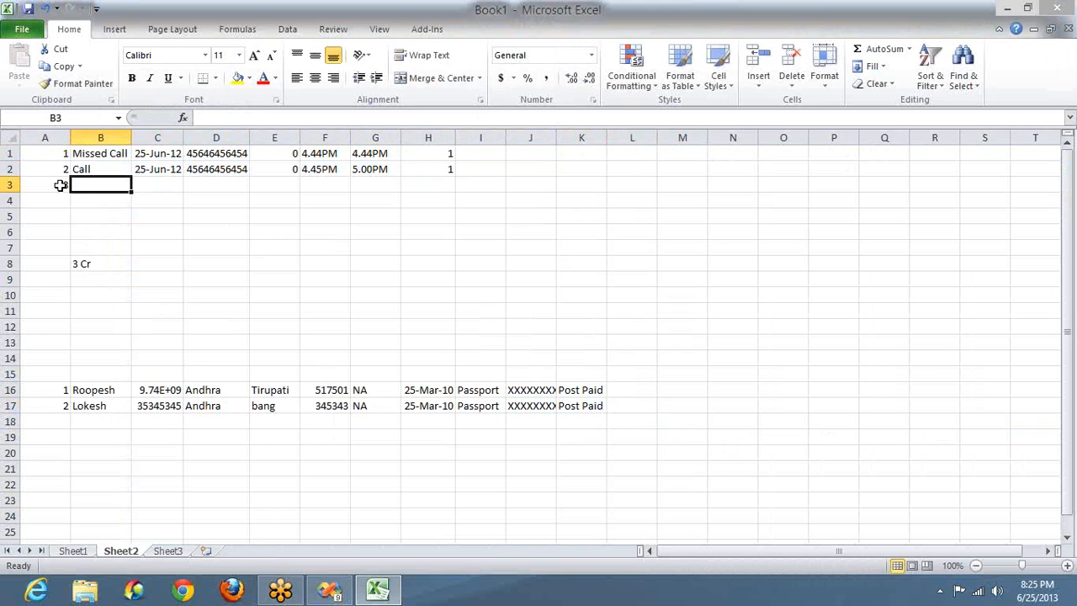
{"action": "type", "text": "Call"}
{"action": "key", "text": "Tab"}
{"action": "key", "text": "Up"}
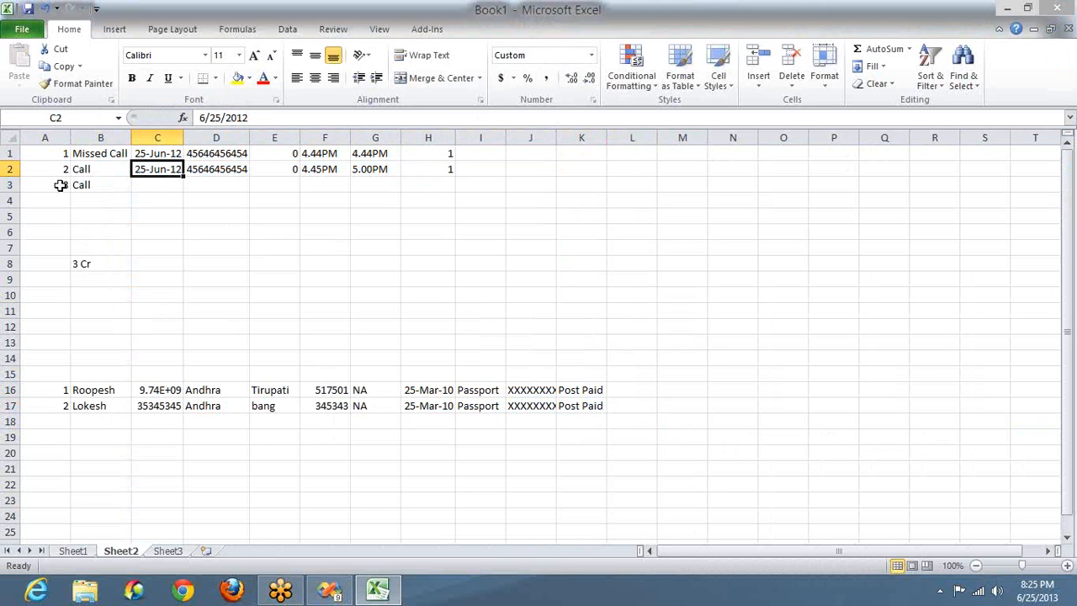
{"action": "key", "text": "shift+Right"}
{"action": "key", "text": "shift+Right"}
{"action": "key", "text": "shift+Right"}
{"action": "key", "text": "shift+Right"}
{"action": "key", "text": "ctrl+c"}
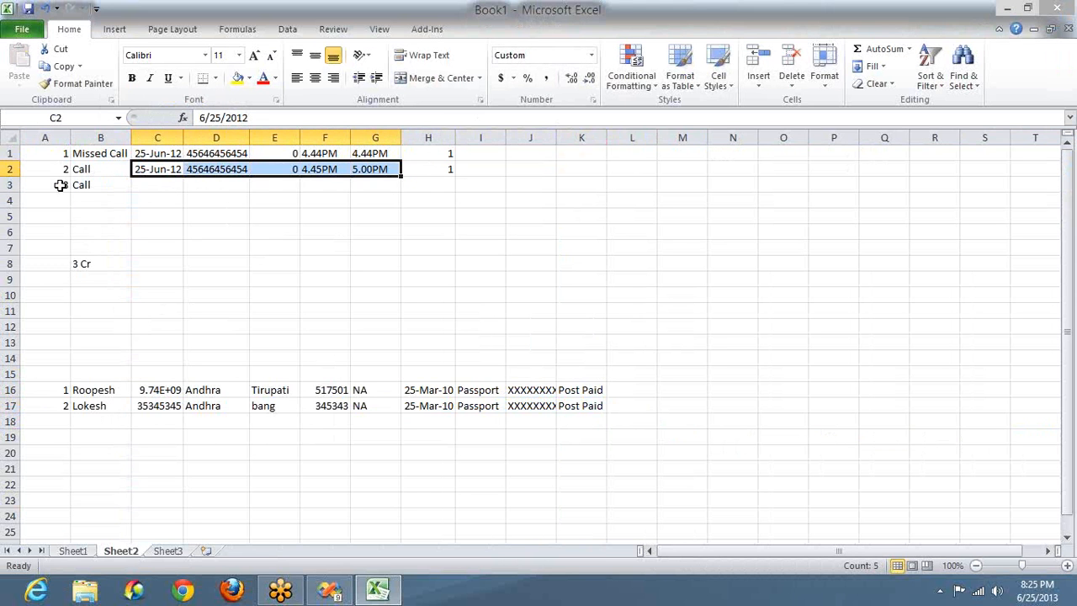
{"action": "key", "text": "Down"}
{"action": "key", "text": "ctrl+v"}
{"action": "key", "text": "Right"}
Step: Set row 3's customer ID to 2 and replace its number in D3 with the new one
{"action": "key", "text": "Right"}
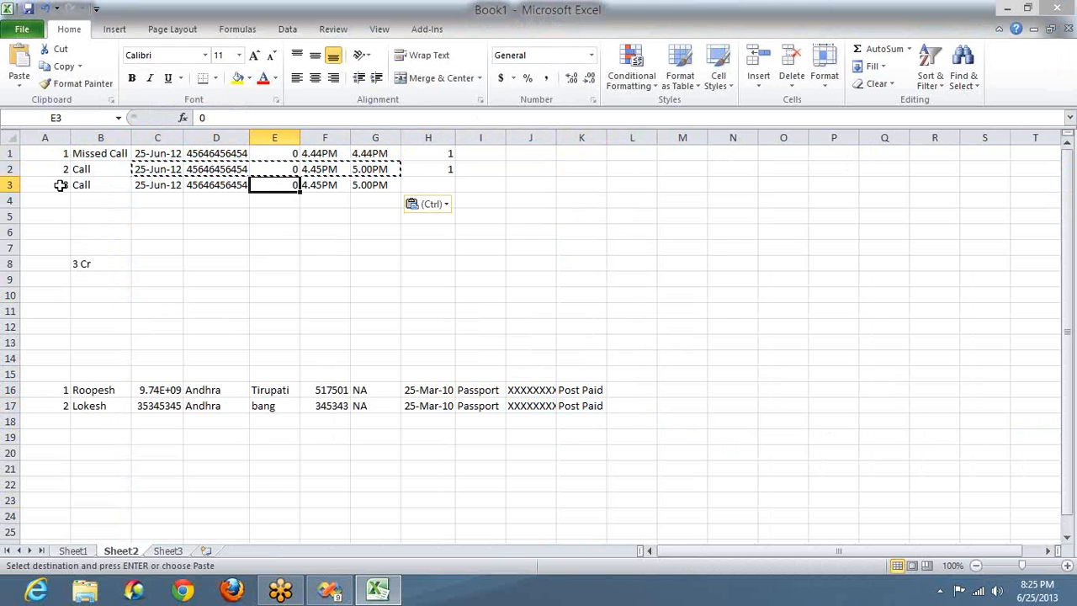
{"action": "key", "text": "Right"}
{"action": "key", "text": "Right"}
{"action": "key", "text": "Right"}
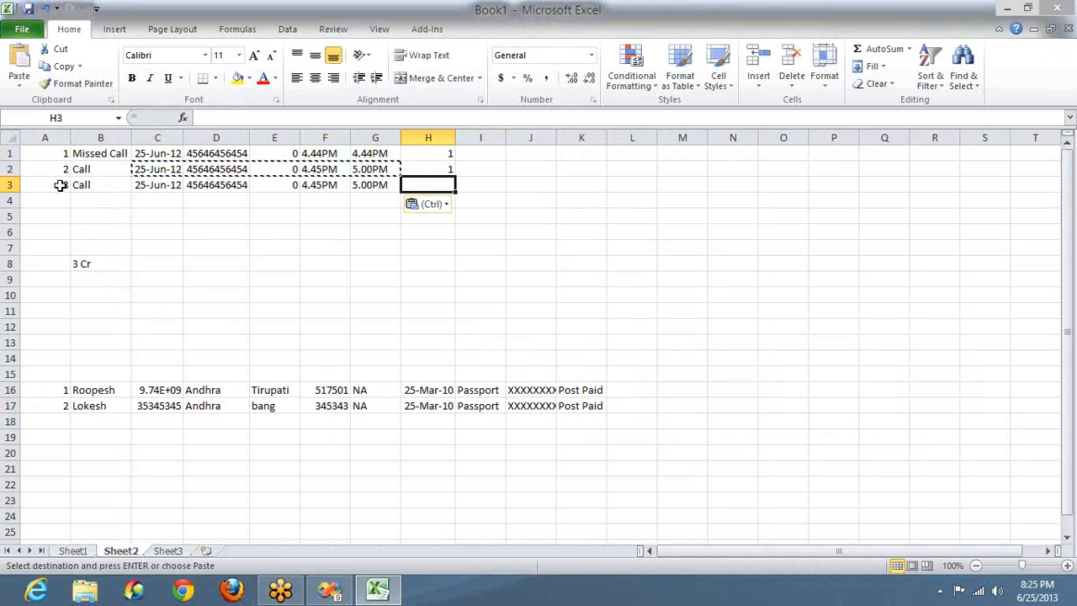
{"action": "type", "text": "2"}
{"action": "key", "text": "Left"}
{"action": "key", "text": "Left"}
{"action": "key", "text": "Left"}
{"action": "key", "text": "Left"}
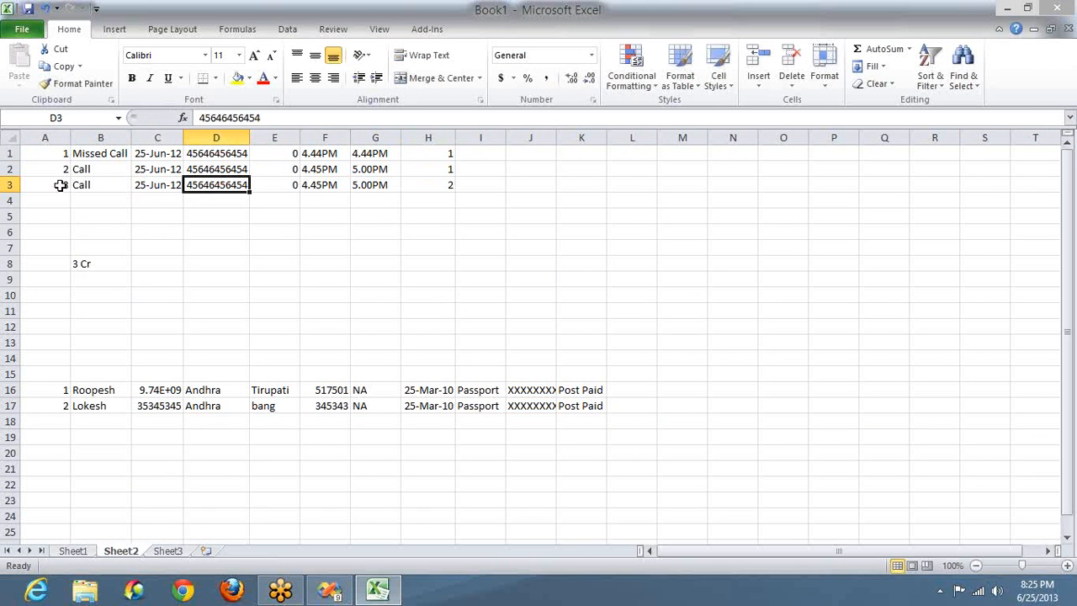
{"action": "type", "text": "56575765"}
{"action": "key", "text": "Return"}
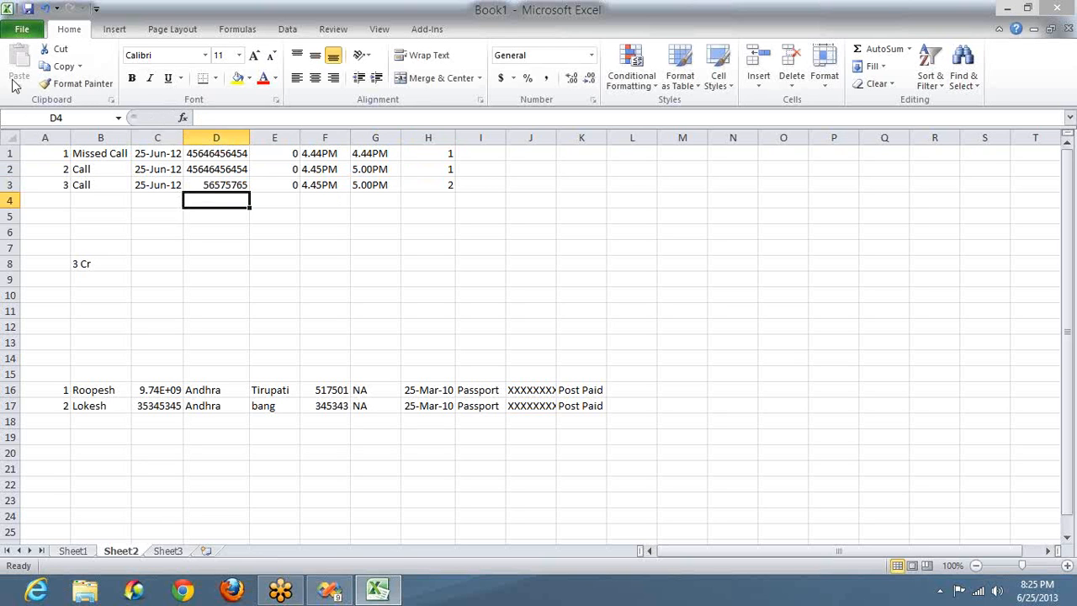
{"action": "left_click", "coordinate": [33, 152]}
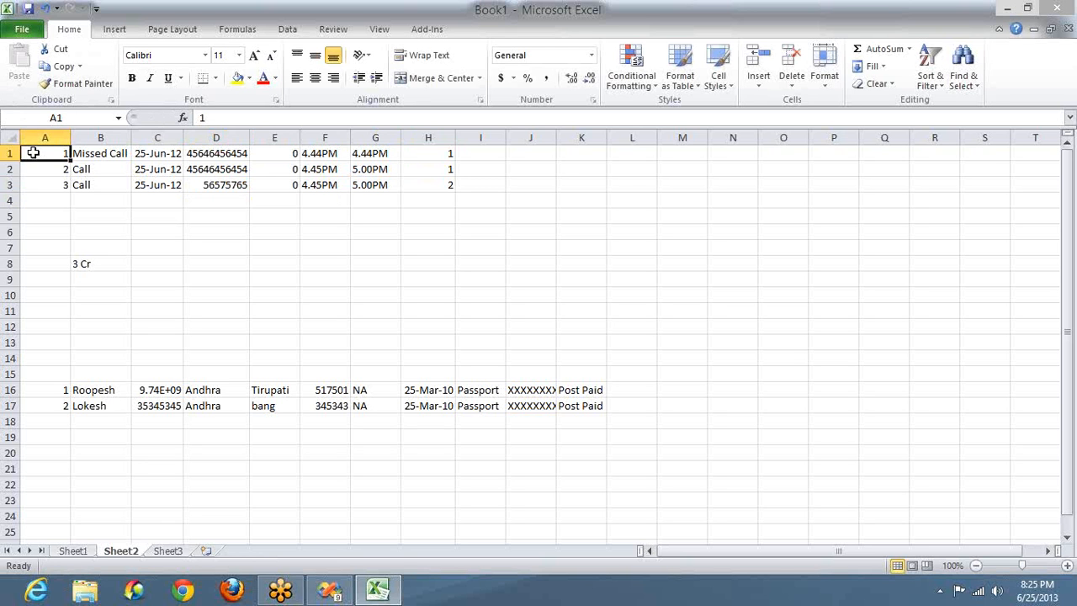
{"action": "key", "text": "End"}
Step: Review the customer rows, then start row 18 with key 3, the customer's name and phone number
{"action": "left_click", "coordinate": [45, 388]}
{"action": "key", "text": "shift+Right"}
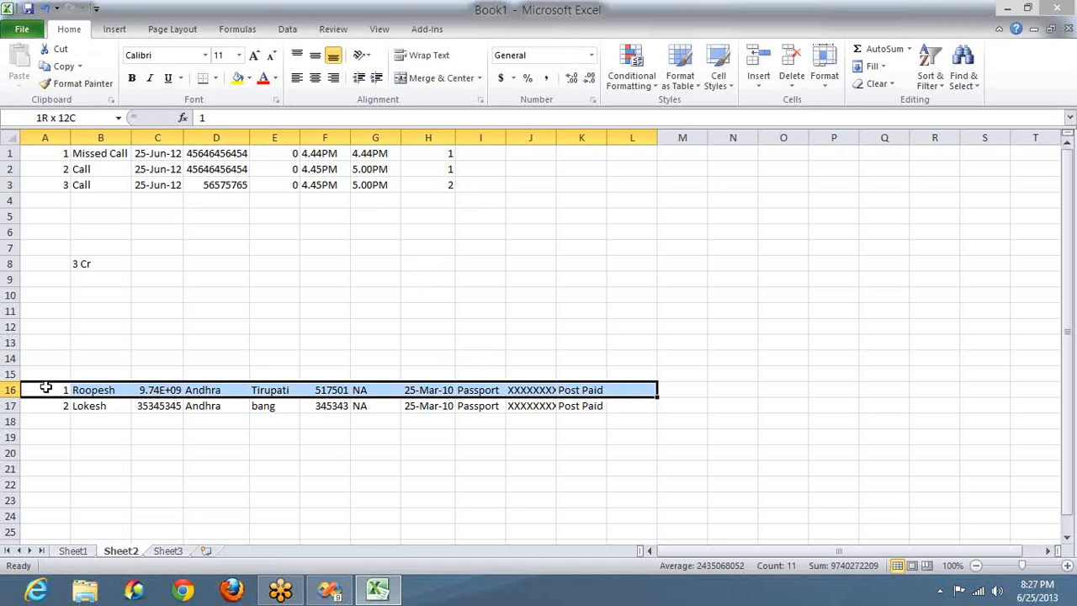
{"action": "key", "text": "shift+Down"}
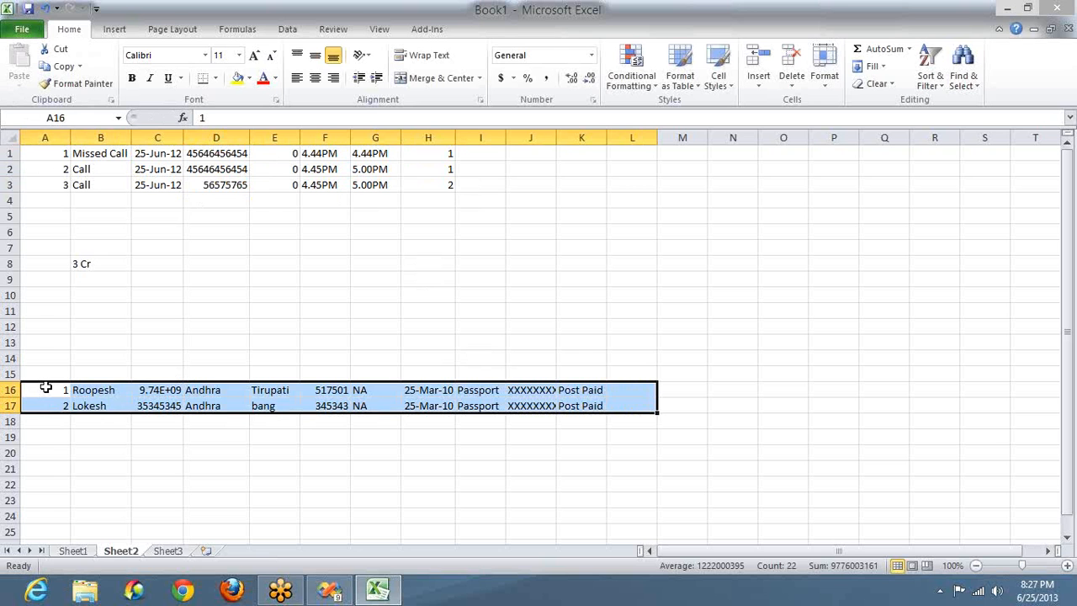
{"action": "left_click", "coordinate": [275, 391]}
{"action": "left_click", "coordinate": [213, 390], "text": "ctrl"}
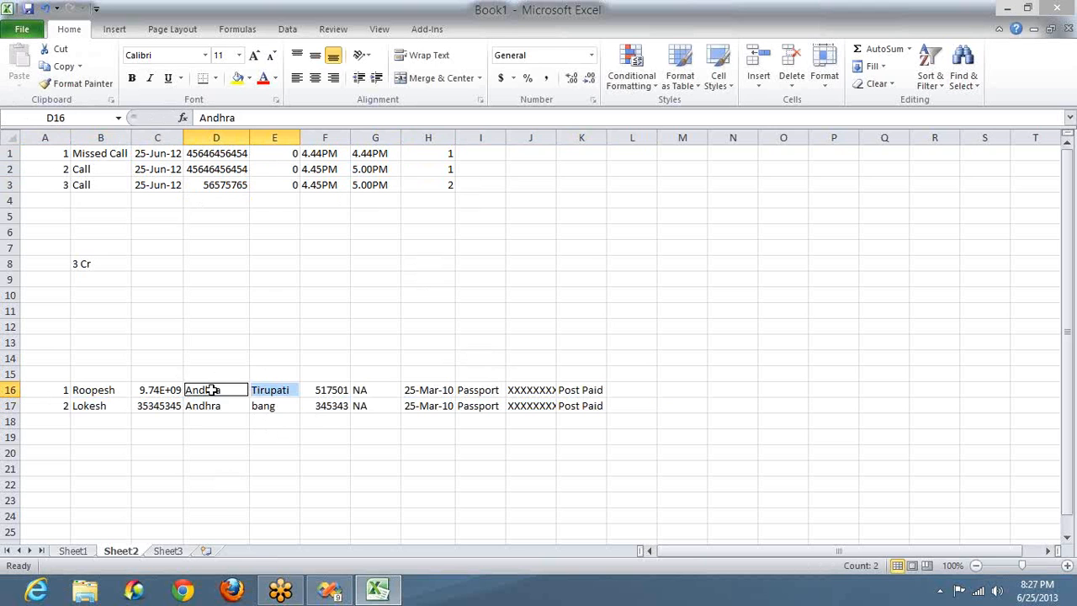
{"action": "left_click", "coordinate": [58, 420]}
{"action": "type", "text": "3"}
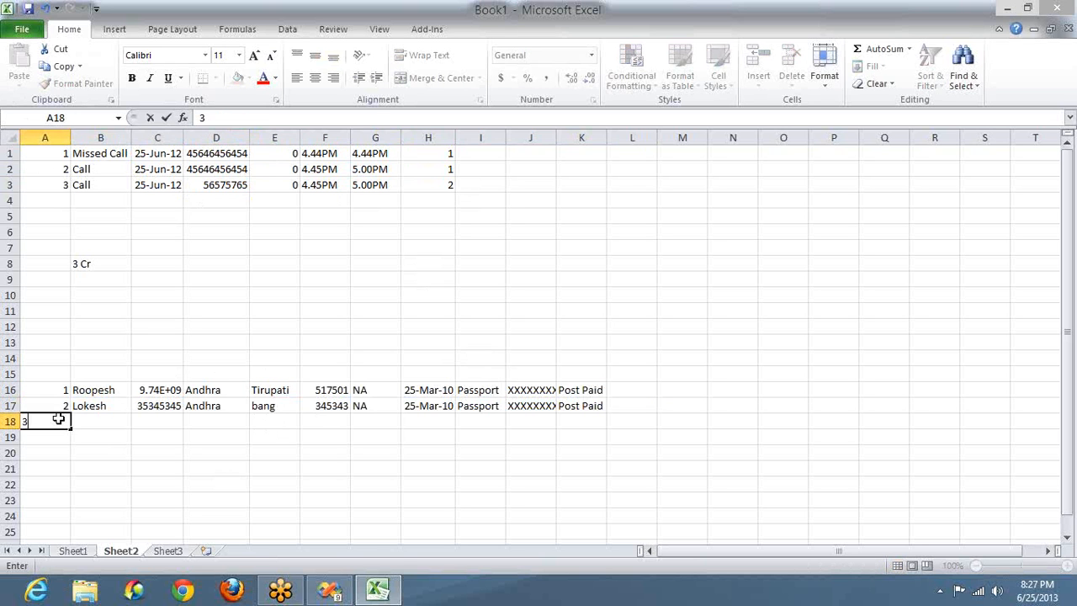
{"action": "key", "text": "Tab"}
{"action": "type", "text": "Vinay"}
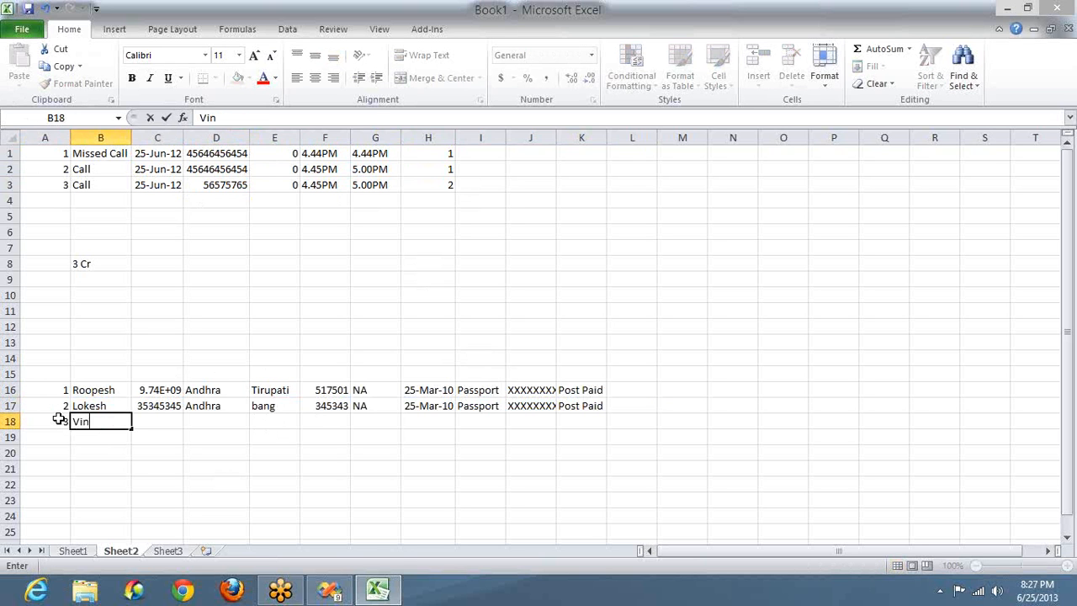
{"action": "key", "text": "Tab"}
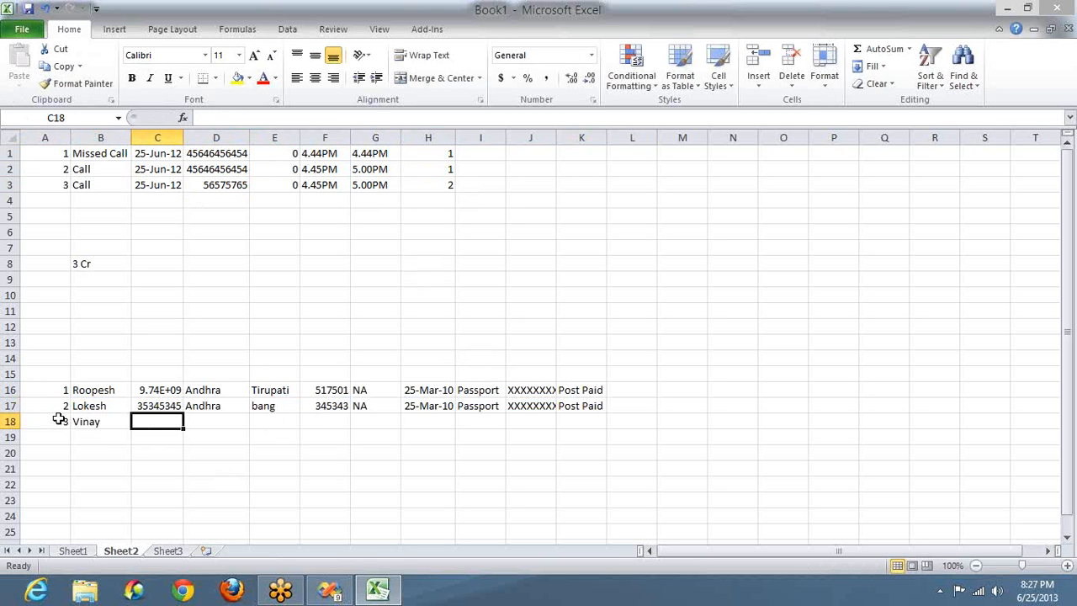
{"action": "type", "text": "45353"}
{"action": "key", "text": "Tab"}
Step: Copy region Andhra and city Tirupati from D16:E16 into D18:E18
{"action": "key", "text": "Up"}
{"action": "key", "text": "Up"}
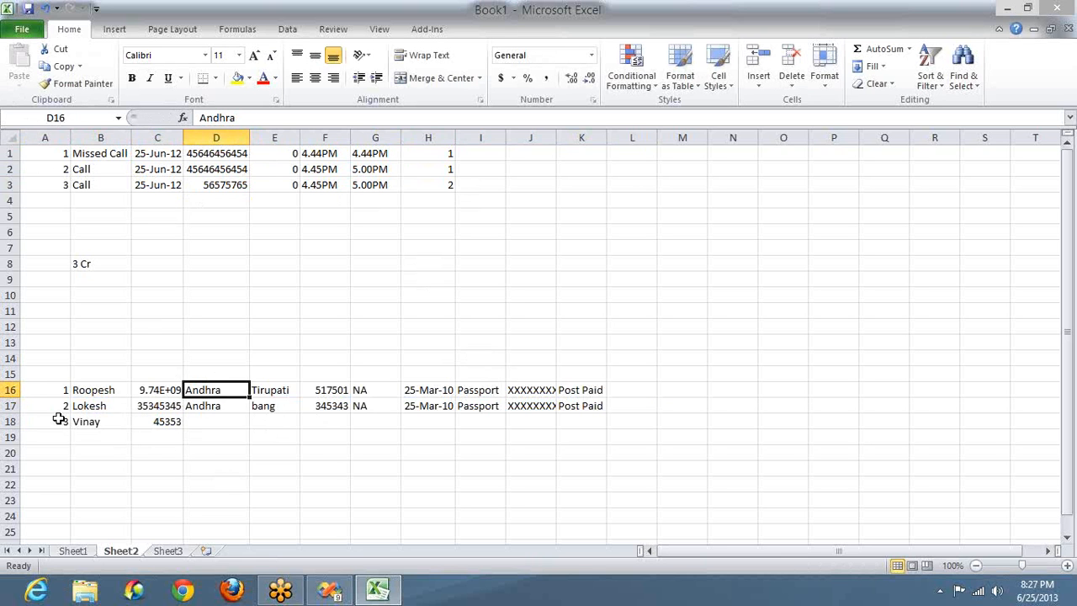
{"action": "key", "text": "shift+Right"}
{"action": "key", "text": "ctrl+c"}
{"action": "key", "text": "Down"}
{"action": "key", "text": "Down"}
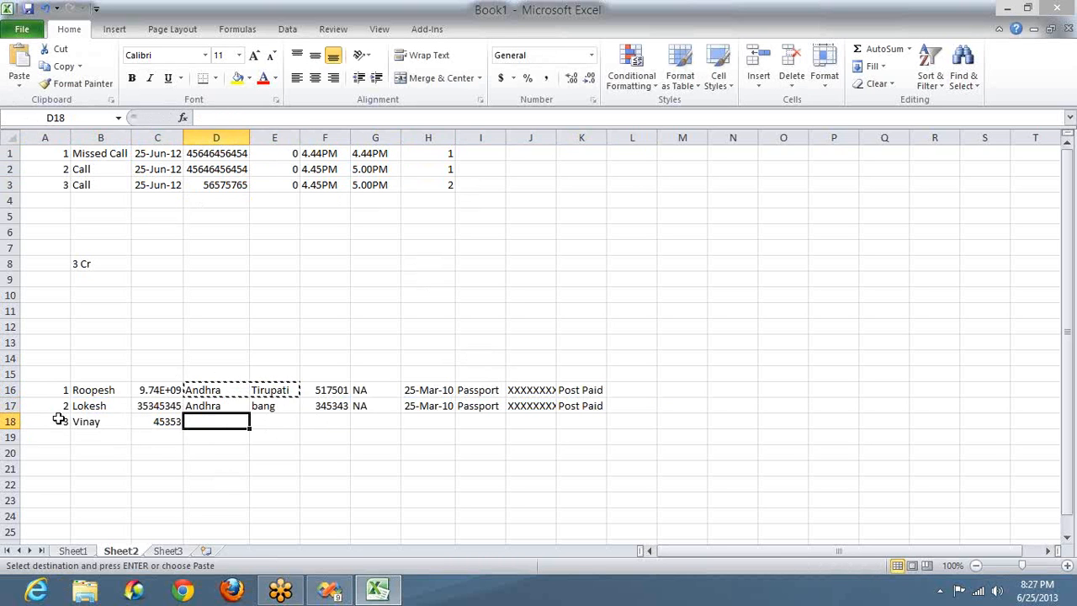
{"action": "key", "text": "ctrl+v"}
{"action": "key", "text": "Right"}
{"action": "key", "text": "Right"}
{"action": "key", "text": "Right"}
{"action": "key", "text": "Left"}
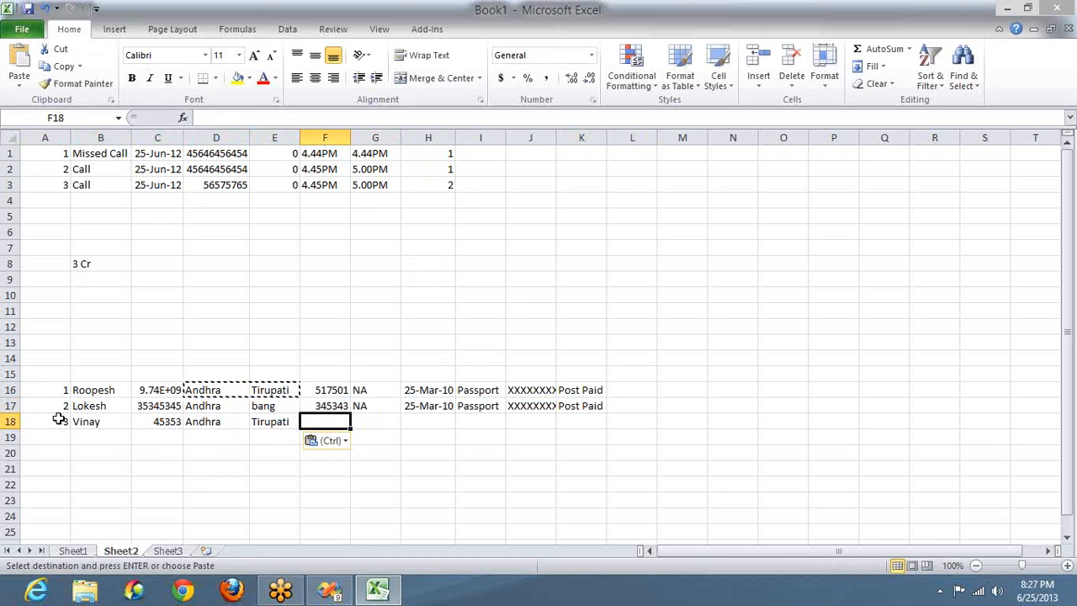
Step: Fill the rest of row 18 with pin 517501, NA, 64, 4564, 5645 and 54645
{"action": "type", "text": "5"}
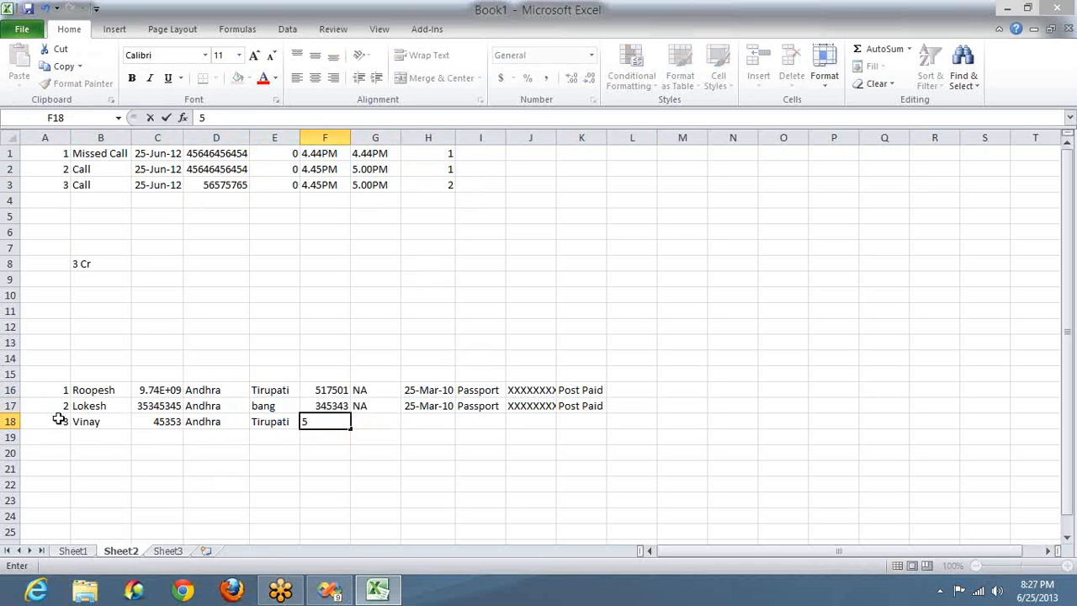
{"action": "type", "text": "17501"}
{"action": "key", "text": "Right"}
{"action": "type", "text": "NA"}
{"action": "key", "text": "Right"}
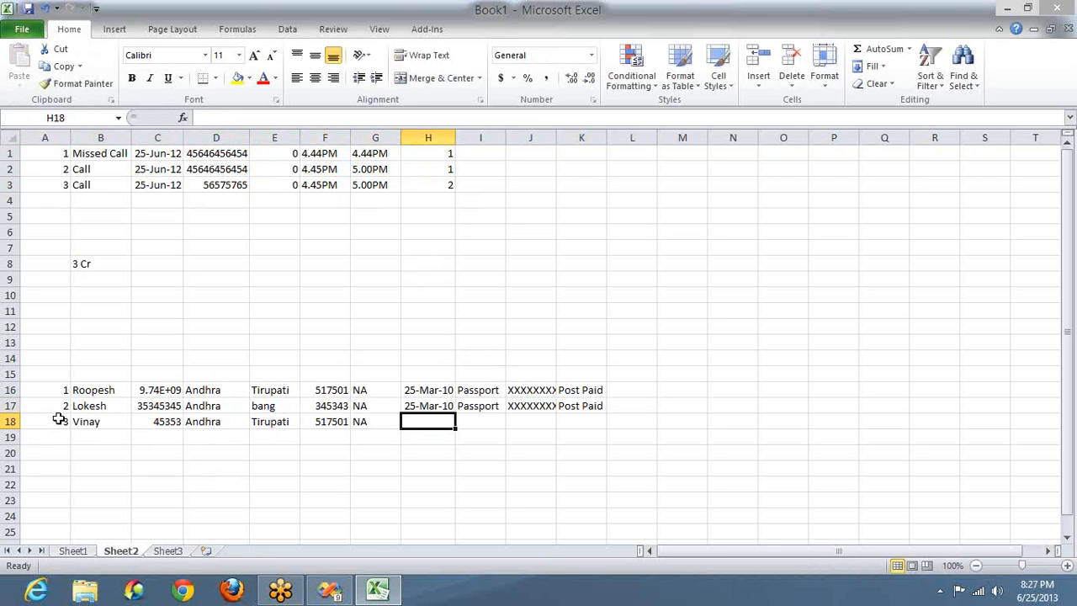
{"action": "type", "text": "64"}
{"action": "key", "text": "Right"}
{"action": "type", "text": "4564"}
{"action": "key", "text": "Right"}
{"action": "type", "text": "5645"}
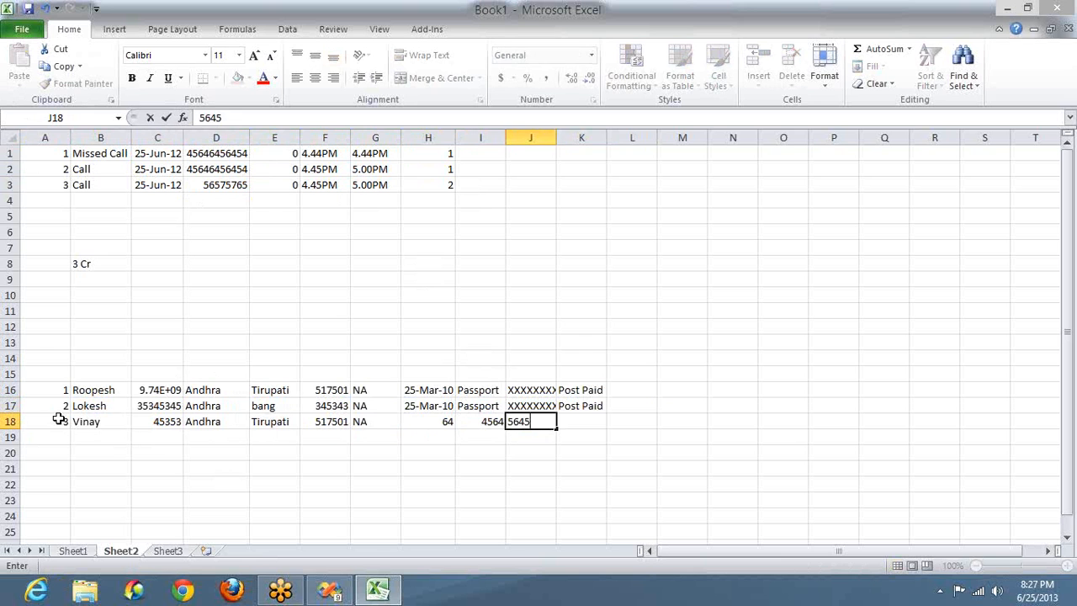
{"action": "key", "text": "Right"}
{"action": "type", "text": "54645"}
{"action": "key", "text": "Right"}
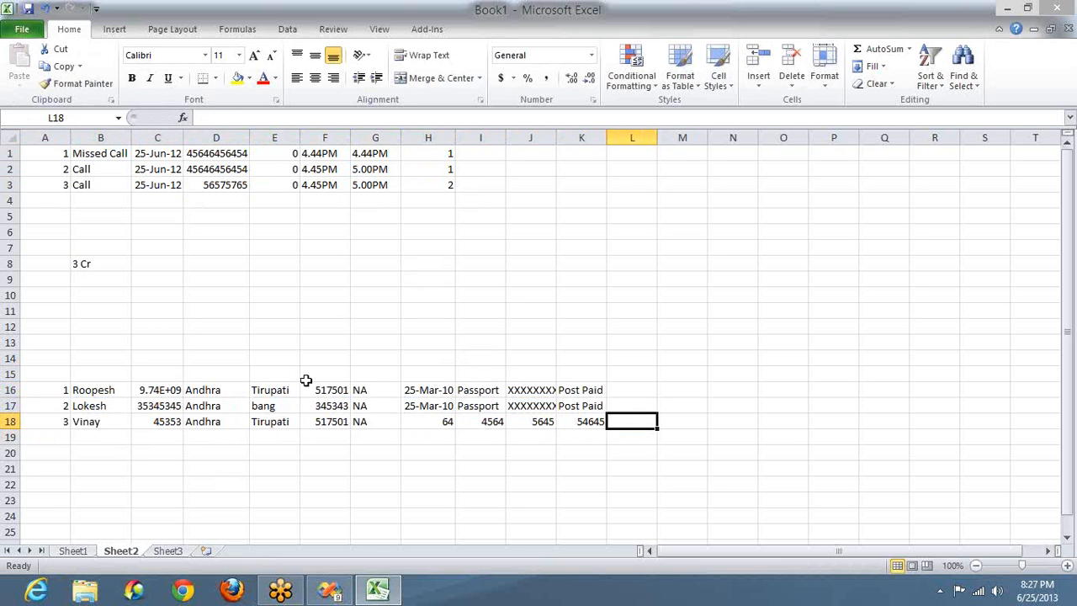
{"action": "left_click", "coordinate": [307, 387]}
{"action": "left_click", "coordinate": [281, 389], "text": "ctrl"}
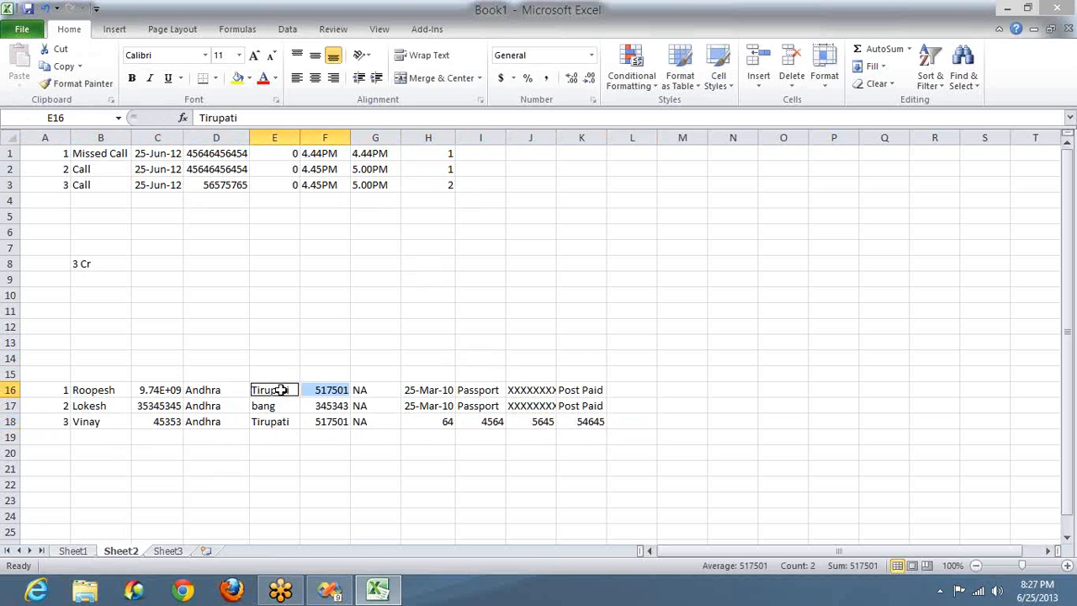
{"action": "left_click", "coordinate": [216, 390], "text": "ctrl"}
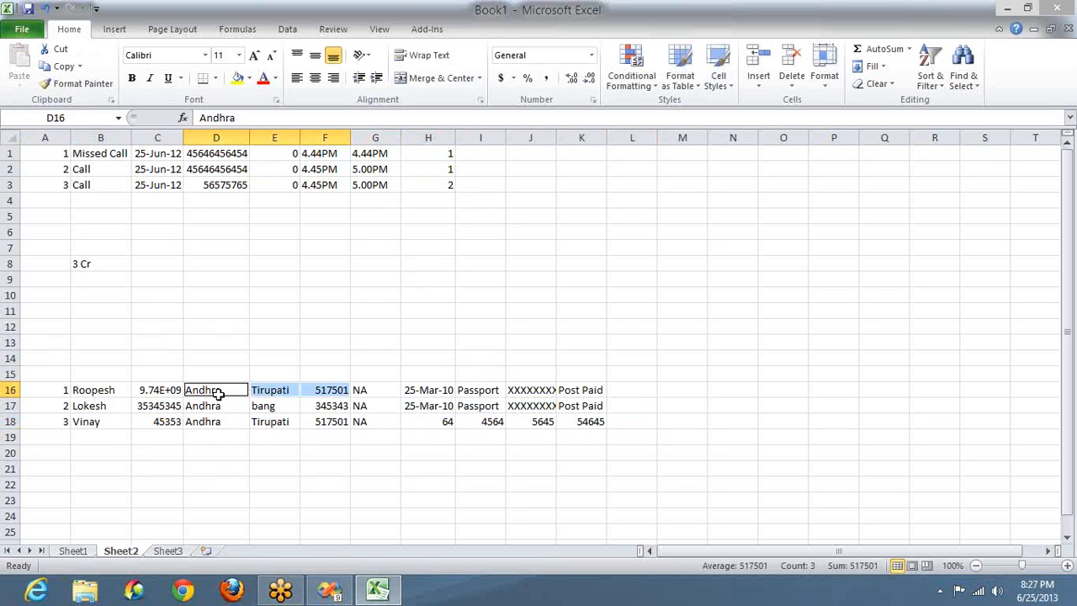
Step: Start a location table with the row 1, Tirupati, Andhra, 517501
{"action": "left_click", "coordinate": [771, 385]}
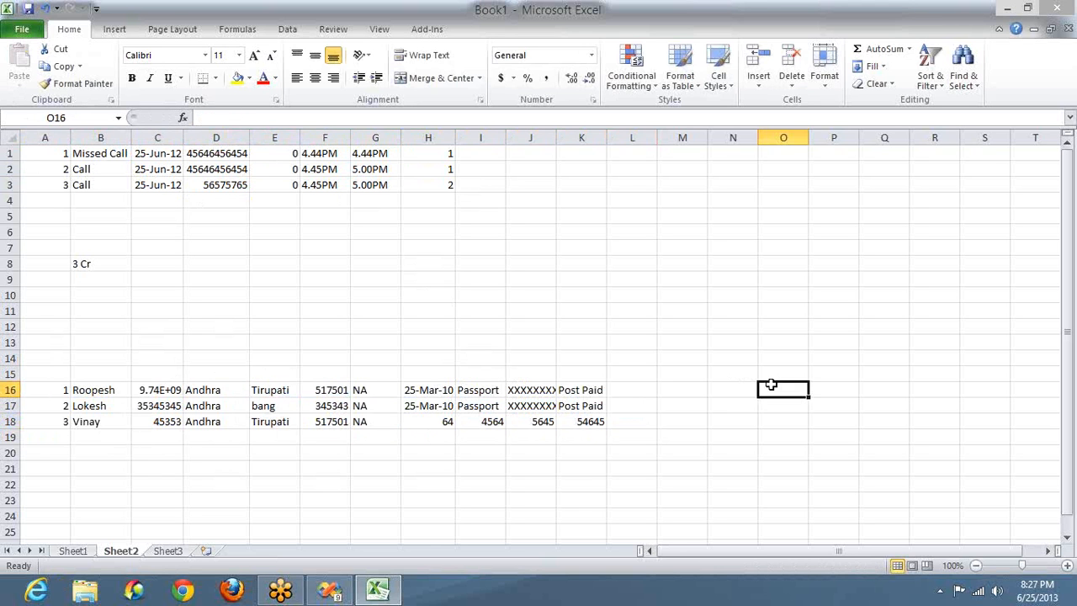
{"action": "type", "text": "1"}
{"action": "key", "text": "Tab"}
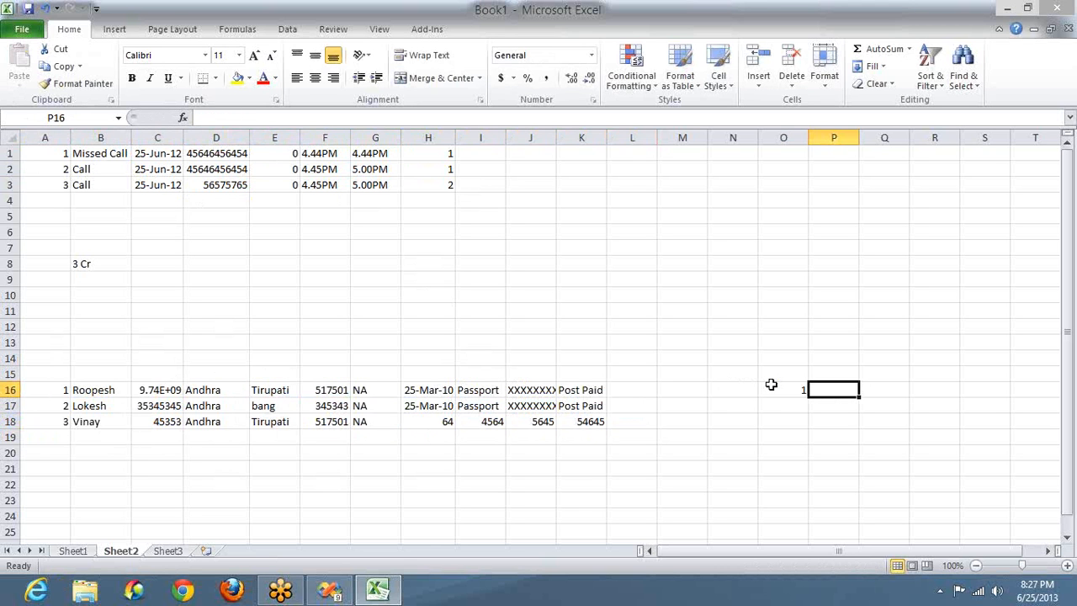
{"action": "type", "text": "Tir"}
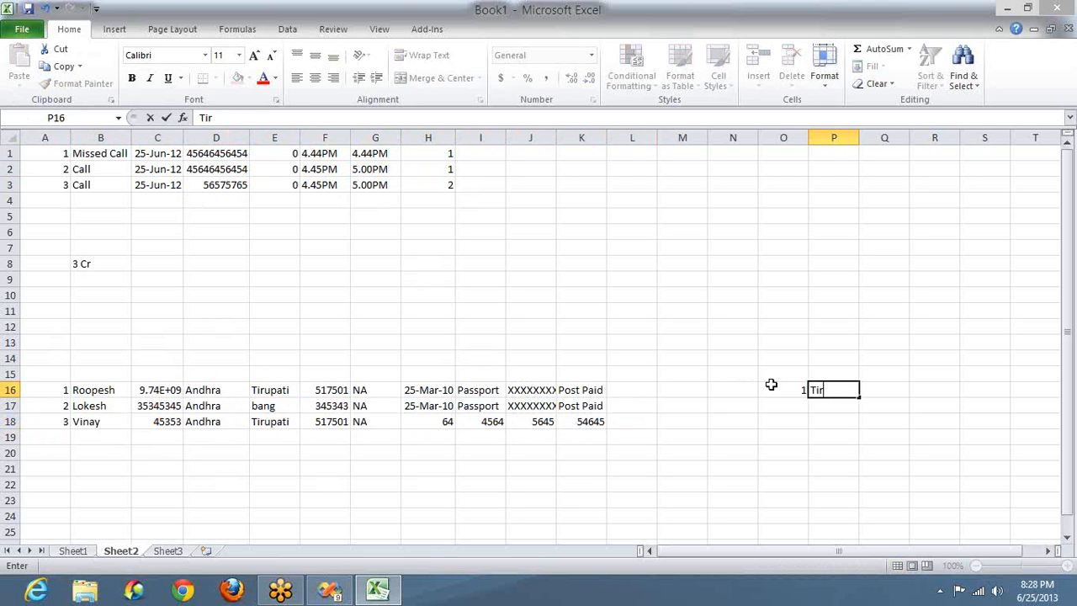
{"action": "type", "text": "upati"}
{"action": "key", "text": "Tab"}
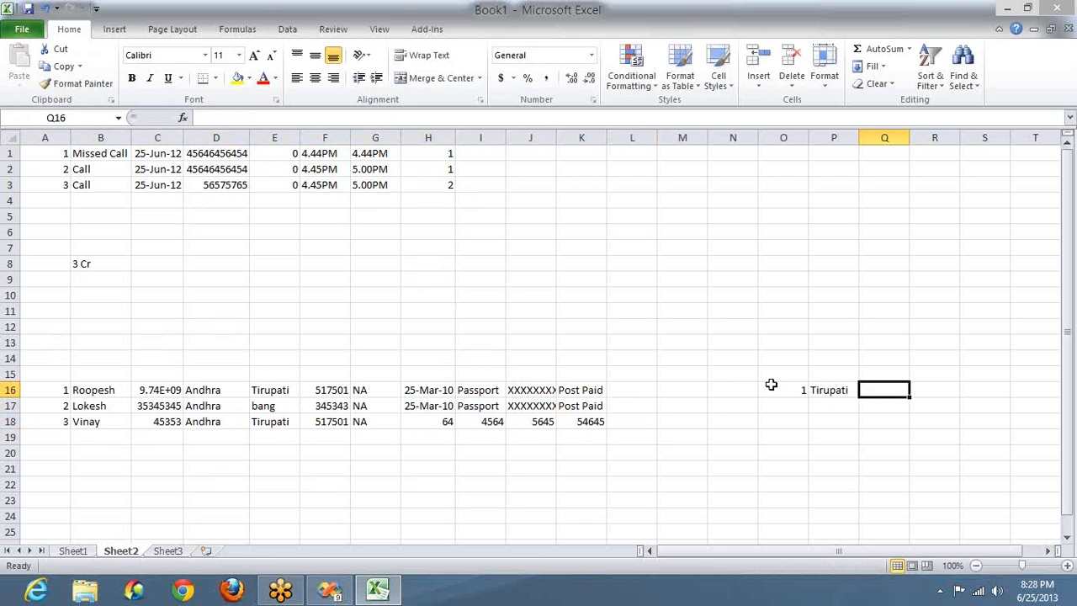
{"action": "type", "text": "Andhra"}
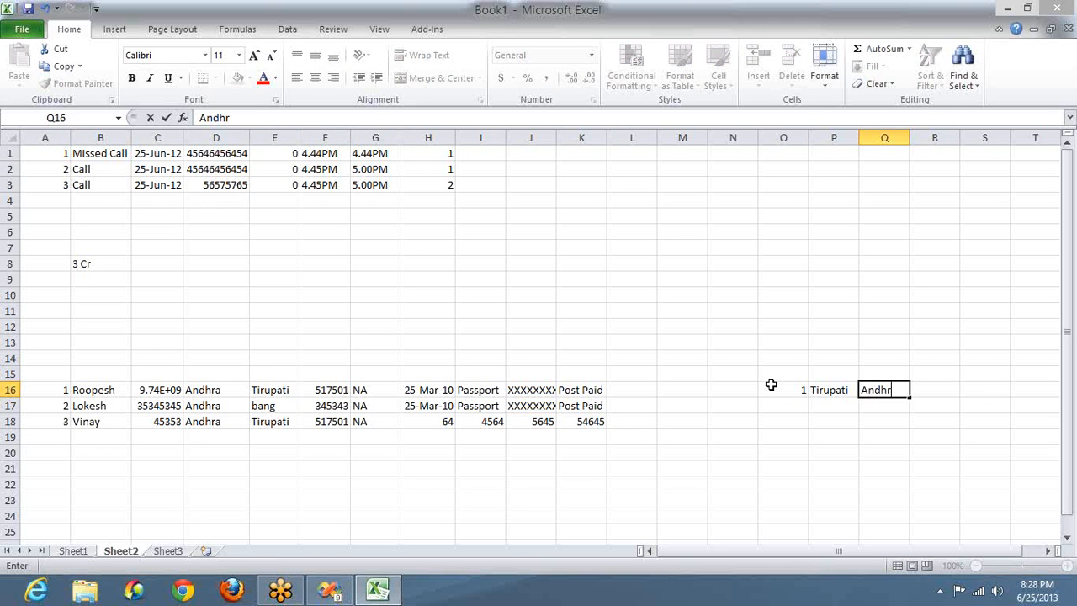
{"action": "key", "text": "Tab"}
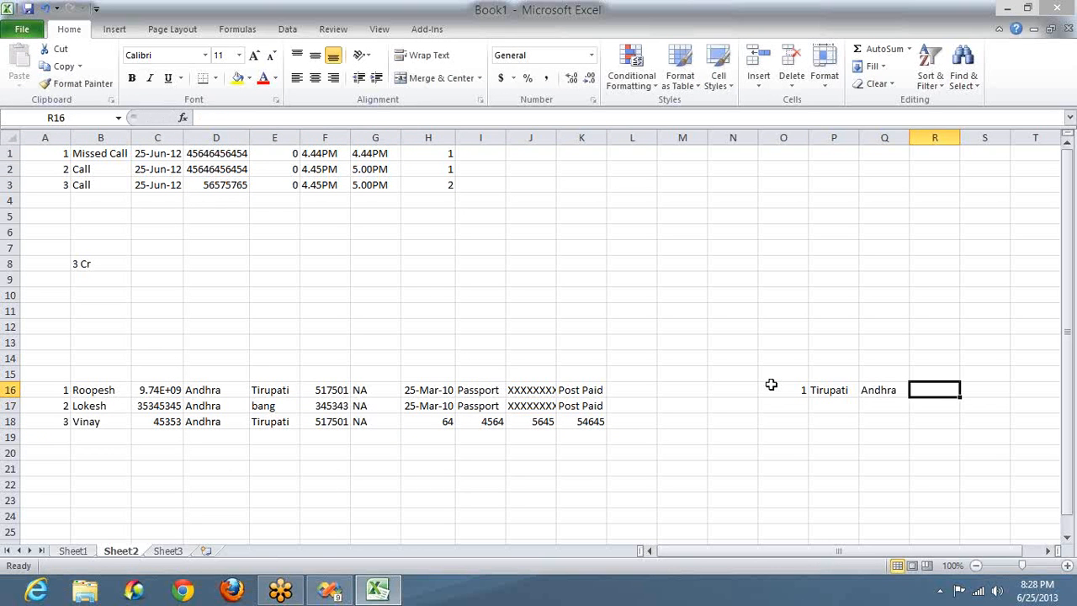
{"action": "type", "text": "517501"}
{"action": "key", "text": "Return"}
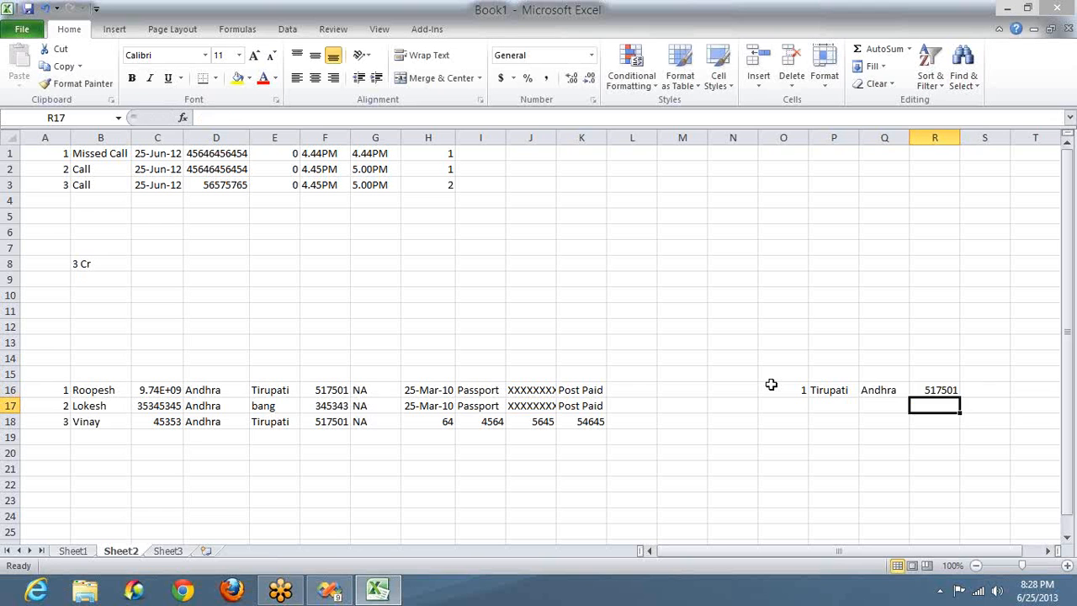
Step: Copy location key 1, then clear the customers' old address values in D16:F18
{"action": "key", "text": "Up"}
{"action": "key", "text": "Left"}
{"action": "key", "text": "Left"}
{"action": "key", "text": "Left"}
{"action": "key", "text": "ctrl+c"}
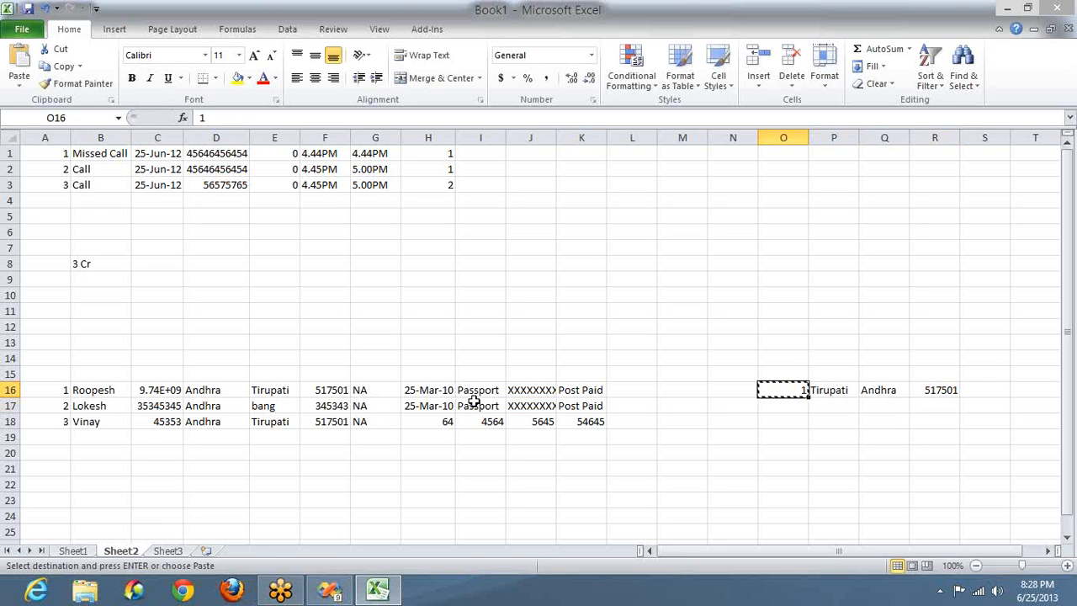
{"action": "left_click", "coordinate": [271, 388]}
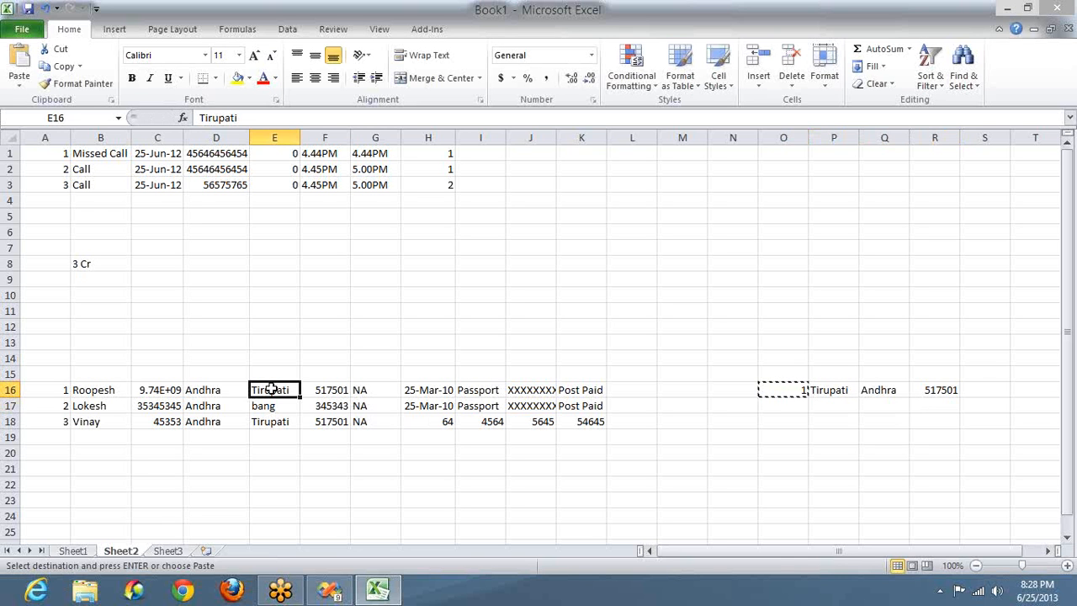
{"action": "key", "text": "shift+Down"}
{"action": "key", "text": "shift+Down"}
{"action": "key", "text": "shift+Right"}
{"action": "key", "text": "Up"}
{"action": "key", "text": "Left"}
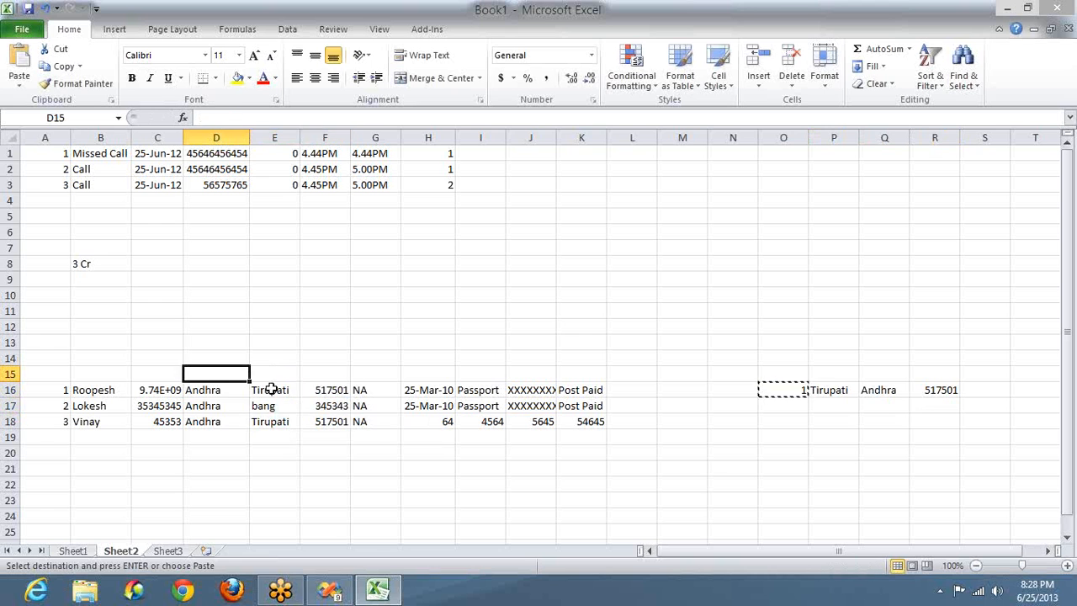
{"action": "key", "text": "Down"}
{"action": "key", "text": "shift+Down"}
{"action": "key", "text": "shift+Right"}
{"action": "key", "text": "shift+Right"}
{"action": "key", "text": "shift+Right"}
{"action": "key", "text": "shift+Down"}
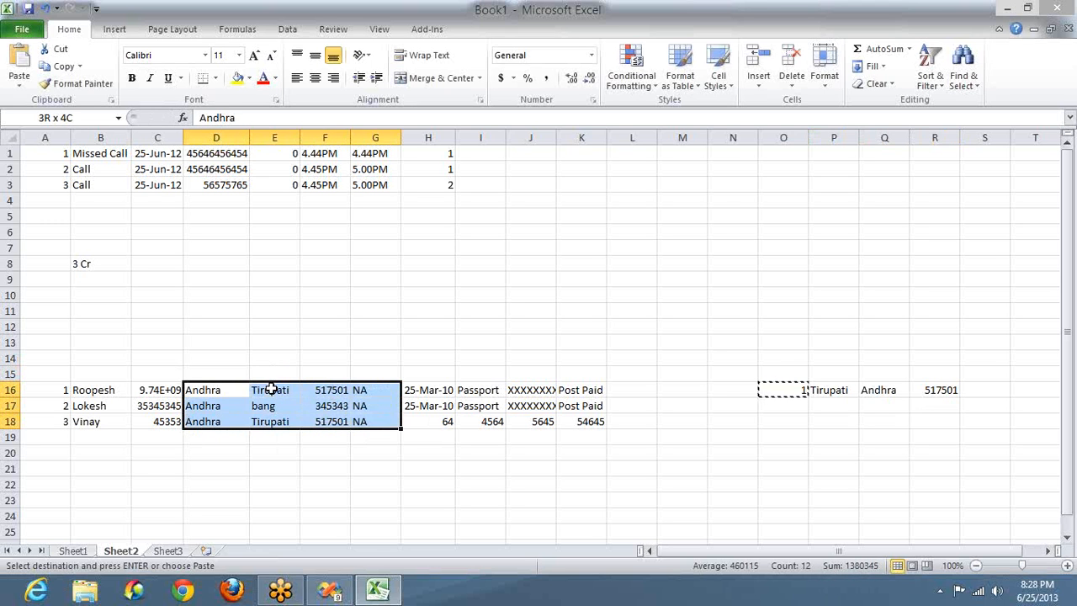
{"action": "key", "text": "shift+Left"}
{"action": "key", "text": "Delete"}
Step: Enter location keys 1, 1 and 2 for the three customers in D16:D18
{"action": "key", "text": "Up"}
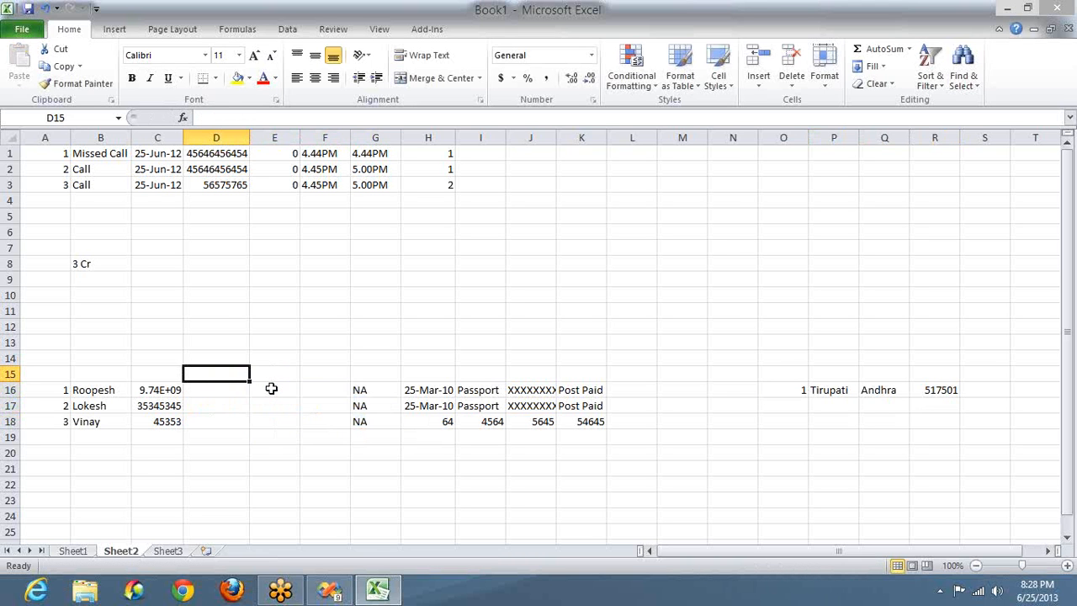
{"action": "key", "text": "Down"}
{"action": "type", "text": "1"}
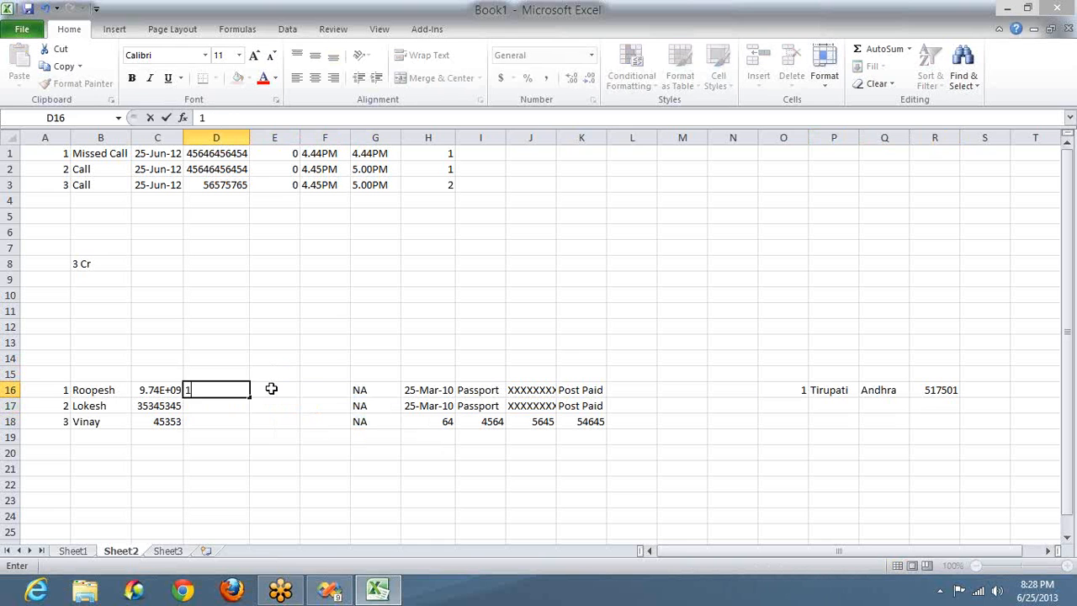
{"action": "key", "text": "Return"}
{"action": "type", "text": "1"}
{"action": "key", "text": "Return"}
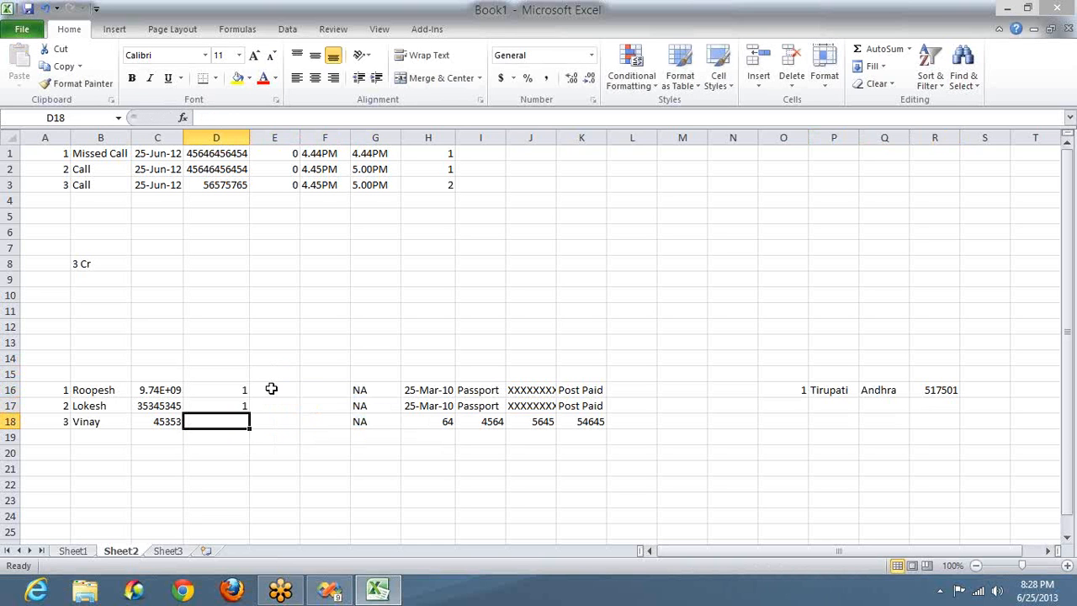
{"action": "type", "text": "2"}
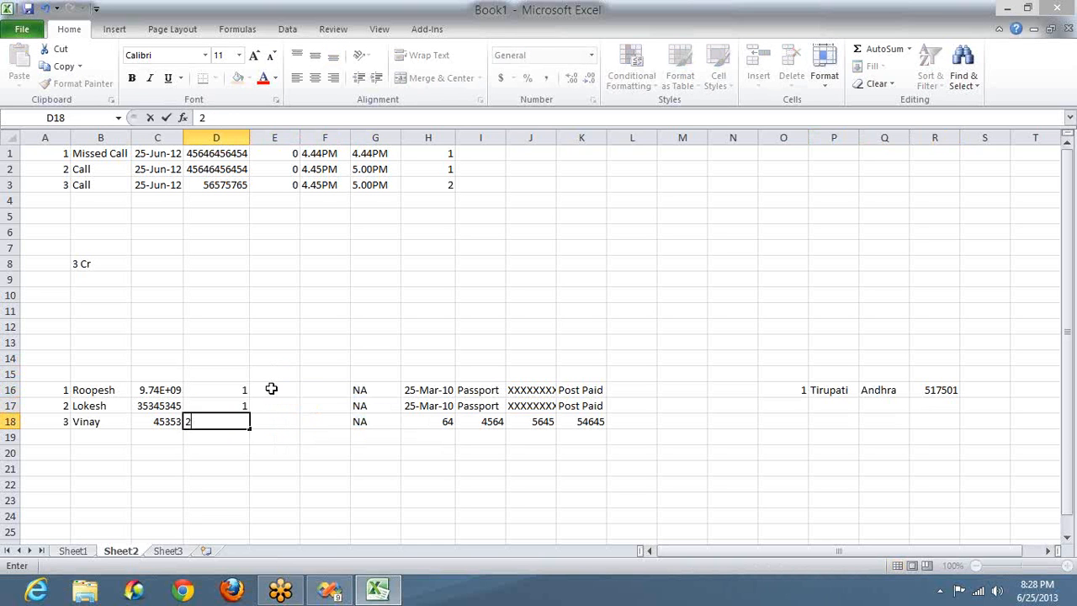
Step: Add location 2 with Chittoor, Andhra, 5353 to the location table
{"action": "left_click", "coordinate": [798, 405]}
{"action": "key", "text": "Right"}
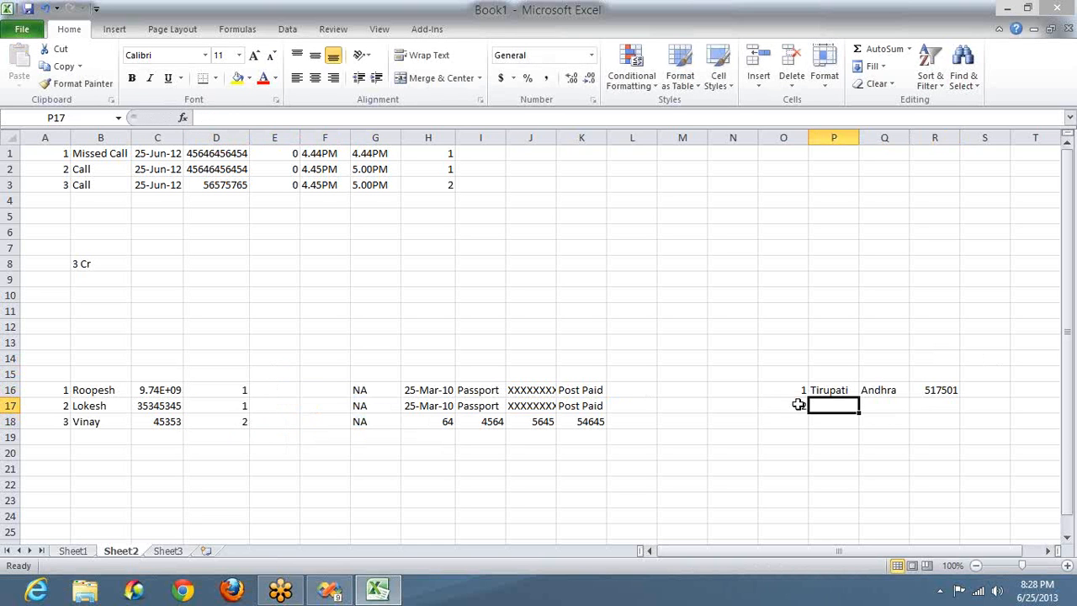
{"action": "type", "text": "Chittoor"}
{"action": "key", "text": "Tab"}
{"action": "type", "text": "A"}
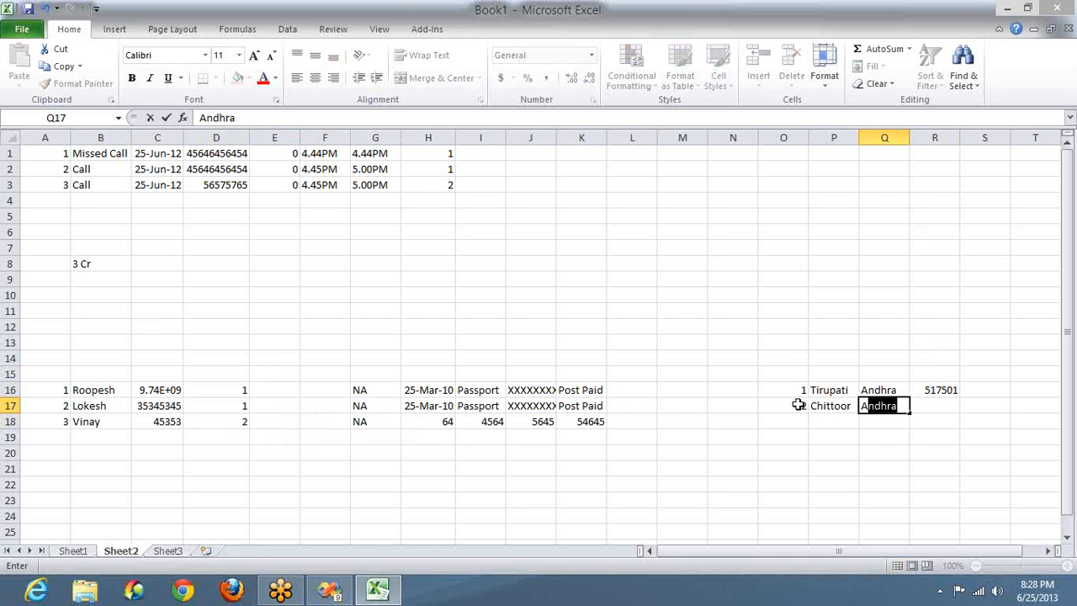
{"action": "type", "text": "ndhra"}
{"action": "key", "text": "Tab"}
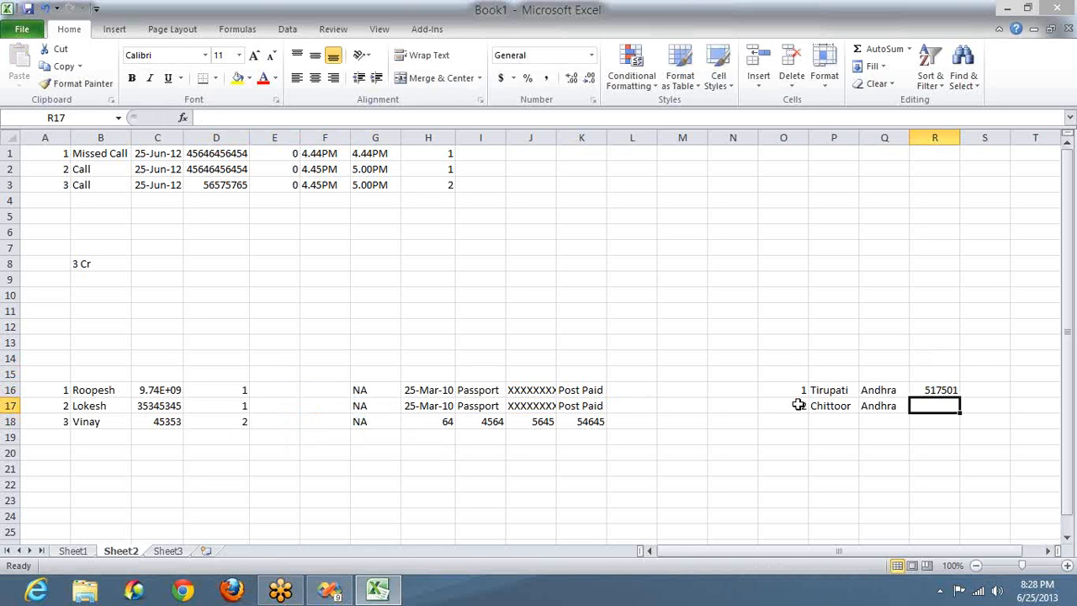
{"action": "type", "text": "5353"}
{"action": "key", "text": "Return"}
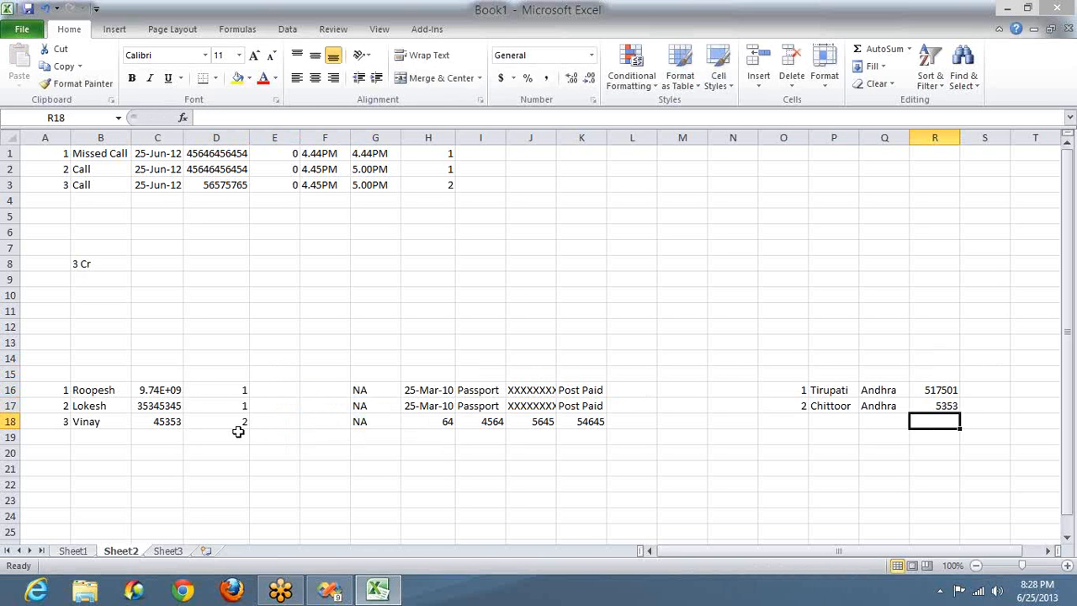
{"action": "left_click", "coordinate": [1066, 208]}
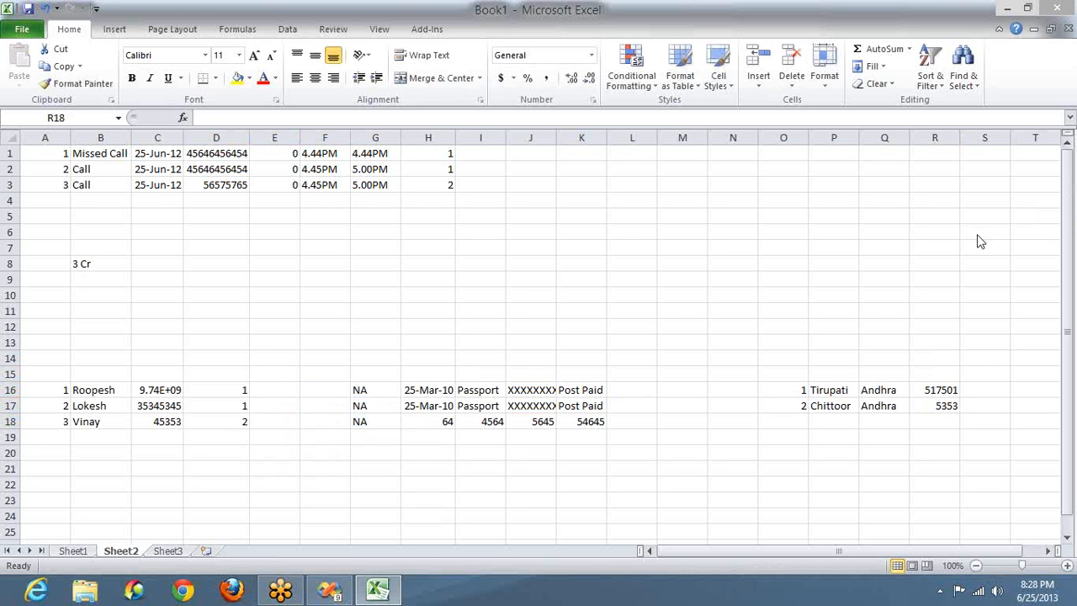
Step: With the green pen, circle the call records and draw an arrow to the customers
{"action": "right_click", "coordinate": [979, 241]}
{"action": "left_click", "coordinate": [978, 239]}
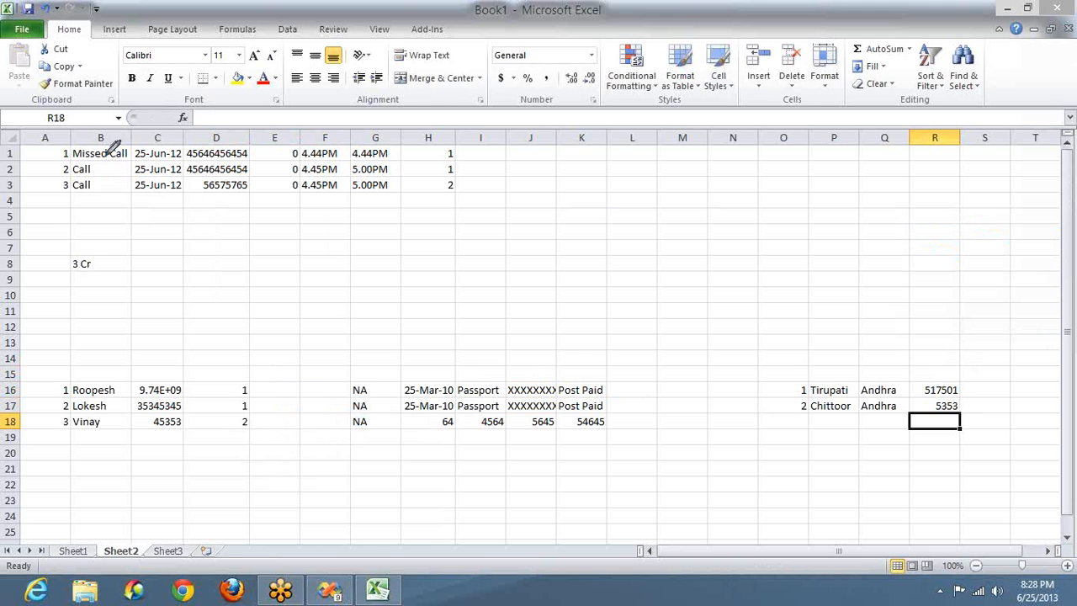
{"action": "mouse_move", "coordinate": [40, 134]}
{"action": "left_mouse_down"}
{"action": "mouse_move", "coordinate": [54, 200]}
{"action": "mouse_move", "coordinate": [364, 224]}
{"action": "mouse_move", "coordinate": [357, 143]}
{"action": "mouse_move", "coordinate": [51, 146]}
{"action": "left_mouse_up"}
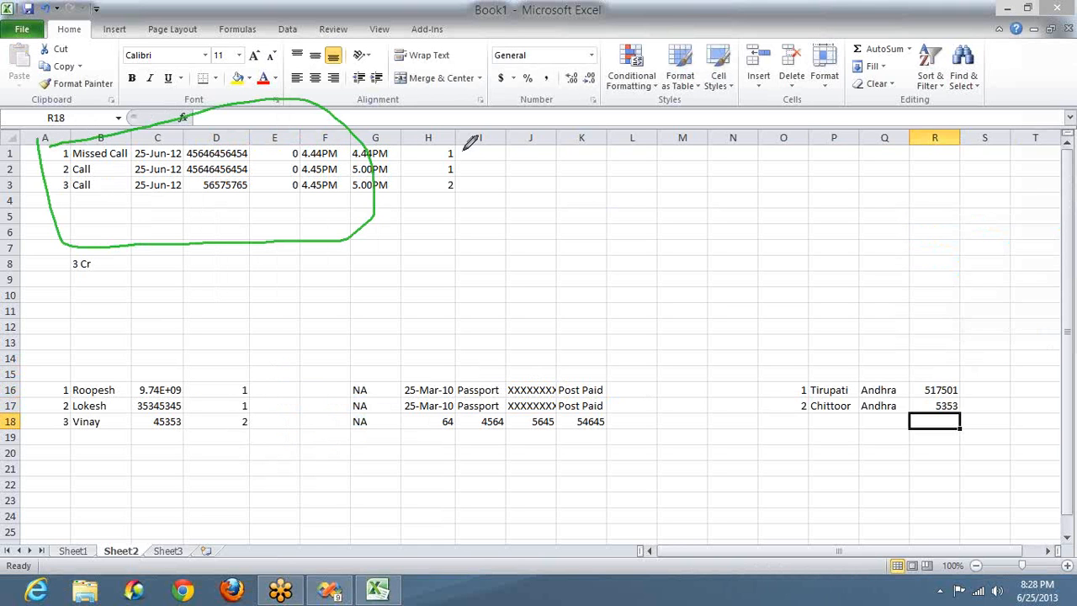
{"action": "mouse_move", "coordinate": [464, 152]}
{"action": "left_mouse_down"}
{"action": "mouse_move", "coordinate": [526, 152]}
{"action": "mouse_move", "coordinate": [312, 267]}
{"action": "mouse_move", "coordinate": [223, 352]}
{"action": "mouse_move", "coordinate": [69, 378]}
{"action": "mouse_move", "coordinate": [71, 364]}
{"action": "left_mouse_up"}
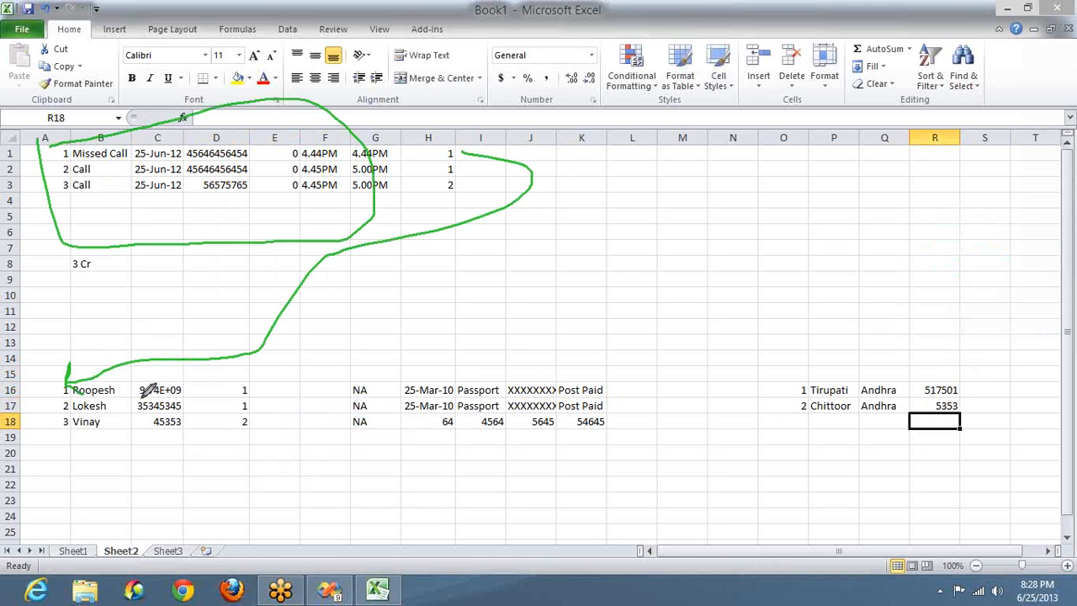
Step: Underline the first customer and arrow its location key to the Chittoor location row
{"action": "left_click_drag", "start_coordinate": [137, 400], "coordinate": [195, 400]}
{"action": "left_click_drag", "start_coordinate": [450, 402], "coordinate": [586, 401]}
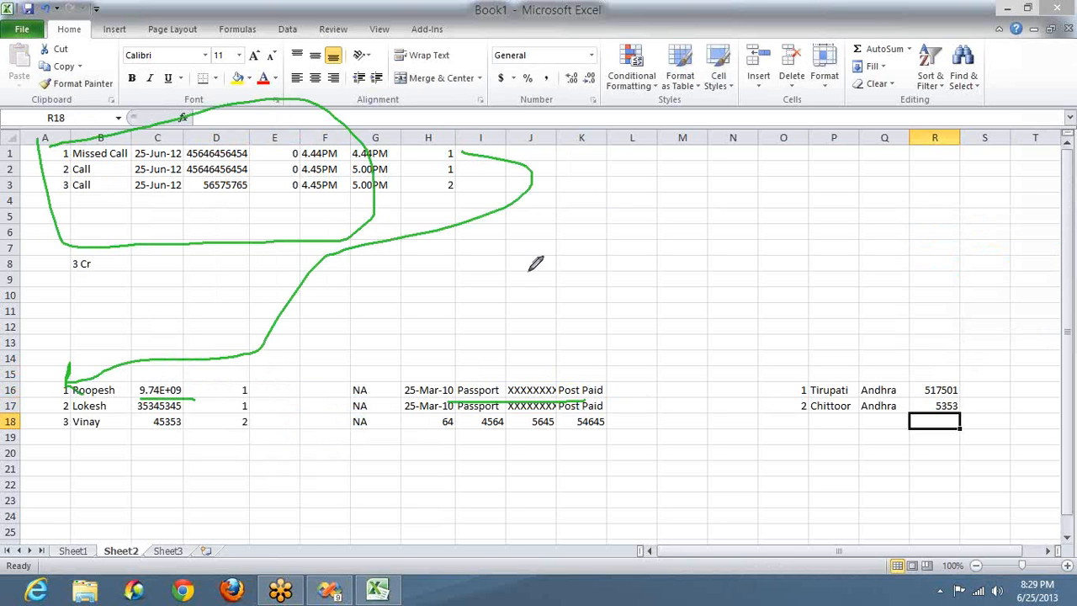
{"action": "mouse_move", "coordinate": [467, 172]}
{"action": "left_mouse_down"}
{"action": "mouse_move", "coordinate": [440, 176]}
{"action": "mouse_move", "coordinate": [473, 174]}
{"action": "mouse_move", "coordinate": [168, 325]}
{"action": "mouse_move", "coordinate": [59, 404]}
{"action": "mouse_move", "coordinate": [126, 412]}
{"action": "left_mouse_up"}
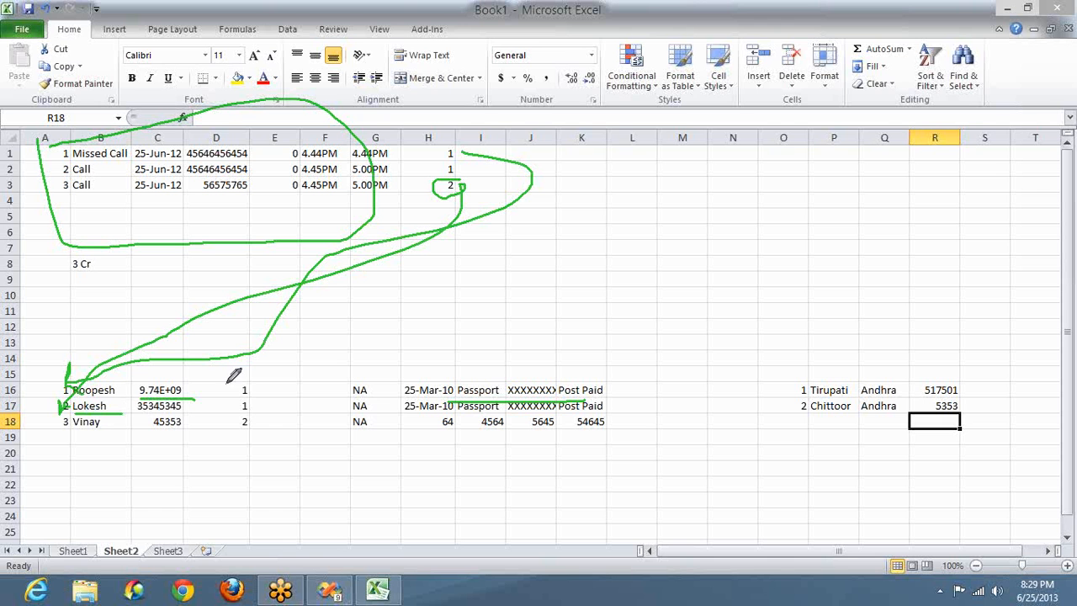
{"action": "mouse_move", "coordinate": [240, 372]}
{"action": "left_mouse_down"}
{"action": "mouse_move", "coordinate": [268, 388]}
{"action": "mouse_move", "coordinate": [249, 380]}
{"action": "mouse_move", "coordinate": [448, 242]}
{"action": "left_mouse_up"}
{"action": "mouse_move", "coordinate": [588, 216]}
{"action": "left_mouse_down"}
{"action": "mouse_move", "coordinate": [730, 294]}
{"action": "mouse_move", "coordinate": [774, 364]}
{"action": "mouse_move", "coordinate": [773, 383]}
{"action": "mouse_move", "coordinate": [800, 355]}
{"action": "left_mouse_up"}
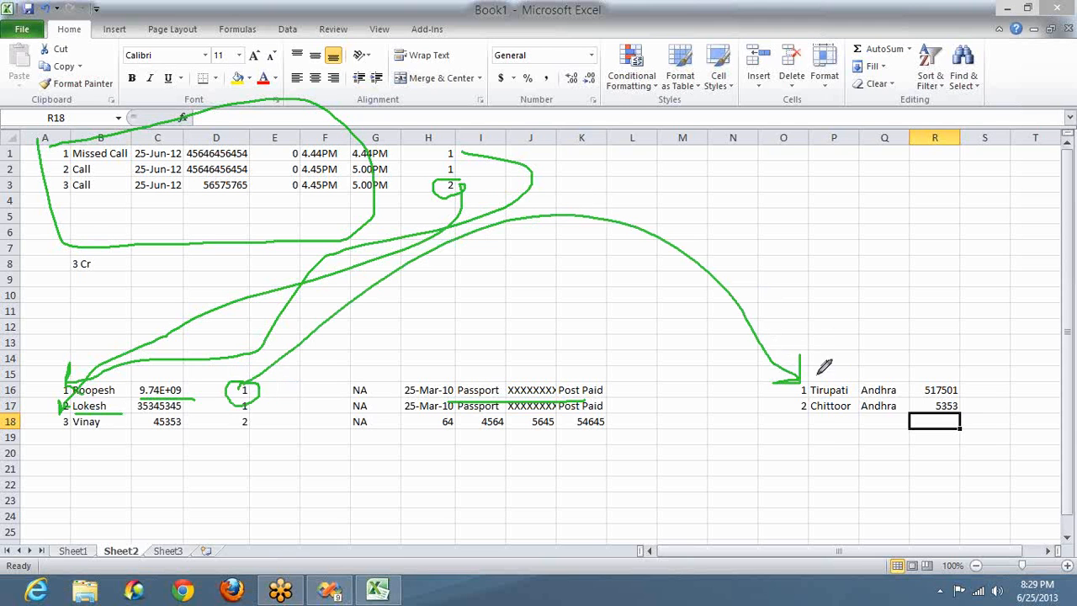
{"action": "left_click_drag", "start_coordinate": [816, 424], "coordinate": [984, 406]}
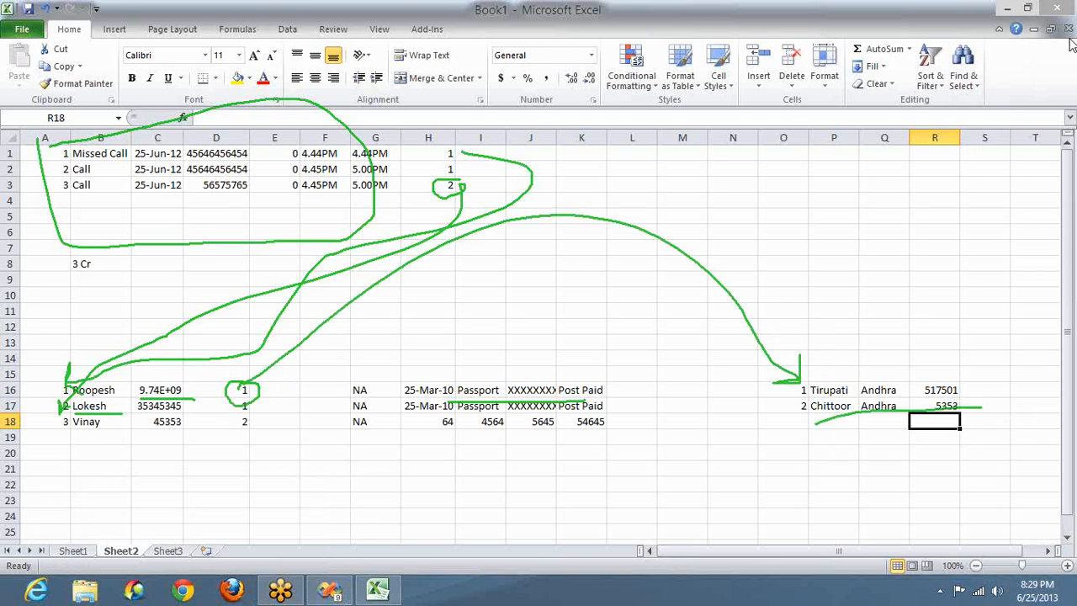
Step: Erase all the green pen annotations from Sheet2
{"action": "left_click", "coordinate": [878, 145]}
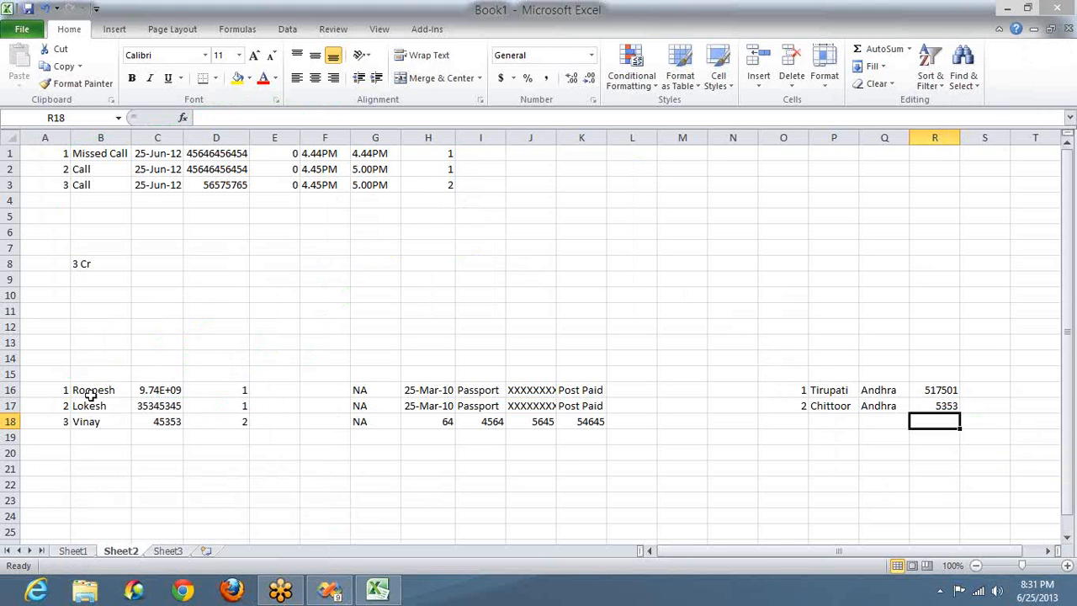
{"action": "left_click_drag", "start_coordinate": [91, 395], "coordinate": [156, 402]}
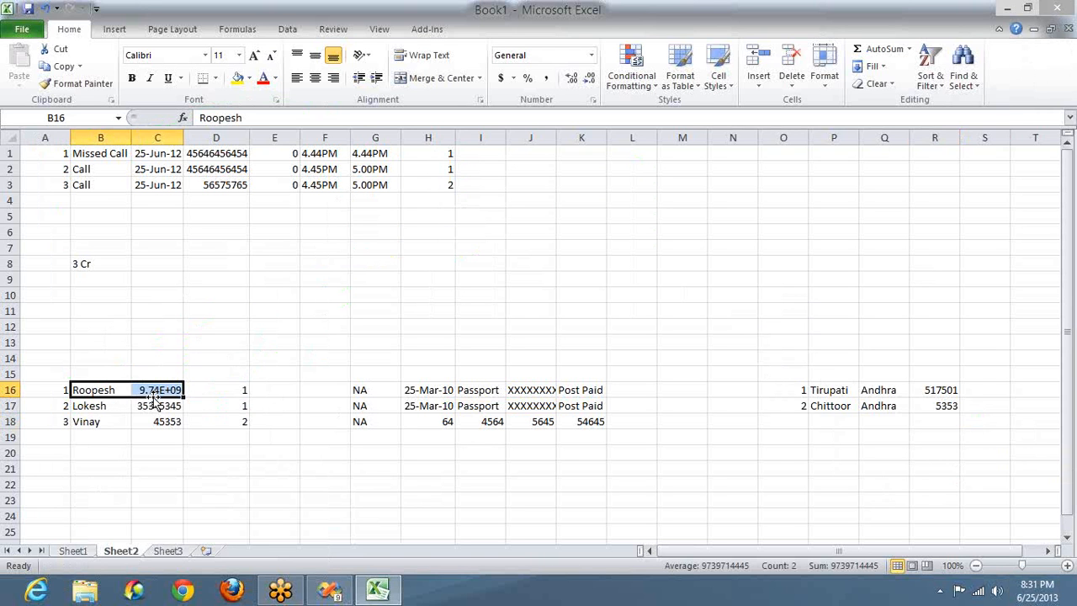
{"action": "left_click", "coordinate": [93, 154]}
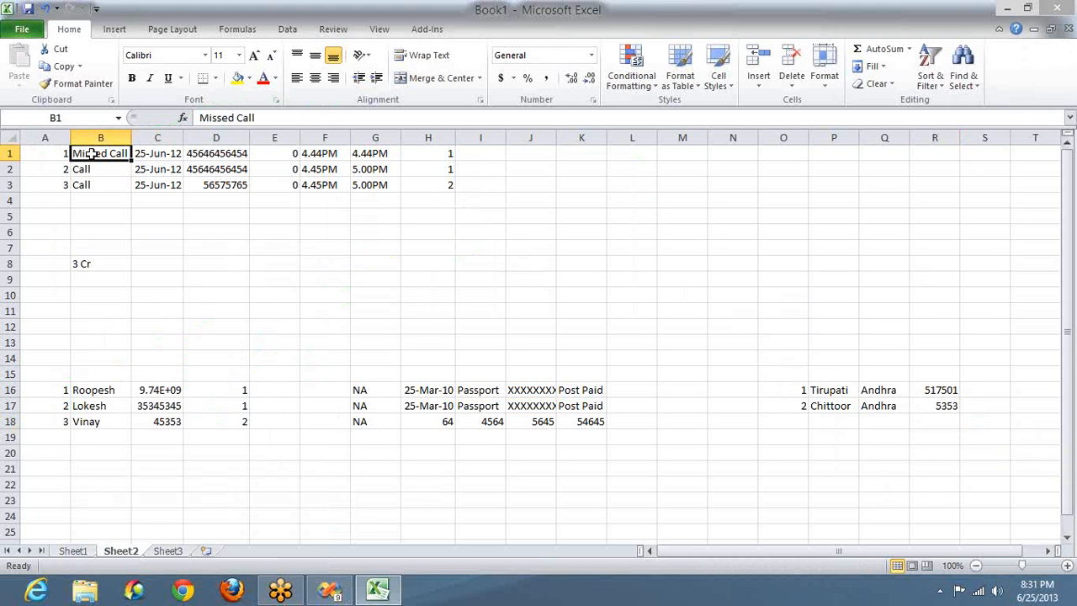
{"action": "left_click", "coordinate": [176, 155]}
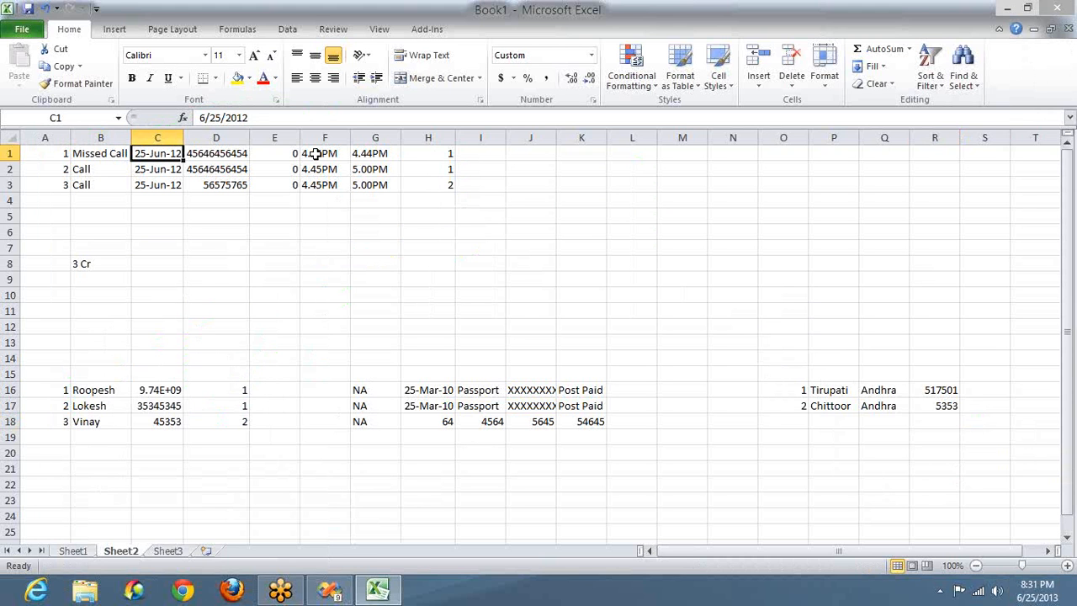
{"action": "left_click", "coordinate": [494, 156]}
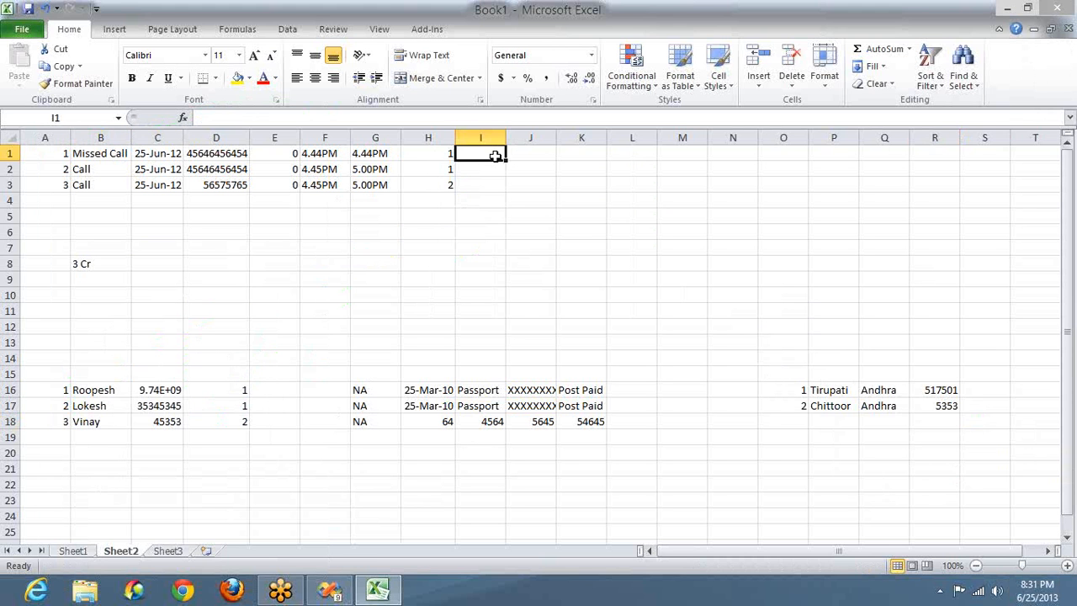
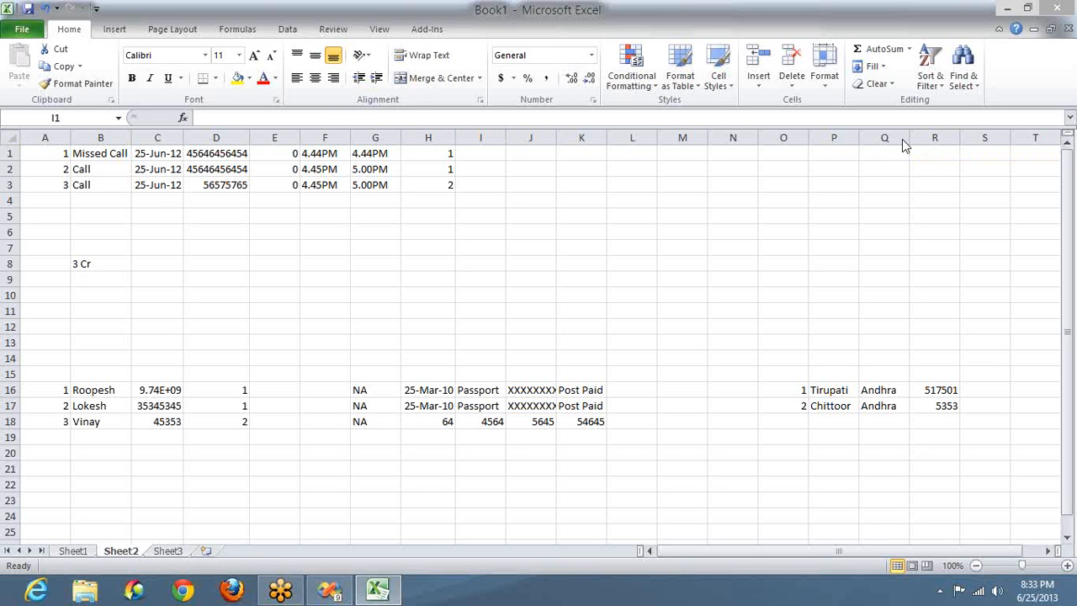
Step: Type 'How much sales Today', 'How much profit today', most-sales and least-sales product questions into G8:G11
{"action": "left_click", "coordinate": [384, 261]}
{"action": "left_click", "coordinate": [383, 262]}
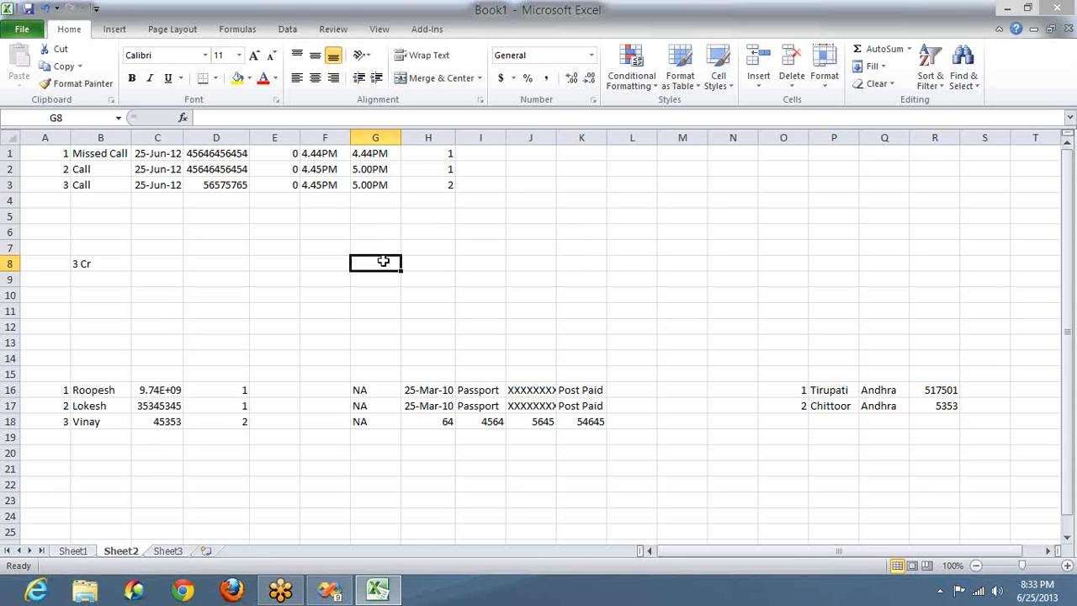
{"action": "type", "text": "How much s"}
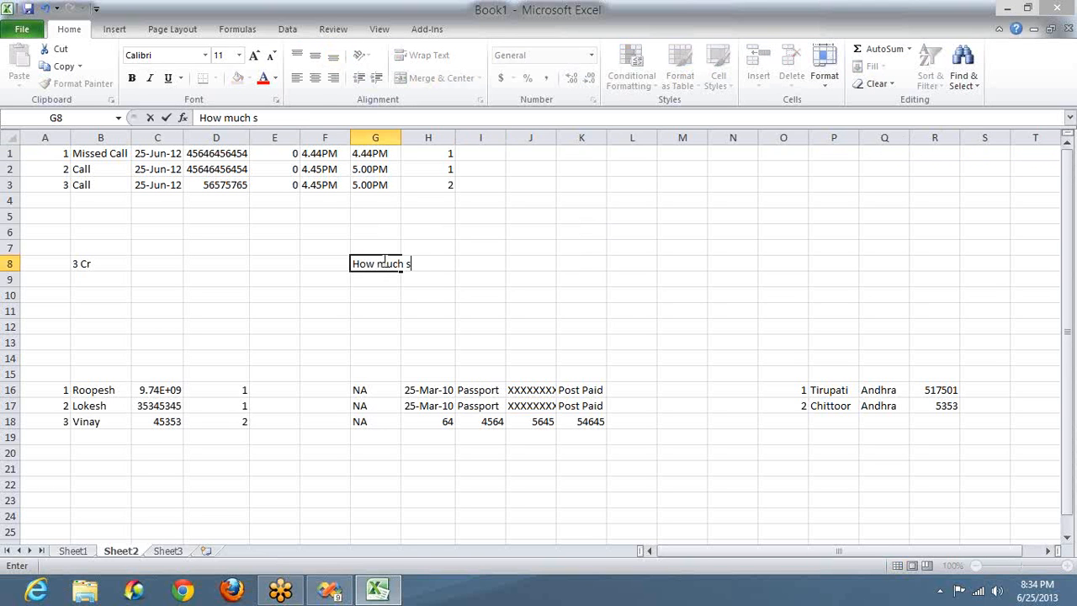
{"action": "type", "text": "ales Today"}
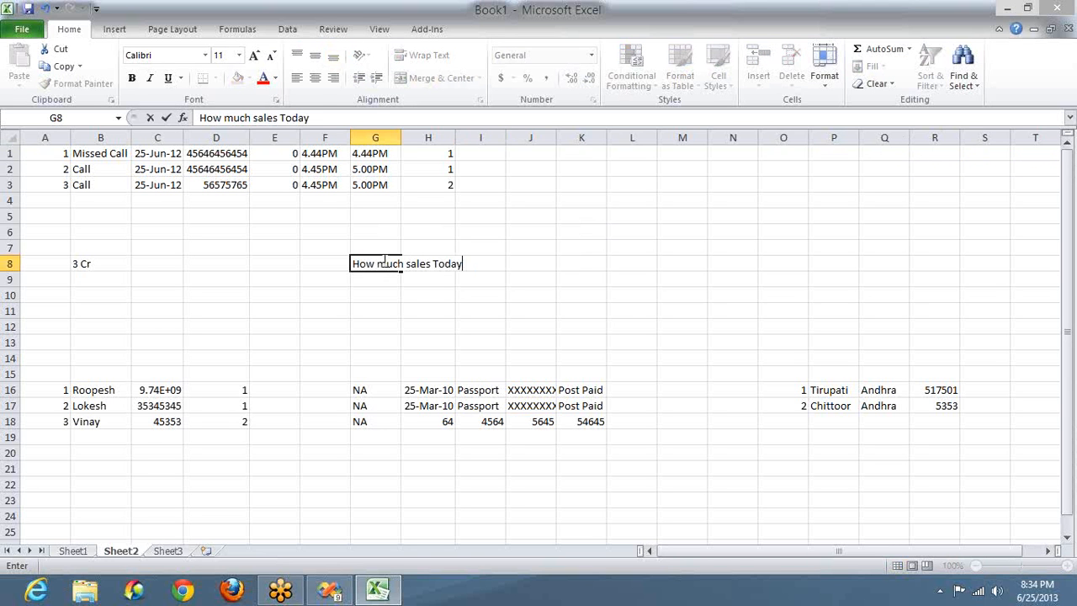
{"action": "key", "text": "Return"}
{"action": "type", "text": "How much "}
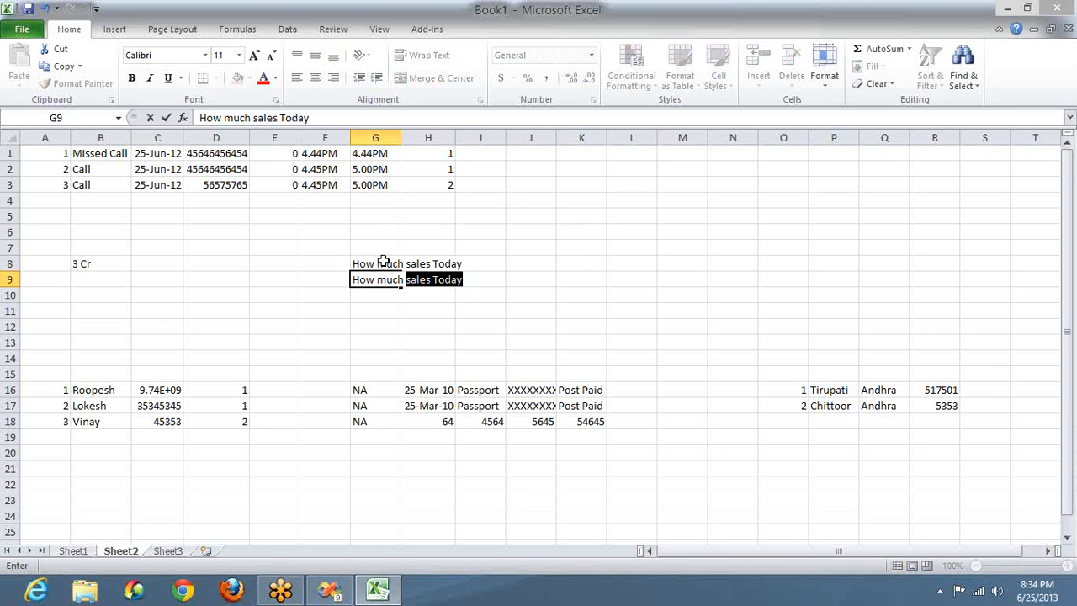
{"action": "type", "text": "profit tod"}
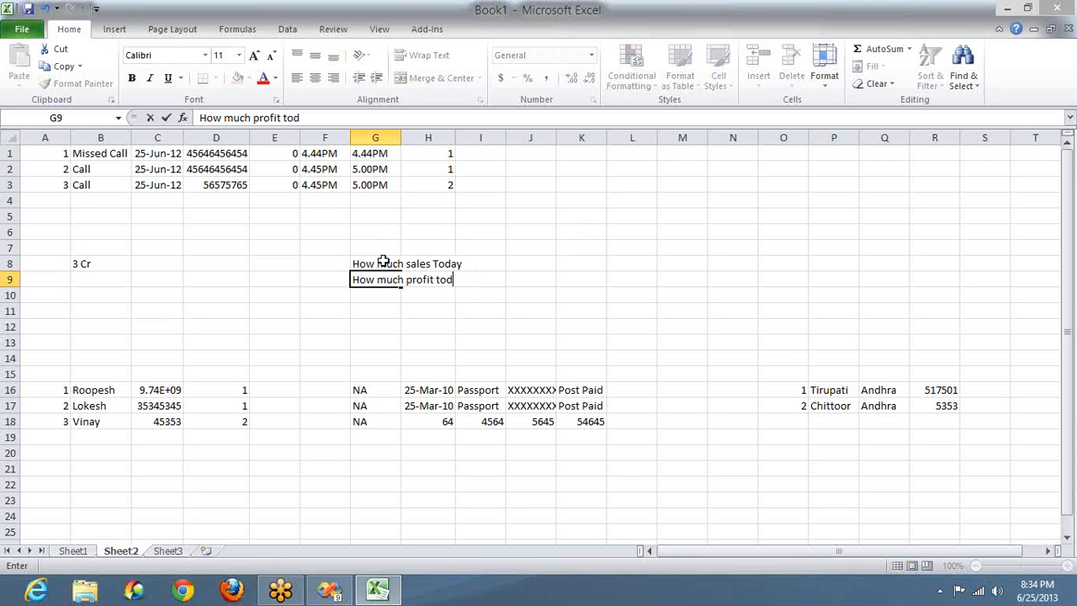
{"action": "type", "text": "ay"}
{"action": "key", "text": "Return"}
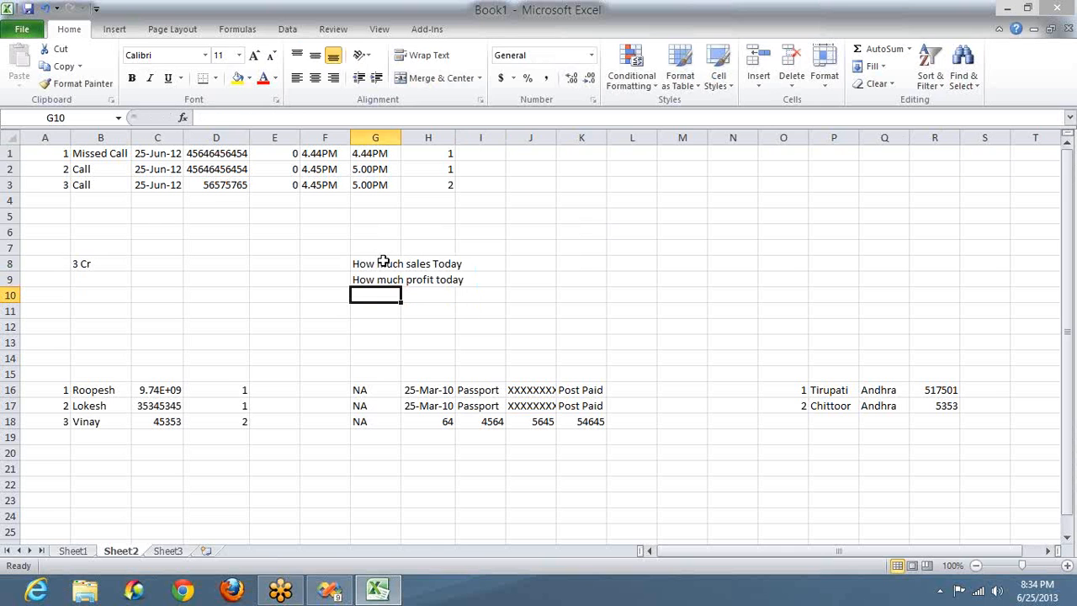
{"action": "type", "text": "Which pro"}
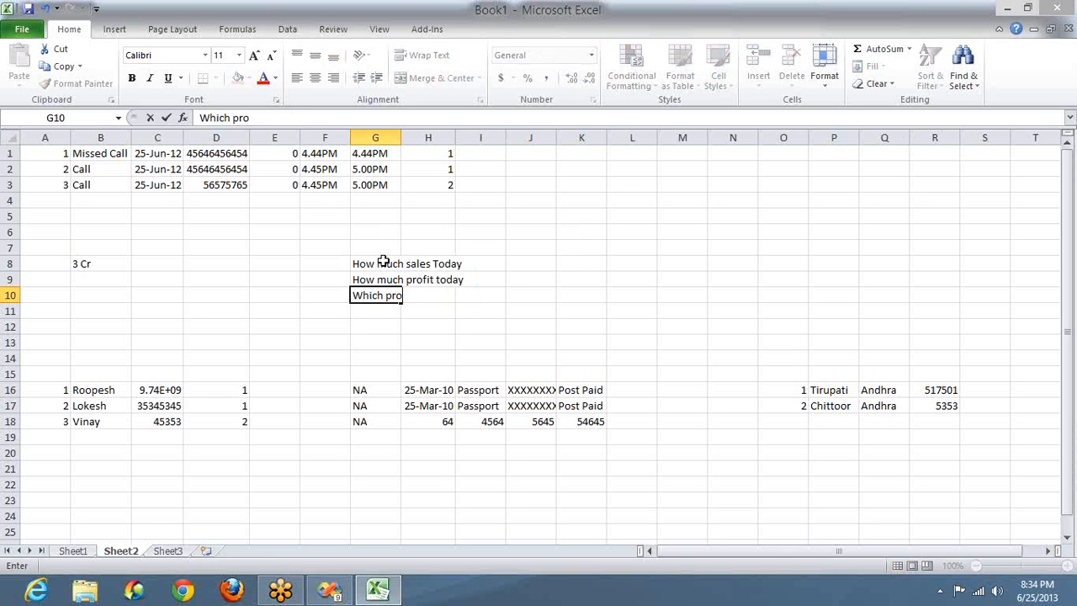
{"action": "type", "text": "duct has mor"}
{"action": "type", "text": "e sales"}
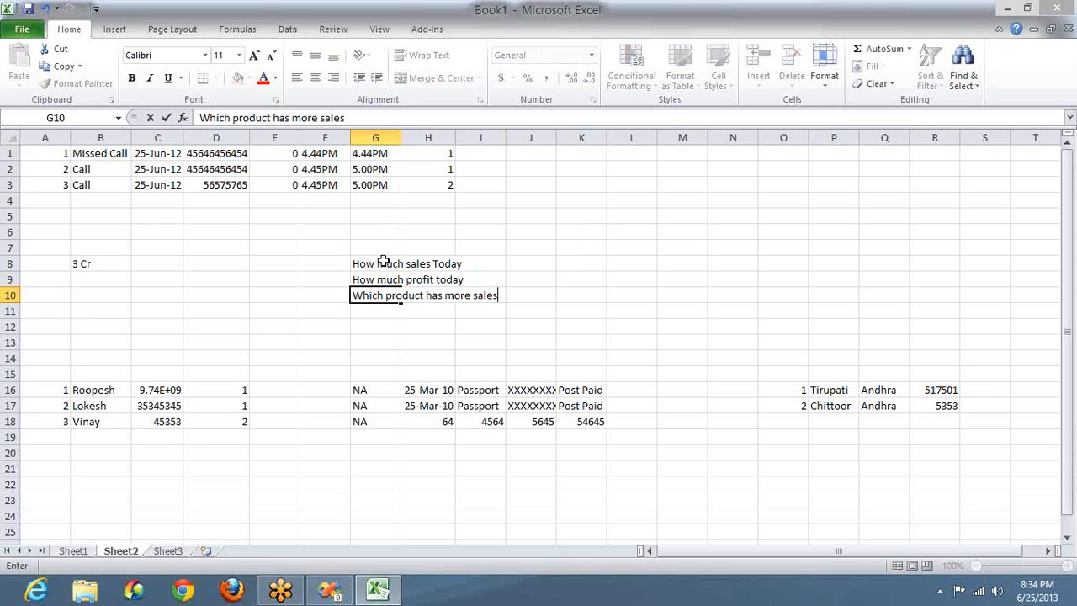
{"action": "key", "text": "Return"}
{"action": "type", "text": "W"}
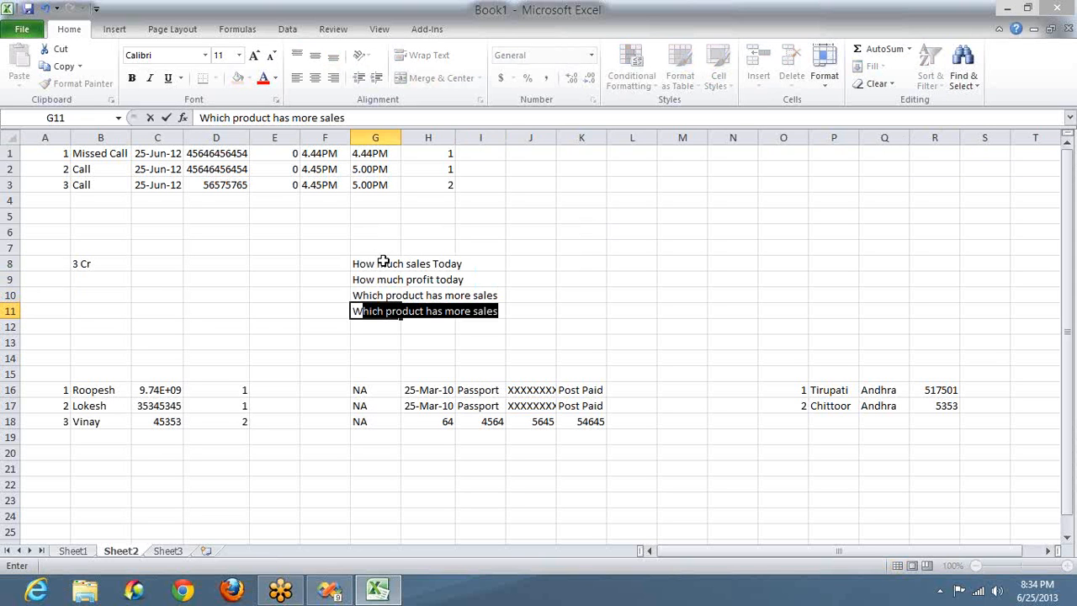
{"action": "type", "text": "hich product "}
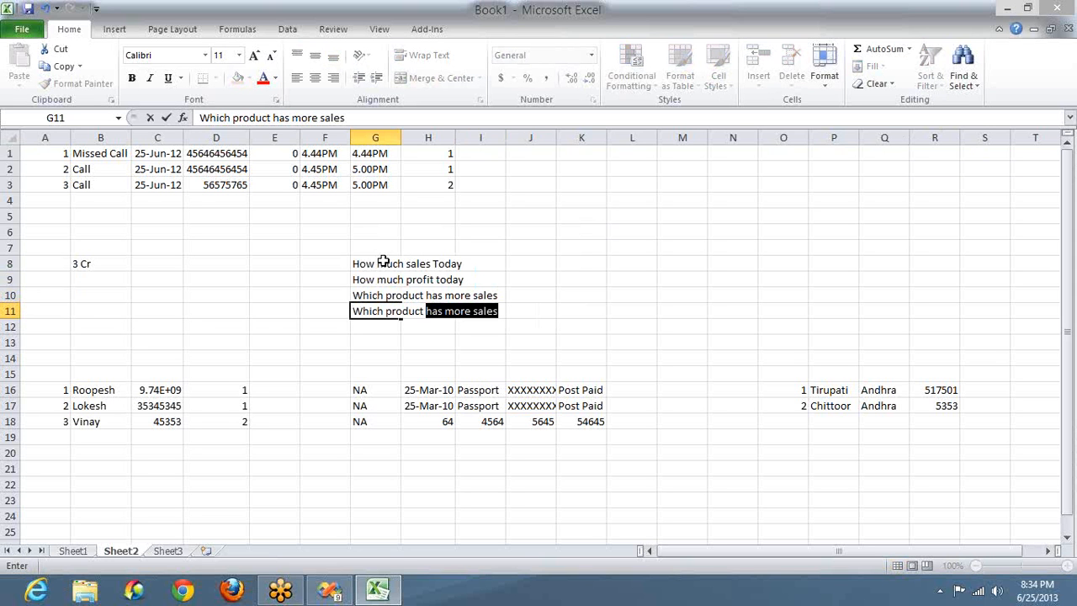
{"action": "type", "text": "has very less sales"}
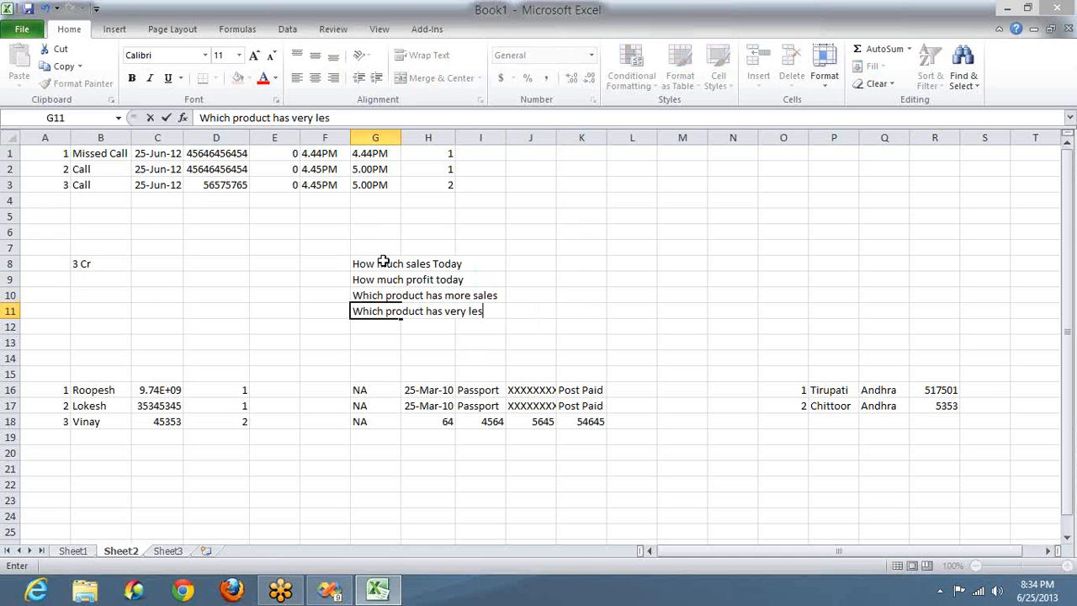
{"action": "key", "text": "Return"}
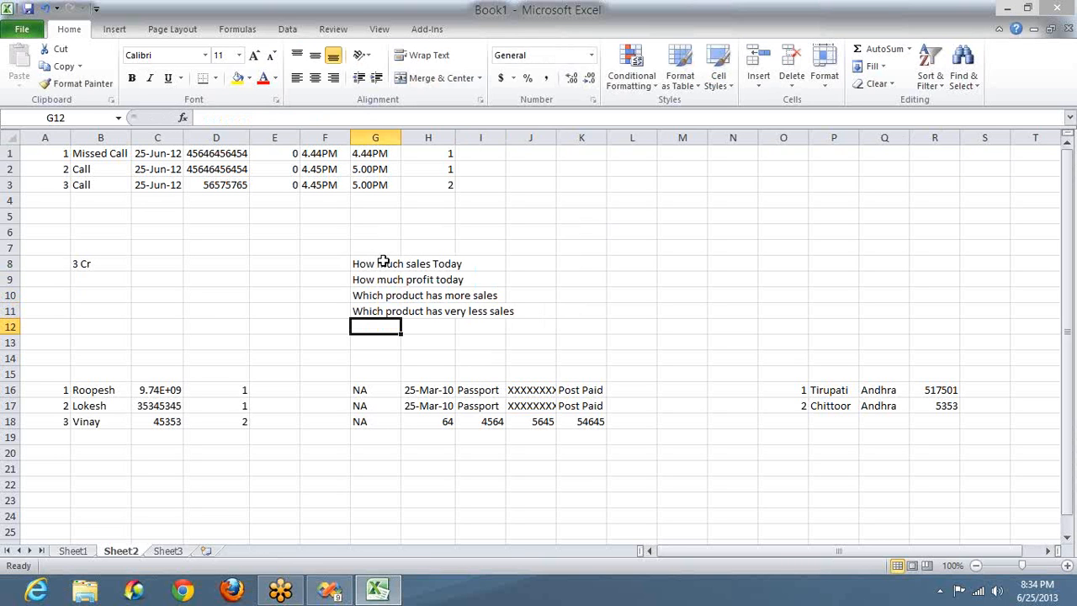
{"action": "key", "text": "Up"}
{"action": "key", "text": "Up"}
{"action": "key", "text": "Up"}
{"action": "key", "text": "Up"}
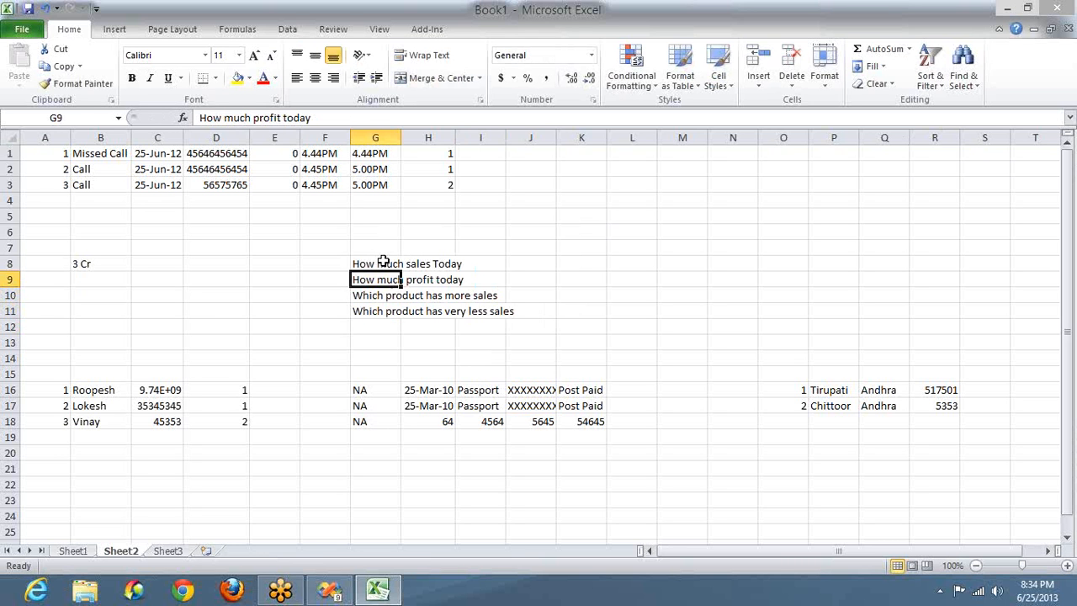
{"action": "key", "text": "shift+Right"}
{"action": "key", "text": "shift+Right"}
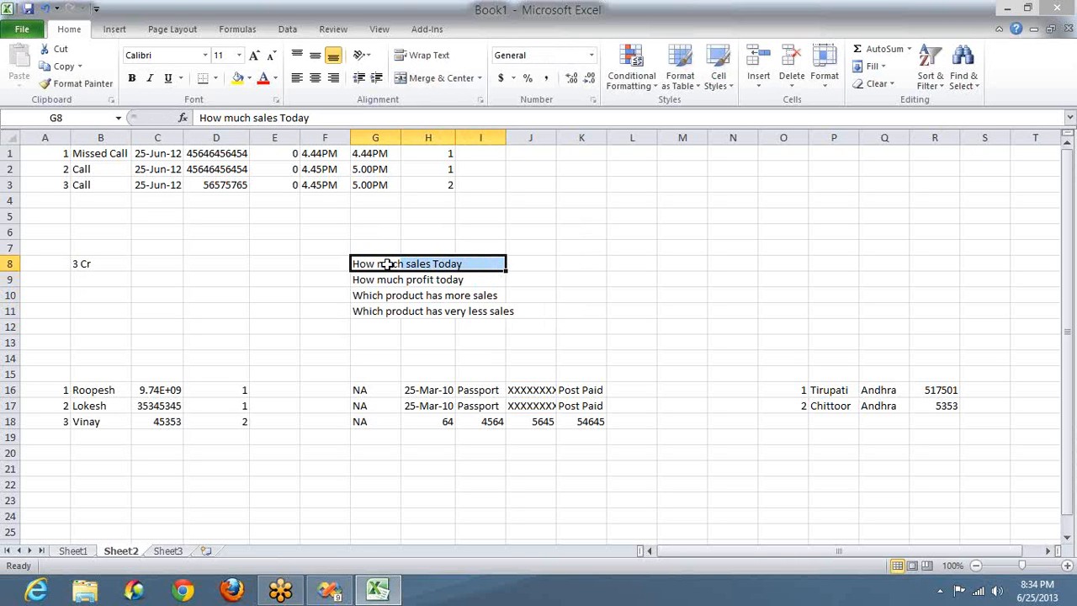
{"action": "left_click", "coordinate": [389, 265]}
{"action": "double_click", "coordinate": [389, 264]}
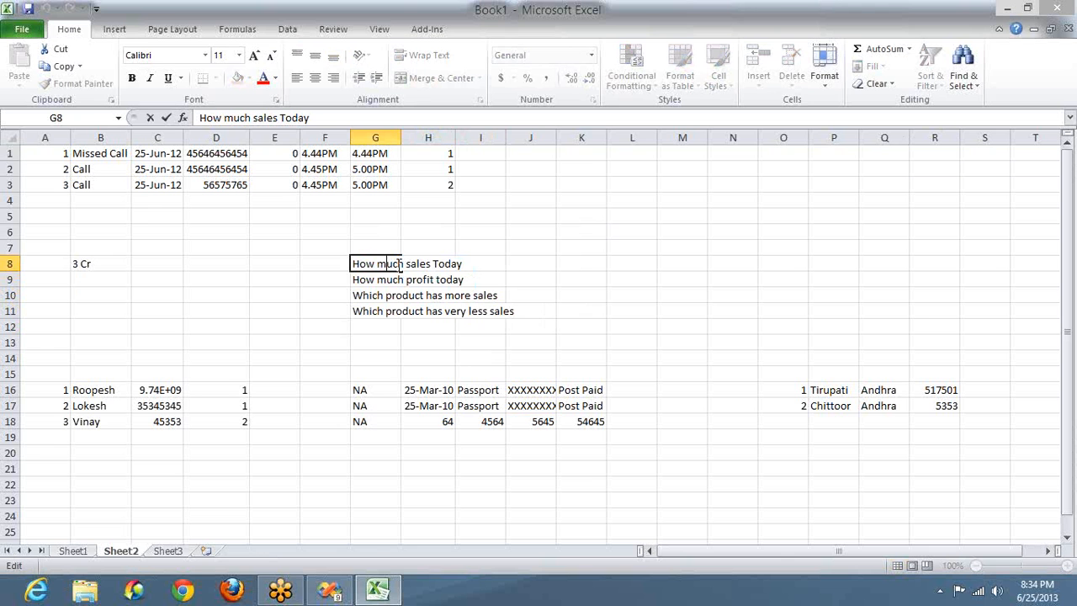
{"action": "double_click", "coordinate": [435, 264]}
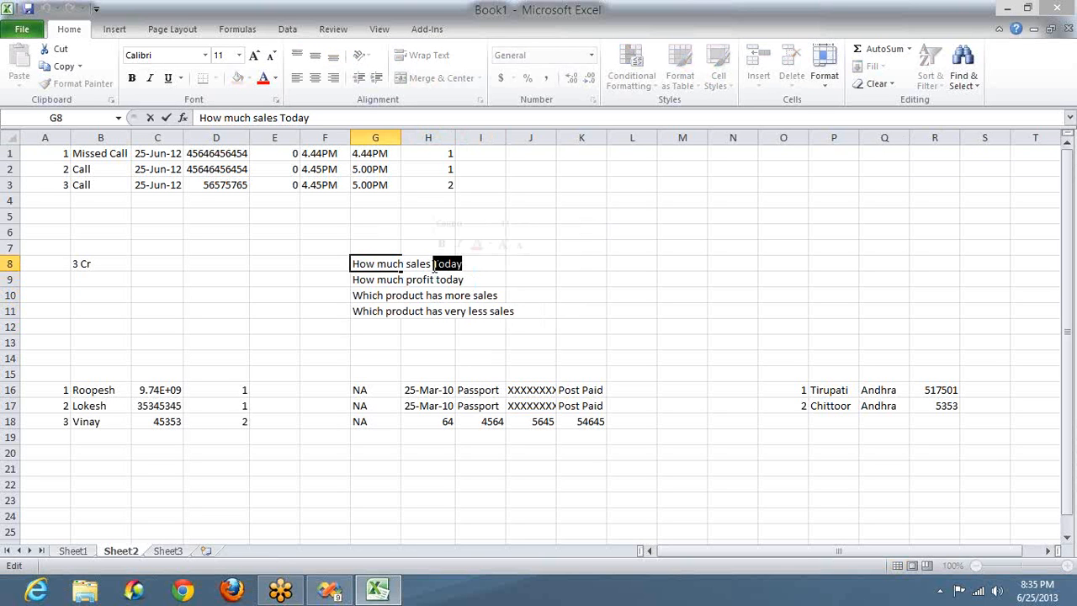
{"action": "left_click", "coordinate": [896, 147]}
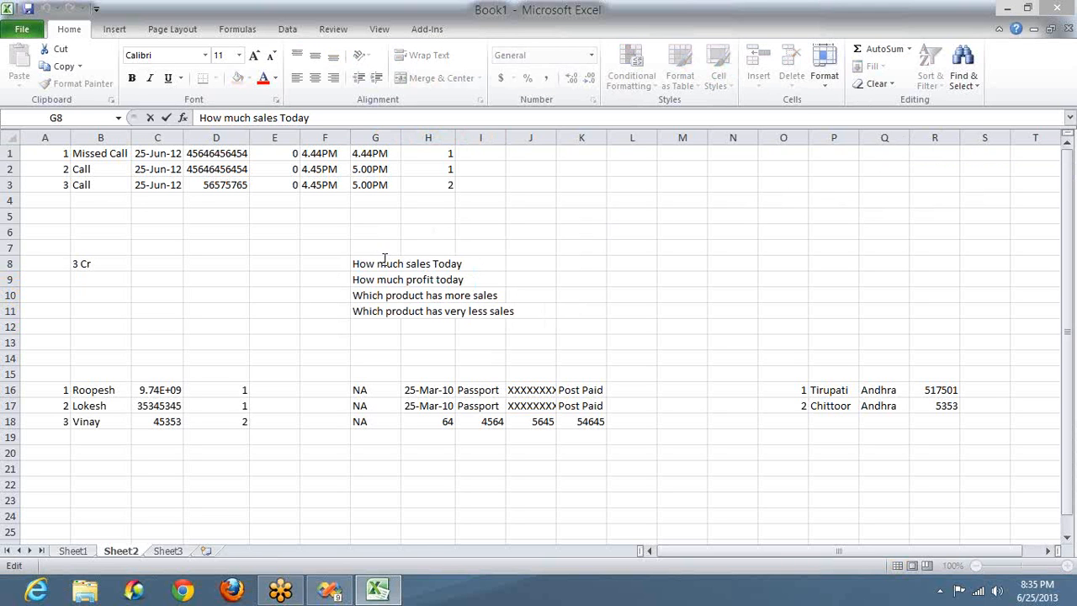
{"action": "key", "text": "ctrl+shift+Left"}
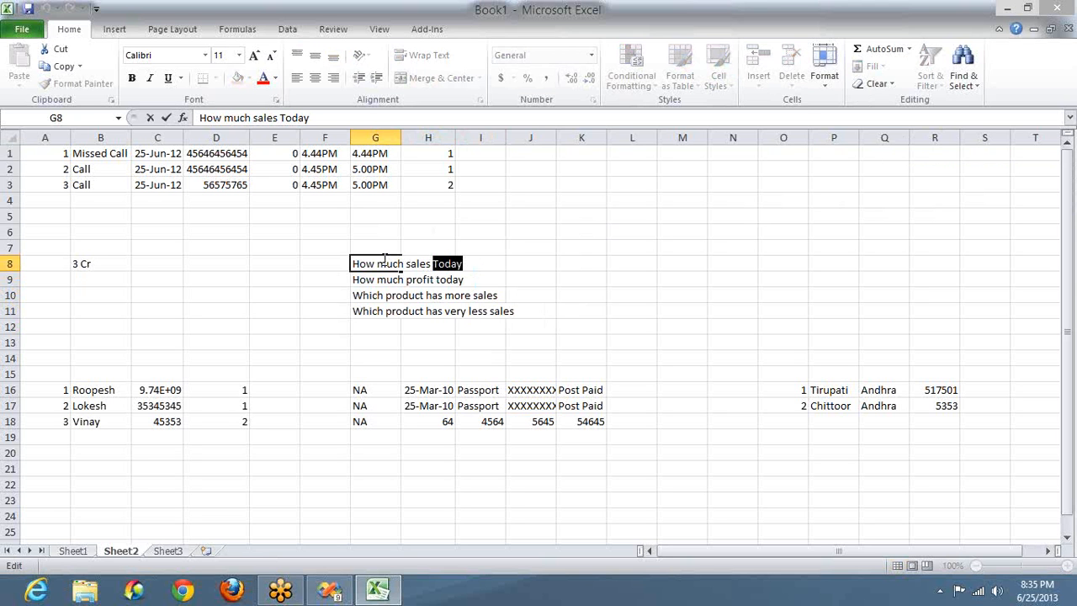
{"action": "left_click", "coordinate": [404, 284]}
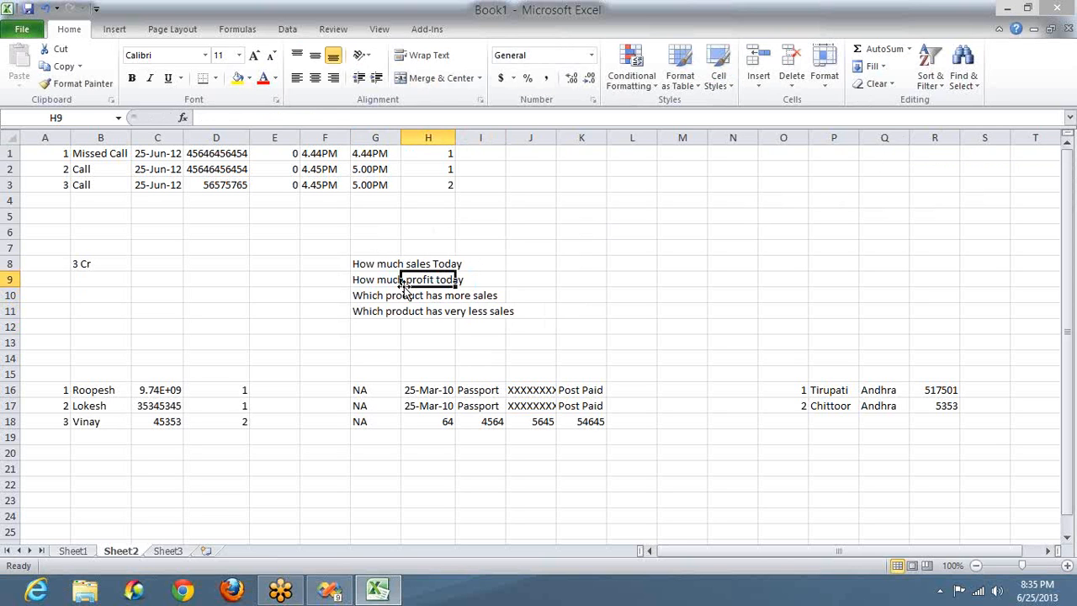
{"action": "left_click", "coordinate": [387, 295]}
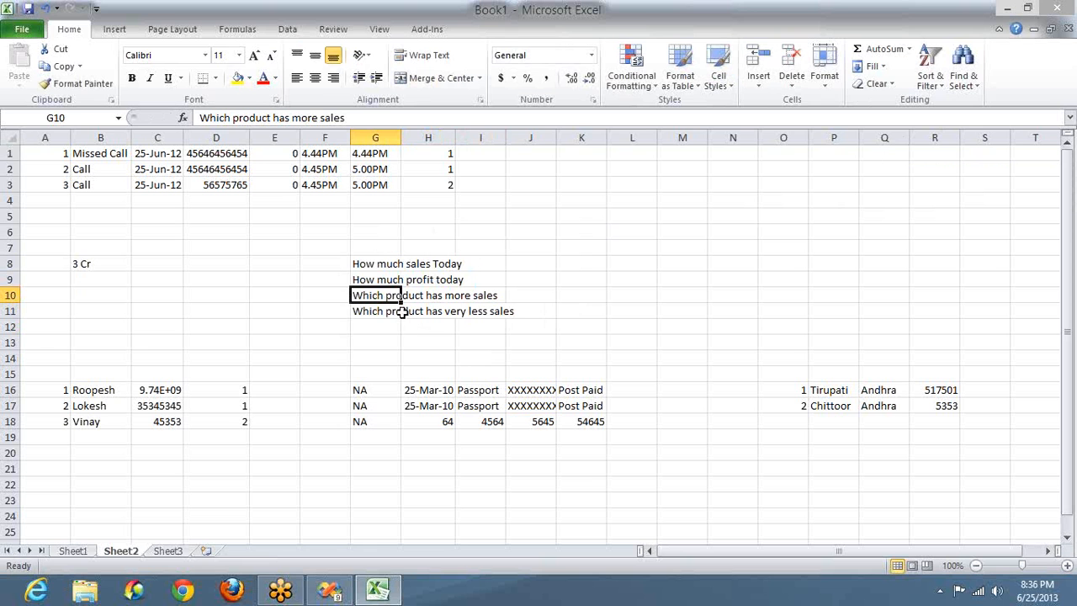
{"action": "left_click", "coordinate": [402, 312]}
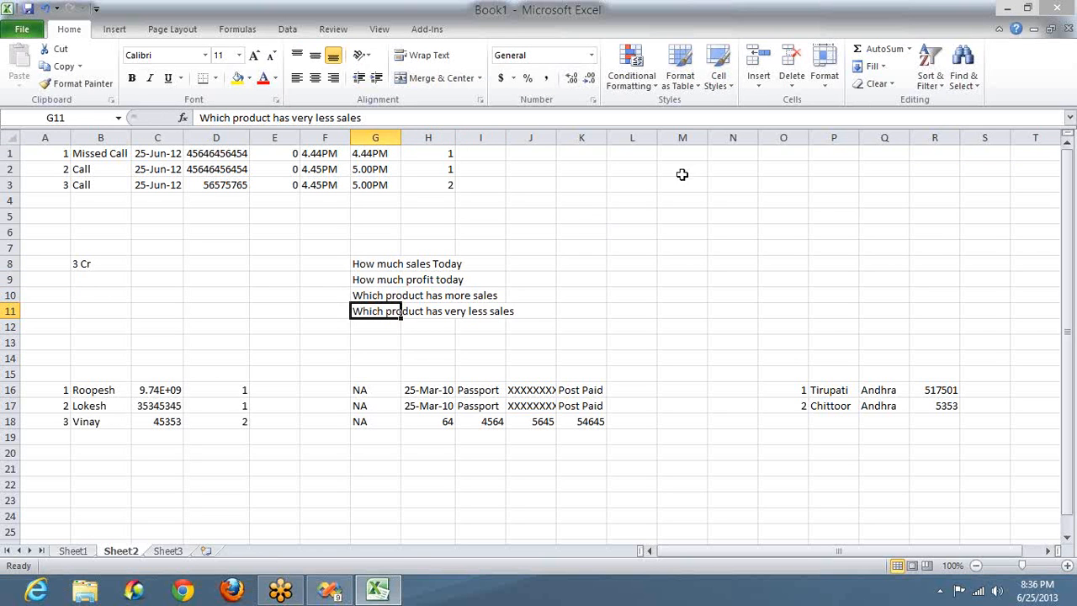
Step: Enter liril, chintool, nivea, dove and eggs down K5:K9
{"action": "left_click", "coordinate": [591, 222]}
{"action": "type", "text": "liril"}
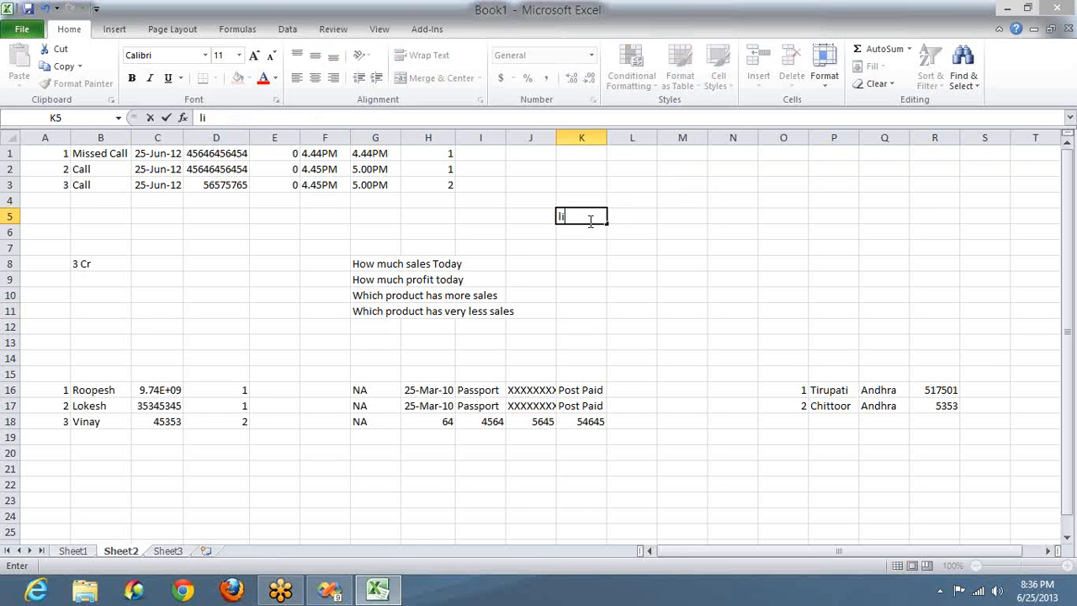
{"action": "key", "text": "Return"}
{"action": "type", "text": "chintool"}
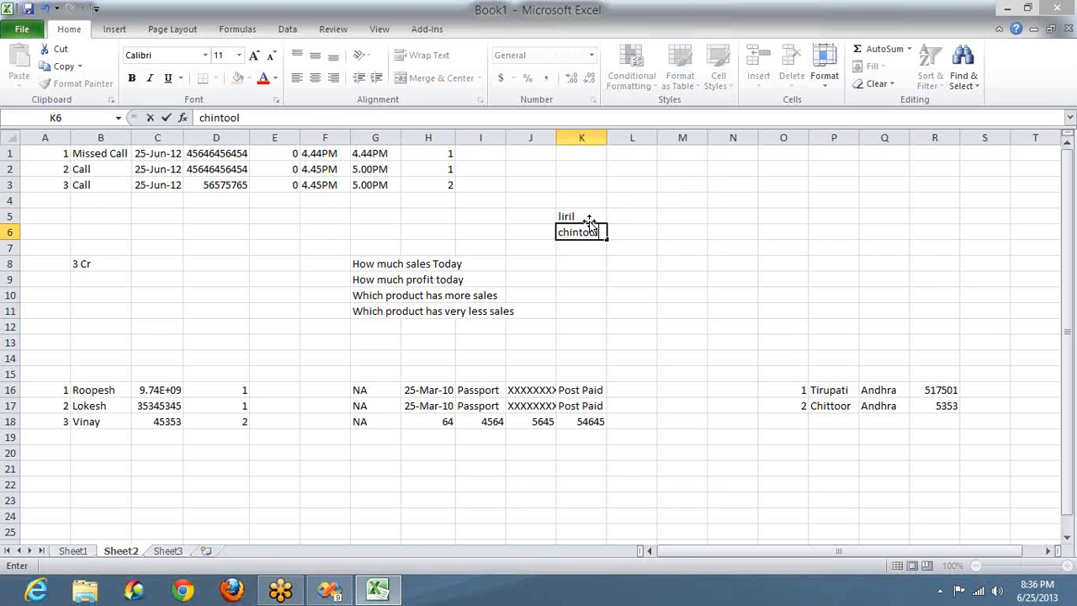
{"action": "key", "text": "Return"}
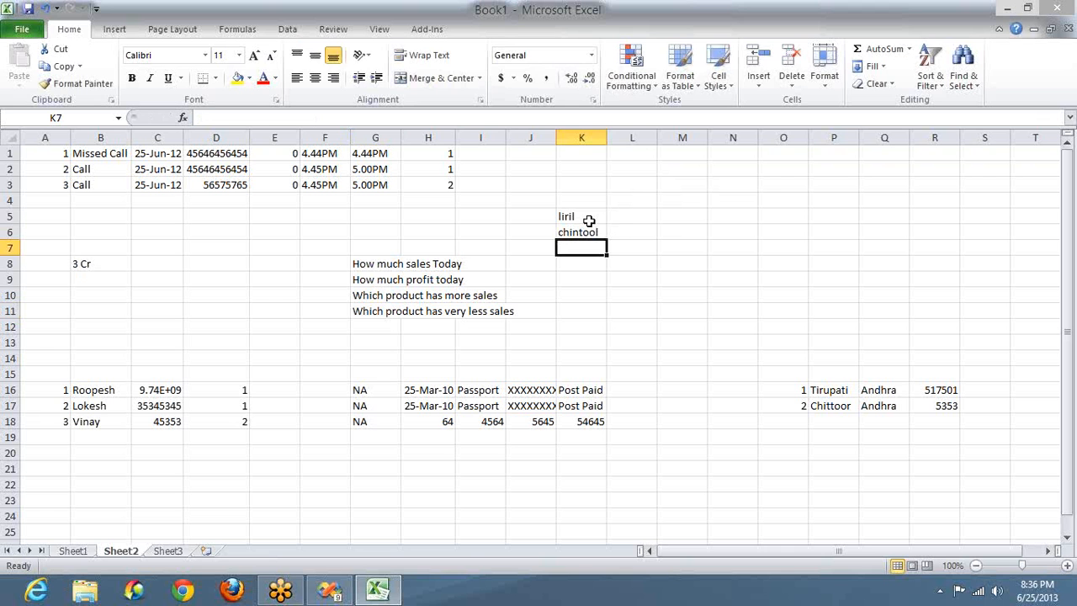
{"action": "type", "text": "nivea"}
{"action": "key", "text": "Return"}
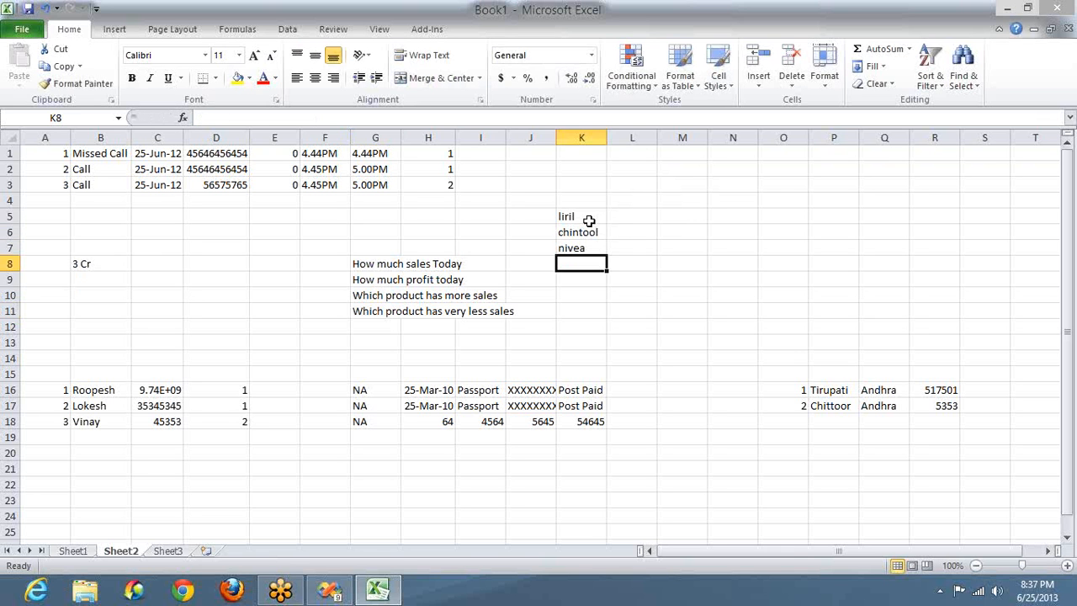
{"action": "type", "text": "dove"}
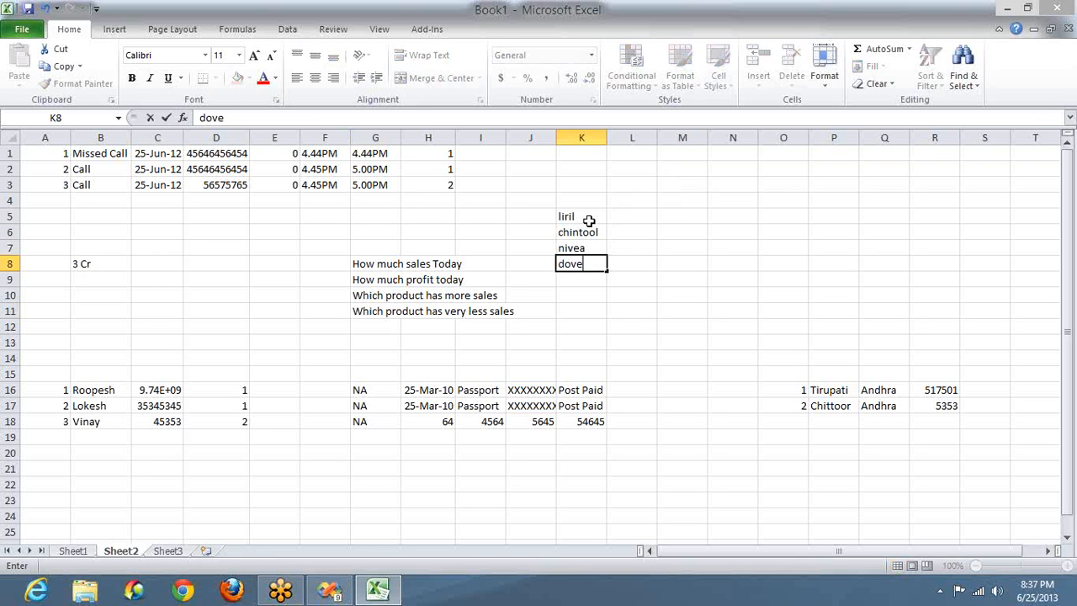
{"action": "key", "text": "Return"}
{"action": "type", "text": "eggs"}
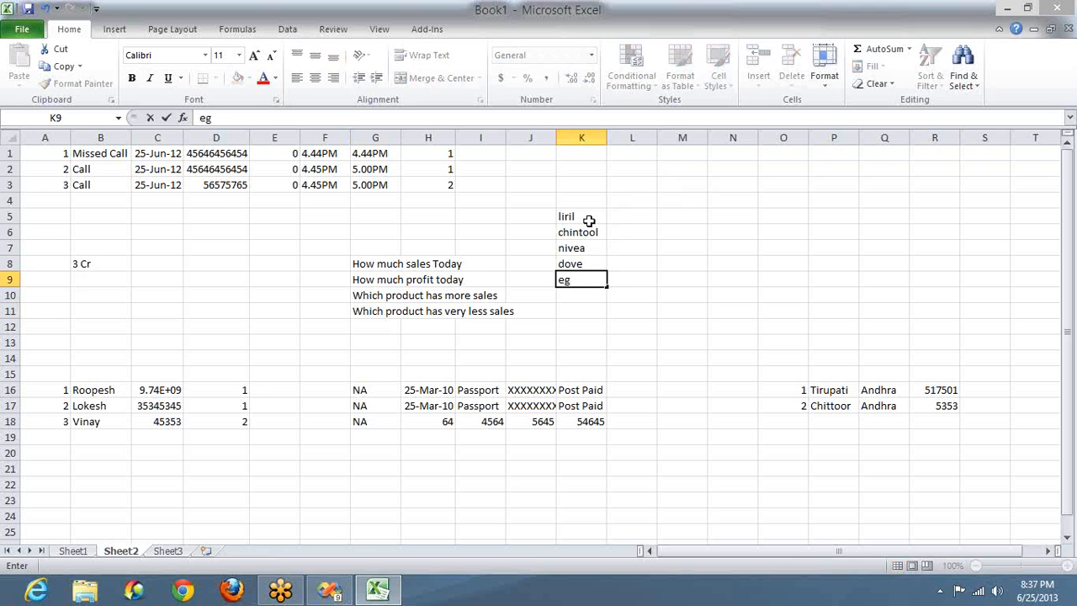
{"action": "key", "text": "Return"}
Step: Add chicken in K10 and milk in K11, correcting the typos
{"action": "type", "text": "chck"}
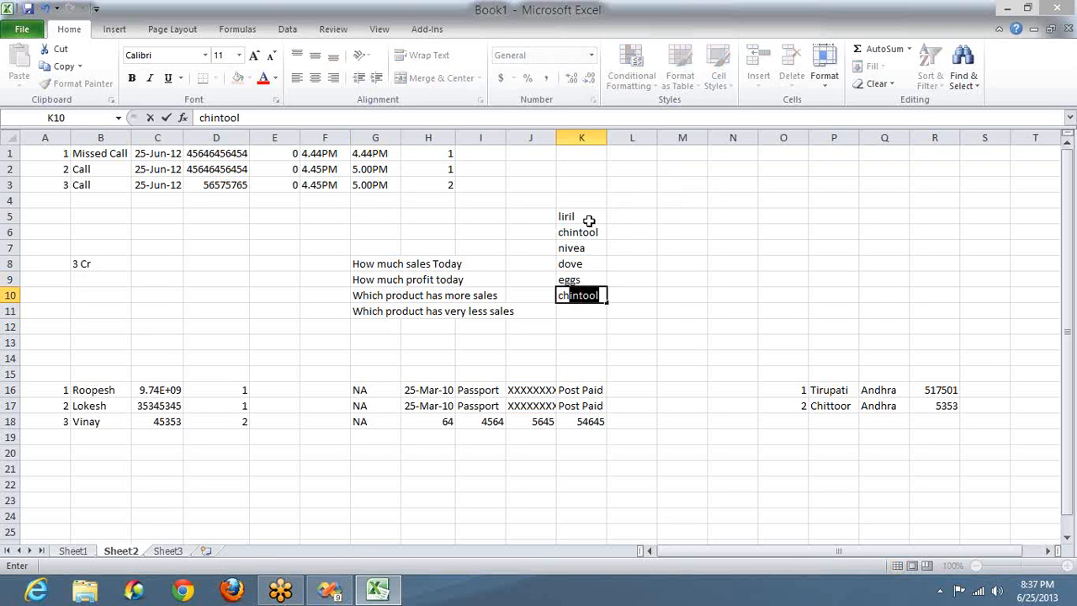
{"action": "key", "text": "BackSpace"}
{"action": "type", "text": "o"}
{"action": "key", "text": "BackSpace"}
{"action": "key", "text": "BackSpace"}
{"action": "type", "text": "icken"}
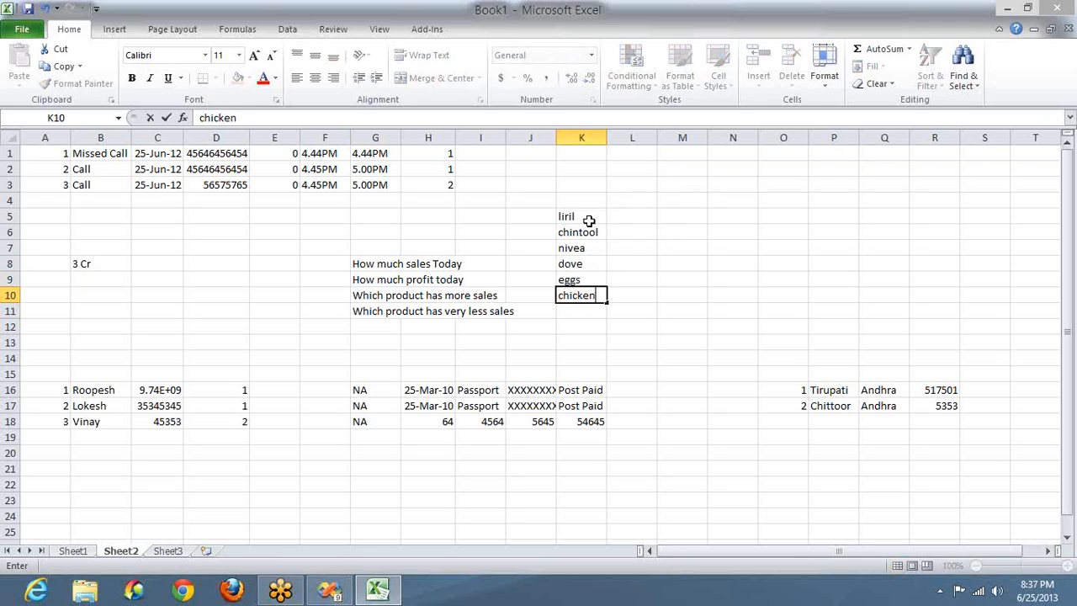
{"action": "key", "text": "Return"}
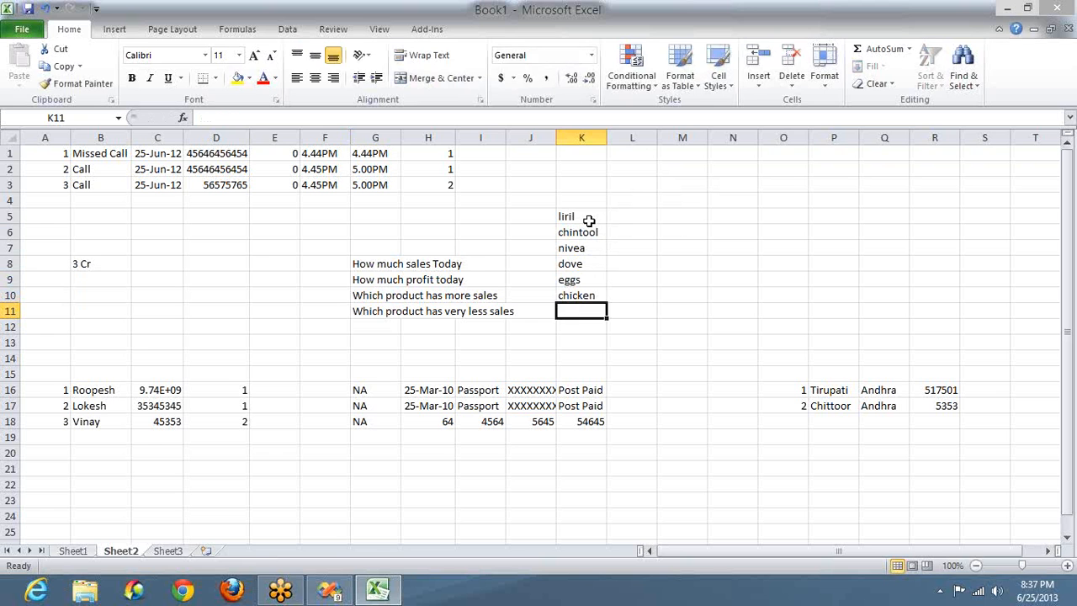
{"action": "type", "text": "mils"}
{"action": "key", "text": "BackSpace"}
{"action": "type", "text": "s"}
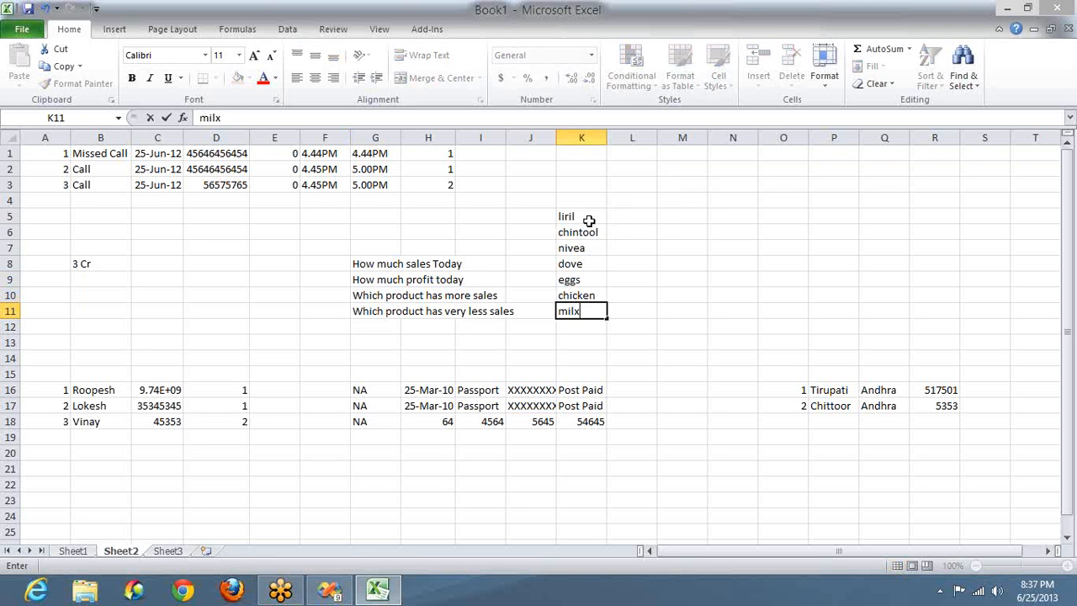
{"action": "key", "text": "BackSpace"}
{"action": "type", "text": "k"}
{"action": "key", "text": "Return"}
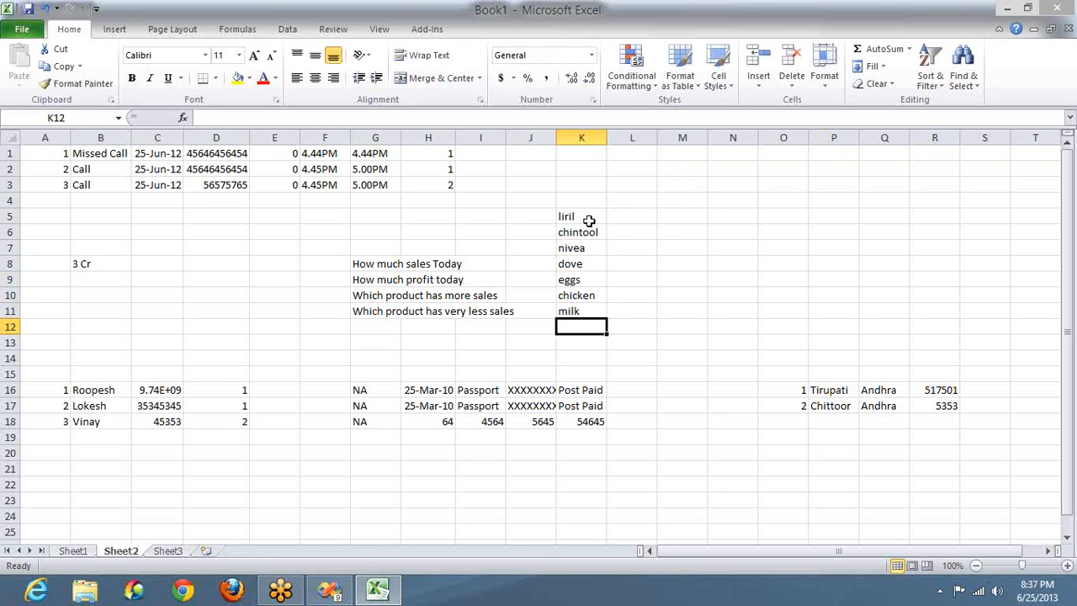
Step: Enter 100, 20 and 10 in M5:M7 beside liril, chintool and nivea
{"action": "left_click", "coordinate": [671, 217]}
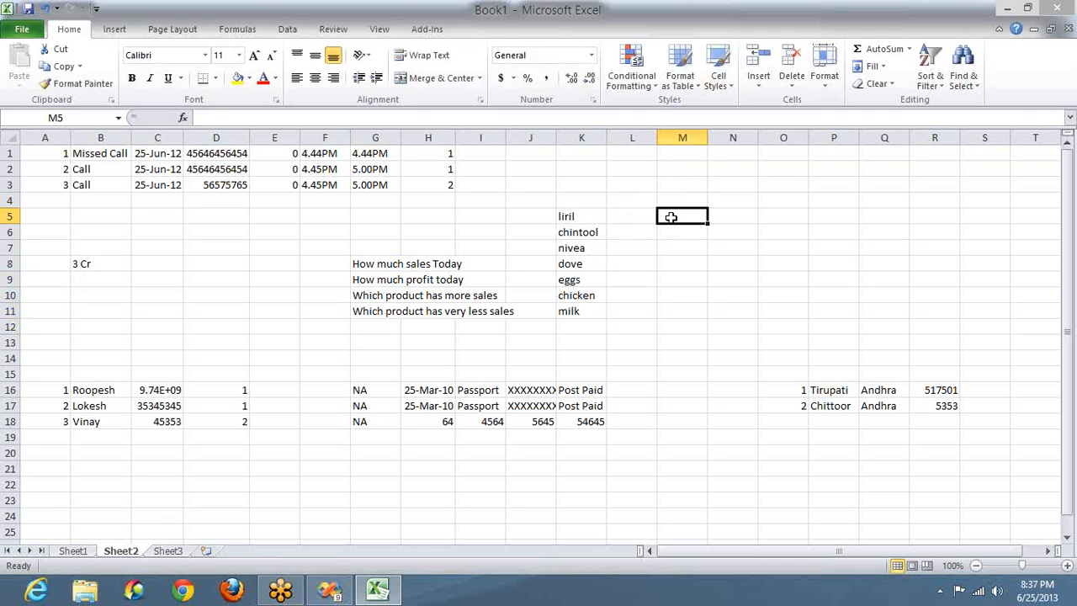
{"action": "type", "text": "100"}
{"action": "key", "text": "Return"}
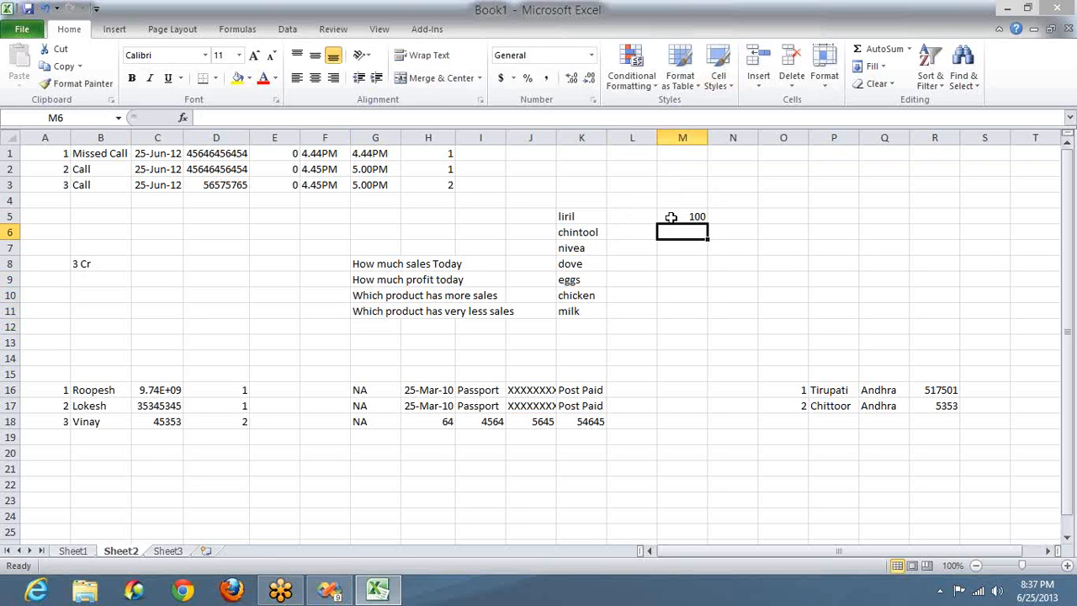
{"action": "type", "text": "20"}
{"action": "key", "text": "Return"}
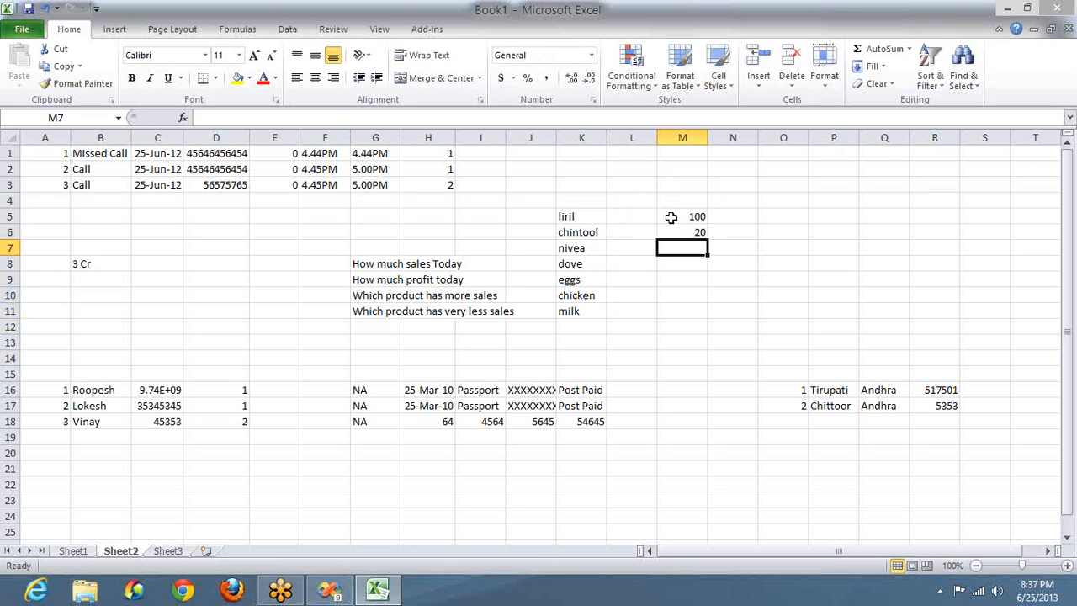
{"action": "type", "text": "10"}
{"action": "key", "text": "Return"}
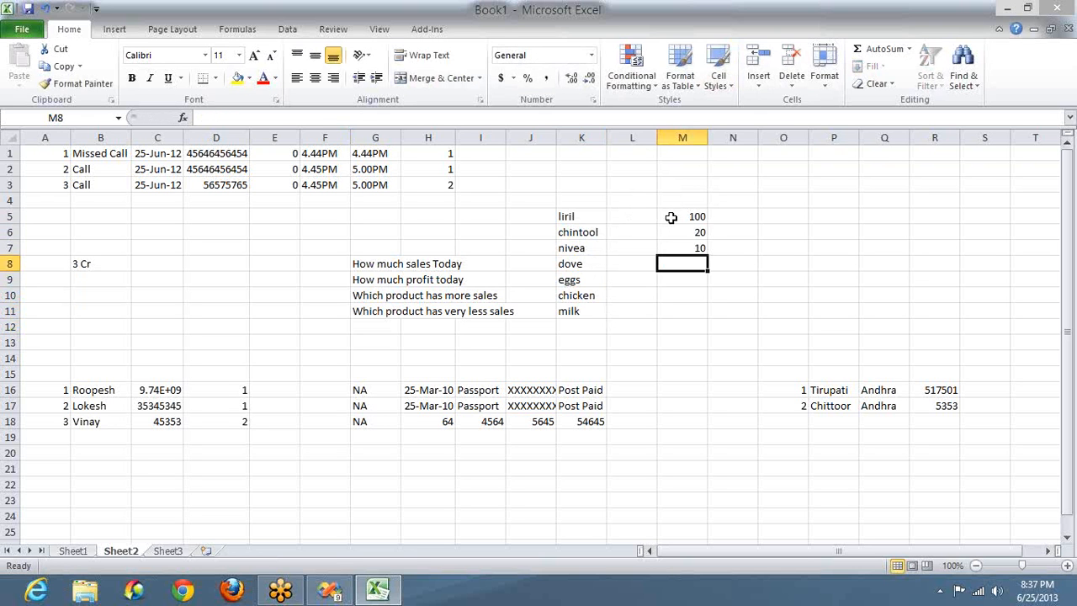
Step: Enter 500, 200, 10000 and 300 in M8:M11 beside dove, eggs, chicken and milk
{"action": "type", "text": "500"}
{"action": "key", "text": "Return"}
{"action": "type", "text": "200"}
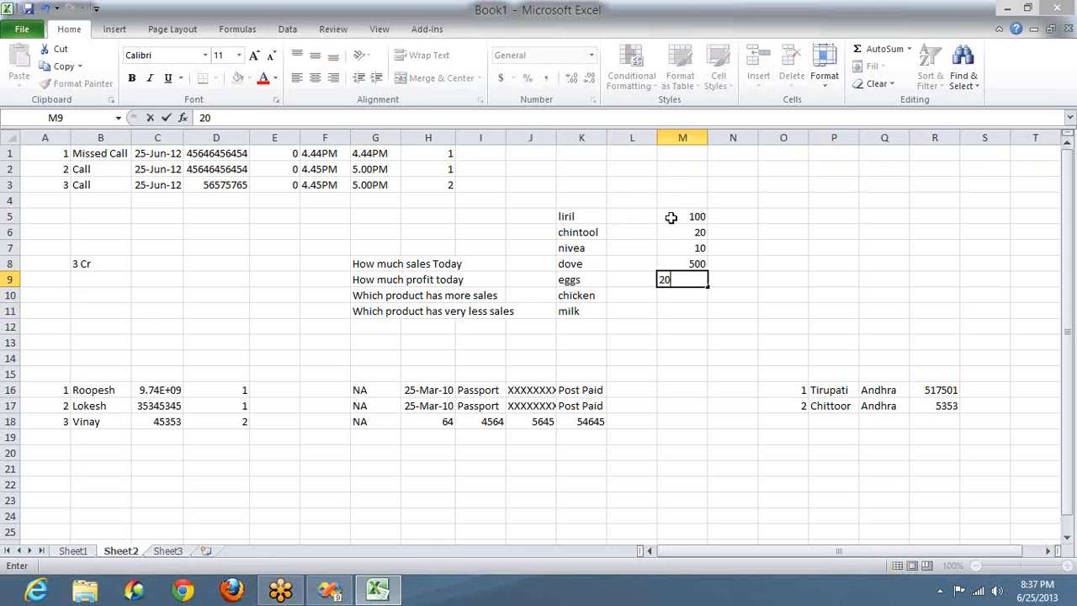
{"action": "key", "text": "Return"}
{"action": "type", "text": "10000"}
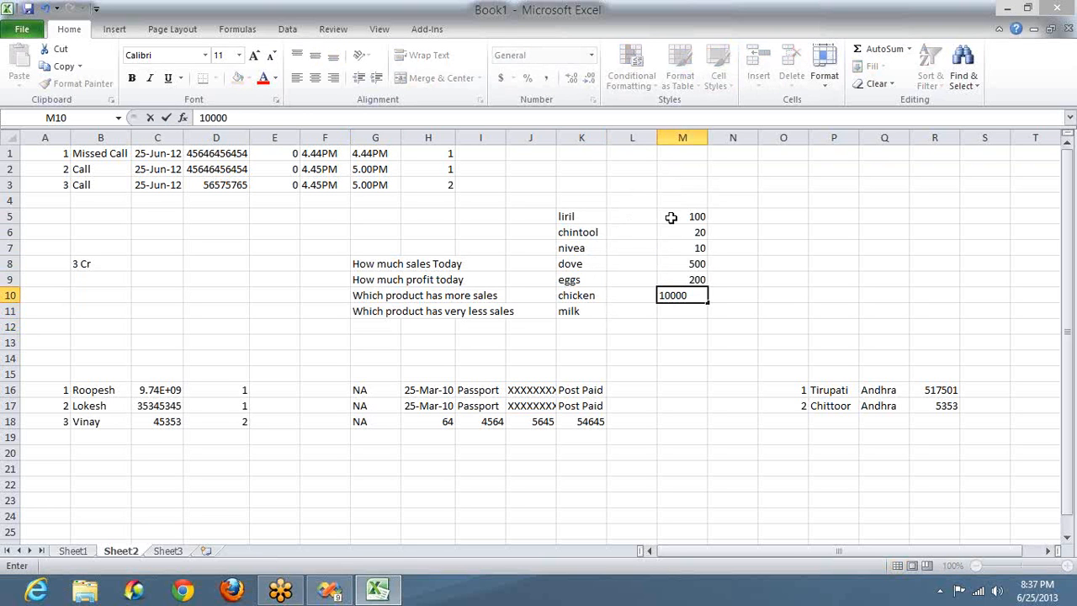
{"action": "key", "text": "Return"}
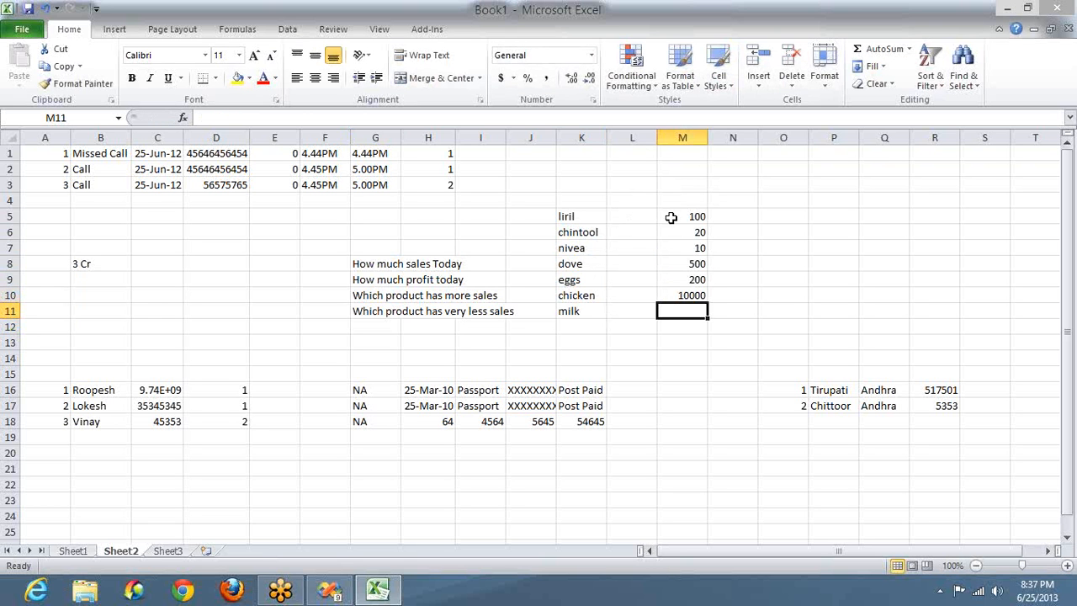
{"action": "type", "text": "300"}
{"action": "key", "text": "Return"}
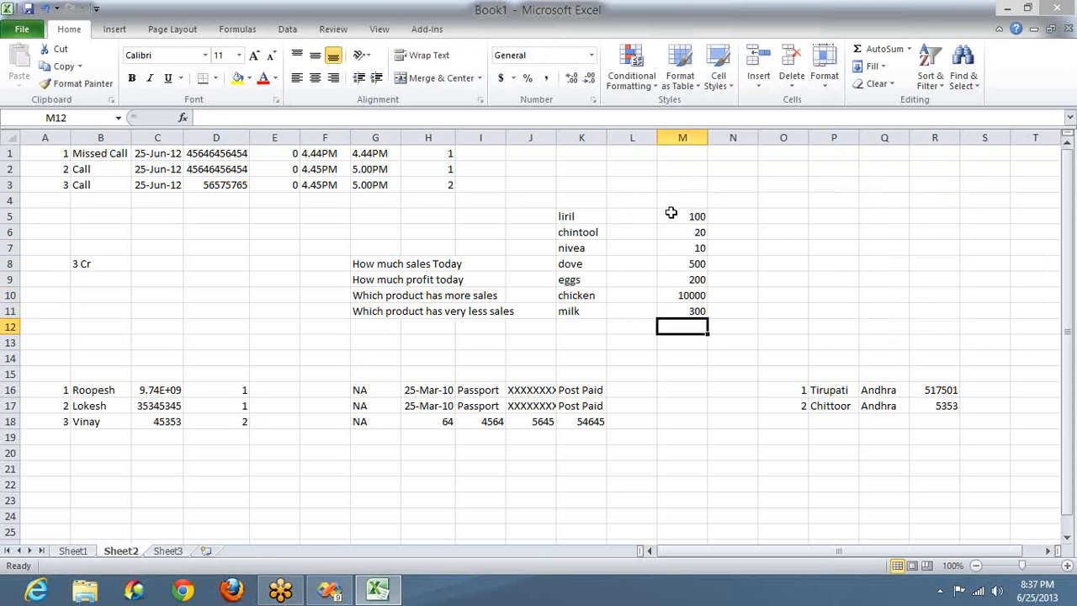
Step: Select the product names and figures in K5:M11
{"action": "left_click_drag", "start_coordinate": [565, 216], "coordinate": [685, 313]}
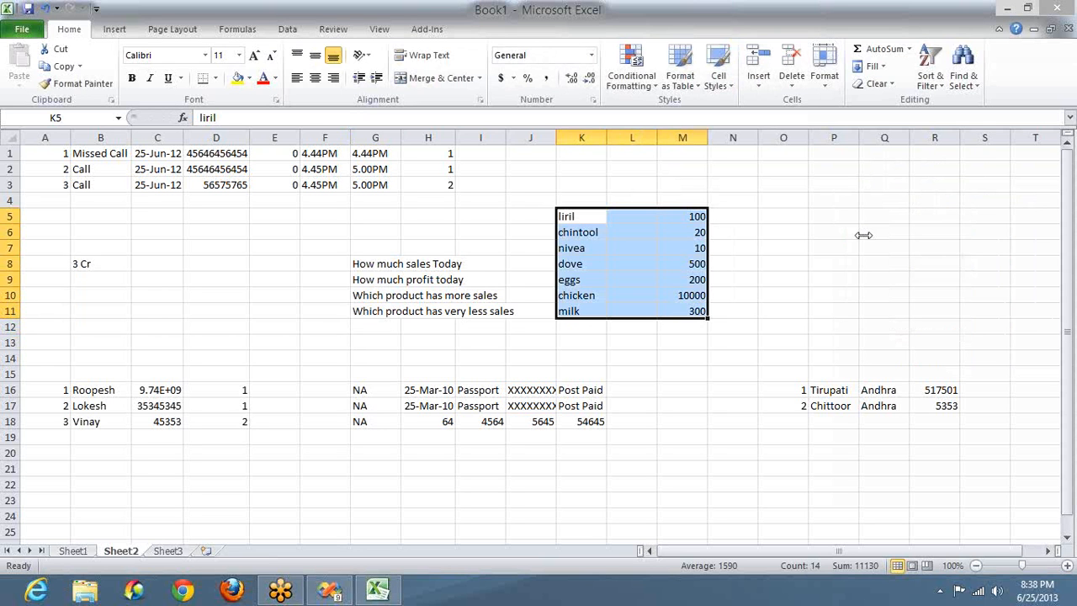
Step: Circle the product names in column K and the figures in column M with green ink
{"action": "mouse_move", "coordinate": [566, 178]}
{"action": "left_mouse_down"}
{"action": "mouse_move", "coordinate": [539, 263]}
{"action": "mouse_move", "coordinate": [627, 283]}
{"action": "left_mouse_up"}
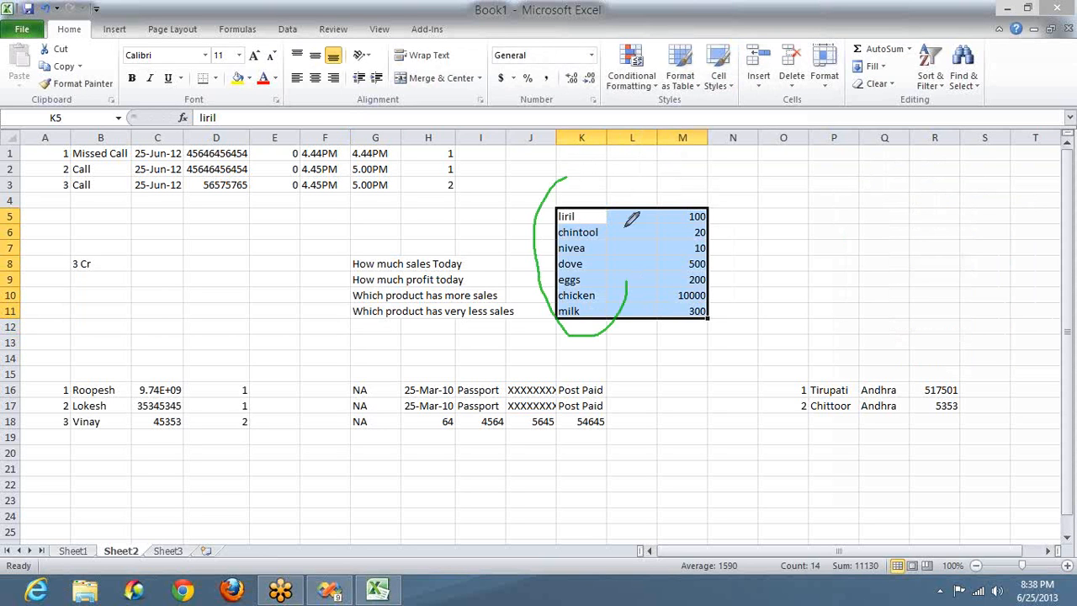
{"action": "left_click_drag", "start_coordinate": [632, 219], "coordinate": [572, 180]}
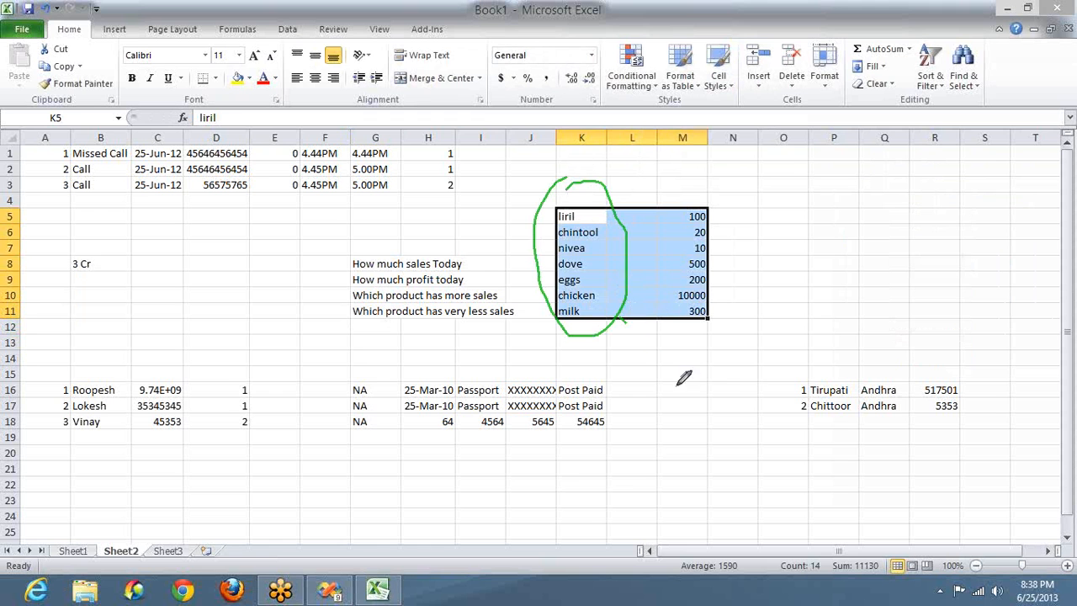
{"action": "mouse_move", "coordinate": [678, 385]}
{"action": "left_mouse_down"}
{"action": "mouse_move", "coordinate": [556, 491]}
{"action": "mouse_move", "coordinate": [528, 483]}
{"action": "mouse_move", "coordinate": [569, 457]}
{"action": "left_mouse_up"}
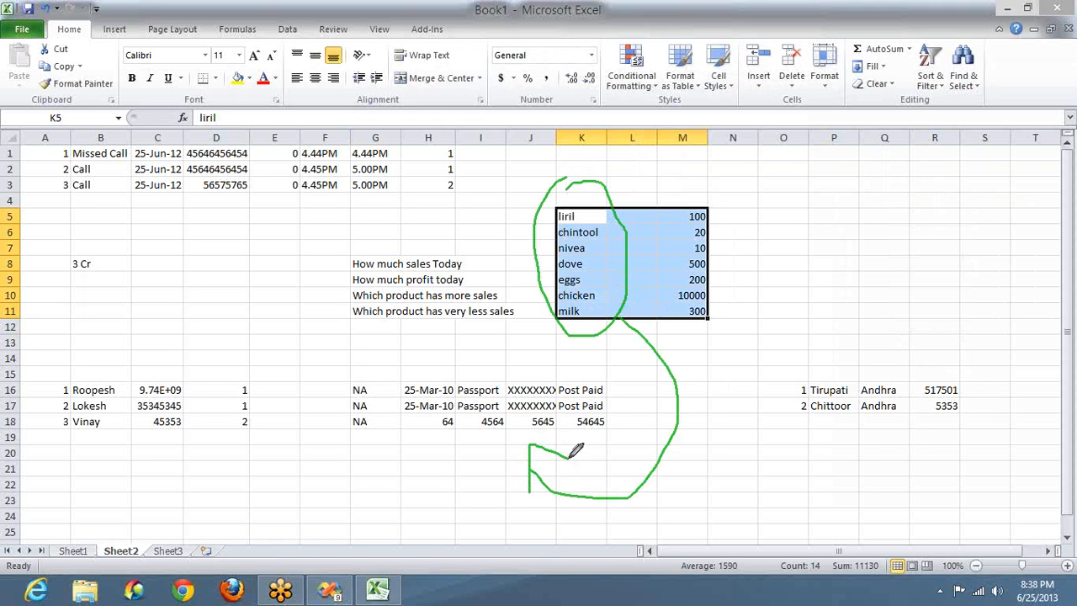
{"action": "mouse_move", "coordinate": [700, 180]}
{"action": "left_mouse_down"}
{"action": "mouse_move", "coordinate": [660, 305]}
{"action": "mouse_move", "coordinate": [728, 278]}
{"action": "left_mouse_up"}
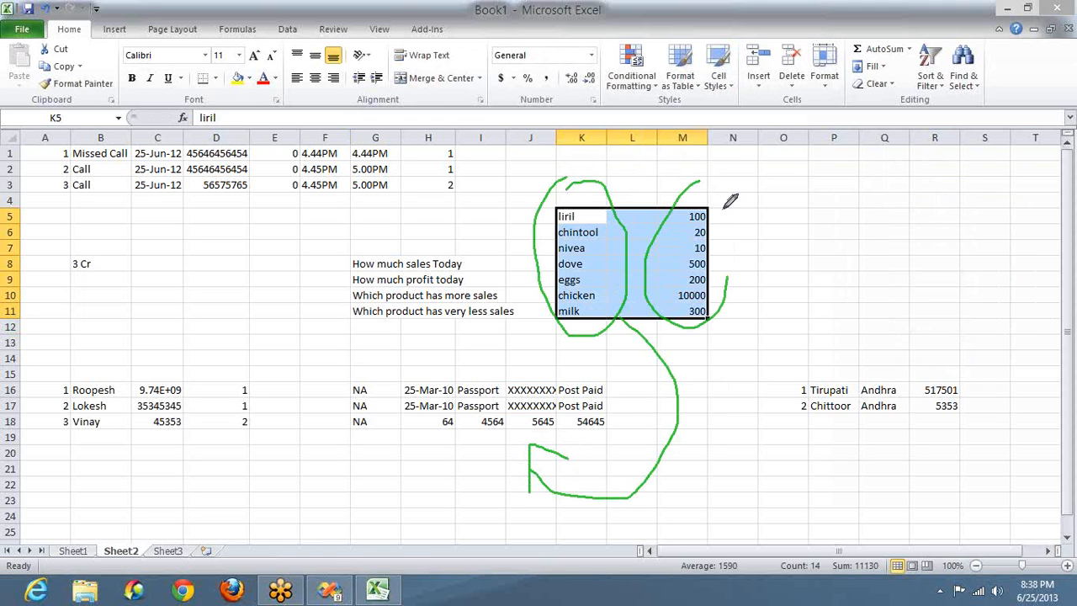
{"action": "mouse_move", "coordinate": [730, 200]}
{"action": "left_mouse_down"}
{"action": "mouse_move", "coordinate": [693, 188]}
{"action": "mouse_move", "coordinate": [677, 196]}
{"action": "mouse_move", "coordinate": [478, 52]}
{"action": "mouse_move", "coordinate": [406, 118]}
{"action": "mouse_move", "coordinate": [408, 145]}
{"action": "mouse_move", "coordinate": [423, 123]}
{"action": "left_mouse_up"}
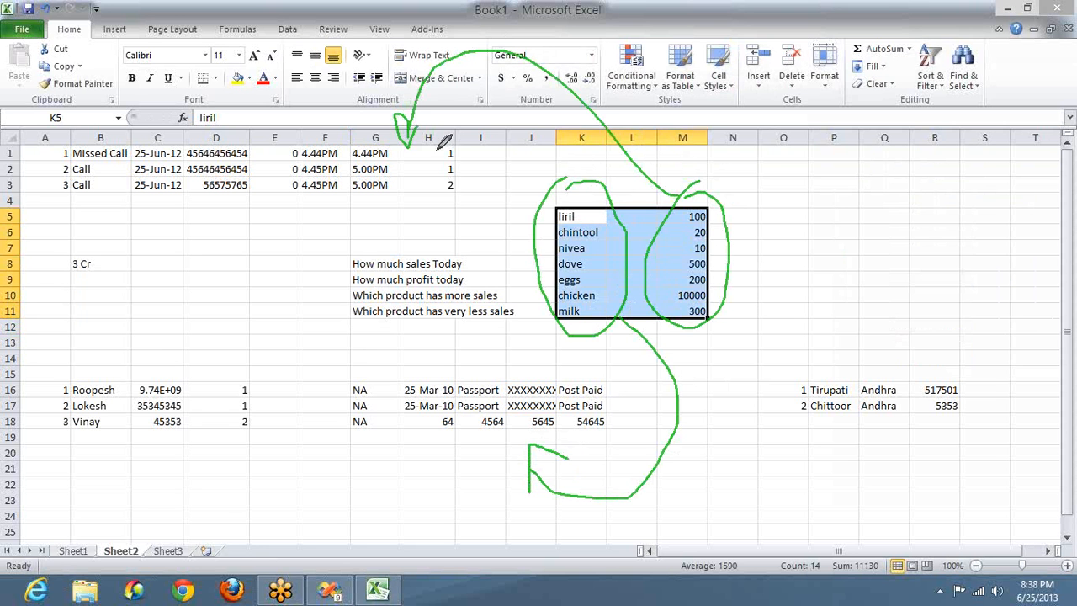
Step: Draw a green line toward column C and a box around the whole product table
{"action": "mouse_move", "coordinate": [442, 179]}
{"action": "left_mouse_down"}
{"action": "mouse_move", "coordinate": [153, 333]}
{"action": "mouse_move", "coordinate": [83, 404]}
{"action": "left_mouse_up"}
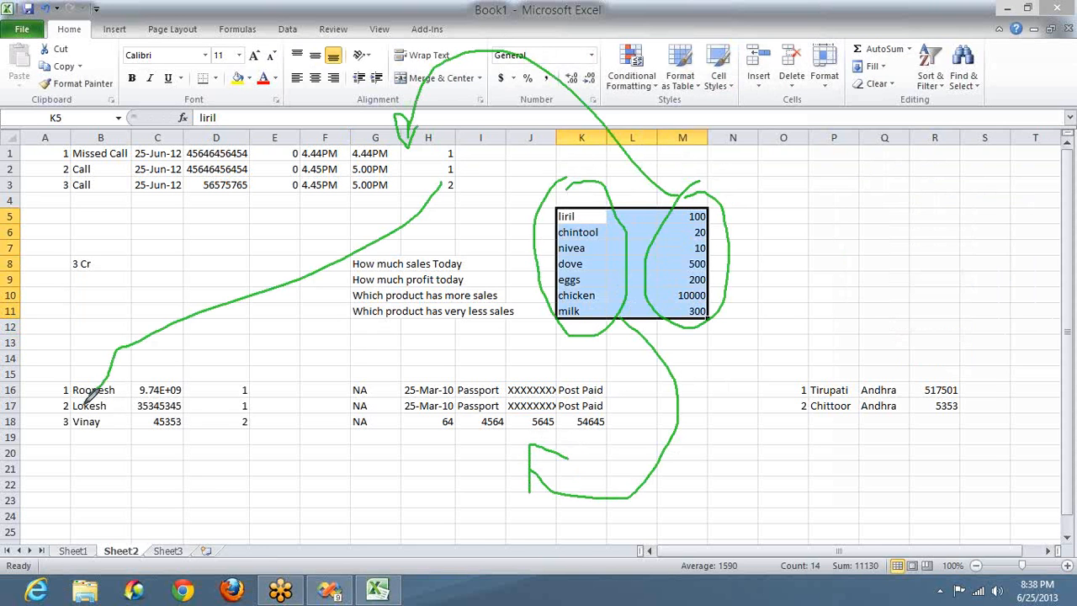
{"action": "key", "text": "super"}
{"action": "key", "text": "super"}
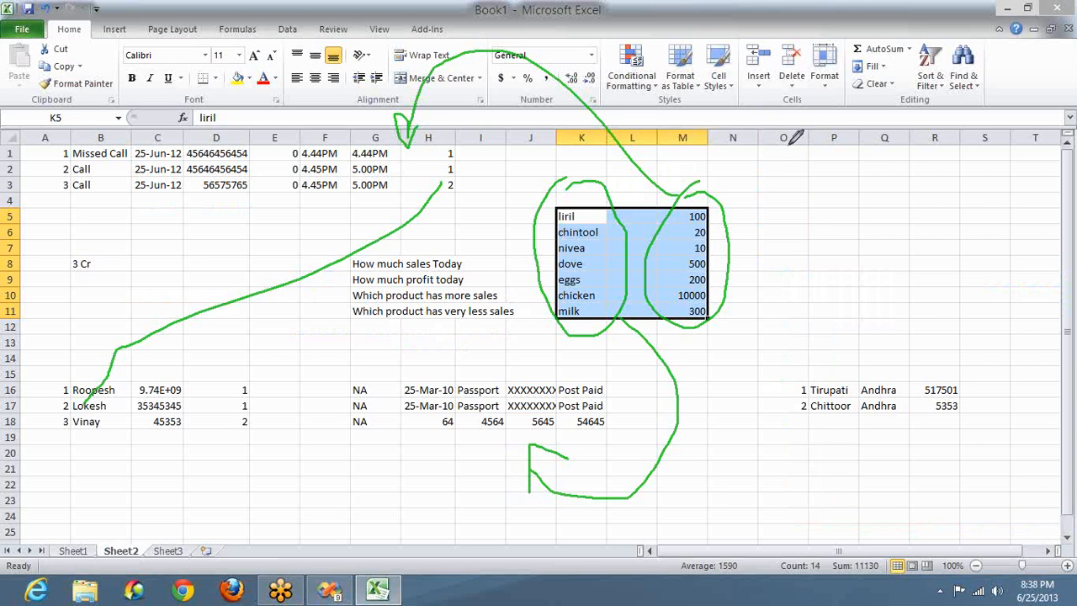
{"action": "left_click_drag", "start_coordinate": [510, 163], "coordinate": [771, 158]}
{"action": "mouse_move", "coordinate": [772, 241]}
{"action": "left_mouse_down"}
{"action": "mouse_move", "coordinate": [779, 330]}
{"action": "mouse_move", "coordinate": [622, 372]}
{"action": "mouse_move", "coordinate": [539, 347]}
{"action": "mouse_move", "coordinate": [533, 152]}
{"action": "left_mouse_up"}
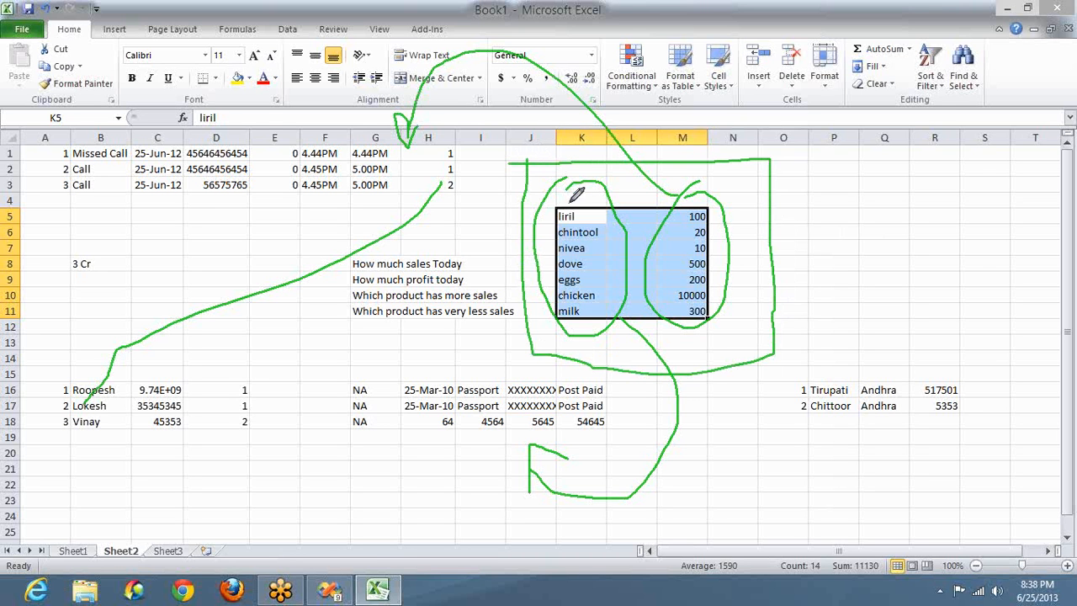
Step: Mark chintool, nivea and column M, then sketch two boxes below the data with arrows toward column C and G3
{"action": "mouse_move", "coordinate": [579, 250]}
{"action": "left_mouse_down"}
{"action": "mouse_move", "coordinate": [599, 218]}
{"action": "mouse_move", "coordinate": [663, 279]}
{"action": "mouse_move", "coordinate": [716, 234]}
{"action": "mouse_move", "coordinate": [642, 223]}
{"action": "left_mouse_up"}
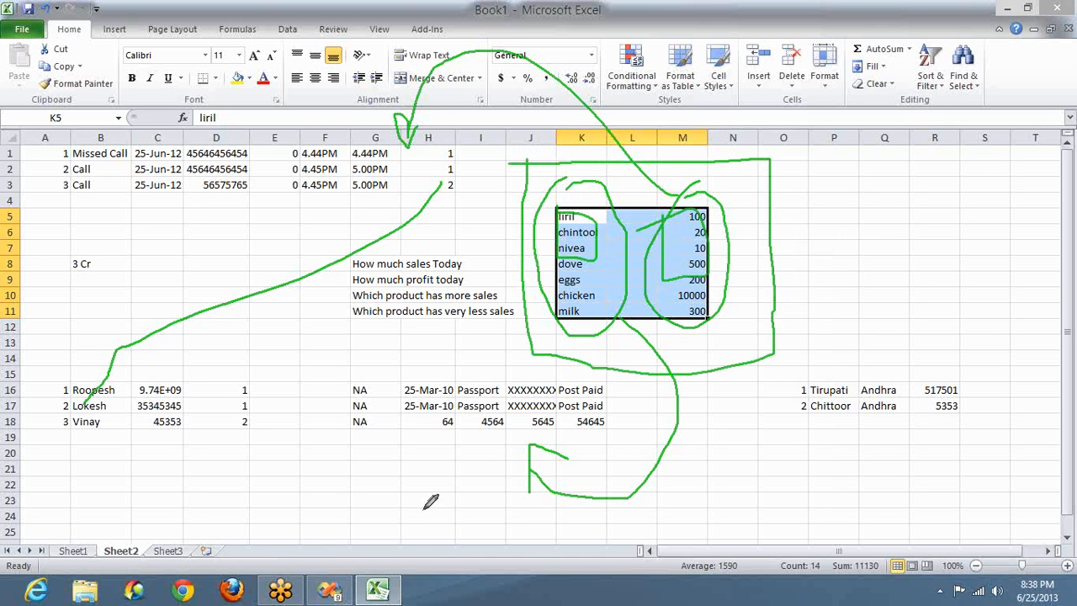
{"action": "mouse_move", "coordinate": [402, 452]}
{"action": "left_mouse_down"}
{"action": "mouse_move", "coordinate": [404, 543]}
{"action": "mouse_move", "coordinate": [462, 534]}
{"action": "mouse_move", "coordinate": [407, 454]}
{"action": "left_mouse_up"}
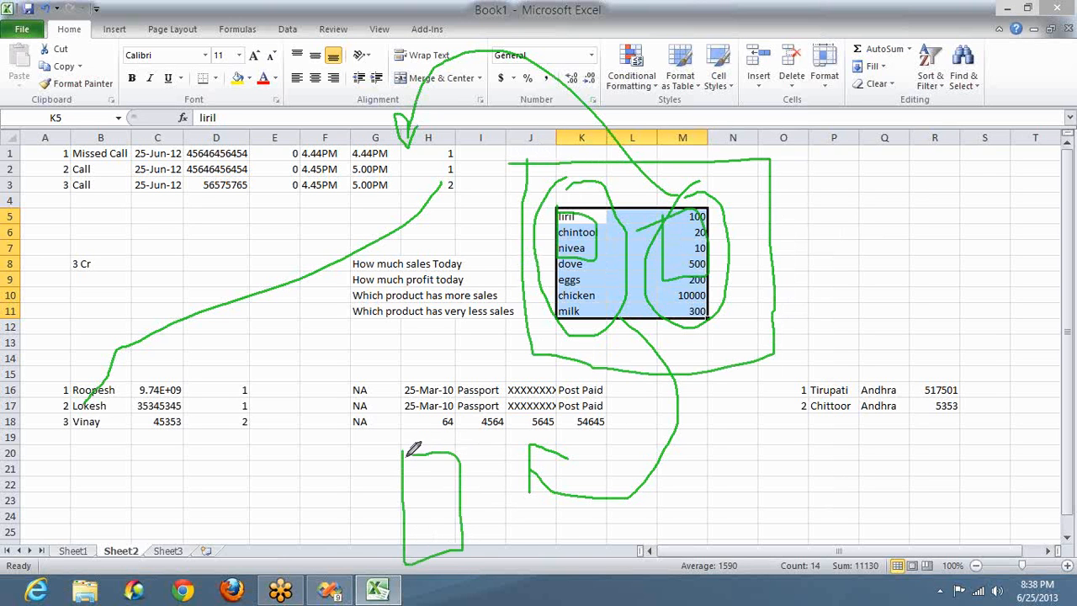
{"action": "left_click_drag", "start_coordinate": [494, 432], "coordinate": [499, 553]}
{"action": "mouse_move", "coordinate": [564, 527]}
{"action": "left_mouse_down"}
{"action": "mouse_move", "coordinate": [543, 423]}
{"action": "mouse_move", "coordinate": [487, 431]}
{"action": "left_mouse_up"}
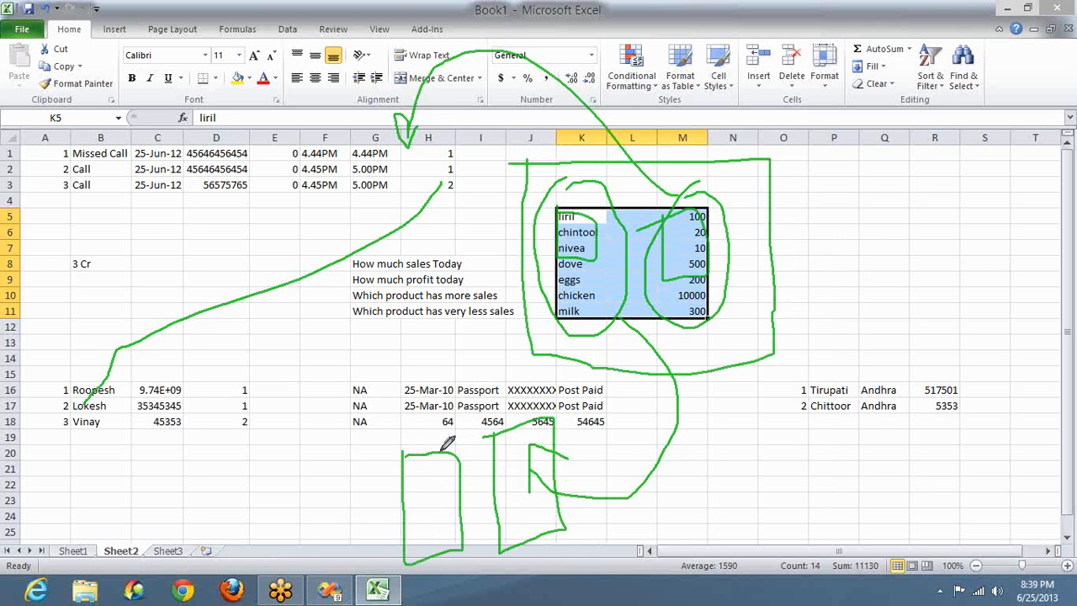
{"action": "left_click_drag", "start_coordinate": [431, 451], "coordinate": [255, 394]}
{"action": "mouse_move", "coordinate": [192, 452]}
{"action": "left_mouse_down"}
{"action": "mouse_move", "coordinate": [159, 488]}
{"action": "mouse_move", "coordinate": [194, 486]}
{"action": "left_mouse_up"}
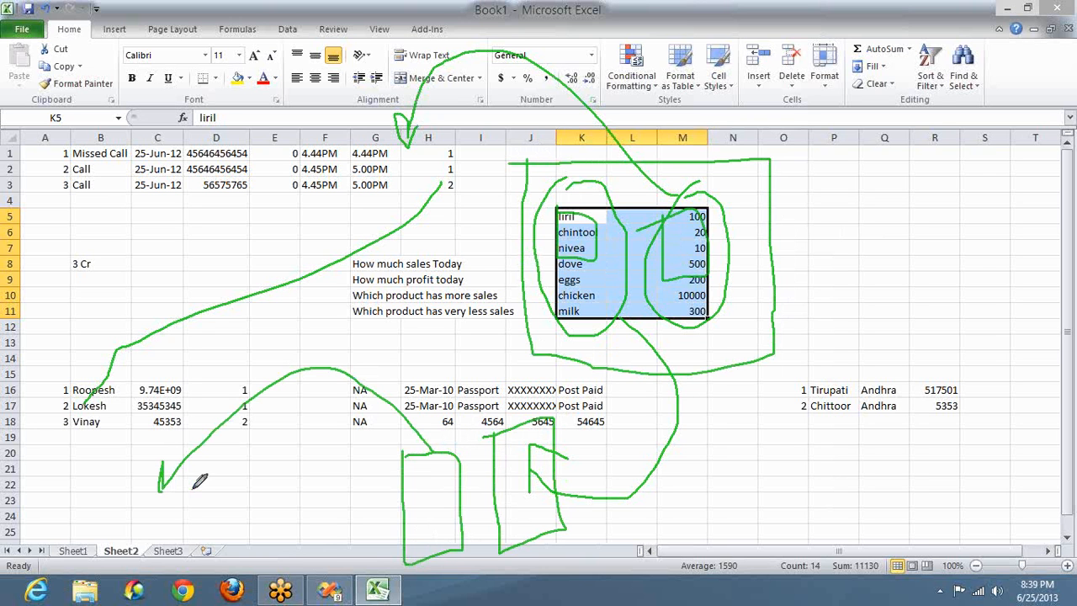
{"action": "mouse_move", "coordinate": [559, 438]}
{"action": "left_mouse_down"}
{"action": "mouse_move", "coordinate": [560, 458]}
{"action": "mouse_move", "coordinate": [440, 223]}
{"action": "mouse_move", "coordinate": [404, 188]}
{"action": "mouse_move", "coordinate": [394, 195]}
{"action": "mouse_move", "coordinate": [417, 187]}
{"action": "left_mouse_up"}
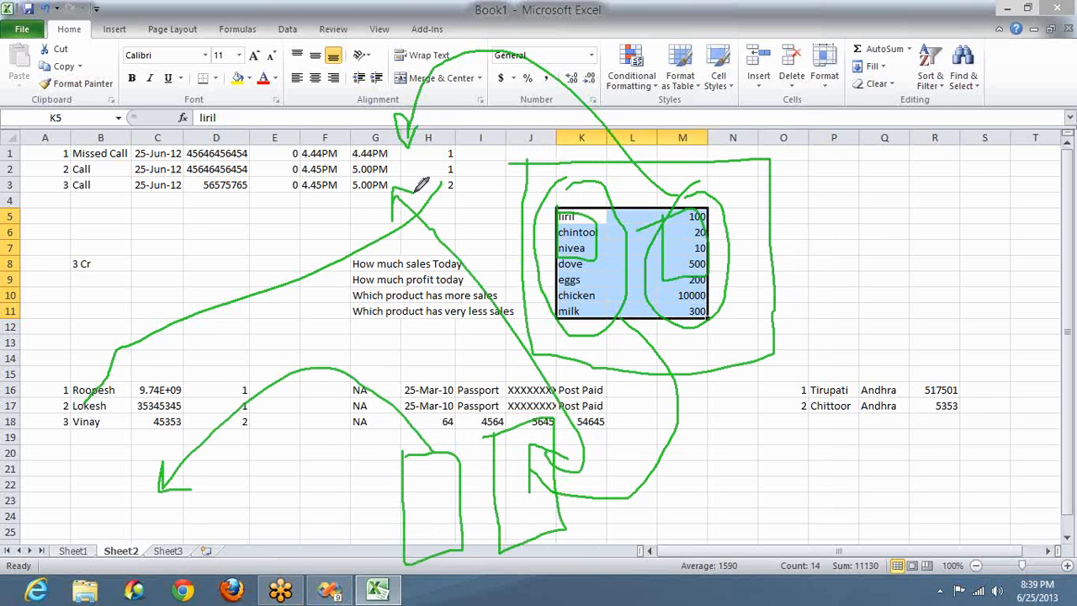
Step: Stop drawing and clear the cell selection
{"action": "left_click", "coordinate": [899, 154]}
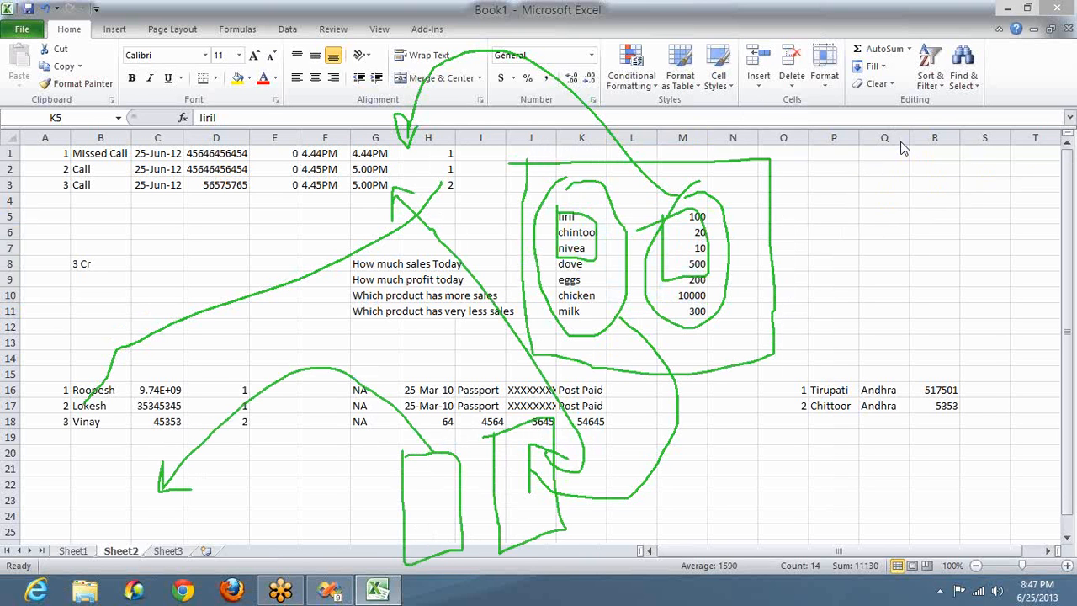
{"action": "key", "text": "alt+Tab"}
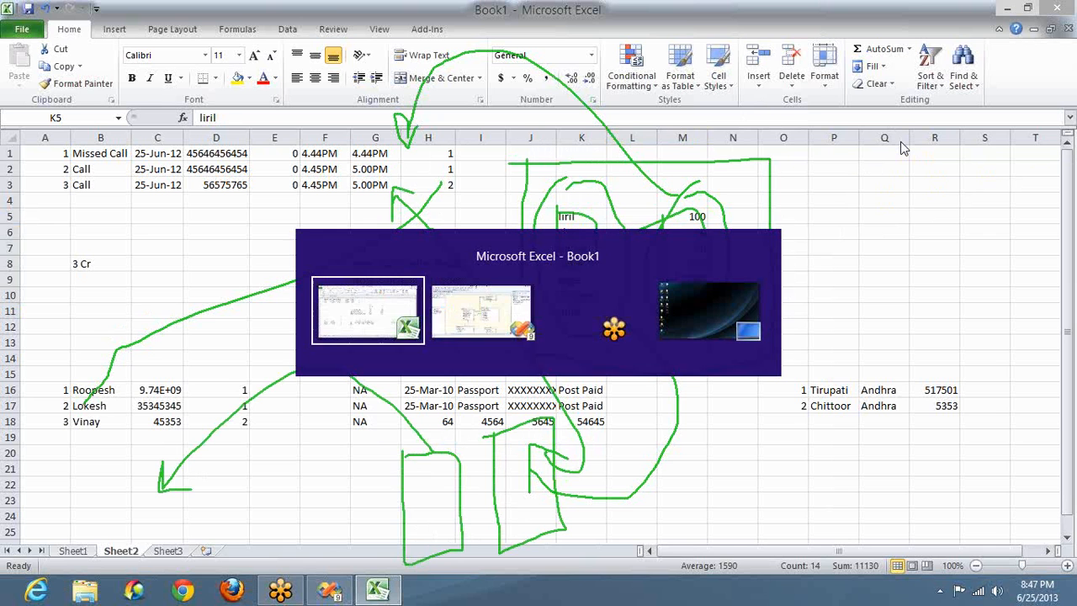
{"action": "key", "text": "alt+Tab"}
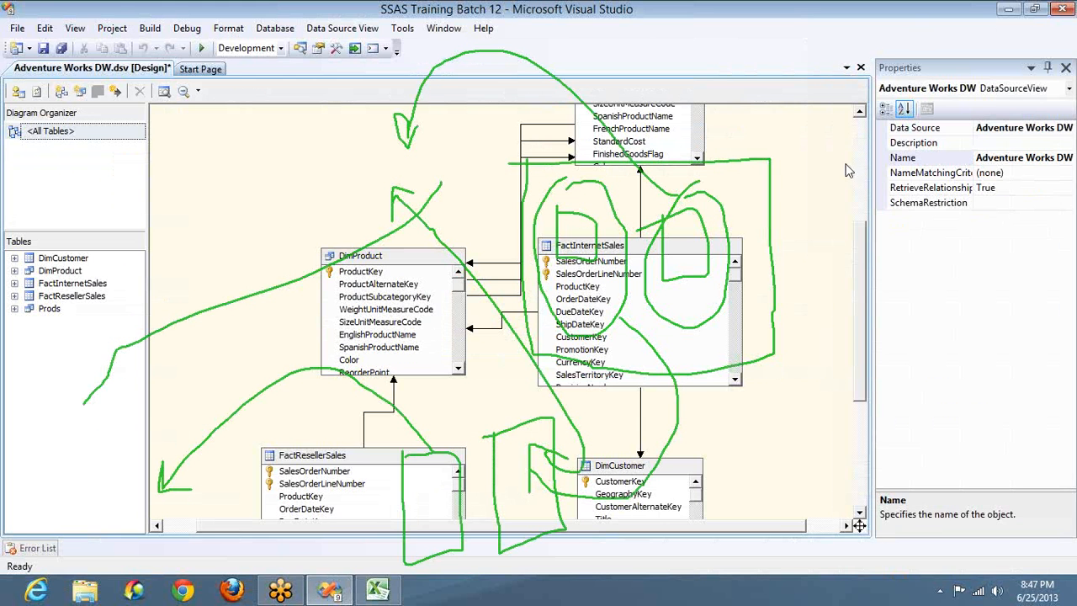
{"action": "right_click", "coordinate": [782, 194]}
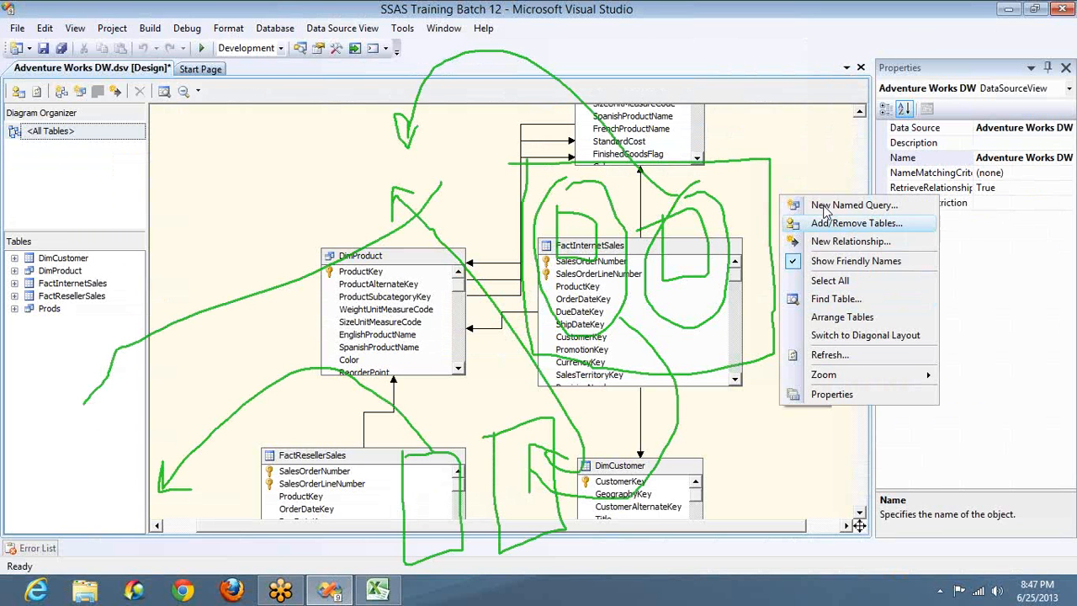
{"action": "left_click", "coordinate": [821, 175]}
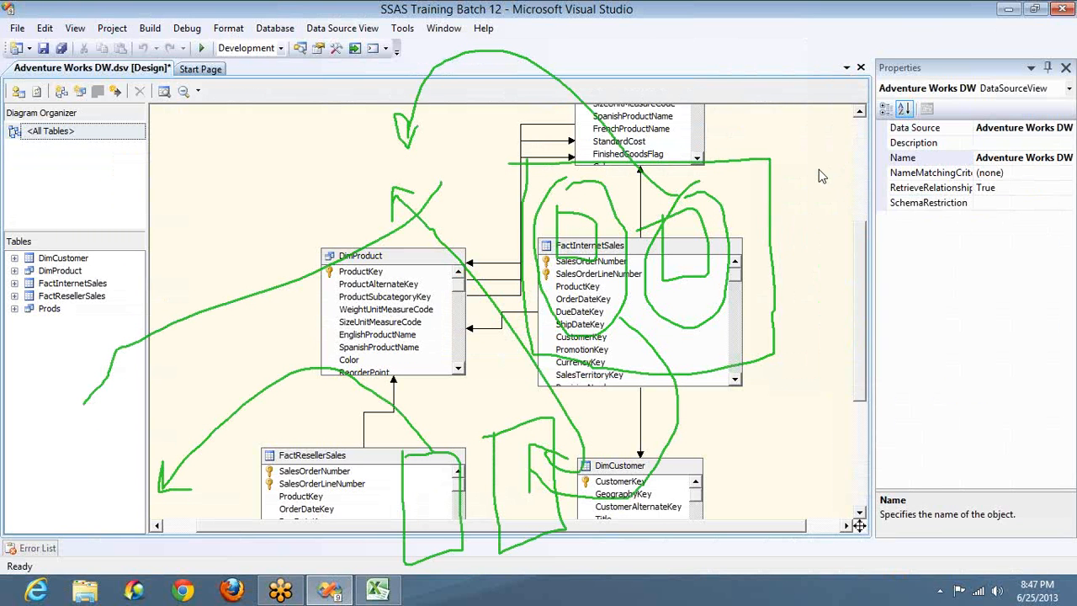
{"action": "left_click", "coordinate": [822, 303]}
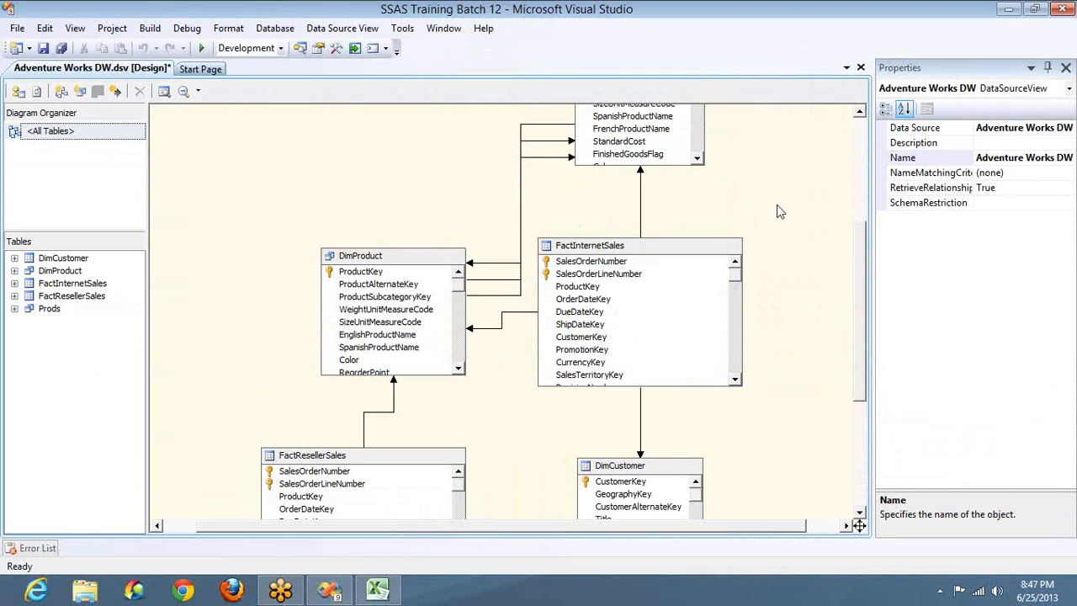
{"action": "left_click", "coordinate": [861, 233]}
{"action": "mouse_move", "coordinate": [361, 232]}
{"action": "left_mouse_down"}
{"action": "mouse_move", "coordinate": [259, 396]}
{"action": "mouse_move", "coordinate": [525, 340]}
{"action": "mouse_move", "coordinate": [446, 222]}
{"action": "mouse_move", "coordinate": [316, 225]}
{"action": "left_mouse_up"}
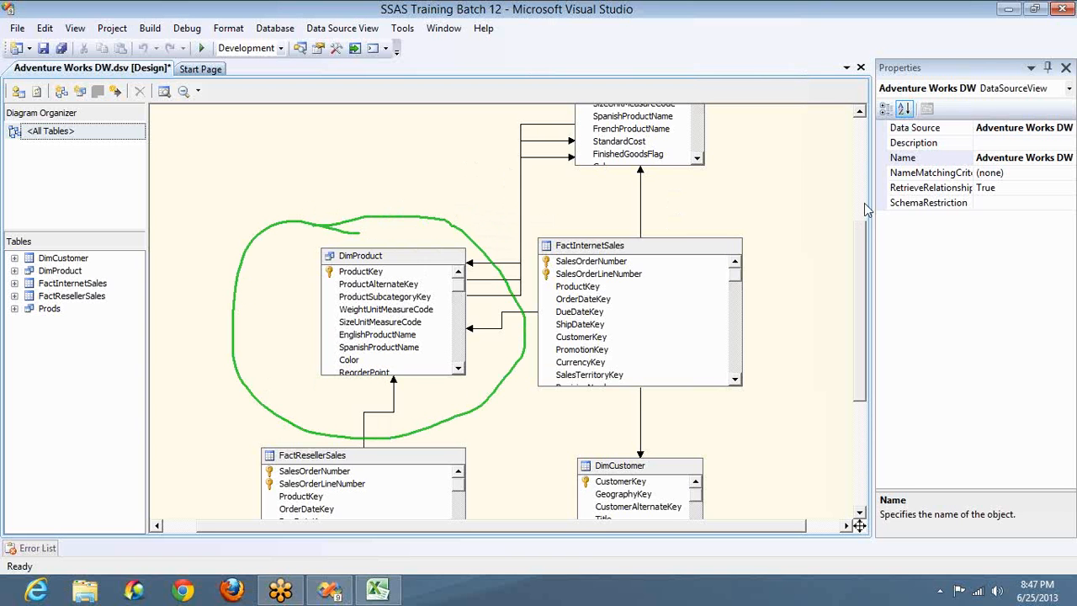
Step: Add every available table and view to the data source view
{"action": "right_click", "coordinate": [474, 156]}
{"action": "left_click", "coordinate": [533, 183]}
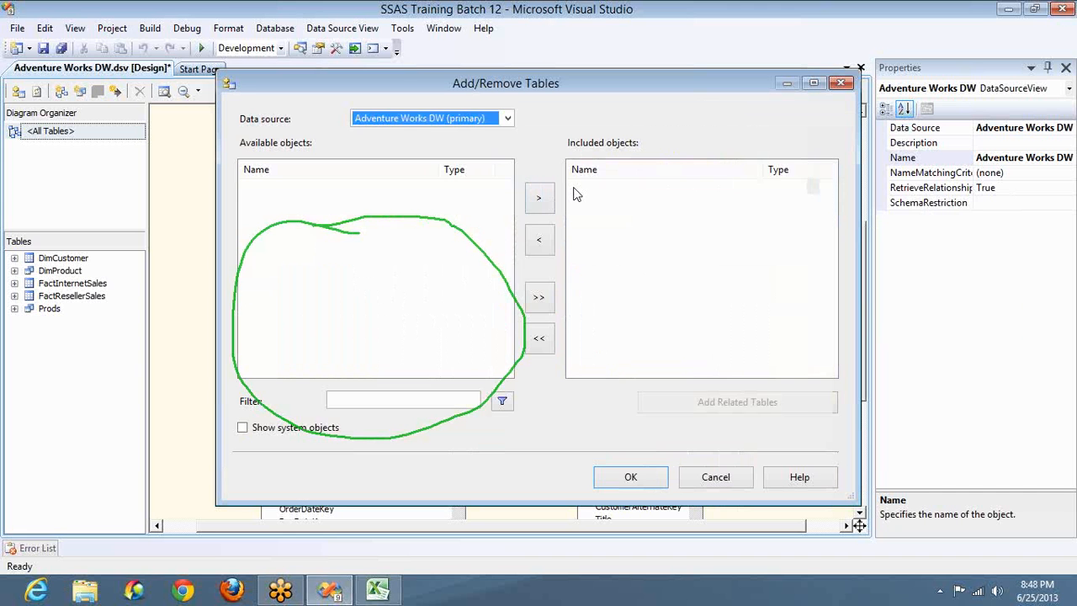
{"action": "left_click", "coordinate": [543, 298]}
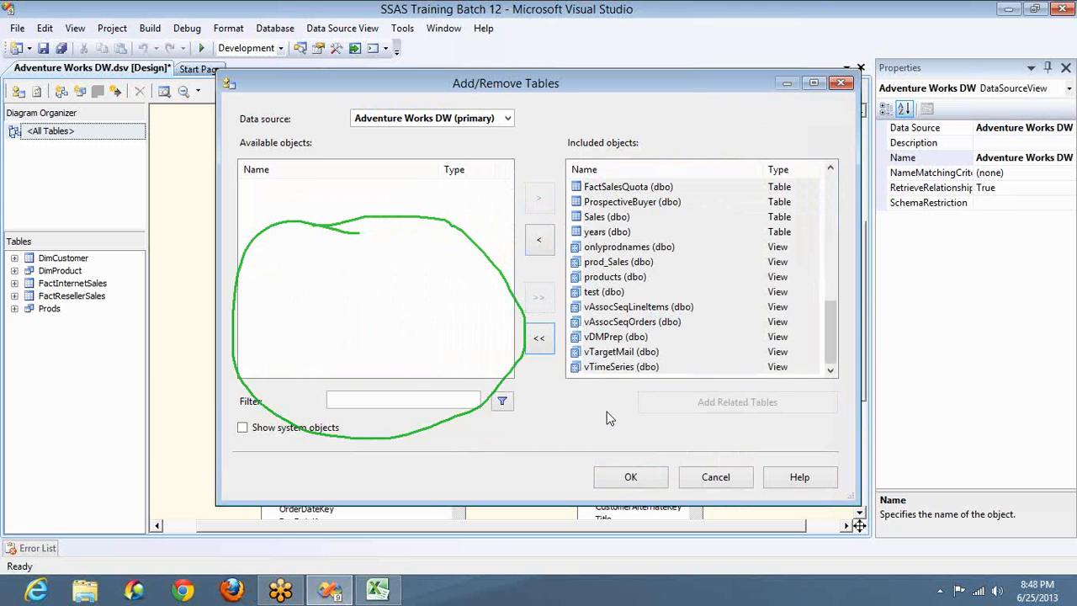
{"action": "left_click", "coordinate": [624, 485]}
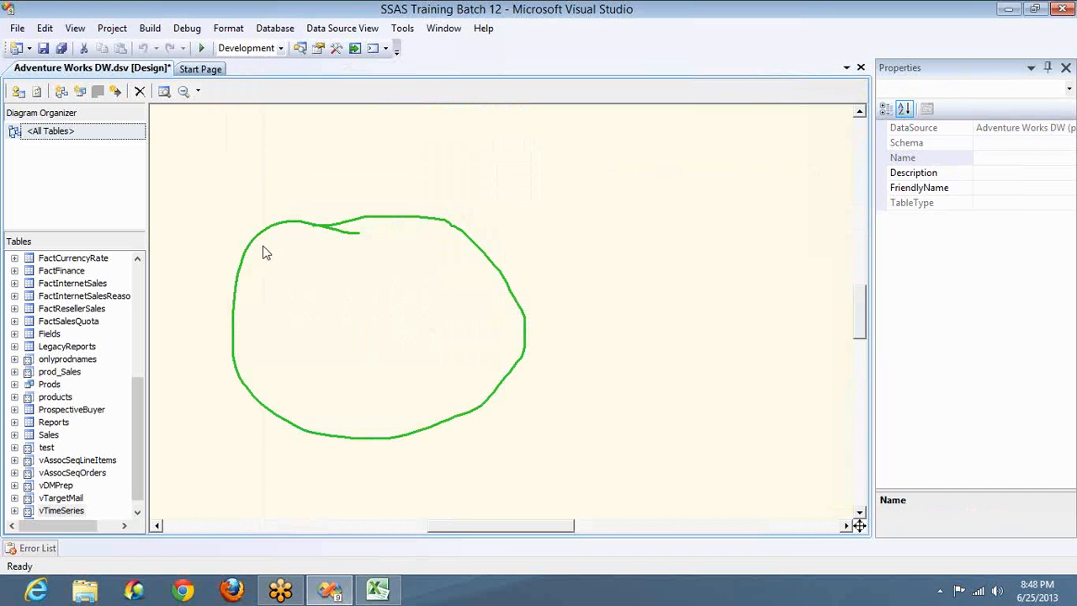
Step: Auto-arrange the diagram, browse the Tables list down to DimProduct, then show the Windows Start screen
{"action": "right_click", "coordinate": [259, 252]}
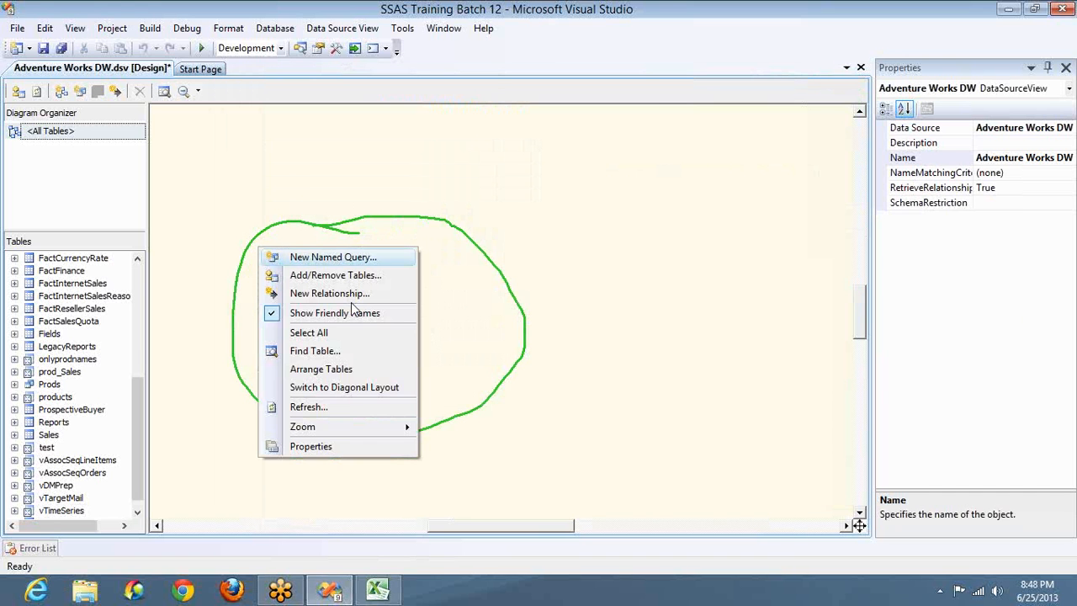
{"action": "left_click", "coordinate": [321, 369]}
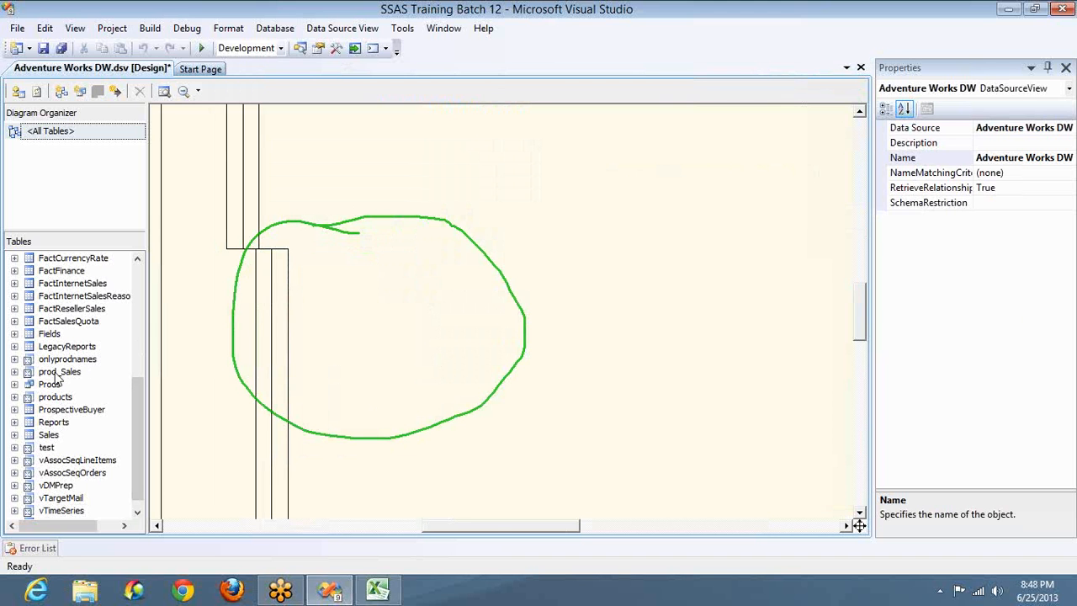
{"action": "left_click", "coordinate": [50, 477]}
{"action": "key", "text": "Home"}
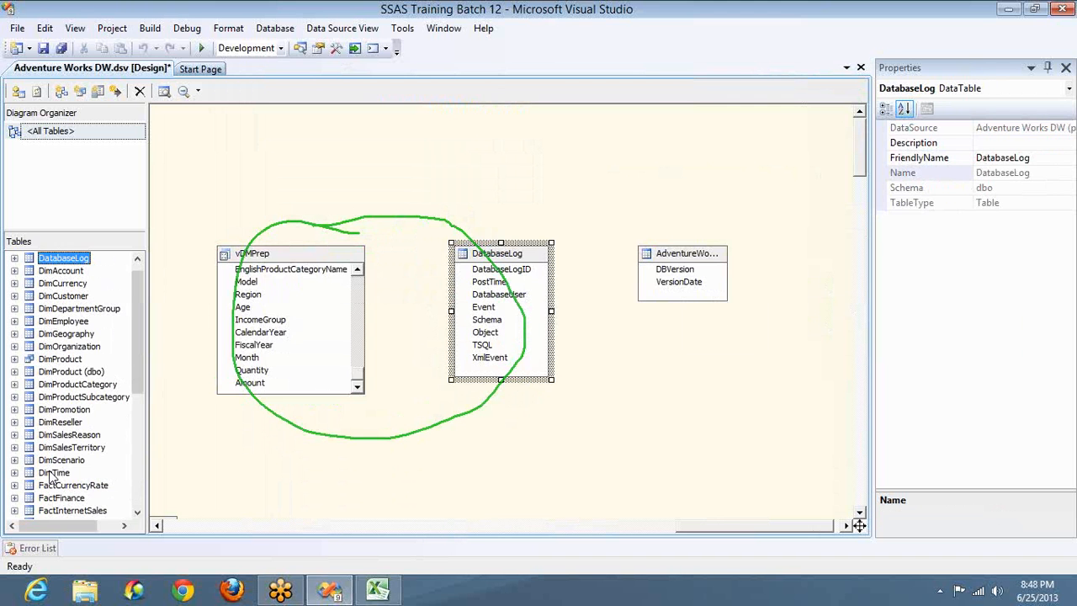
{"action": "key", "text": "Down"}
{"action": "key", "text": "Down"}
{"action": "key", "text": "Down"}
{"action": "key", "text": "Down"}
{"action": "key", "text": "Down"}
{"action": "key", "text": "Down"}
{"action": "key", "text": "Down"}
{"action": "key", "text": "Down"}
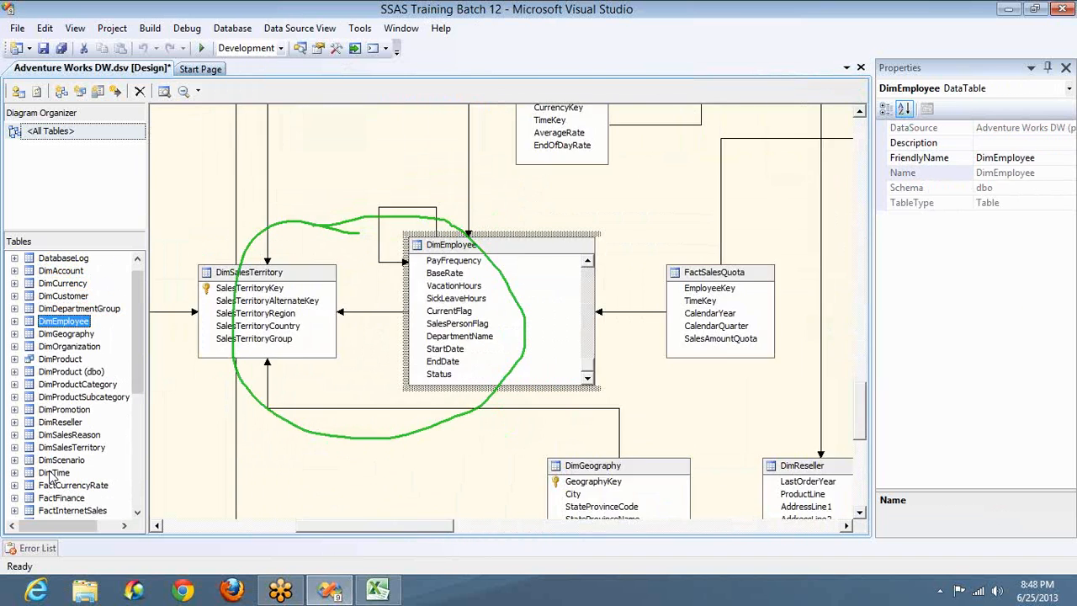
{"action": "key", "text": "Down"}
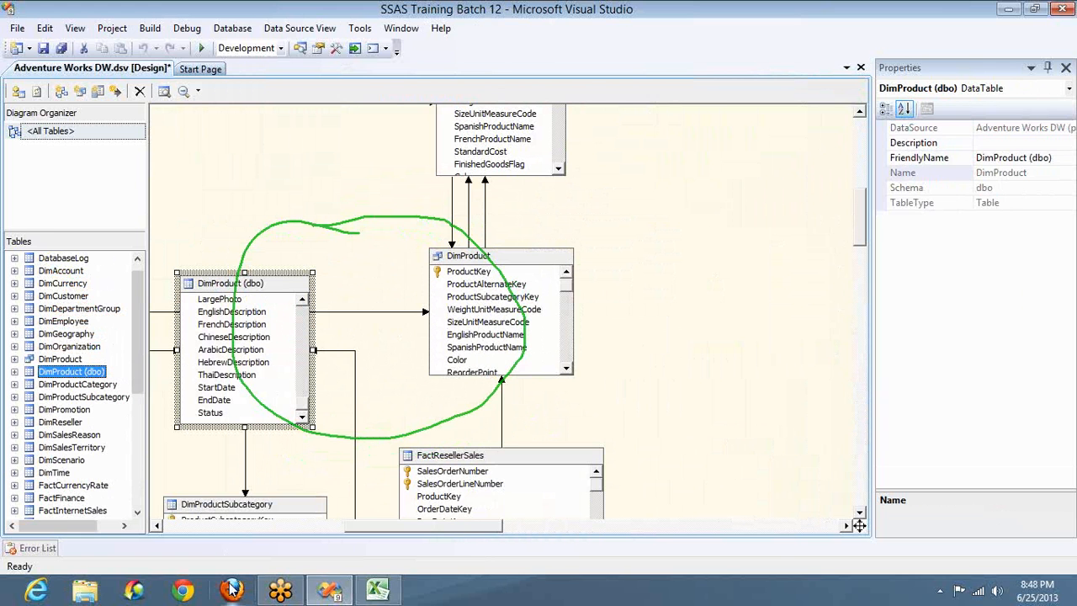
{"action": "key", "text": "super"}
{"action": "scroll", "coordinate": [538, 337], "scroll_direction": "down", "scroll_amount": 10}
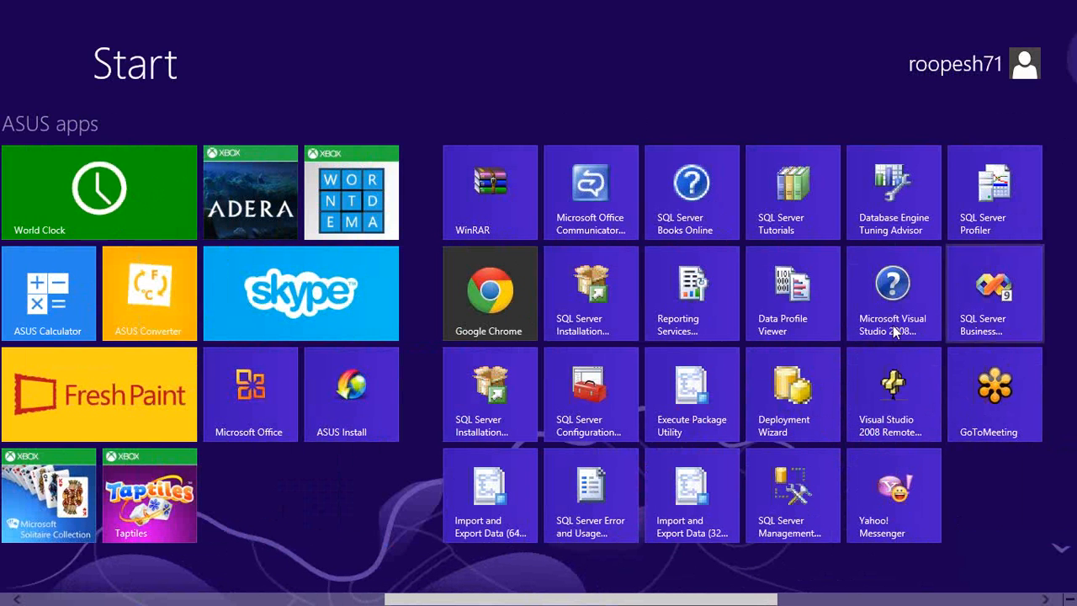
Step: Launch SQL Server Management Studio, connect to the local database engine, and expand Databases
{"action": "left_click", "coordinate": [804, 492]}
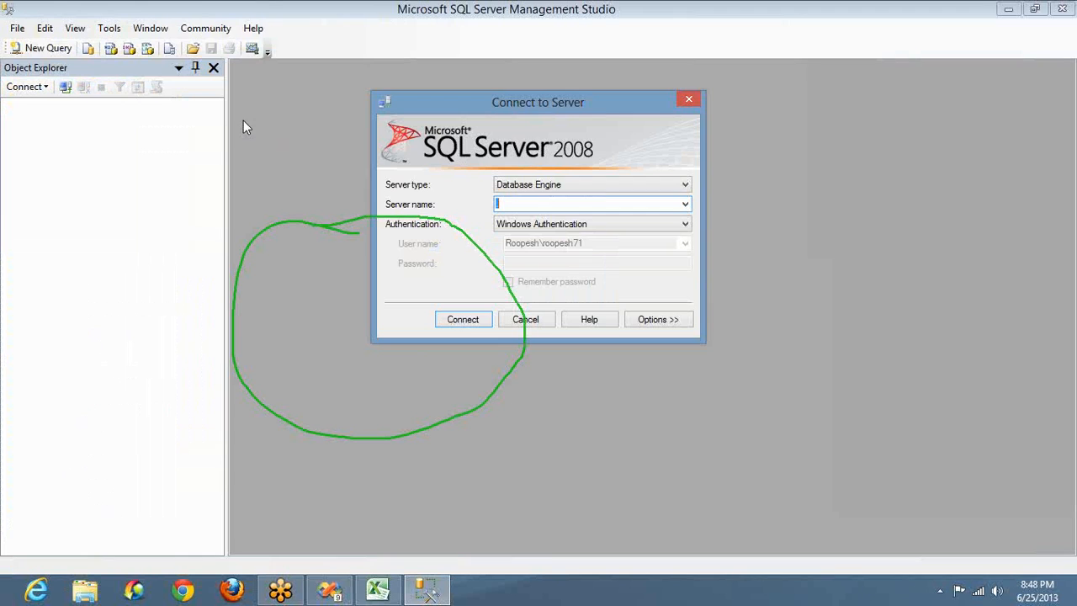
{"action": "left_click", "coordinate": [463, 320]}
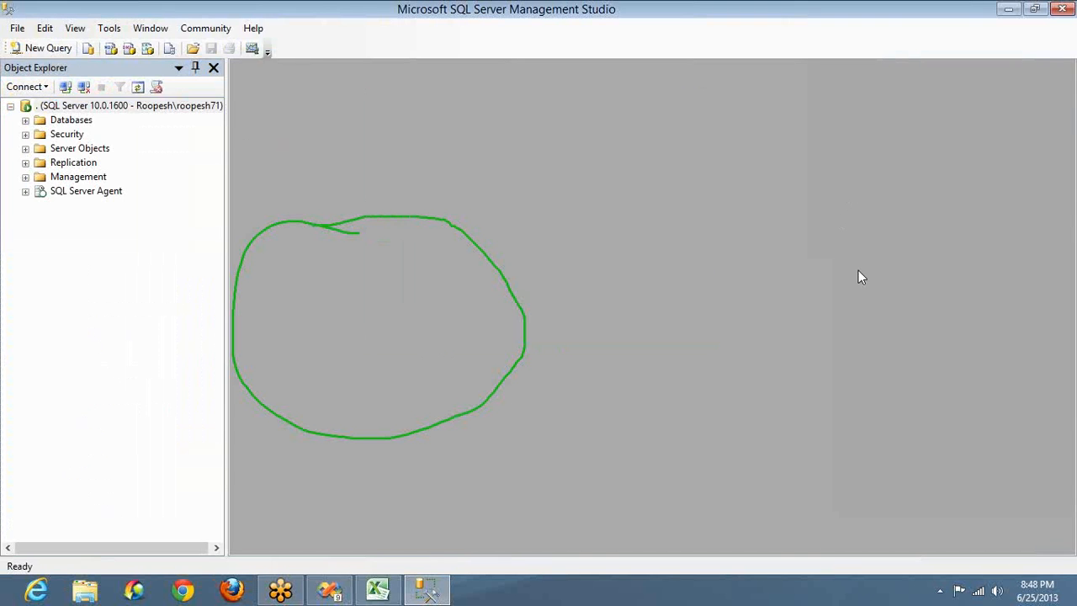
{"action": "key", "text": "Escape"}
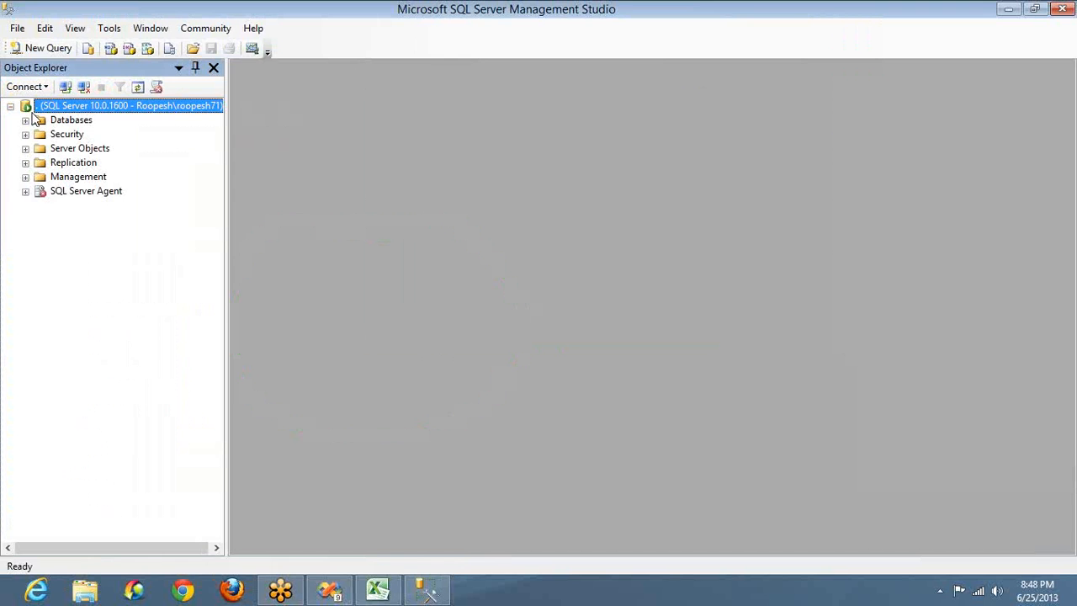
{"action": "left_click", "coordinate": [25, 120]}
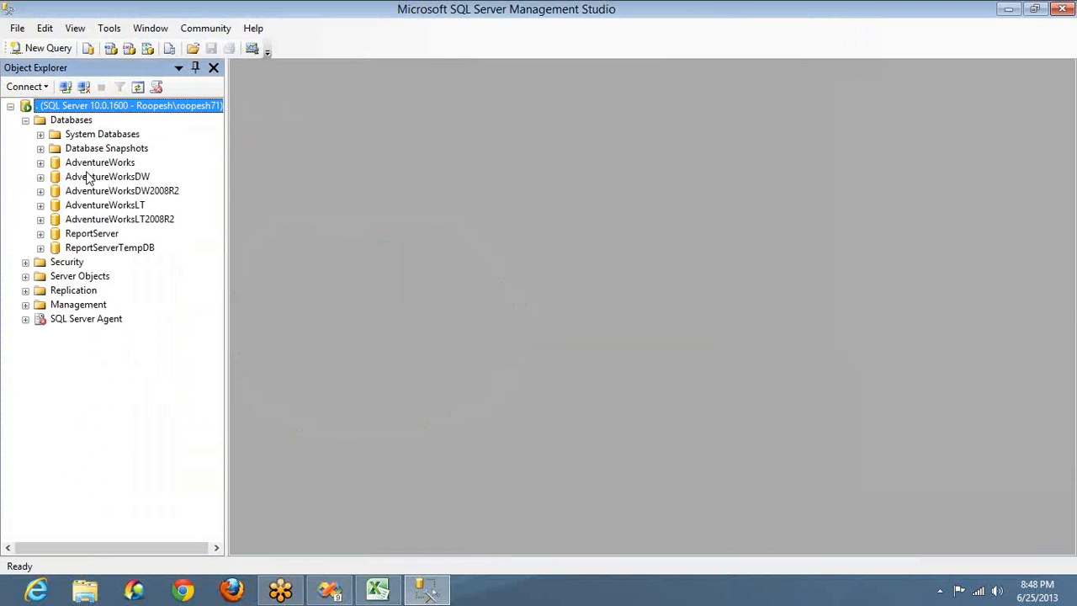
Step: Run 'select * from DimProduct' in a new AdventureWorksDW query, returning 606 rows
{"action": "left_click", "coordinate": [90, 178]}
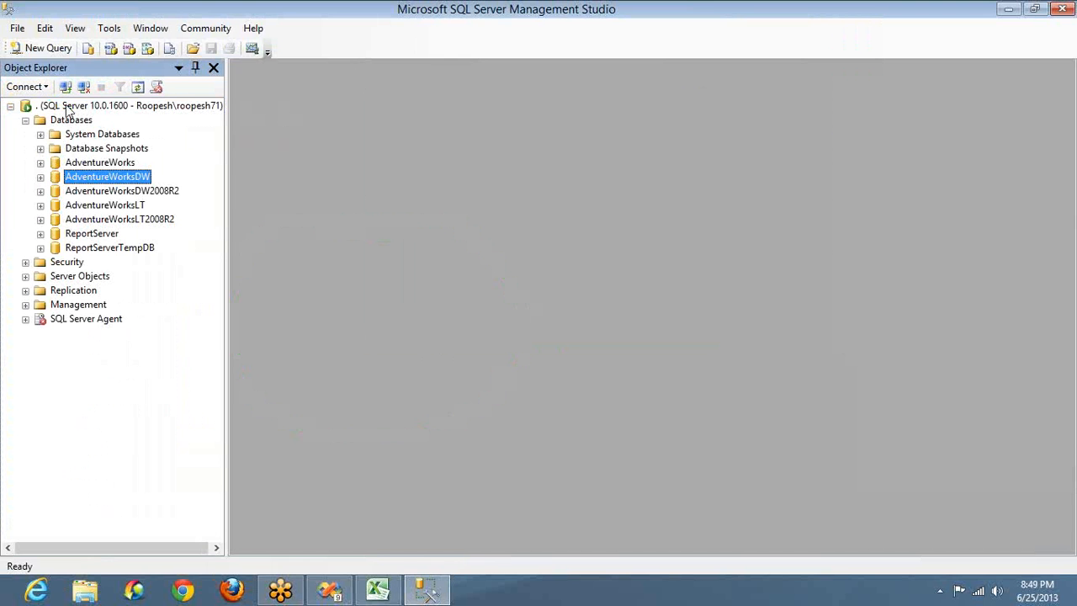
{"action": "left_click", "coordinate": [48, 48]}
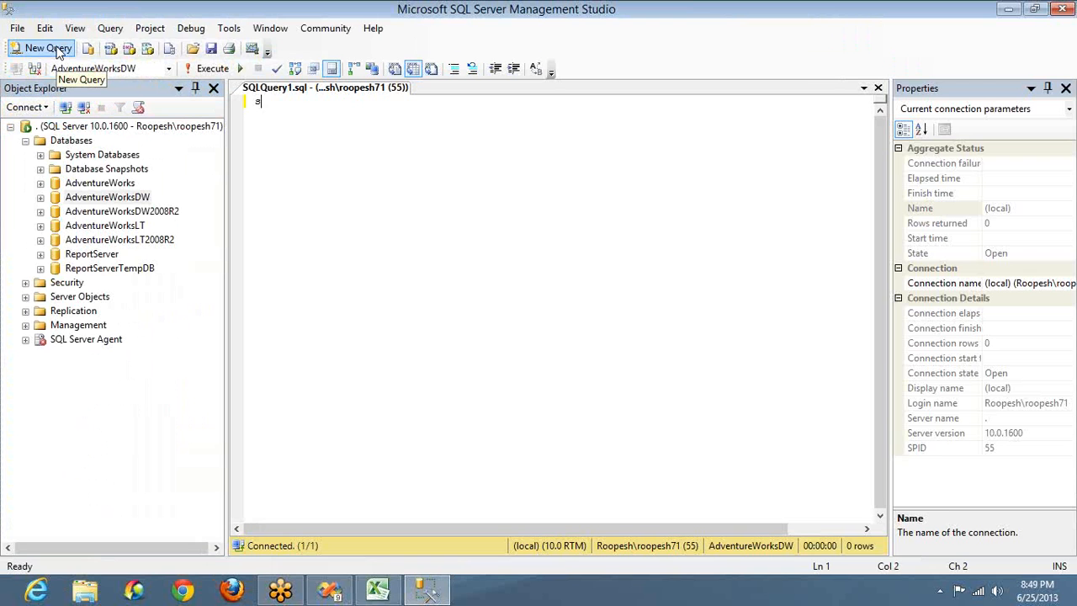
{"action": "type", "text": "select * "}
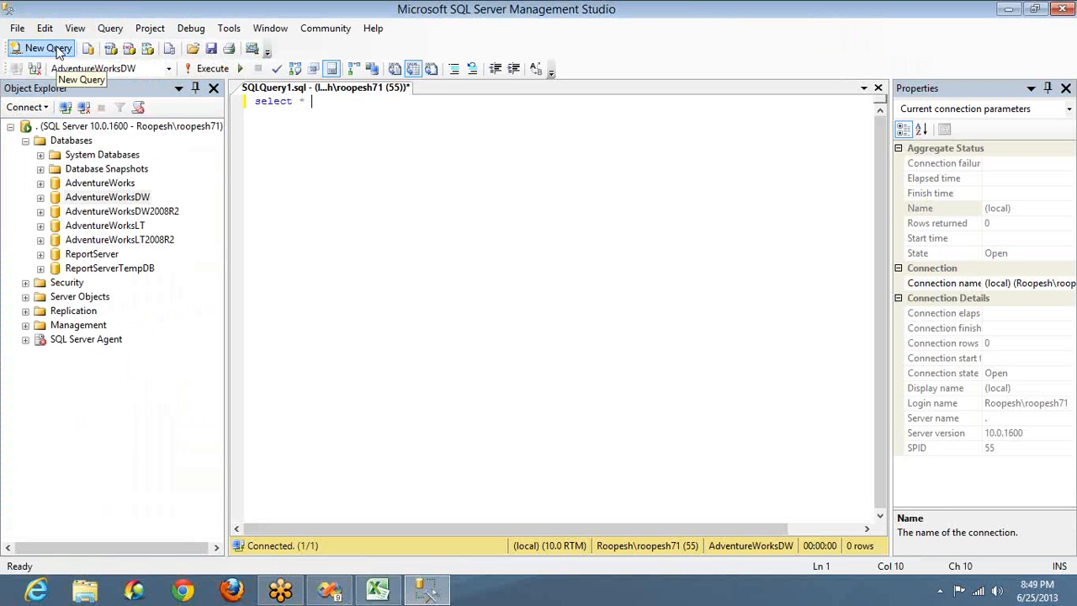
{"action": "type", "text": "from dimpro"}
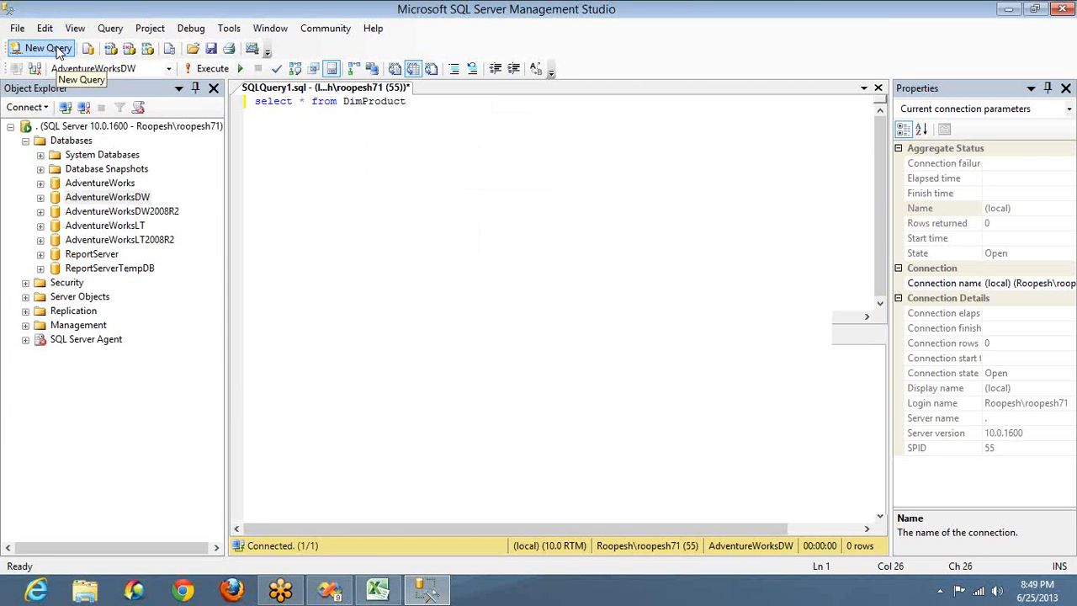
{"action": "key", "text": "F5"}
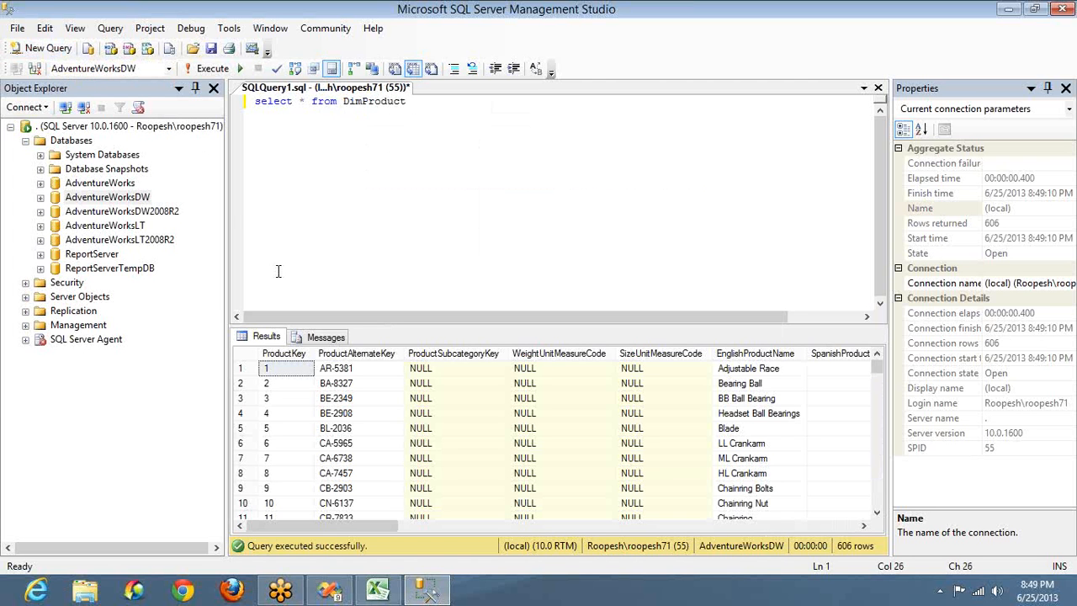
{"action": "left_click", "coordinate": [742, 373]}
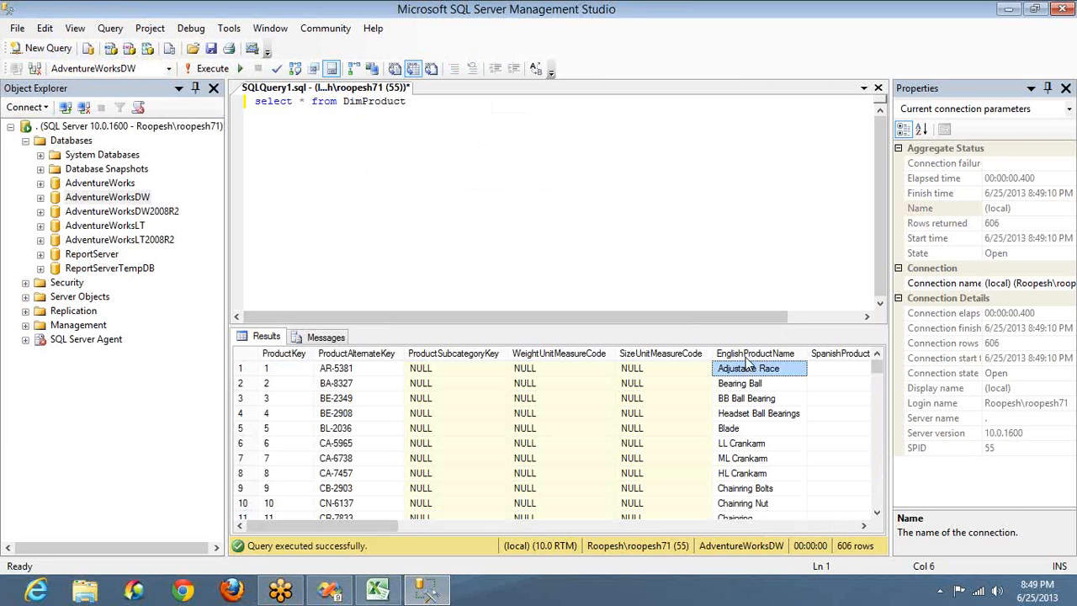
{"action": "left_click", "coordinate": [747, 354]}
{"action": "key", "text": "Right"}
{"action": "key", "text": "Right"}
{"action": "key", "text": "Right"}
{"action": "key", "text": "Right"}
{"action": "key", "text": "Right"}
{"action": "key", "text": "Right"}
{"action": "key", "text": "Right"}
{"action": "key", "text": "Right"}
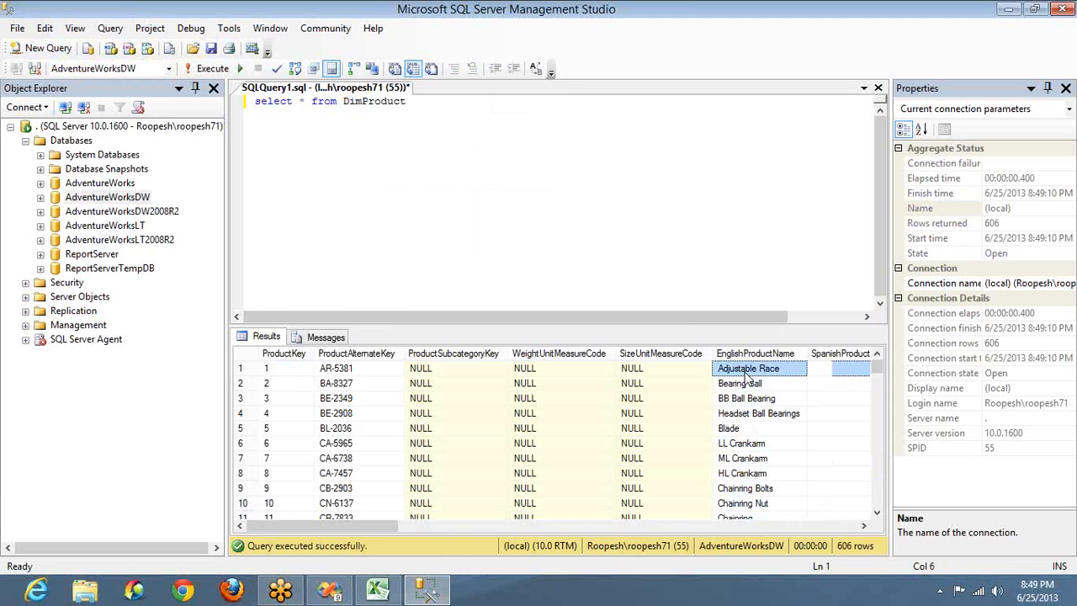
{"action": "key", "text": "Left"}
{"action": "key", "text": "Left"}
{"action": "key", "text": "Left"}
{"action": "key", "text": "Left"}
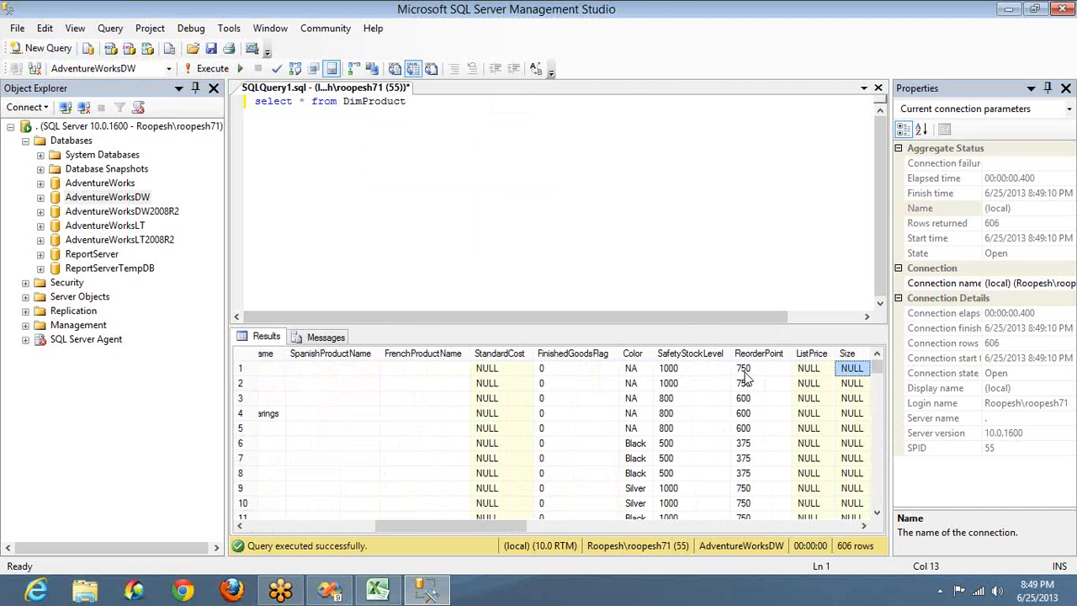
{"action": "key", "text": "Right"}
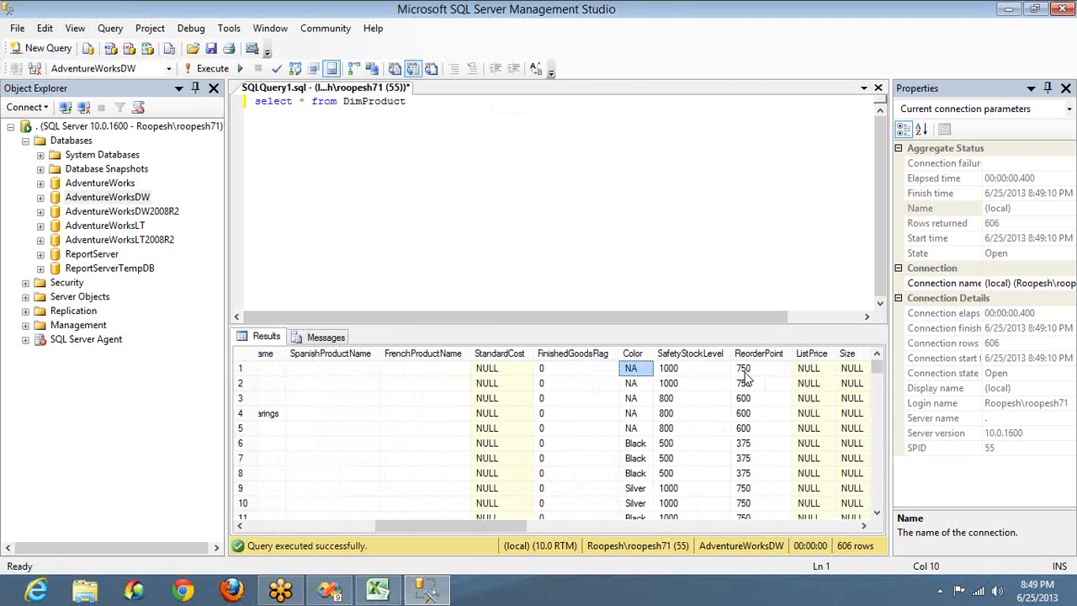
{"action": "key", "text": "shift+Down"}
{"action": "key", "text": "shift+Down"}
{"action": "key", "text": "shift+Down"}
{"action": "key", "text": "shift+Down"}
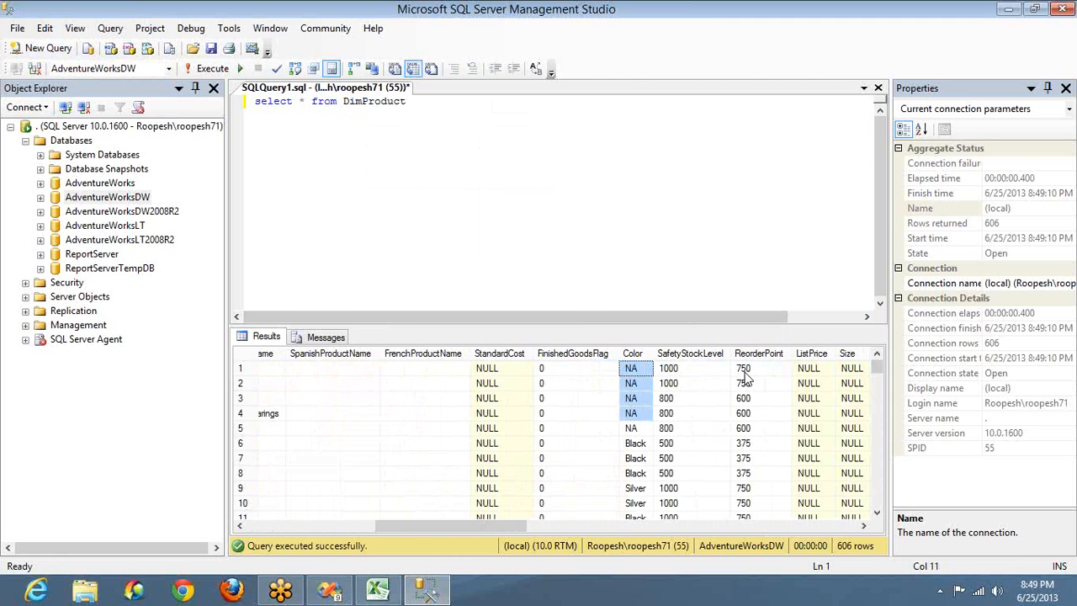
{"action": "key", "text": "Down"}
{"action": "key", "text": "Down"}
{"action": "key", "text": "Down"}
{"action": "key", "text": "Down"}
{"action": "key", "text": "Down"}
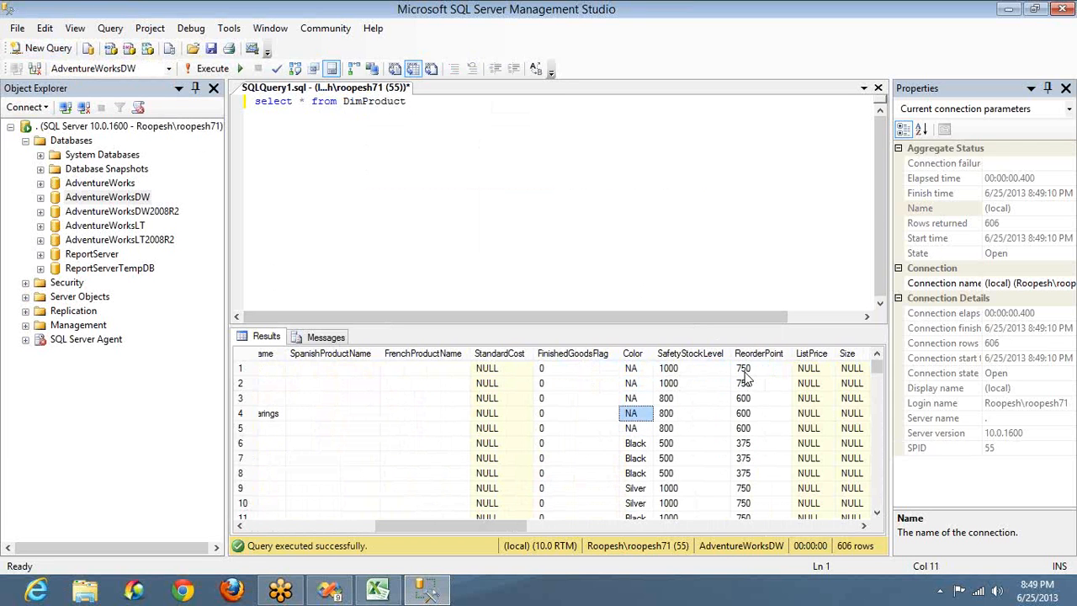
{"action": "key", "text": "shift+Down"}
{"action": "key", "text": "shift+Down"}
{"action": "key", "text": "shift+Down"}
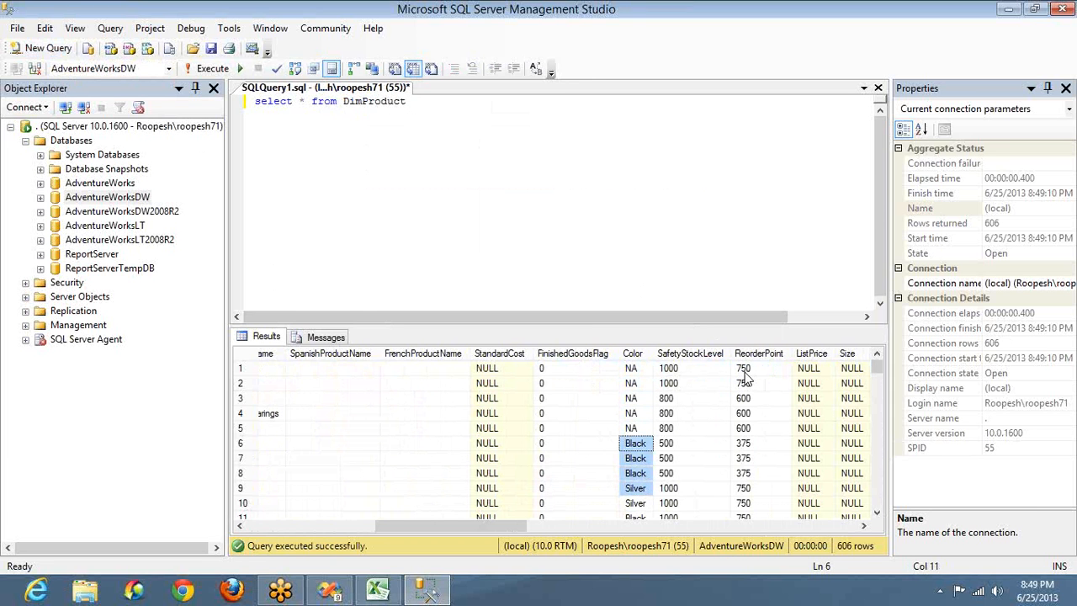
{"action": "key", "text": "Down"}
{"action": "key", "text": "Down"}
{"action": "key", "text": "Down"}
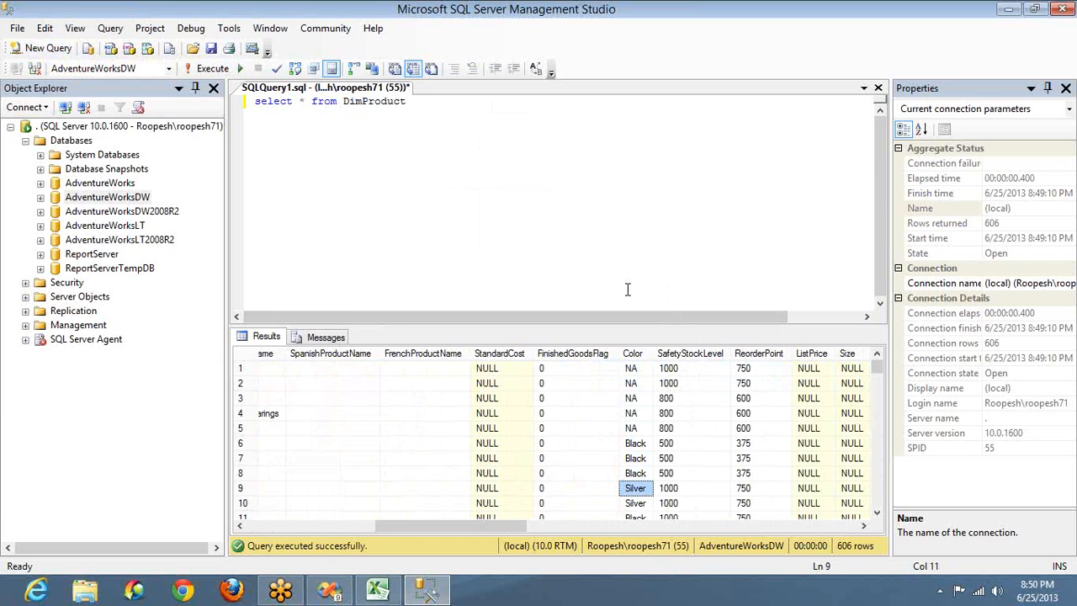
{"action": "left_click", "coordinate": [478, 115]}
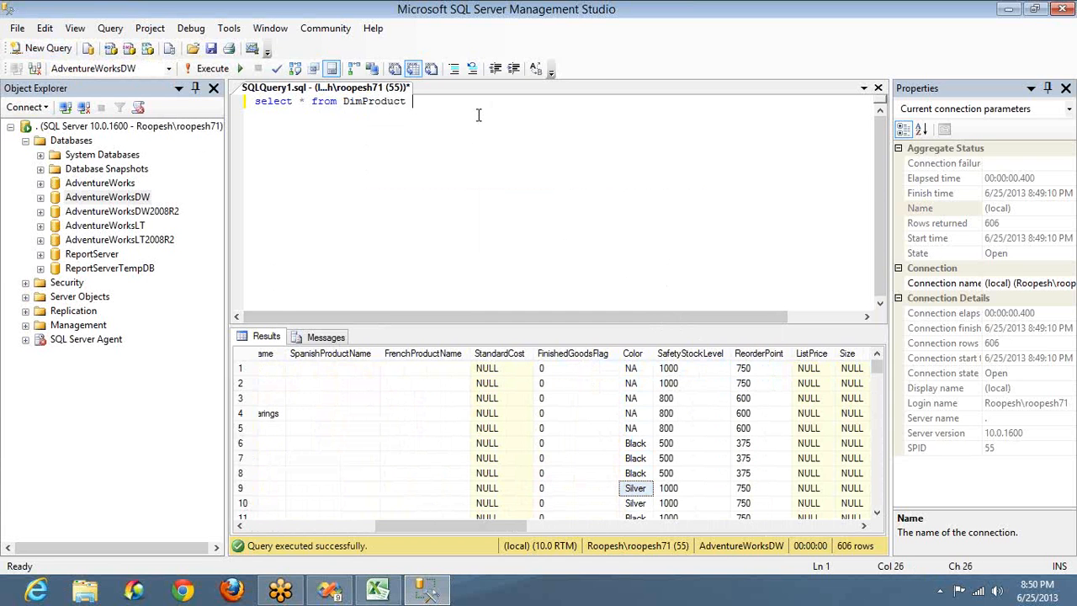
Step: Run SELECT COUNT(1), Color FROM DimProduct GROUP BY Color ORDER BY COUNT(1) for ten colour totals
{"action": "key", "text": "Return"}
{"action": "key", "text": "Return"}
{"action": "type", "text": "select COUNT("}
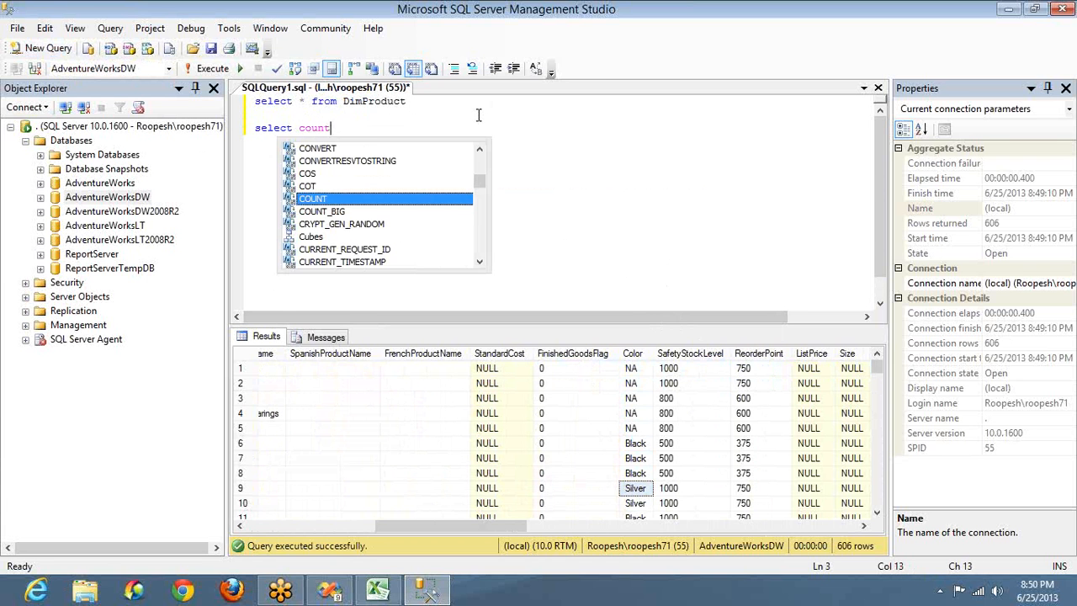
{"action": "type", "text": "1"}
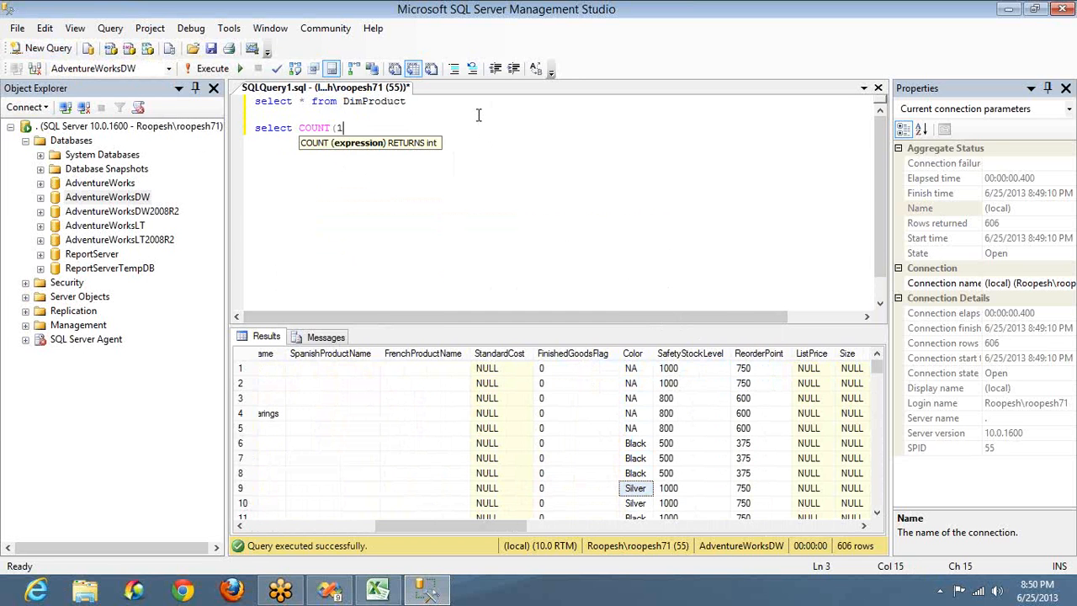
{"action": "type", "text": "),"}
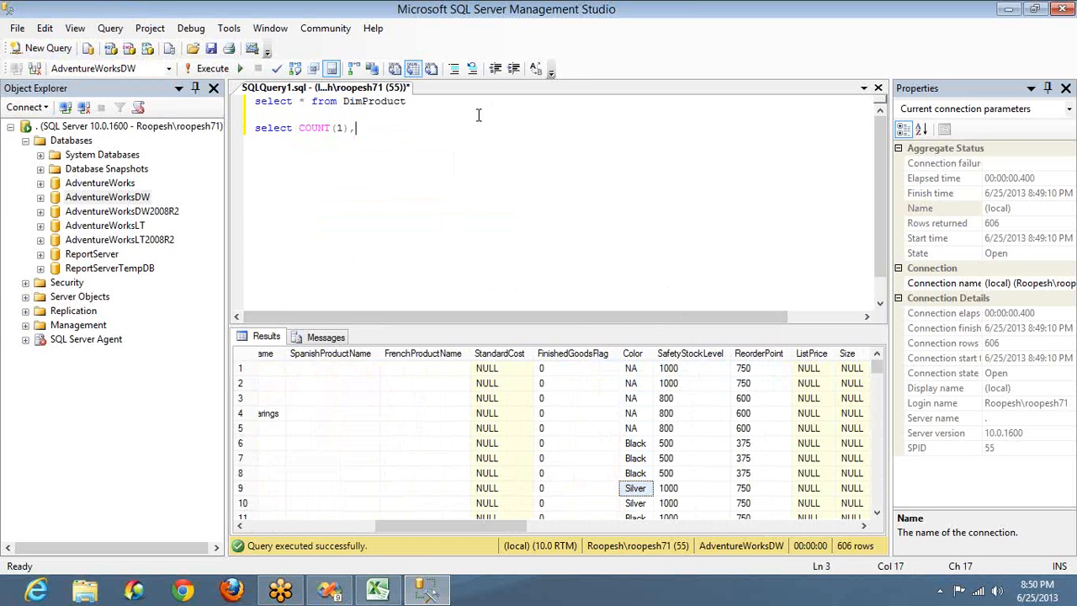
{"action": "type", "text": "Color"}
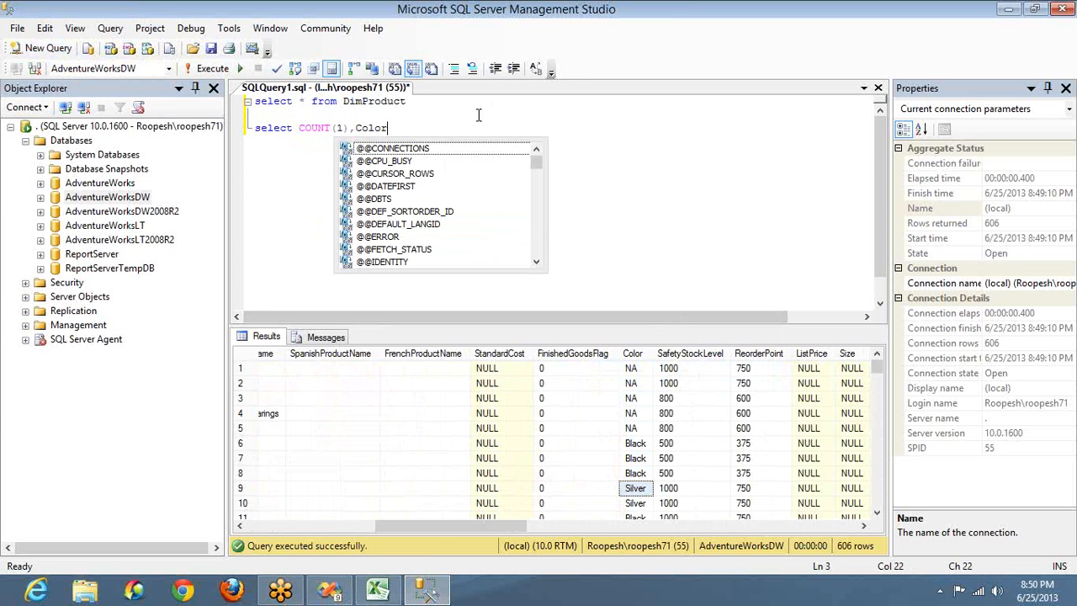
{"action": "type", "text": " from DimProduct"}
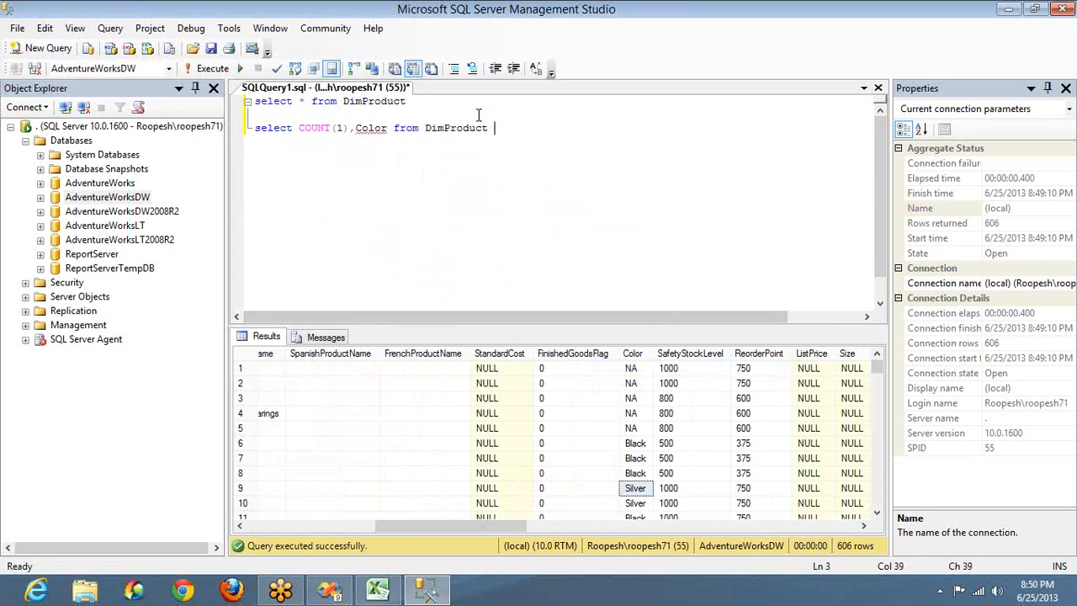
{"action": "key", "text": "Return"}
{"action": "type", "text": "Group By Color"}
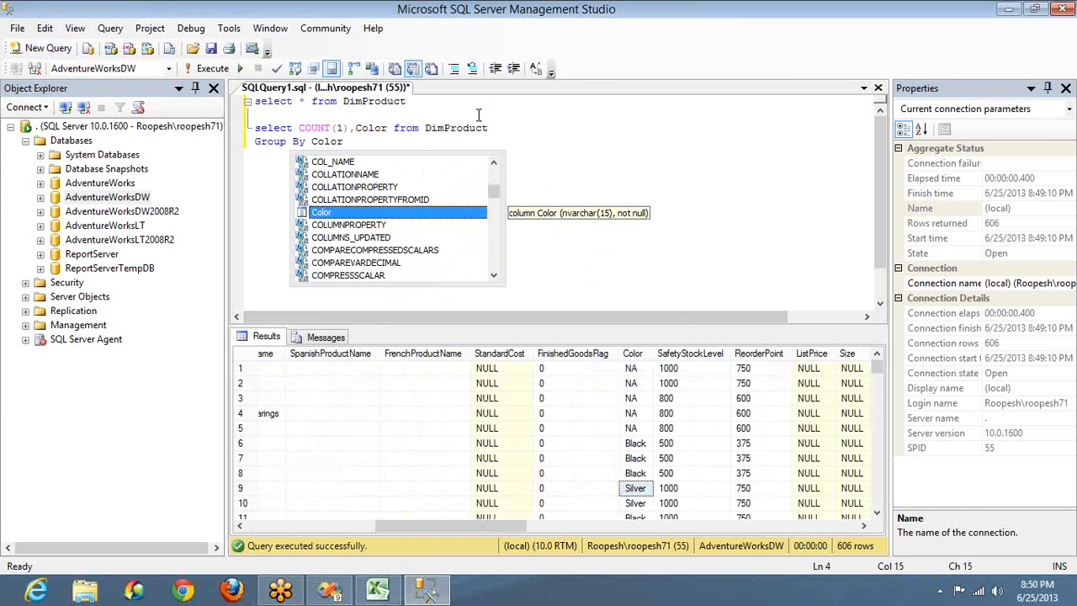
{"action": "key", "text": "Escape"}
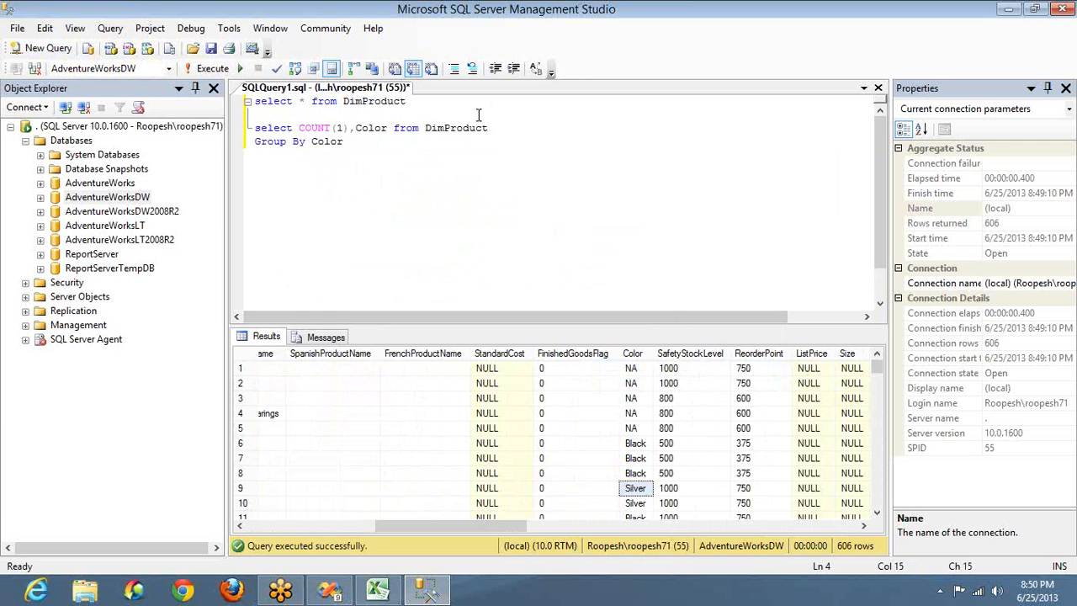
{"action": "key", "text": "Return"}
{"action": "type", "text": "order by COUNT(1"}
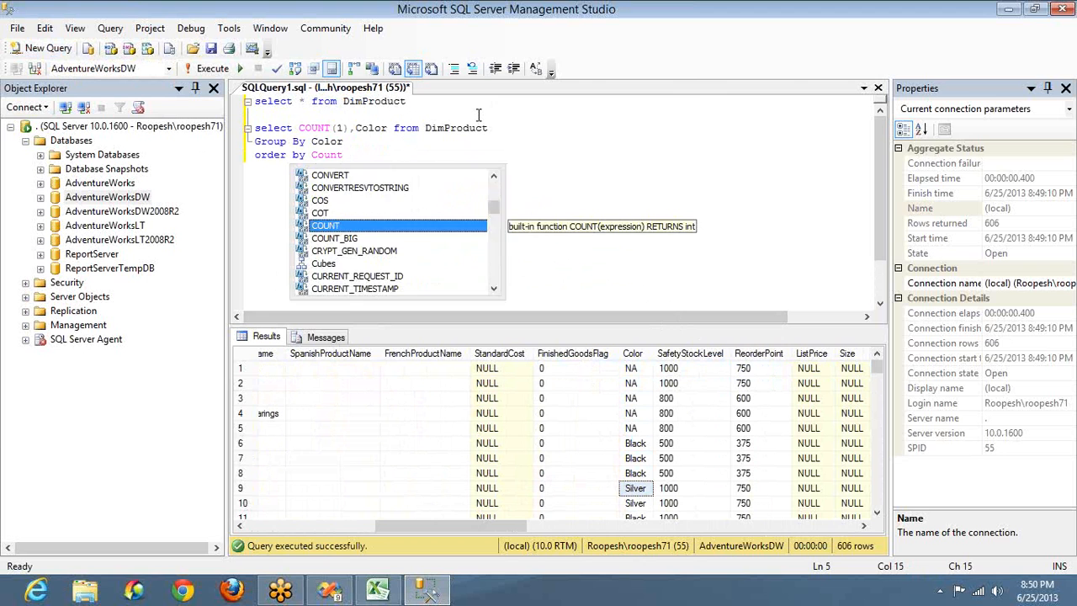
{"action": "type", "text": ")"}
{"action": "key", "text": "shift+Home"}
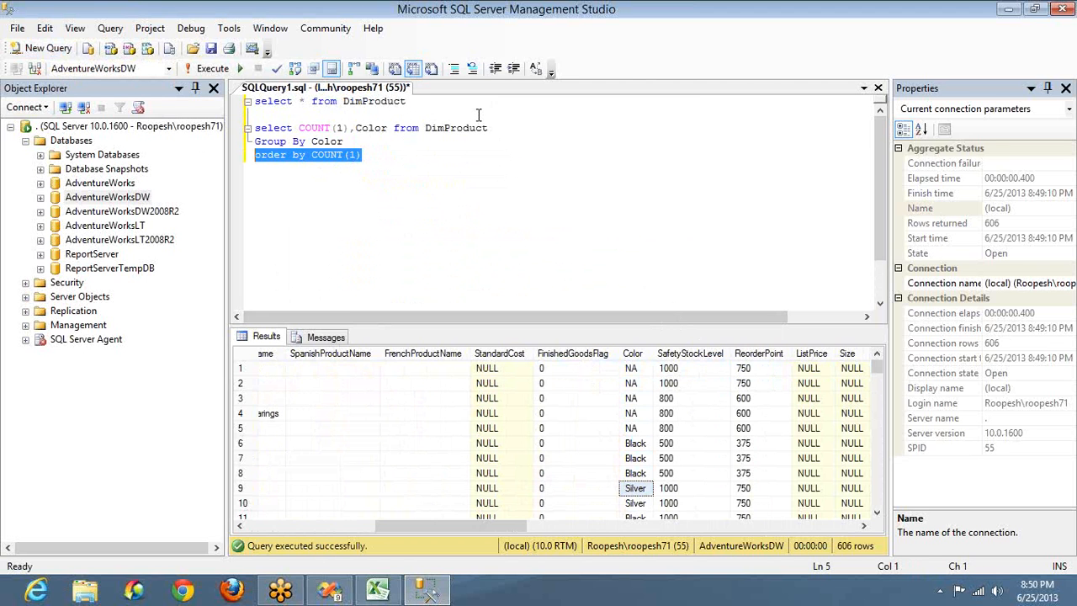
{"action": "key", "text": "shift+Up"}
{"action": "key", "text": "shift+Up"}
{"action": "key", "text": "F5"}
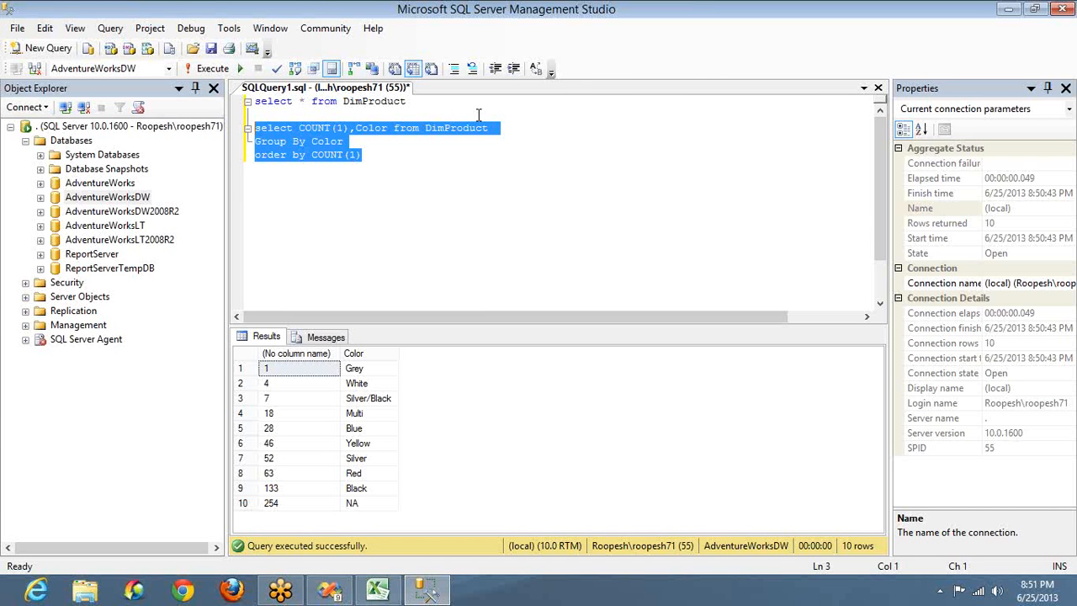
{"action": "left_click", "coordinate": [295, 355]}
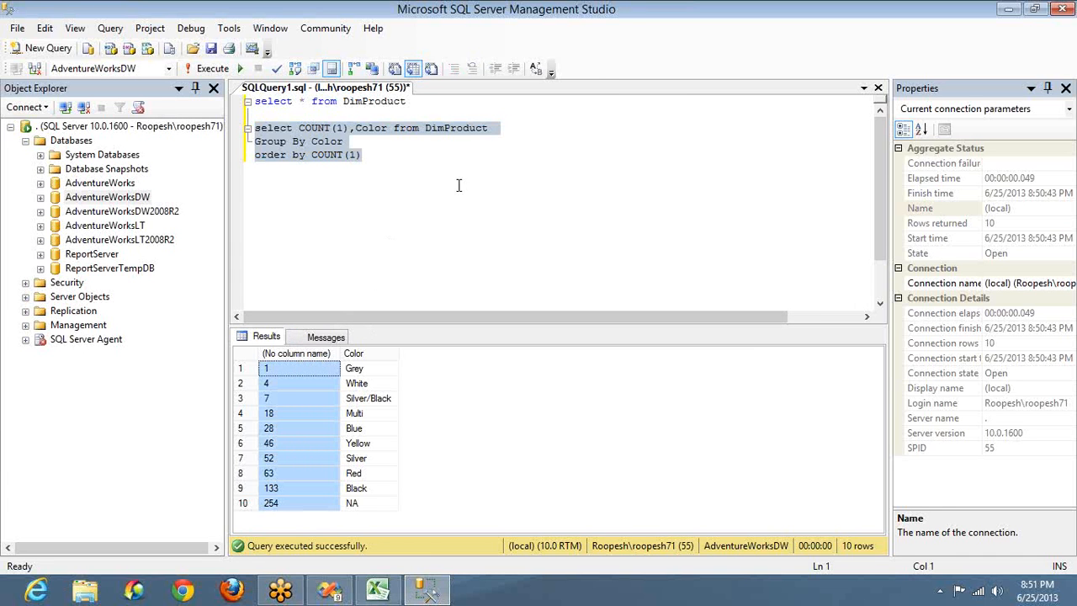
{"action": "left_click", "coordinate": [377, 349]}
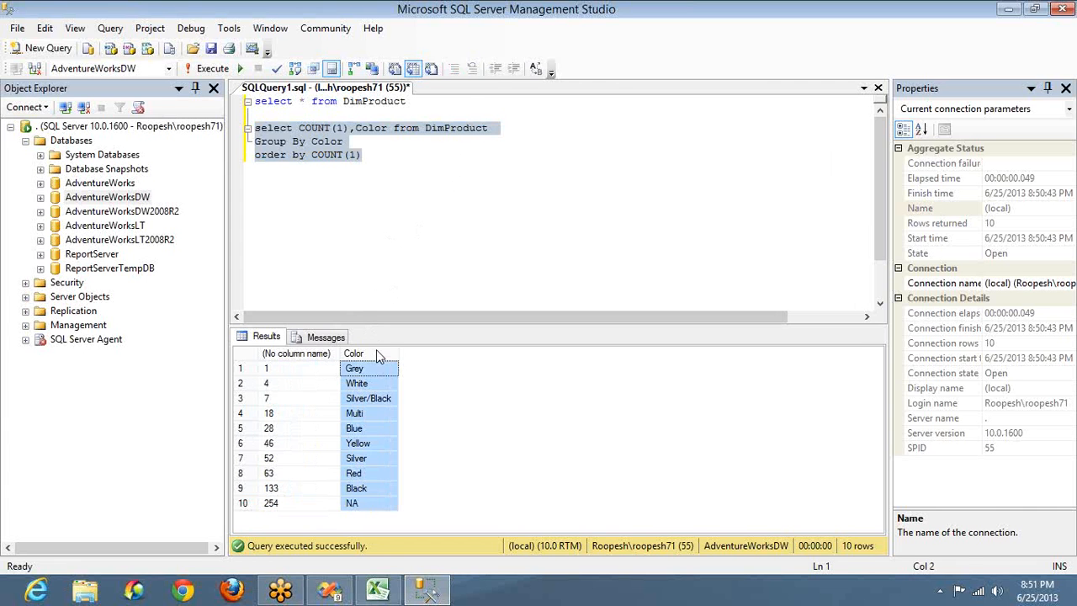
{"action": "left_click", "coordinate": [463, 128]}
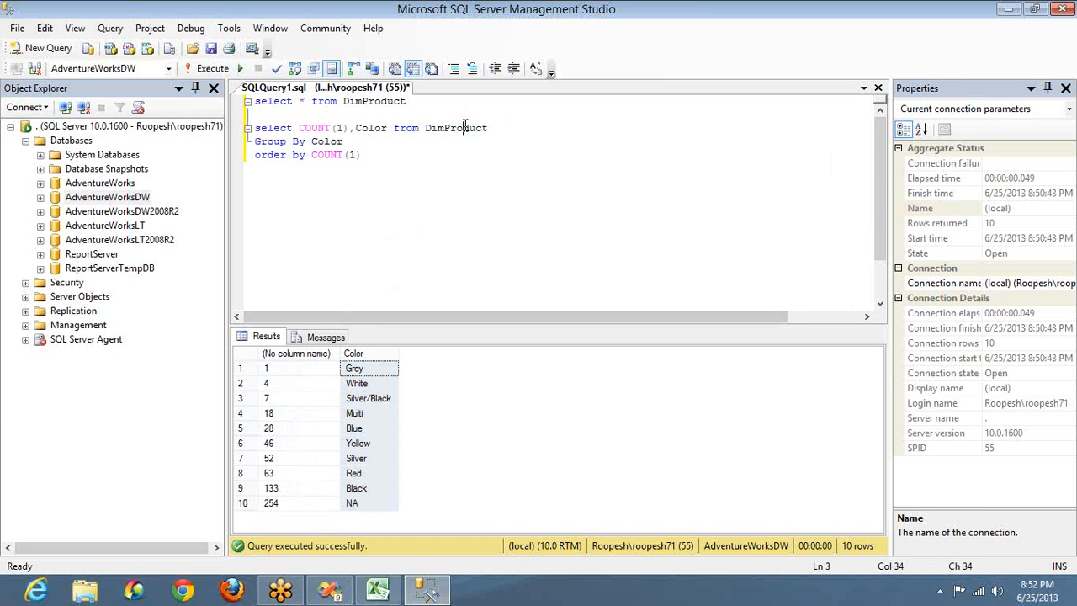
{"action": "left_click", "coordinate": [361, 505]}
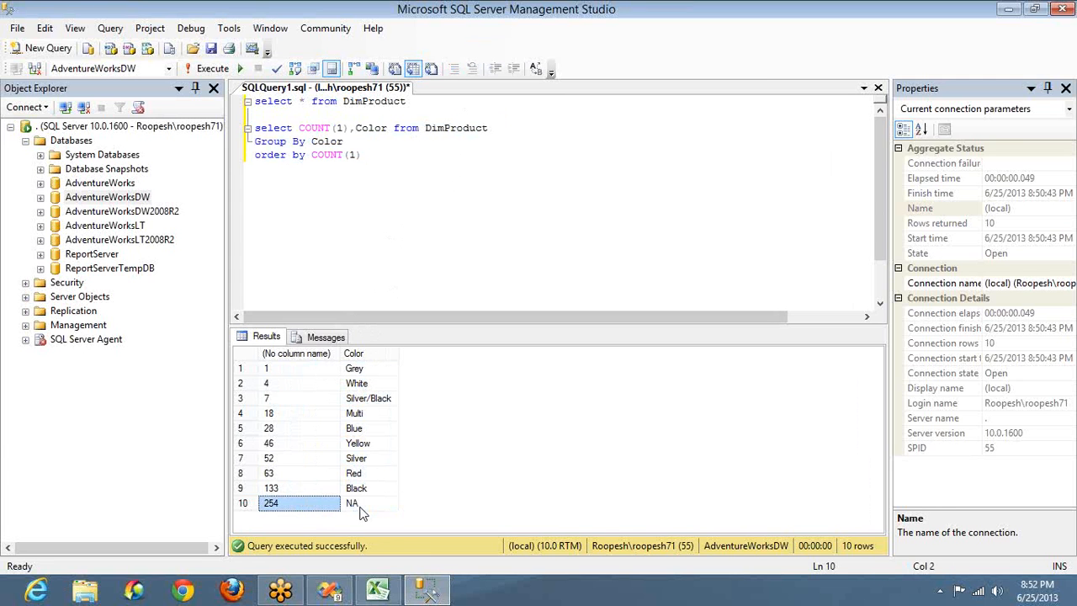
{"action": "key", "text": "Left"}
{"action": "key", "text": "shift+Up"}
{"action": "key", "text": "shift+Up"}
{"action": "key", "text": "shift+Up"}
{"action": "key", "text": "shift+Up"}
{"action": "key", "text": "shift+Up"}
{"action": "key", "text": "shift+Up"}
{"action": "key", "text": "shift+Up"}
{"action": "key", "text": "shift+Up"}
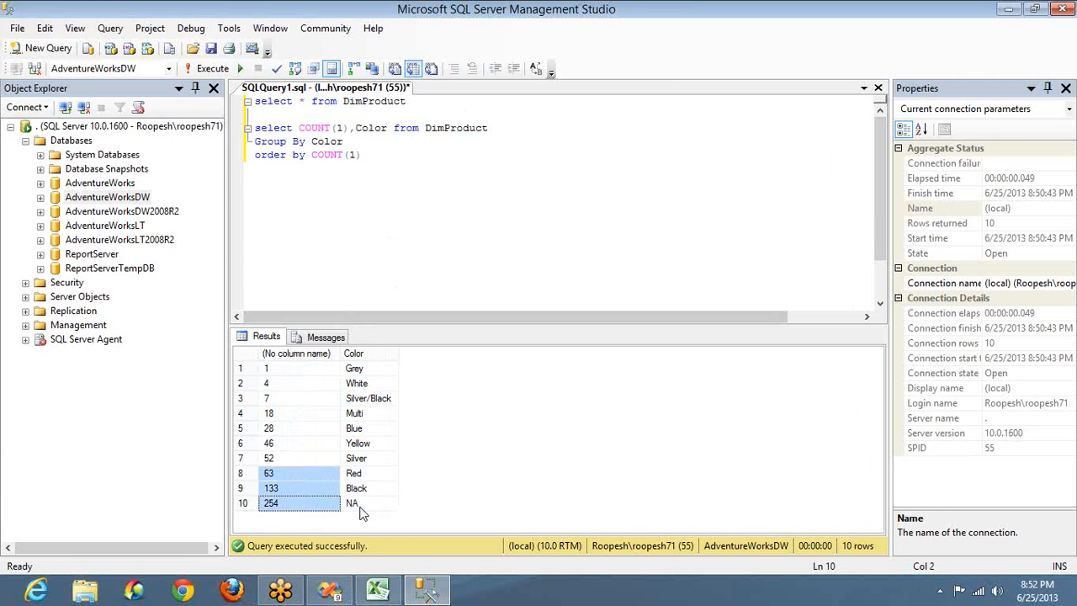
{"action": "key", "text": "shift+Up"}
{"action": "key", "text": "Left"}
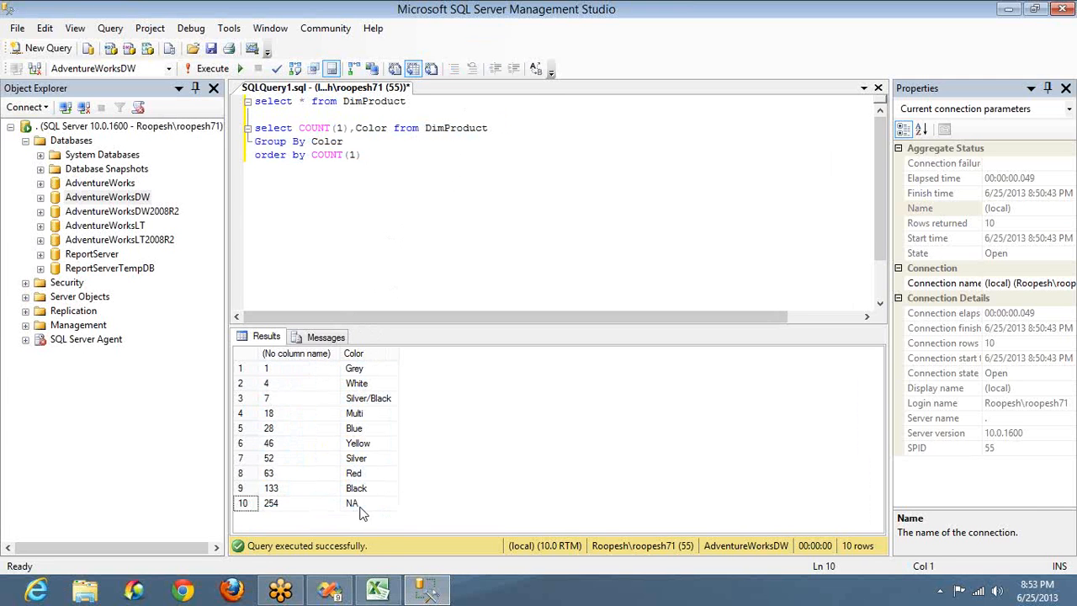
{"action": "key", "text": "Up"}
{"action": "key", "text": "Up"}
{"action": "key", "text": "Up"}
{"action": "key", "text": "Up"}
{"action": "key", "text": "Up"}
{"action": "key", "text": "Up"}
{"action": "key", "text": "Up"}
{"action": "key", "text": "Up"}
{"action": "key", "text": "Up"}
{"action": "key", "text": "Right"}
{"action": "key", "text": "shift+Right"}
{"action": "key", "text": "shift+Down"}
{"action": "key", "text": "shift+Down"}
{"action": "key", "text": "shift+Down"}
{"action": "key", "text": "shift+Down"}
{"action": "key", "text": "shift+Down"}
{"action": "key", "text": "shift+Down"}
{"action": "key", "text": "shift+Down"}
{"action": "key", "text": "shift+Down"}
{"action": "key", "text": "shift+Down"}
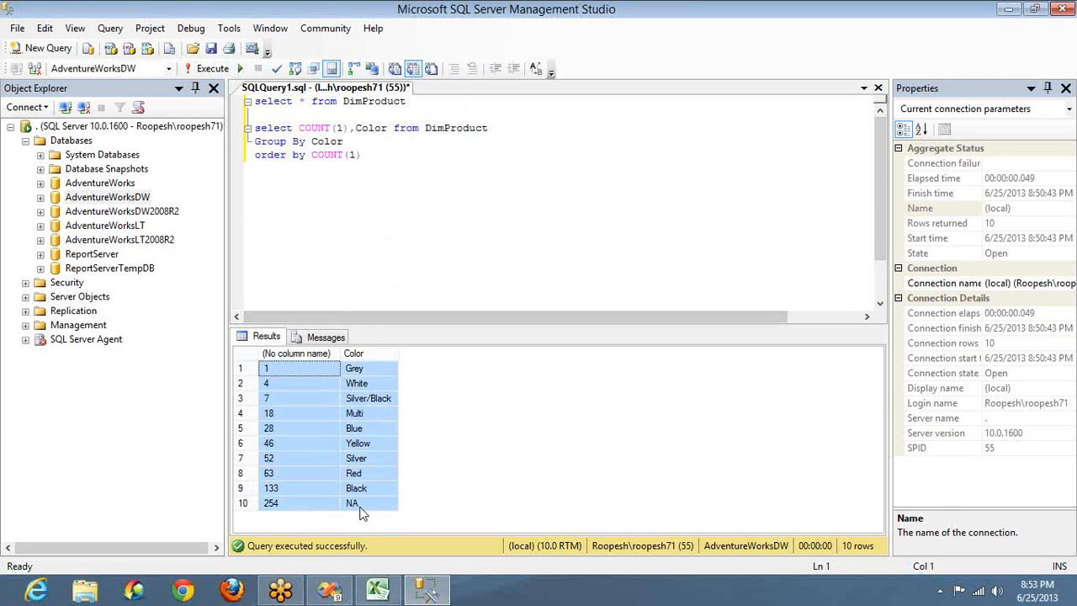
{"action": "left_click", "coordinate": [422, 157]}
{"action": "key", "text": "Return"}
{"action": "key", "text": "Return"}
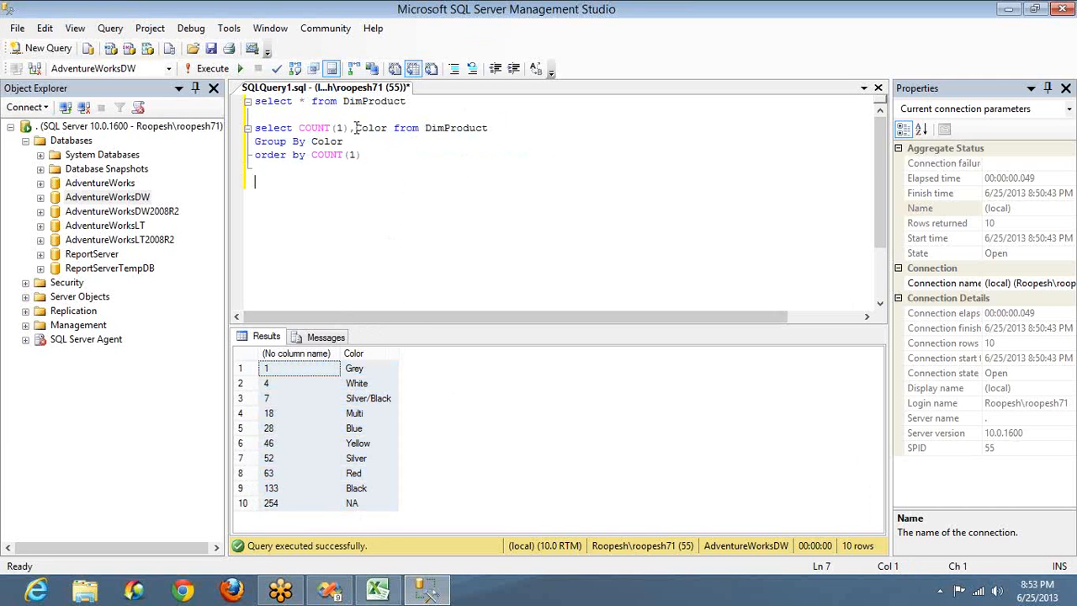
Step: Remove Color and the GROUP BY and ORDER BY clauses from the count query
{"action": "left_click_drag", "start_coordinate": [351, 128], "coordinate": [388, 128]}
{"action": "key", "text": "Delete"}
{"action": "key", "text": "End"}
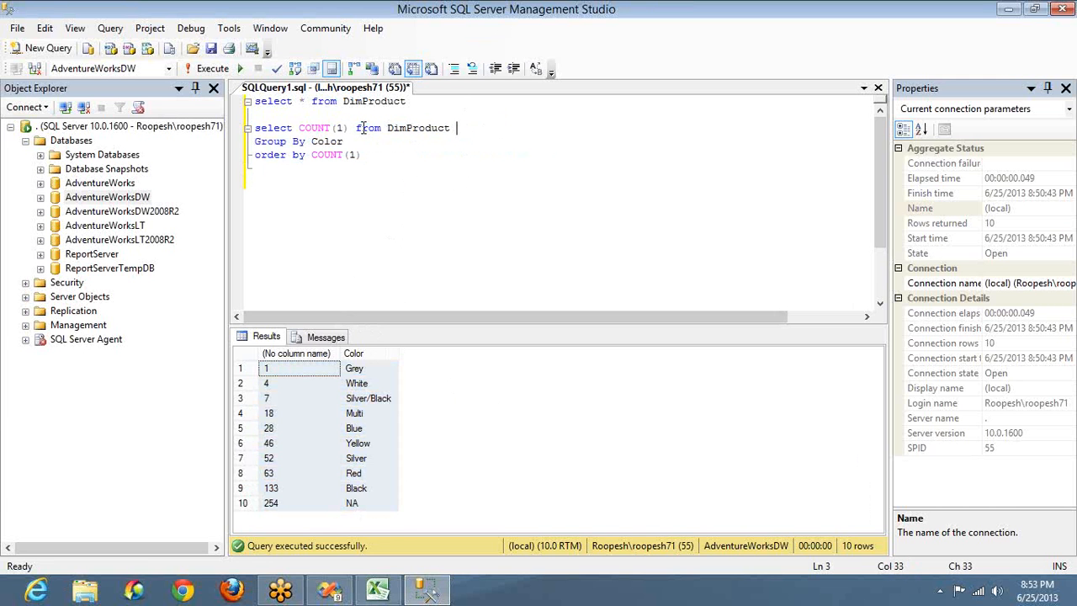
{"action": "key", "text": "shift+ctrl+End"}
{"action": "key", "text": "Return"}
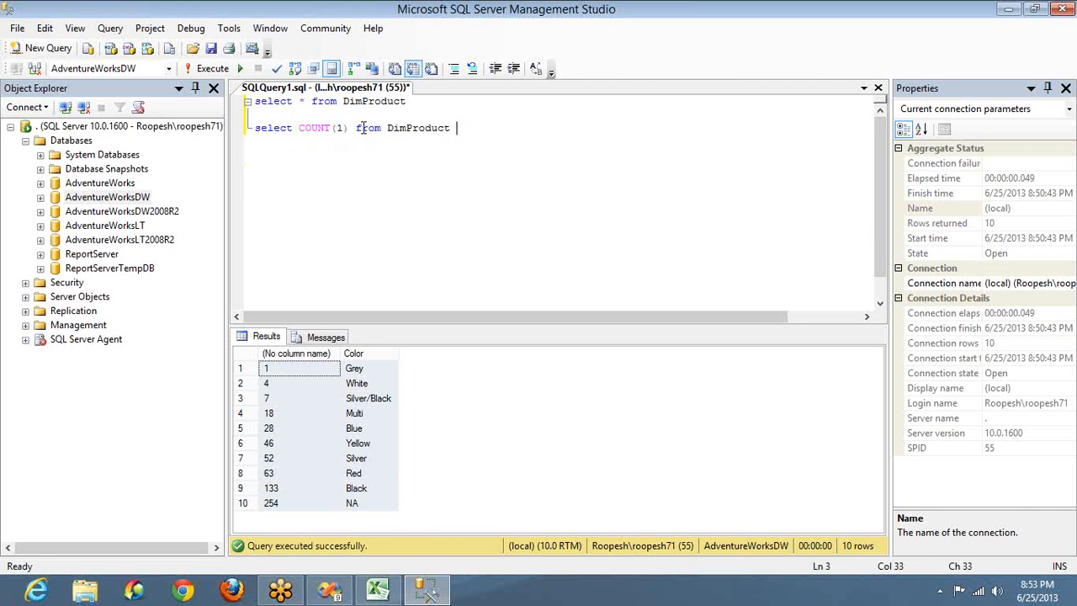
Step: Inner join DimProduct A to DimProductSubcategory B on ProductSubcategoryKey and run the count, giving 397
{"action": "type", "text": "inner join dimpro"}
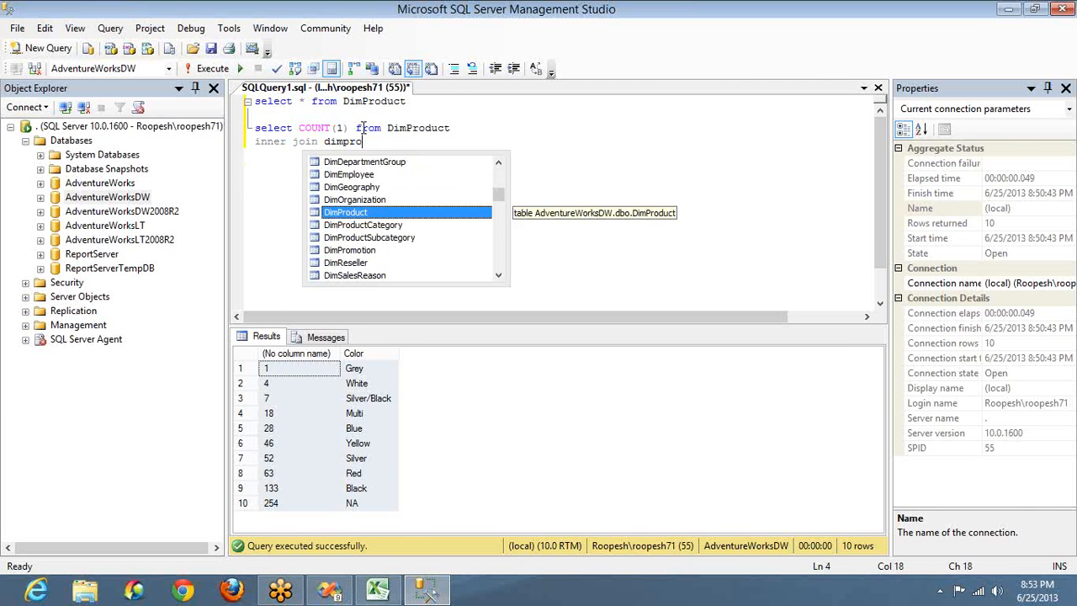
{"action": "key", "text": "Down"}
{"action": "key", "text": "Down"}
{"action": "key", "text": "Up"}
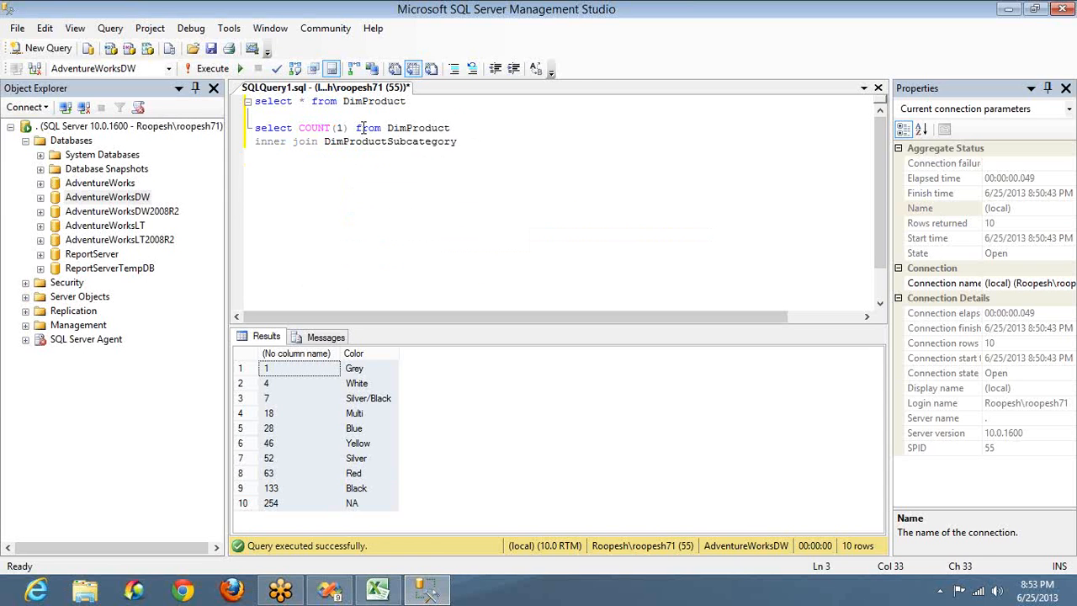
{"action": "type", "text": "A"}
{"action": "key", "text": "Down"}
{"action": "type", "text": "B on A."}
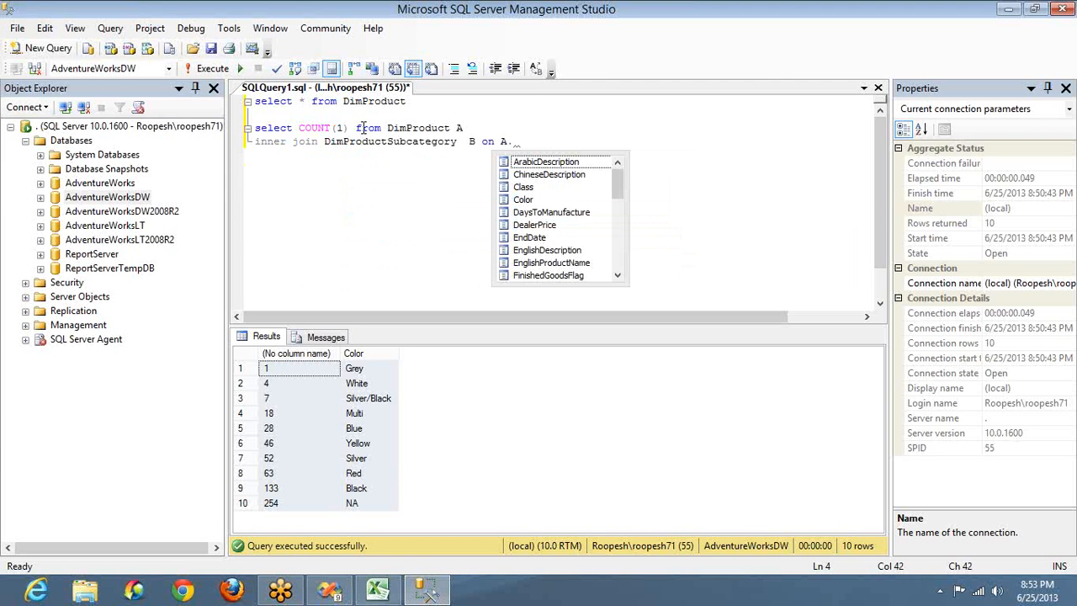
{"action": "type", "text": "pr"}
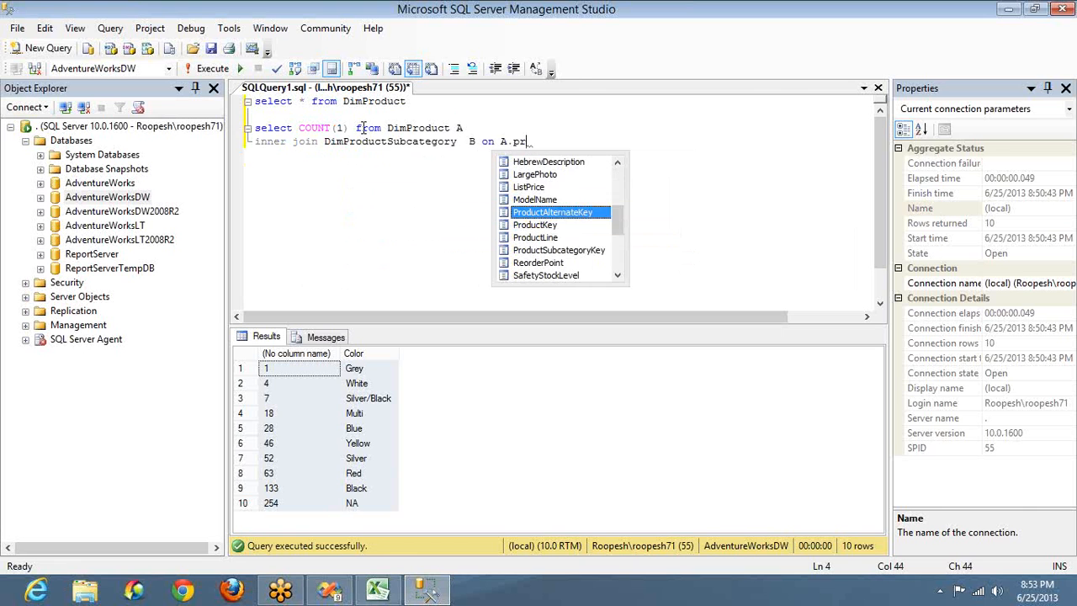
{"action": "key", "text": "Down"}
{"action": "key", "text": "Down"}
{"action": "key", "text": "Down"}
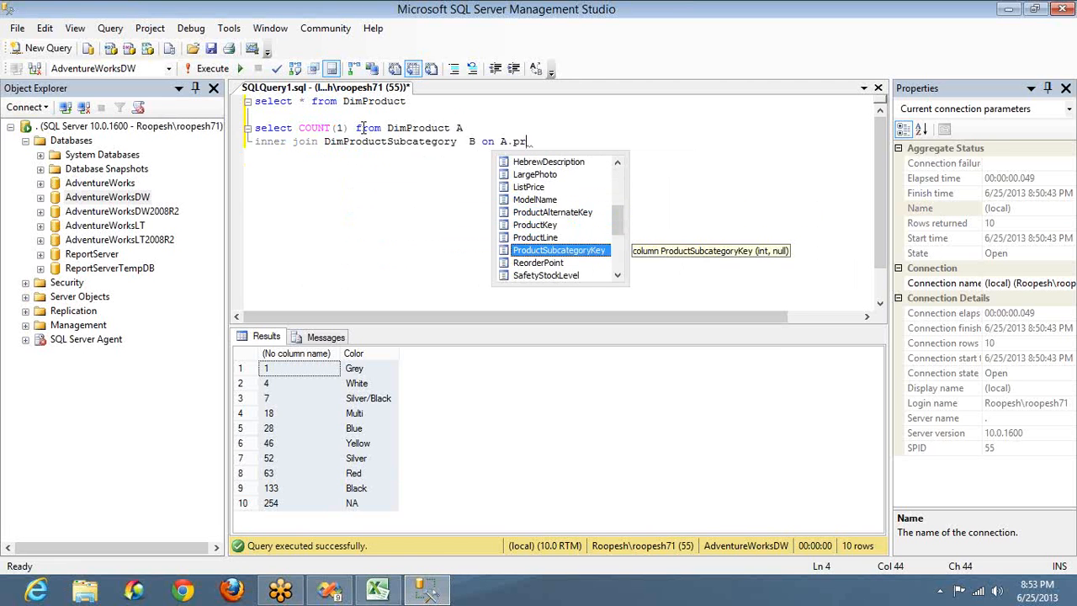
{"action": "type", "text": "= B."}
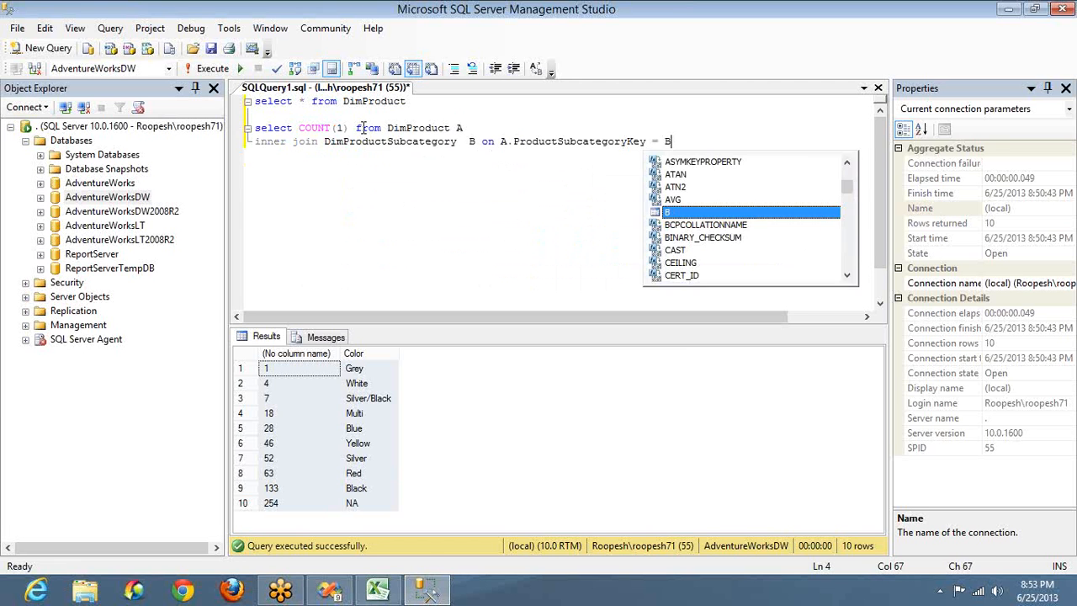
{"action": "key", "text": "Down"}
{"action": "key", "text": "Down"}
{"action": "key", "text": "Down"}
{"action": "key", "text": "Down"}
{"action": "key", "text": "Down"}
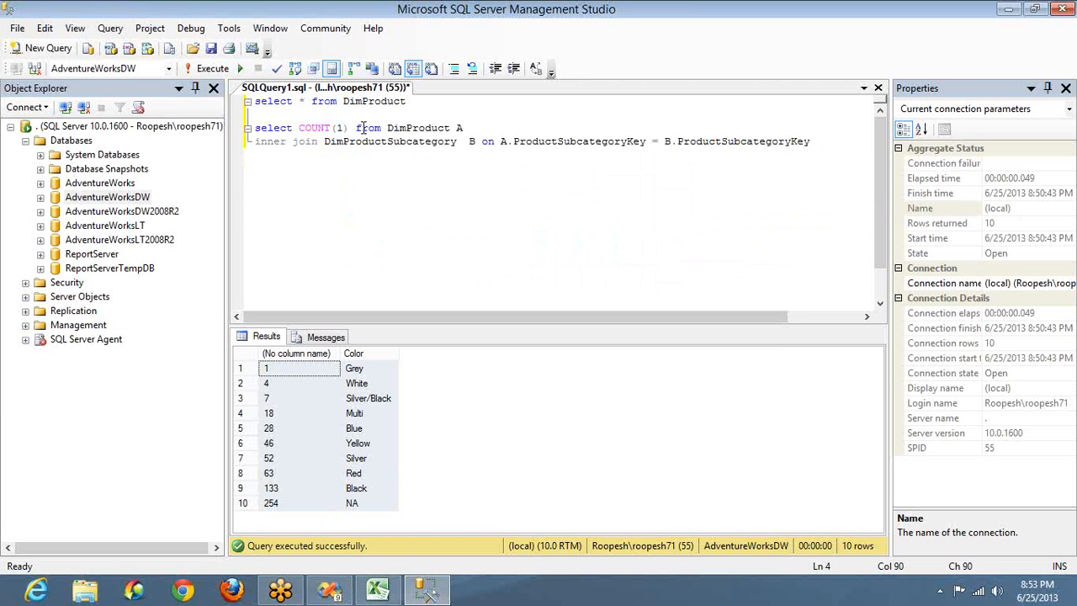
{"action": "key", "text": "shift+Home"}
{"action": "key", "text": "shift+Up"}
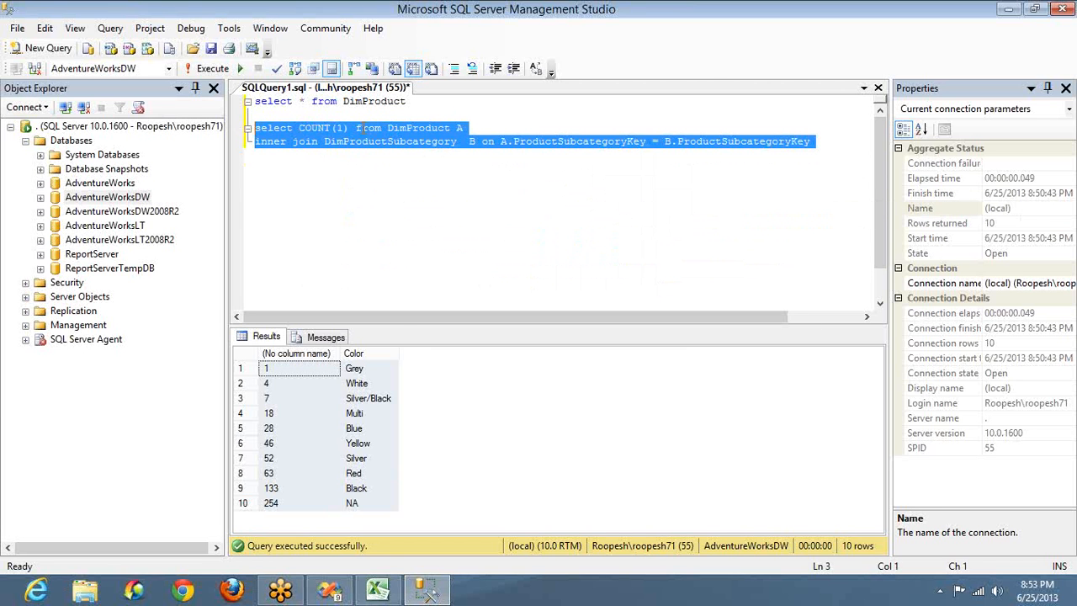
{"action": "key", "text": "F5"}
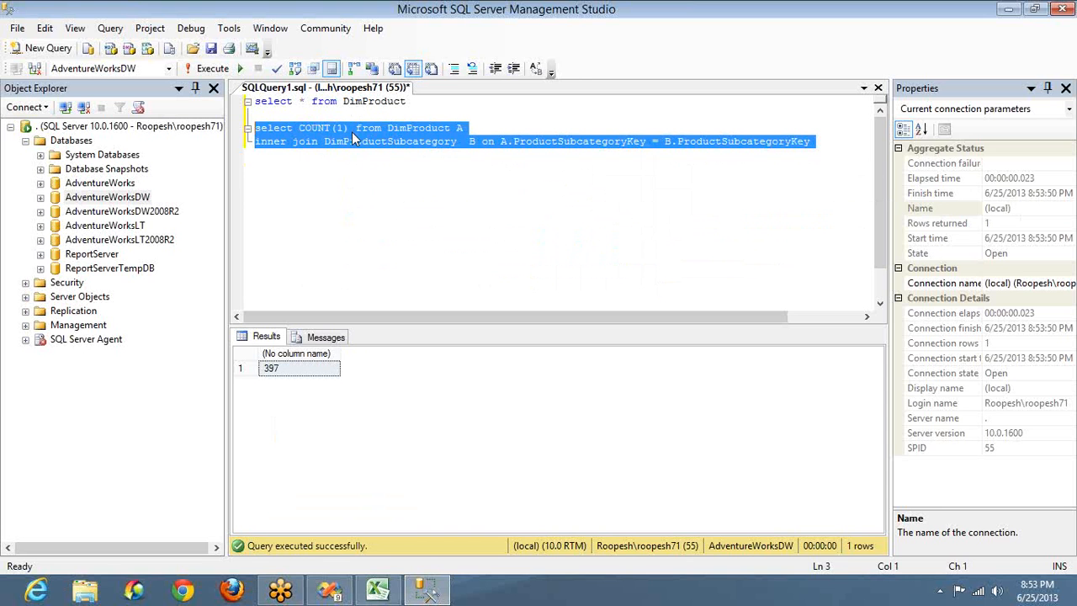
{"action": "left_click", "coordinate": [348, 126]}
Step: Add EnglishProductSubcategoryName to the select list and GROUP BY, then run it for 37 subcategory counts
{"action": "type", "text": "E"}
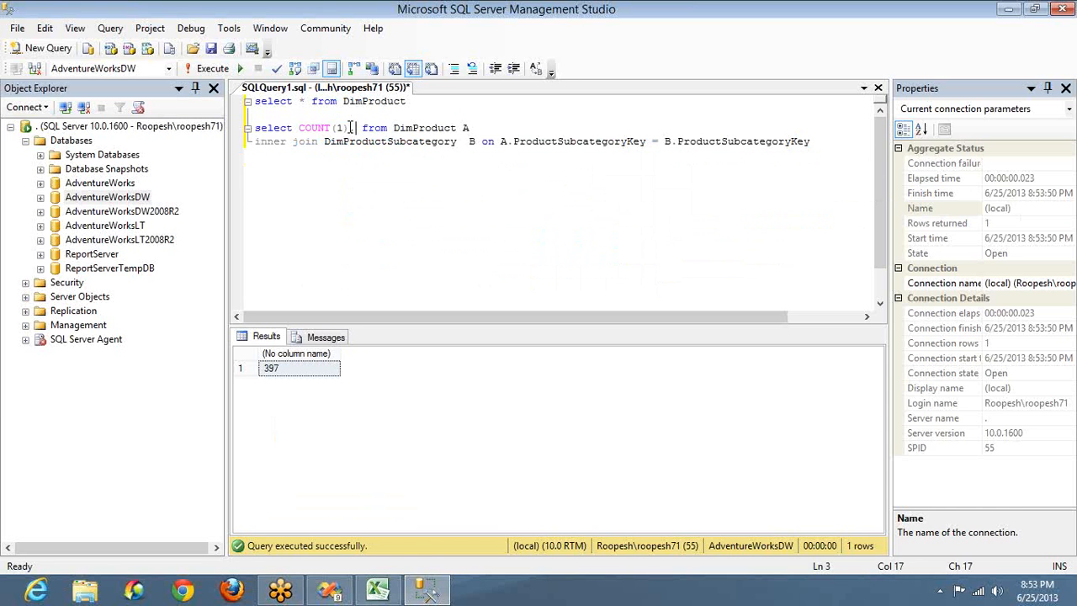
{"action": "type", "text": "ngl"}
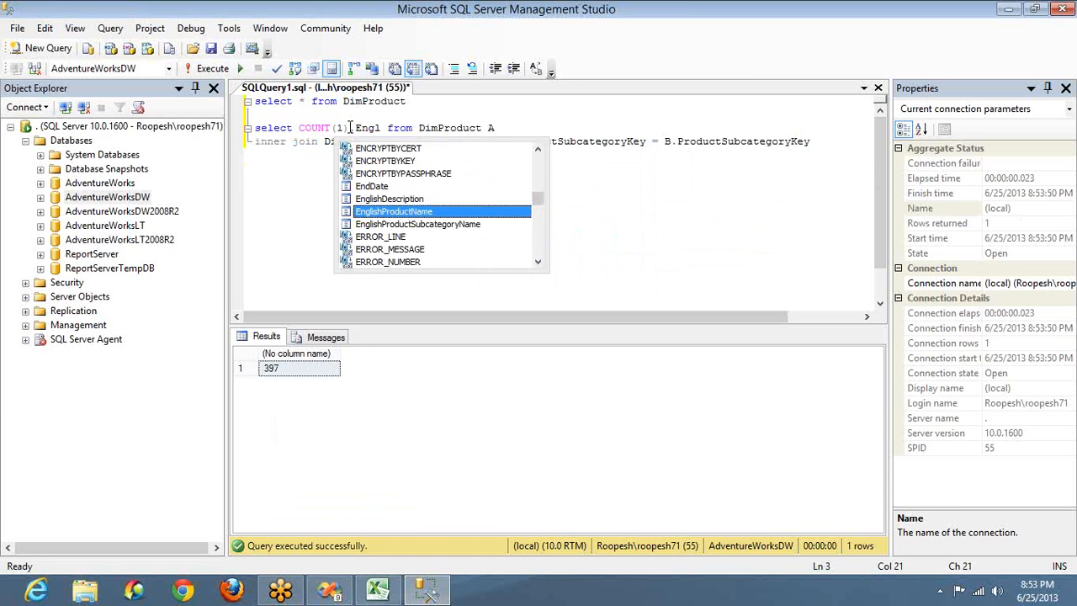
{"action": "key", "text": "Down"}
{"action": "key", "text": "Tab"}
{"action": "key", "text": "ctrl+shift+Left"}
{"action": "key", "text": "ctrl+c"}
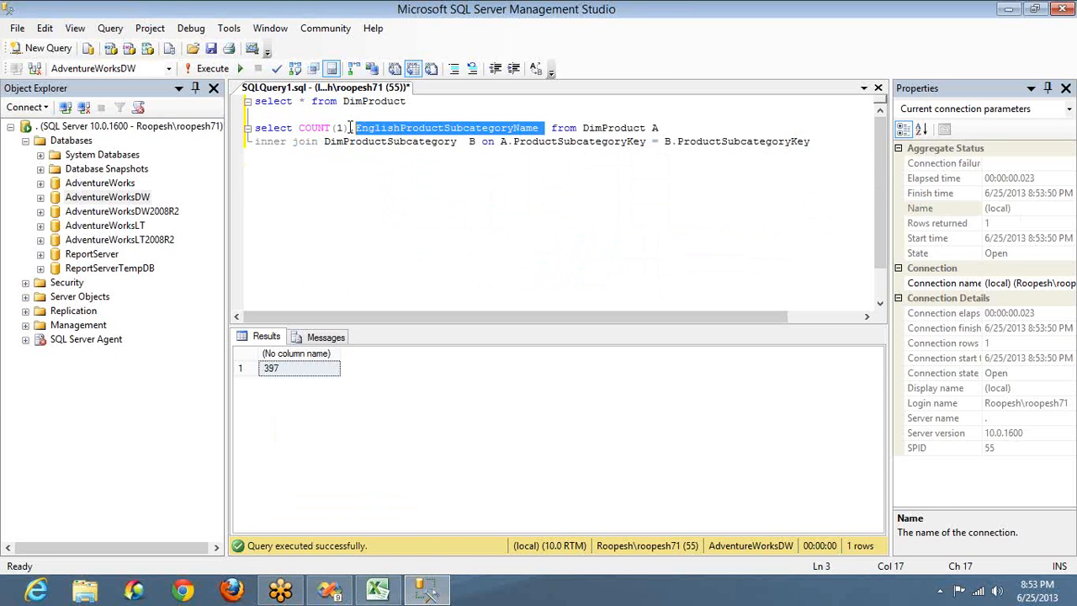
{"action": "key", "text": "ctrl+End"}
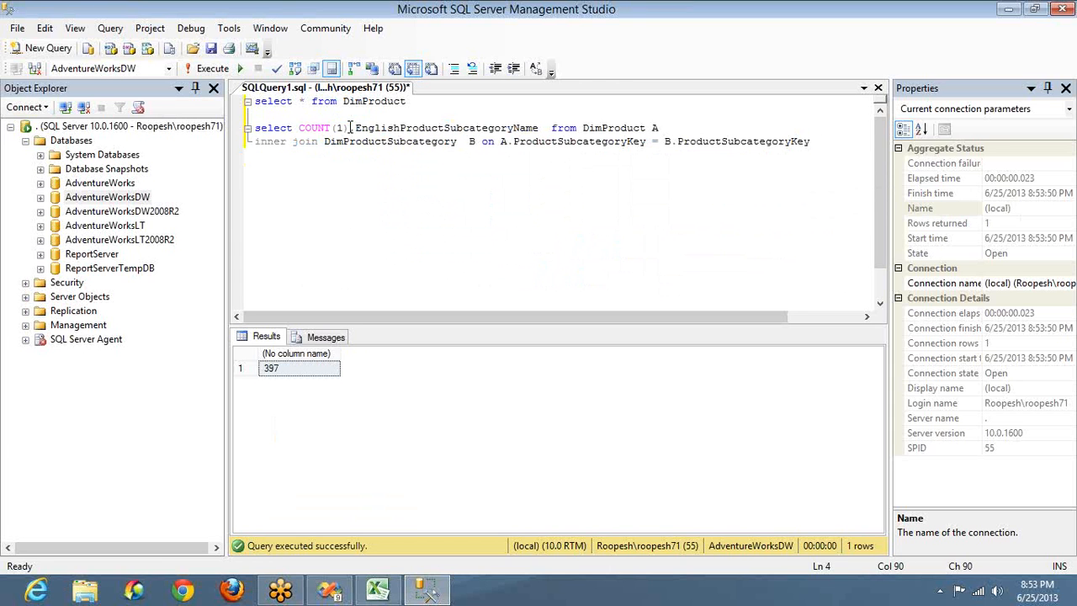
{"action": "key", "text": "Return"}
{"action": "type", "text": "Group By"}
{"action": "key", "text": "ctrl+v"}
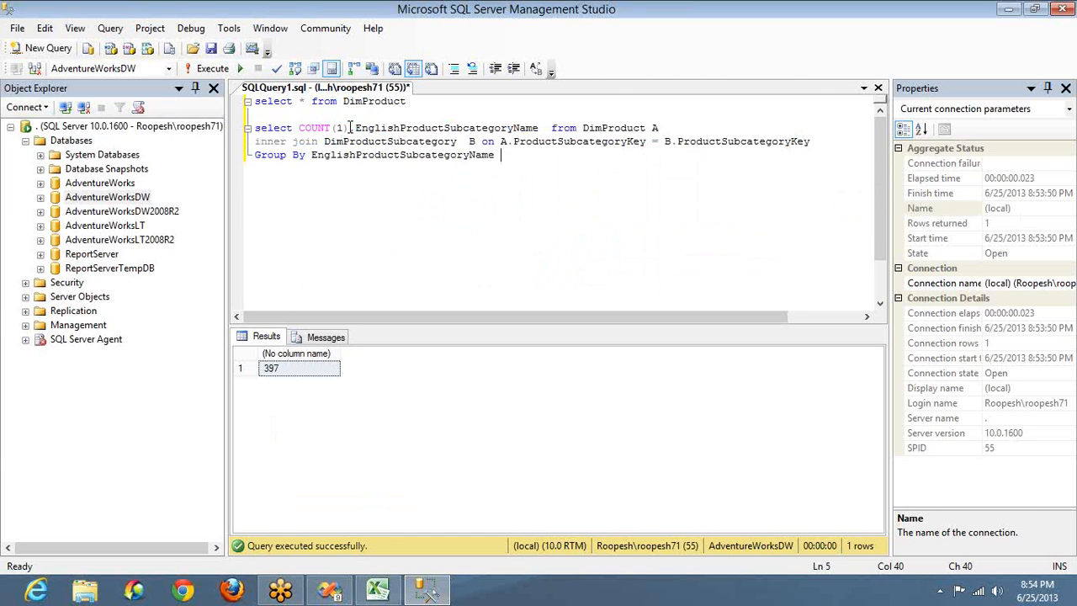
{"action": "key", "text": "shift+Home"}
{"action": "key", "text": "shift+Up"}
{"action": "key", "text": "shift+Up"}
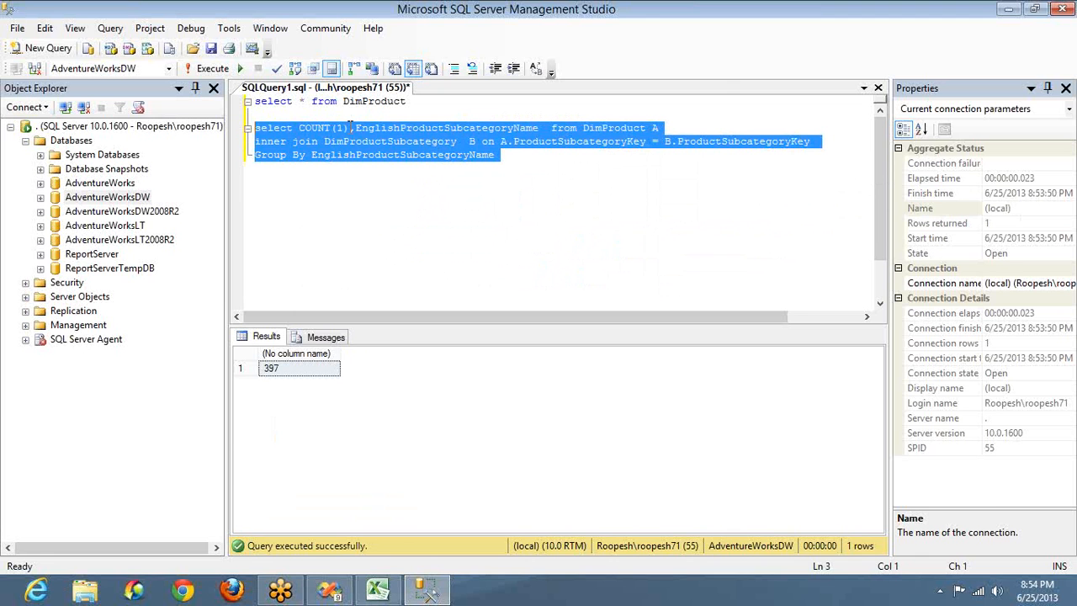
{"action": "key", "text": "F5"}
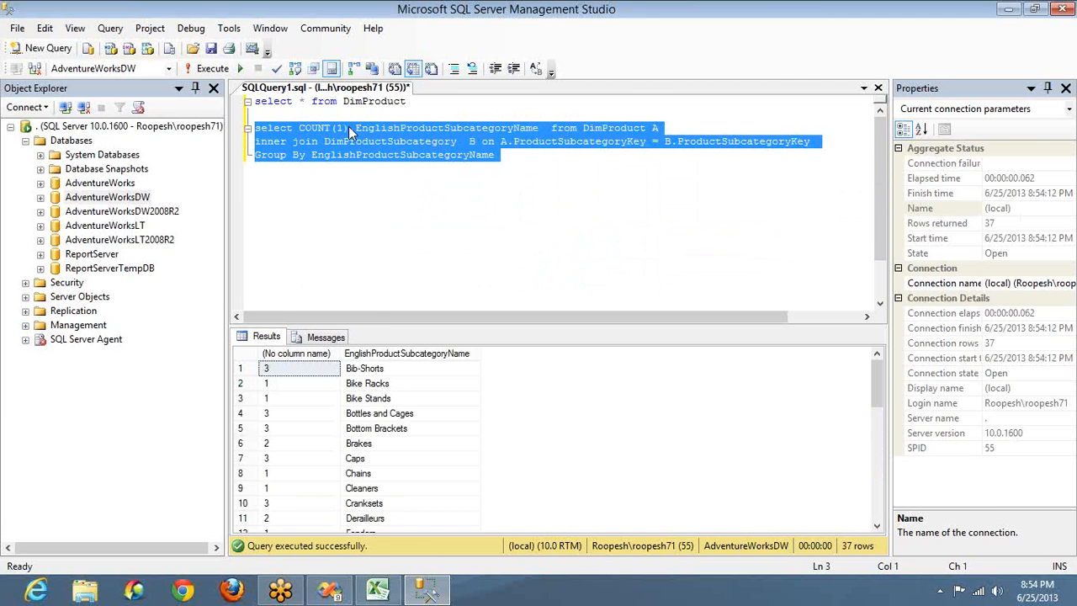
{"action": "left_click", "coordinate": [379, 370]}
Step: Duplicate the inner join line below the original join
{"action": "left_click", "coordinate": [311, 373]}
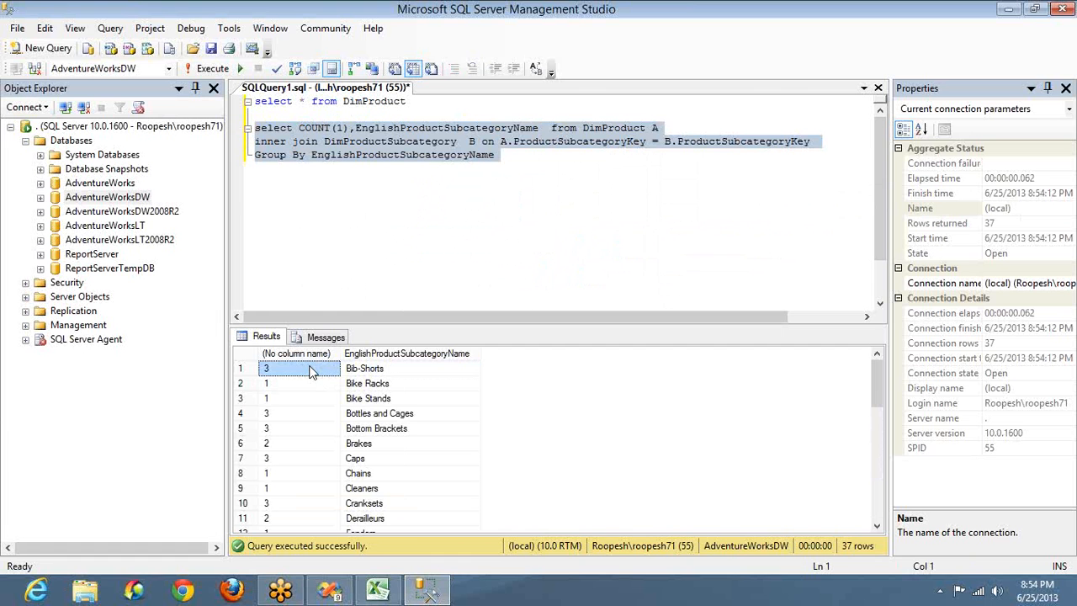
{"action": "left_click", "coordinate": [814, 142]}
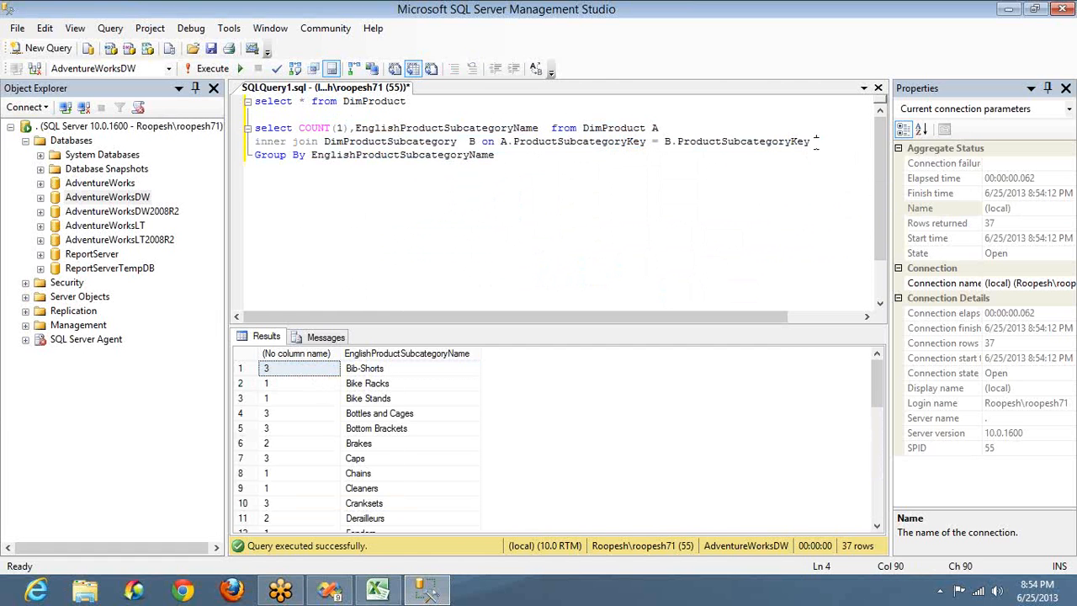
{"action": "key", "text": "shift+Home"}
{"action": "key", "text": "ctrl+c"}
{"action": "key", "text": "End"}
{"action": "key", "text": "Return"}
{"action": "key", "text": "ctrl+v"}
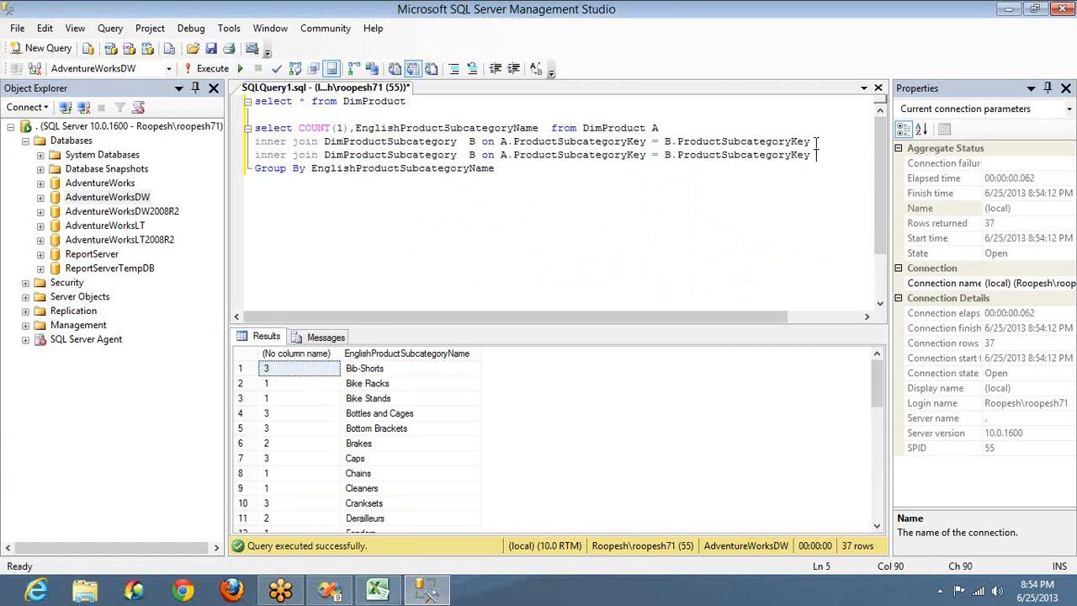
Step: Edit the copy to join DimProductcategory C on C.ProductCategoryKey = B.ProductCategoryKey
{"action": "left_click", "coordinate": [476, 155]}
{"action": "key", "text": "BackSpace"}
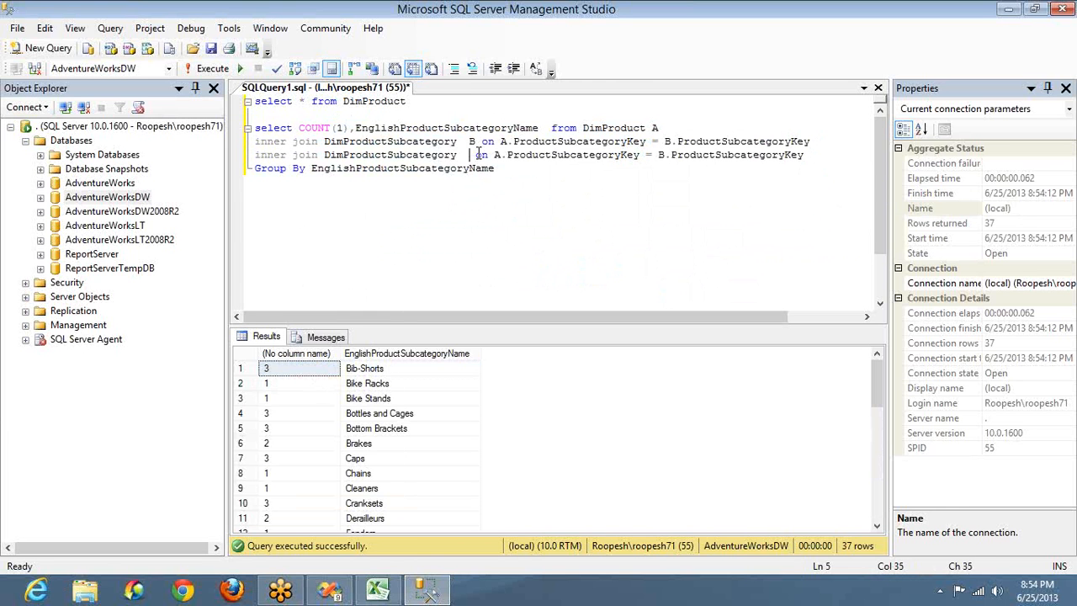
{"action": "type", "text": "C"}
{"action": "left_click", "coordinate": [507, 154]}
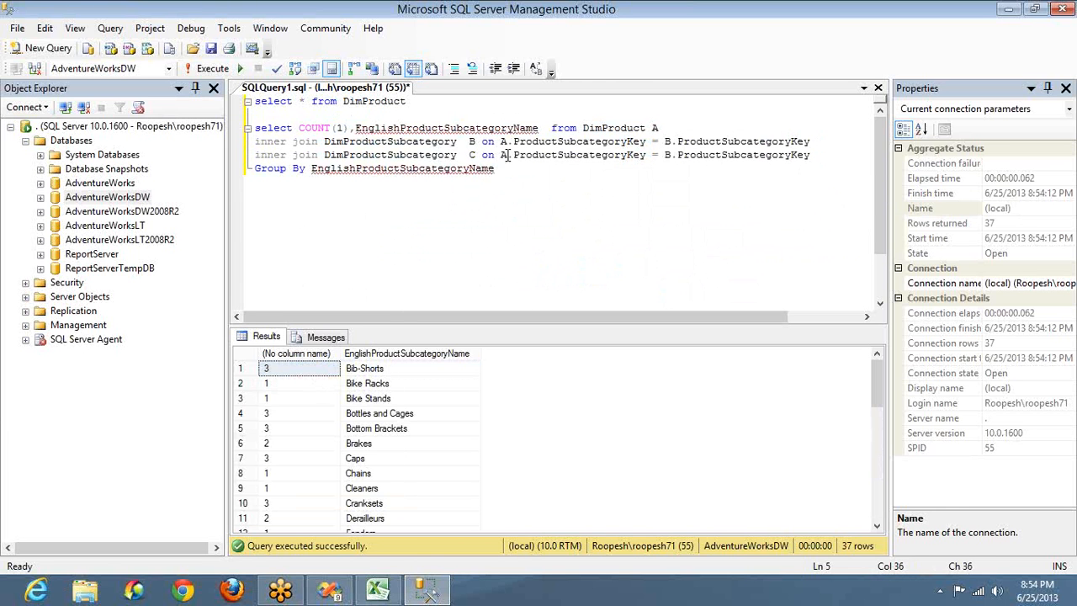
{"action": "key", "text": "BackSpace"}
{"action": "type", "text": "C"}
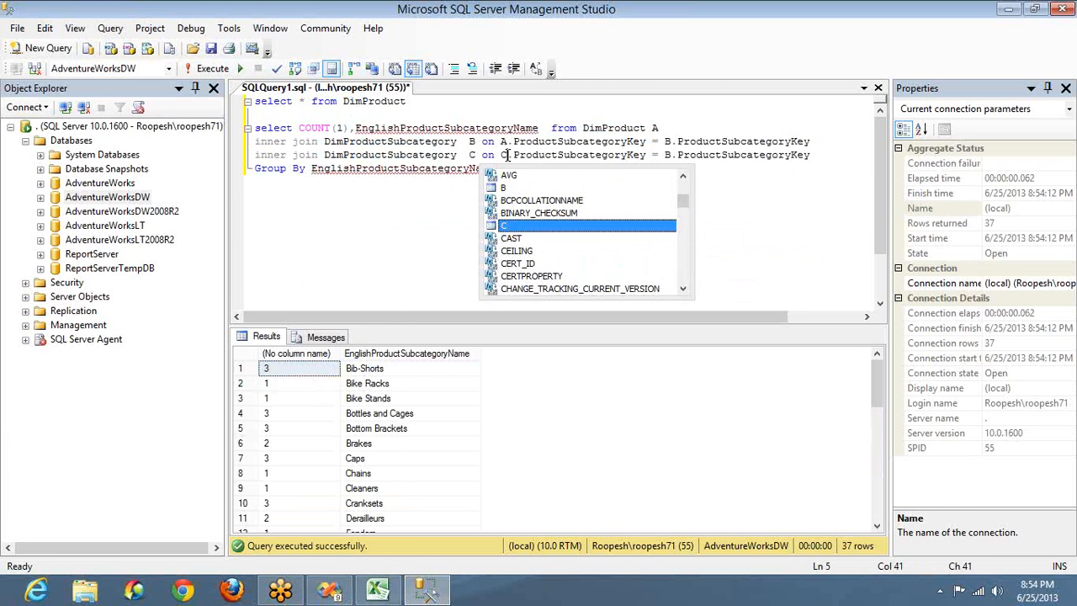
{"action": "left_click", "coordinate": [405, 156]}
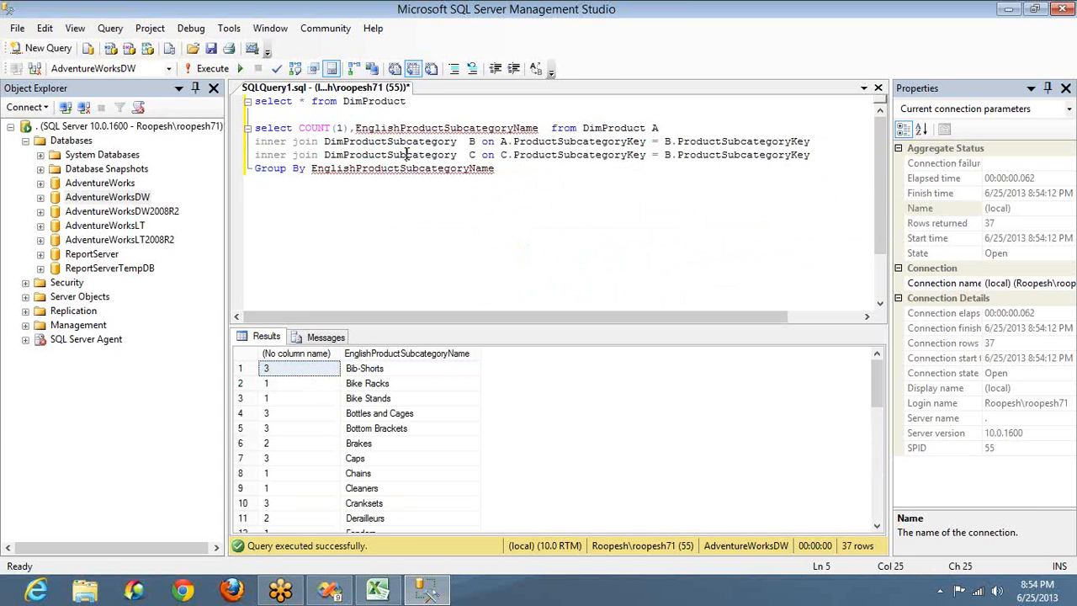
{"action": "key", "text": "BackSpace"}
{"action": "key", "text": "BackSpace"}
{"action": "key", "text": "BackSpace"}
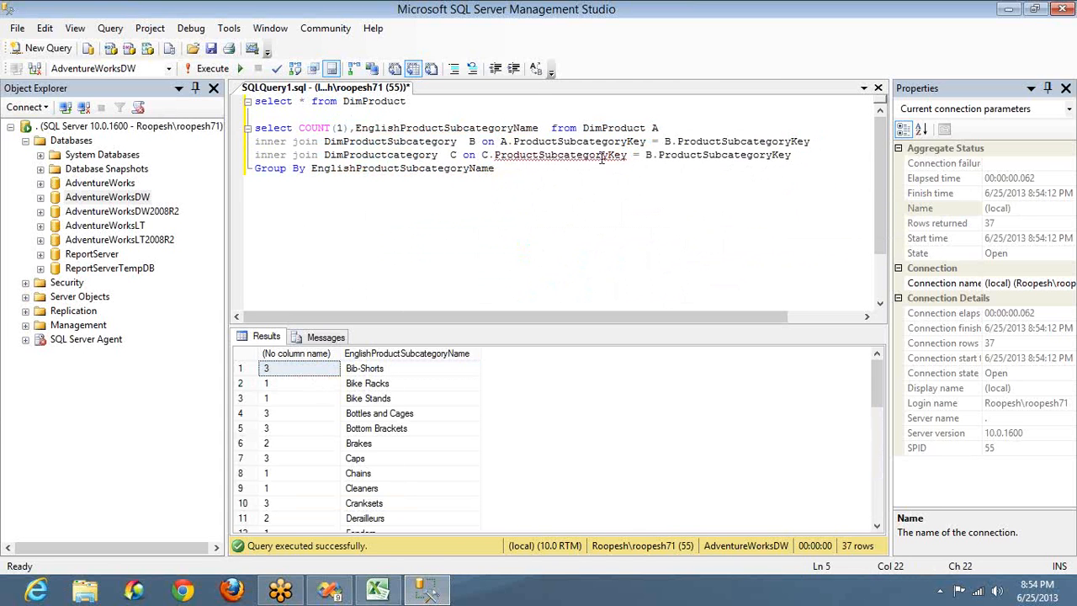
{"action": "double_click", "coordinate": [602, 157]}
{"action": "type", "text": "pro"}
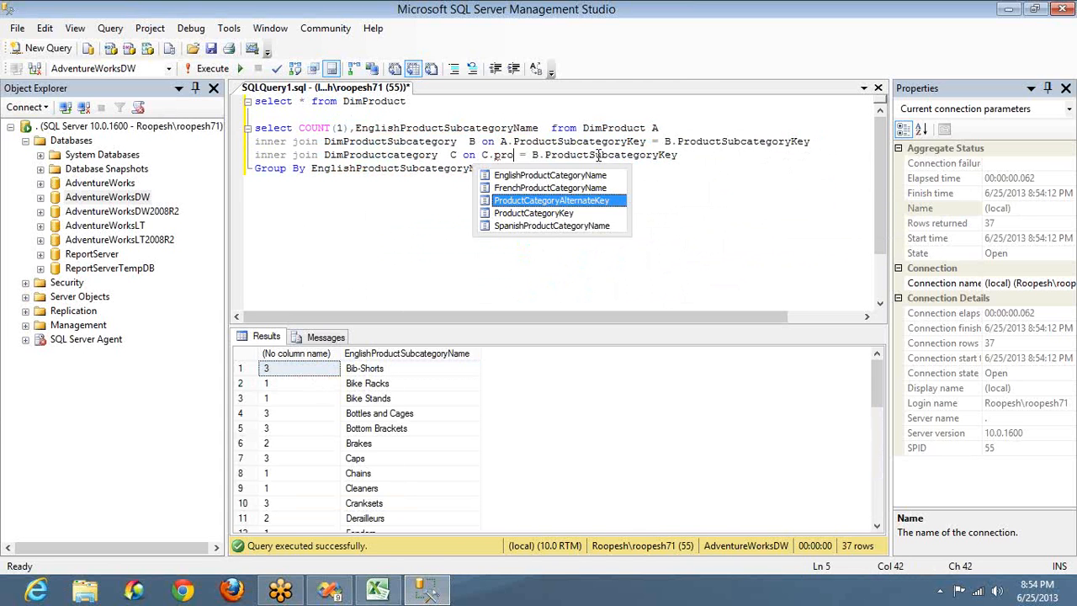
{"action": "key", "text": "Down"}
{"action": "key", "text": "BackSpace"}
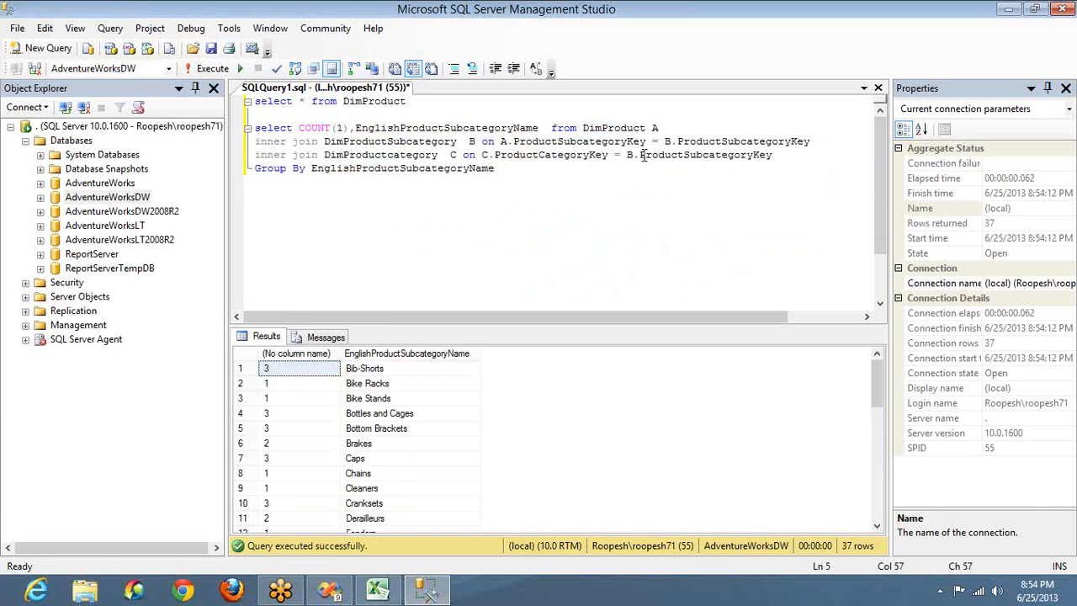
{"action": "double_click", "coordinate": [671, 157]}
{"action": "type", "text": "pro"}
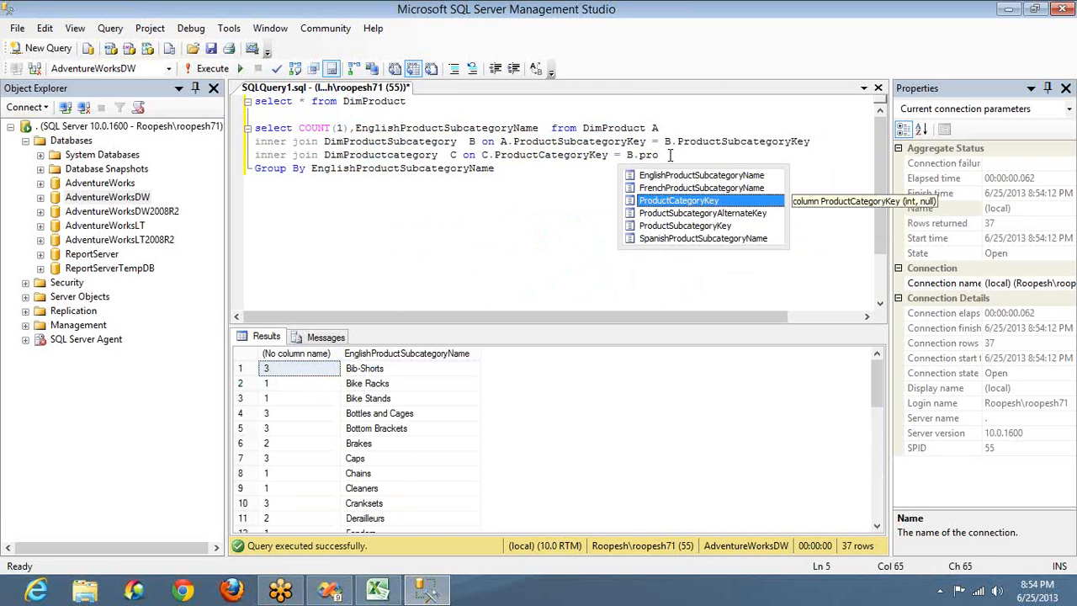
{"action": "key", "text": "Tab"}
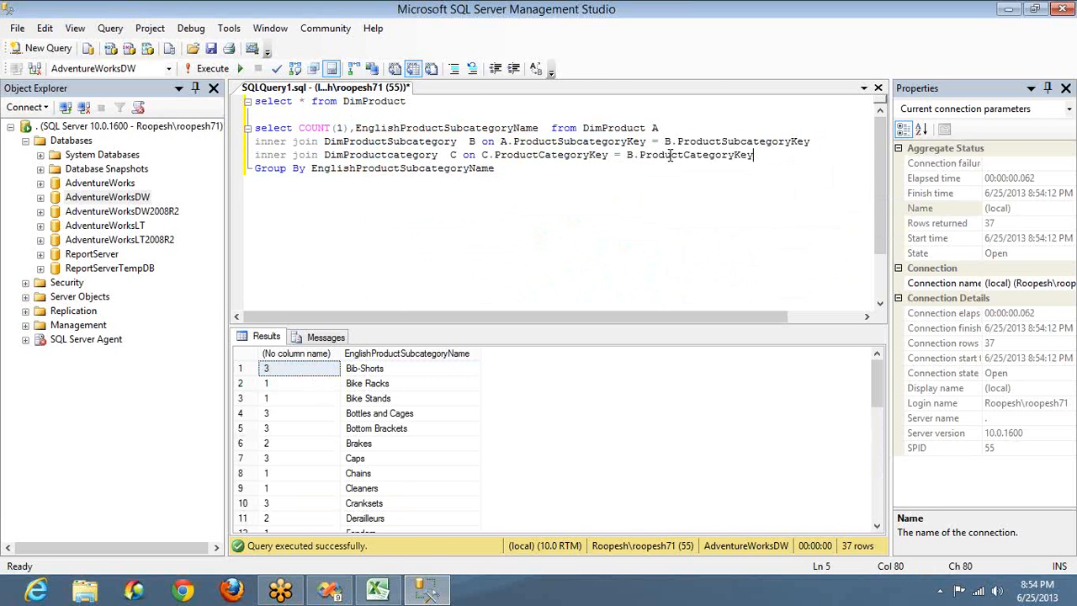
Step: Switch the grouped and selected column to EnglishProductName and run it for 295 product counts
{"action": "double_click", "coordinate": [471, 168]}
{"action": "type", "text": "engl"}
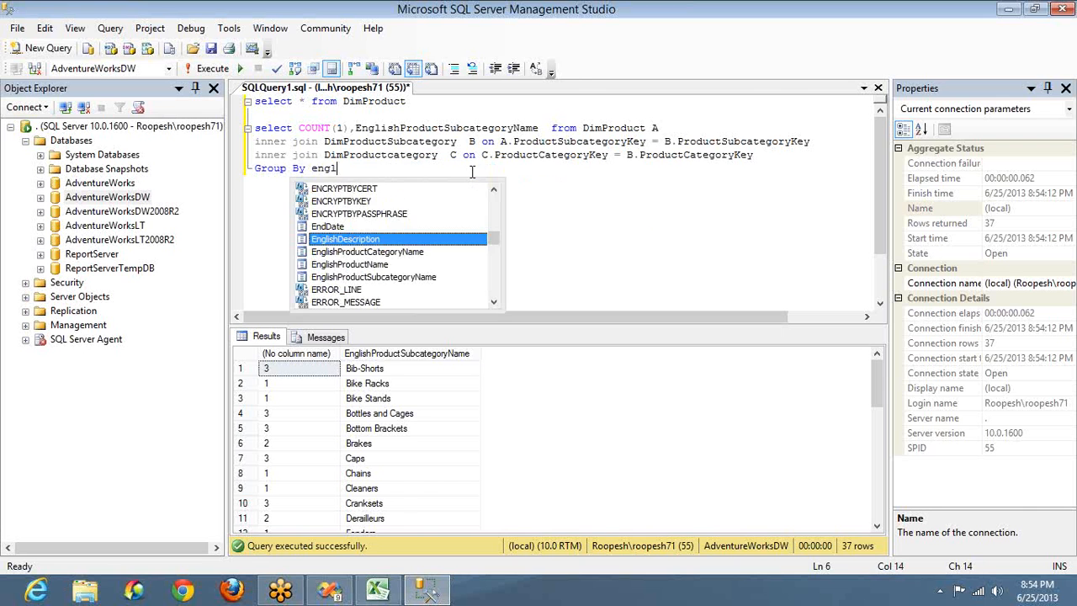
{"action": "key", "text": "Down"}
{"action": "key", "text": "Down"}
{"action": "key", "text": "Tab"}
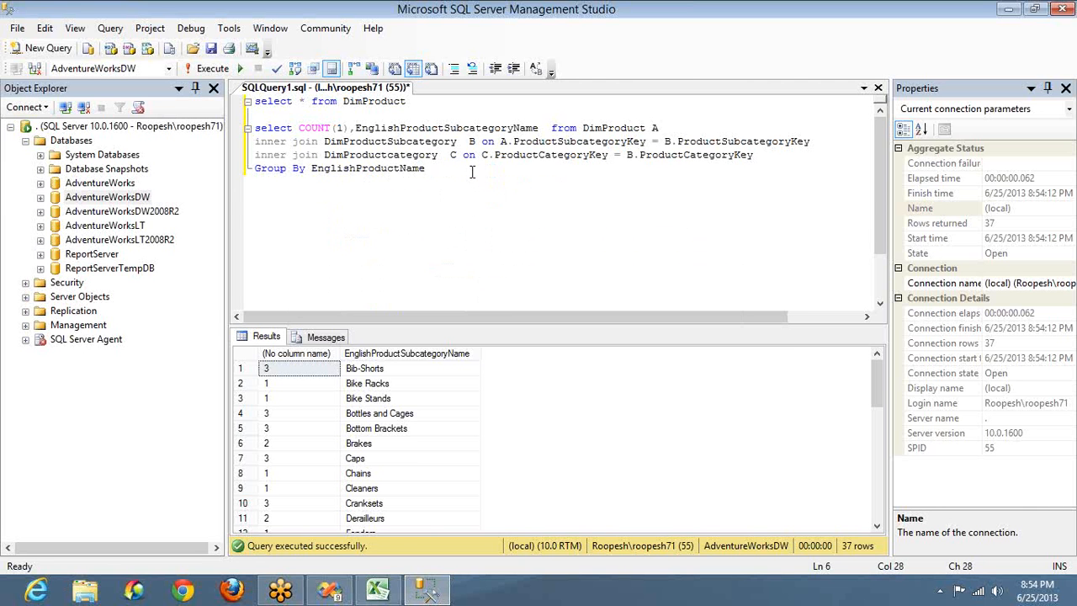
{"action": "key", "text": "ctrl+shift+Left"}
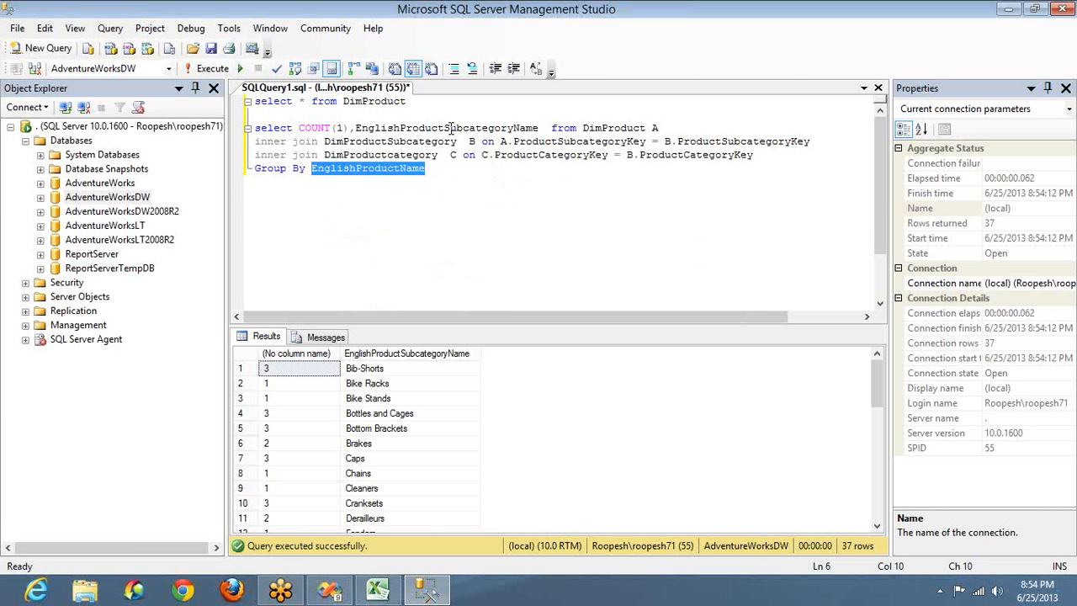
{"action": "double_click", "coordinate": [451, 132]}
{"action": "key", "text": "ctrl+v"}
{"action": "key", "text": "Home"}
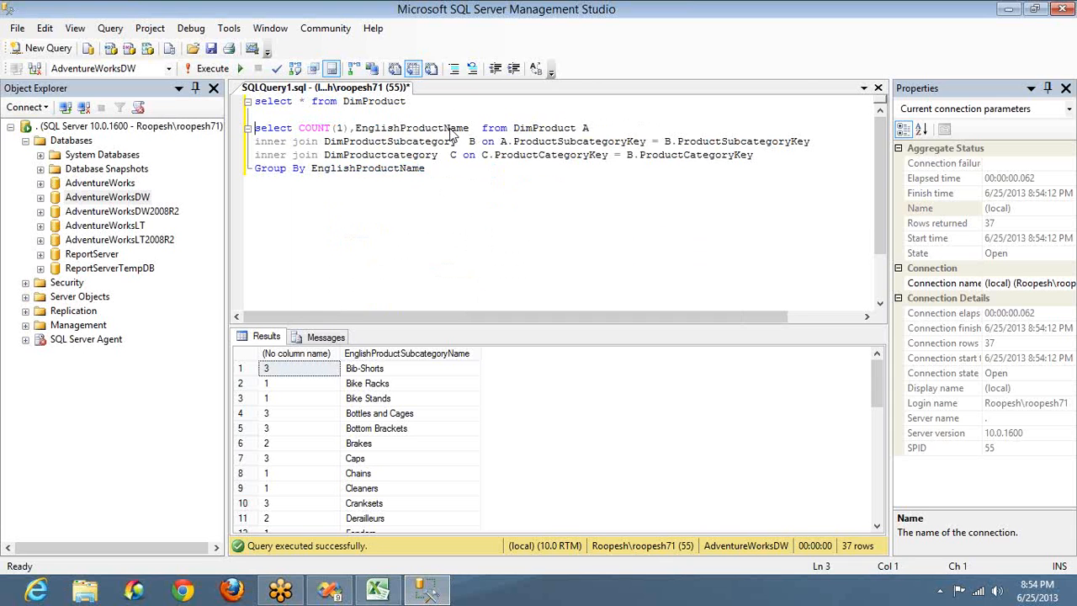
{"action": "key", "text": "ctrl+shift+End"}
{"action": "key", "text": "F5"}
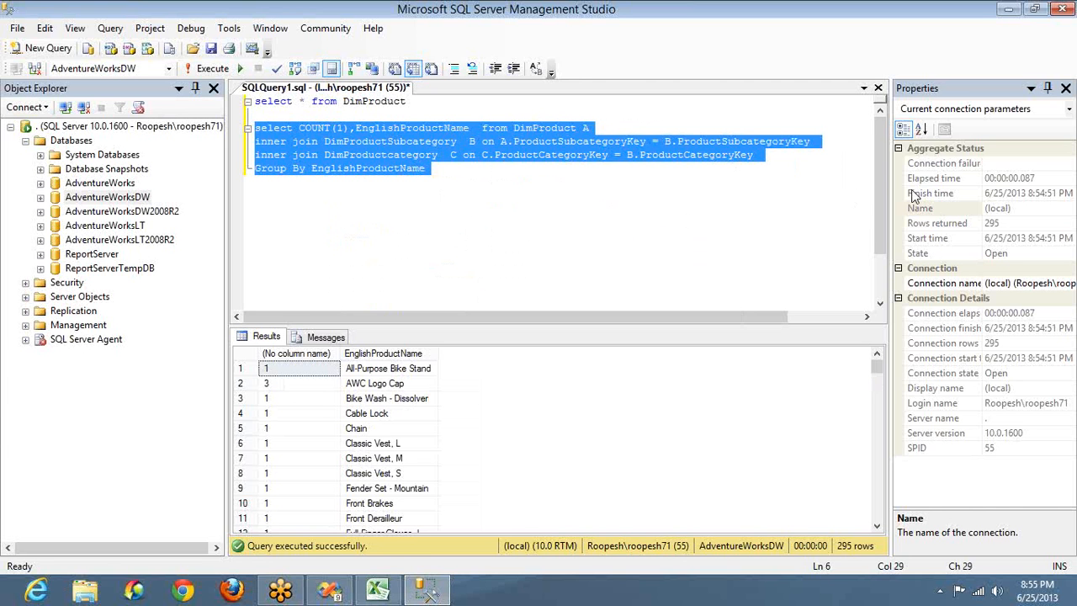
{"action": "left_click", "coordinate": [902, 148]}
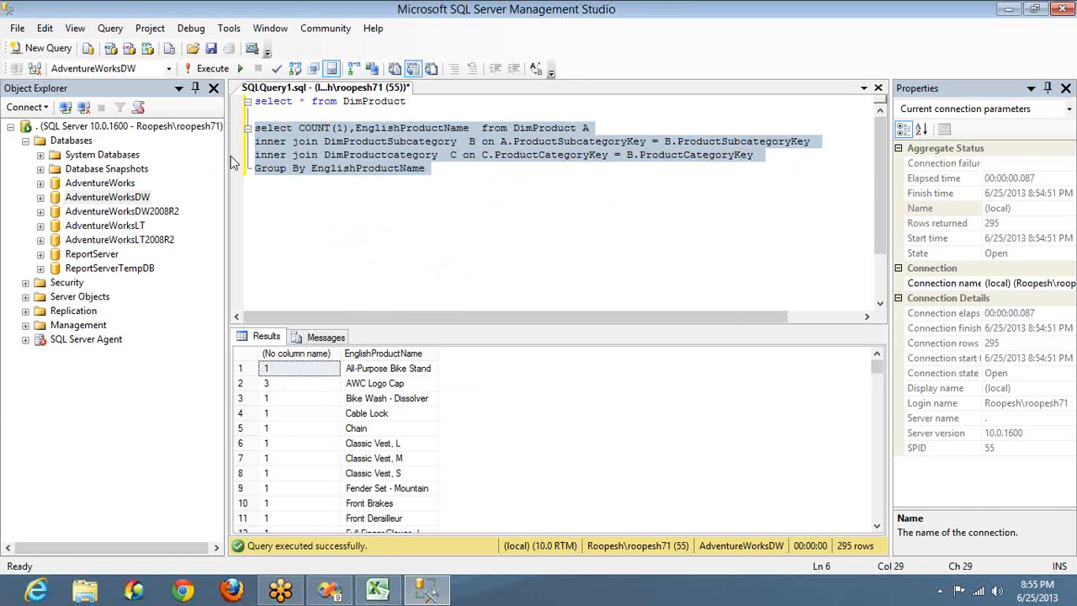
{"action": "left_click", "coordinate": [535, 130]}
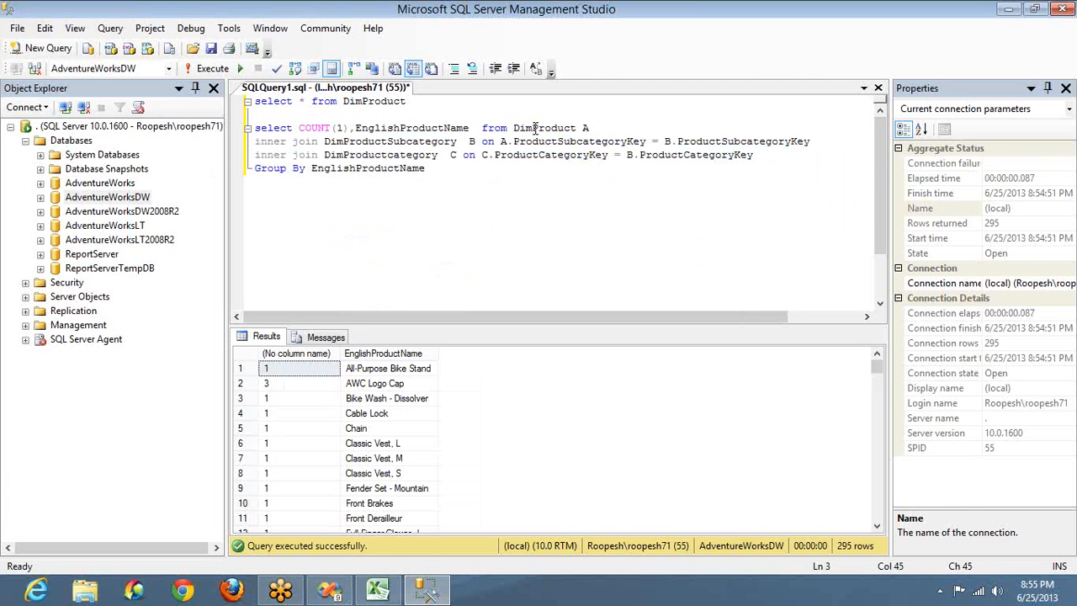
{"action": "key", "text": "shift+Left"}
{"action": "key", "text": "shift+Left"}
{"action": "key", "text": "shift+Left"}
{"action": "left_click", "coordinate": [889, 142]}
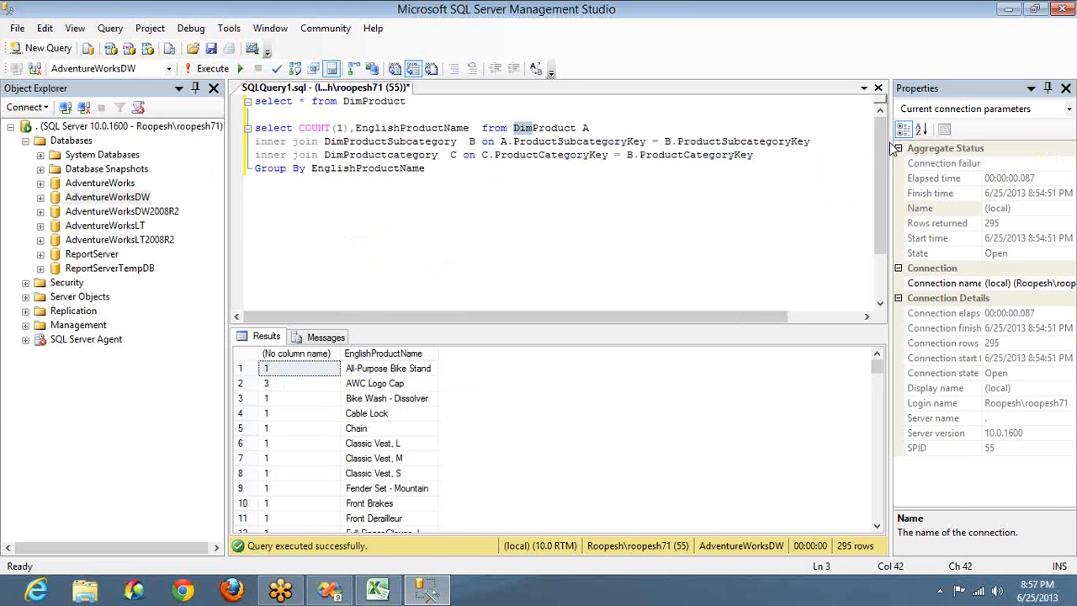